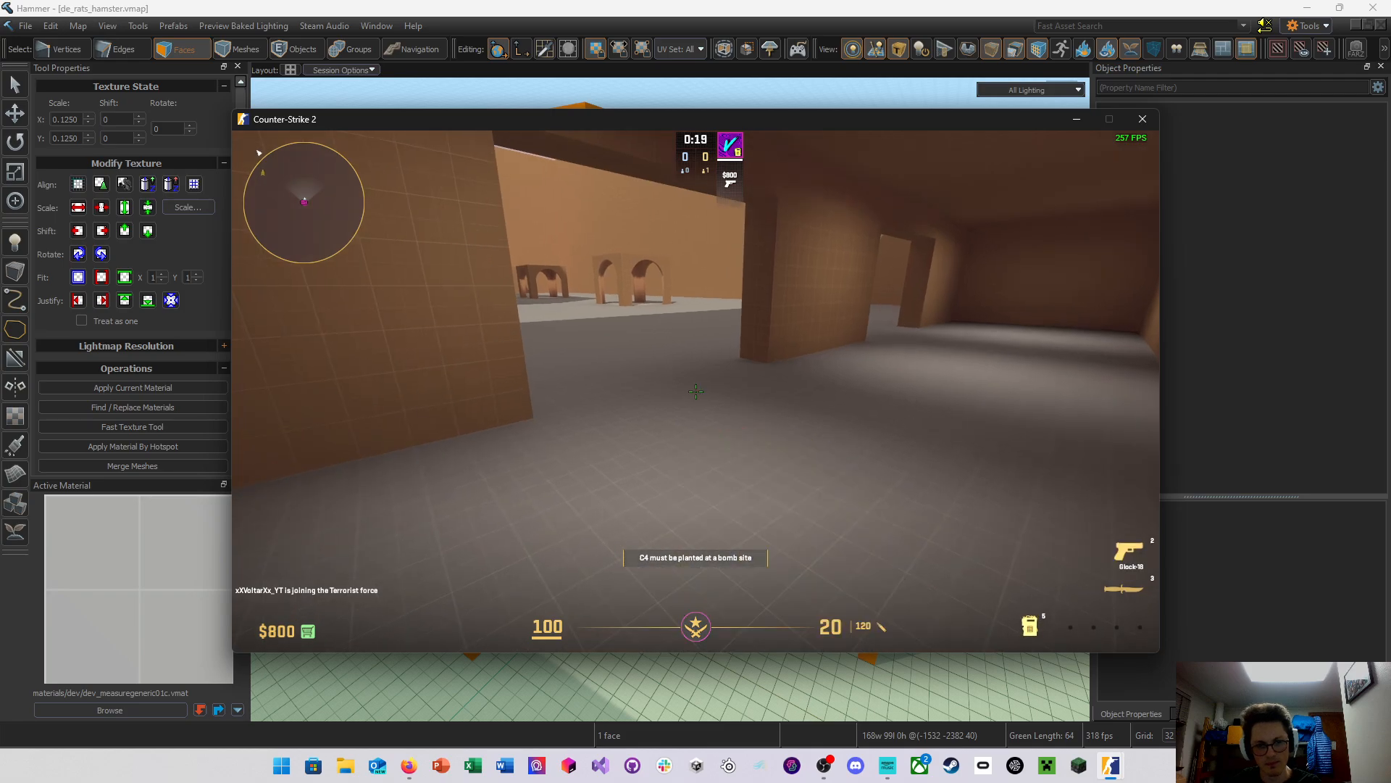
Buy a Desert Eagle during warmup in the Counter-Strike 2 playtest
key("b")
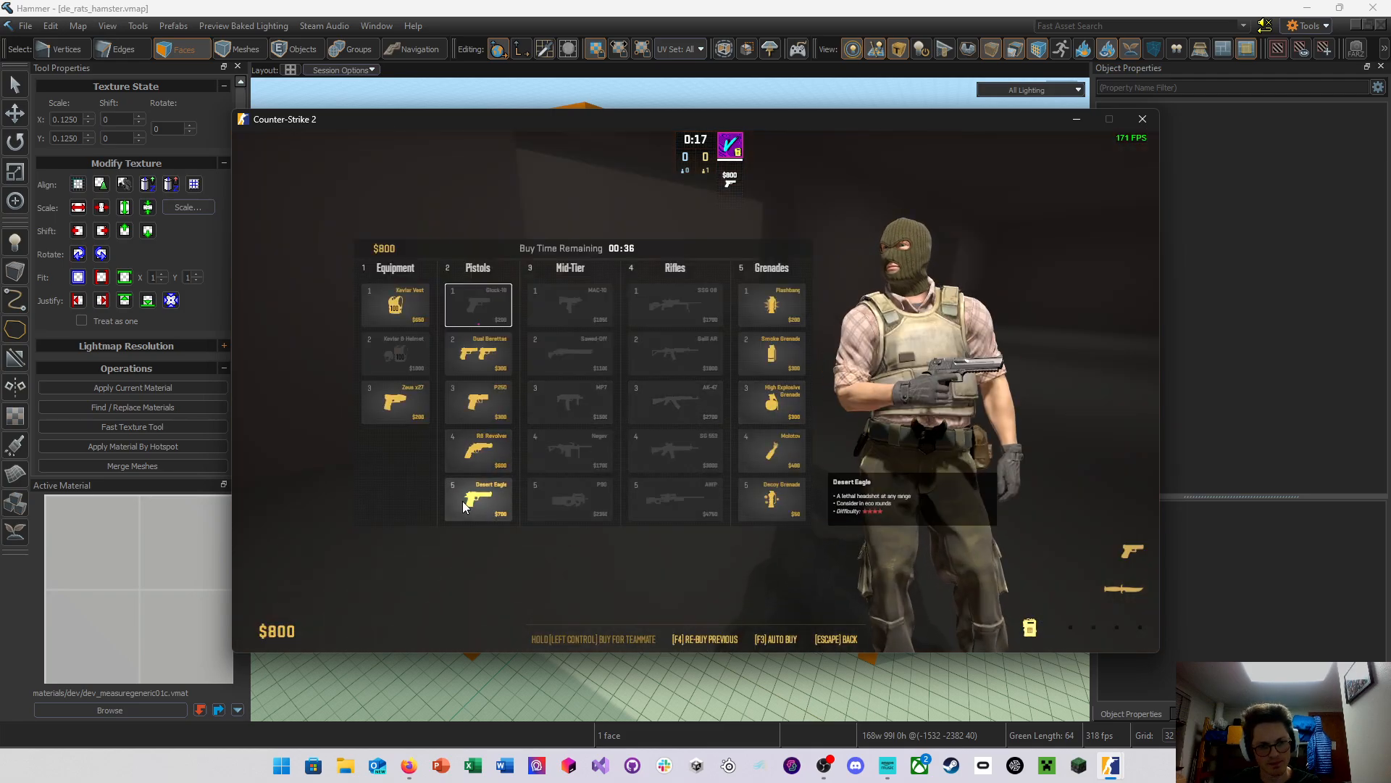
left_click(496, 511)
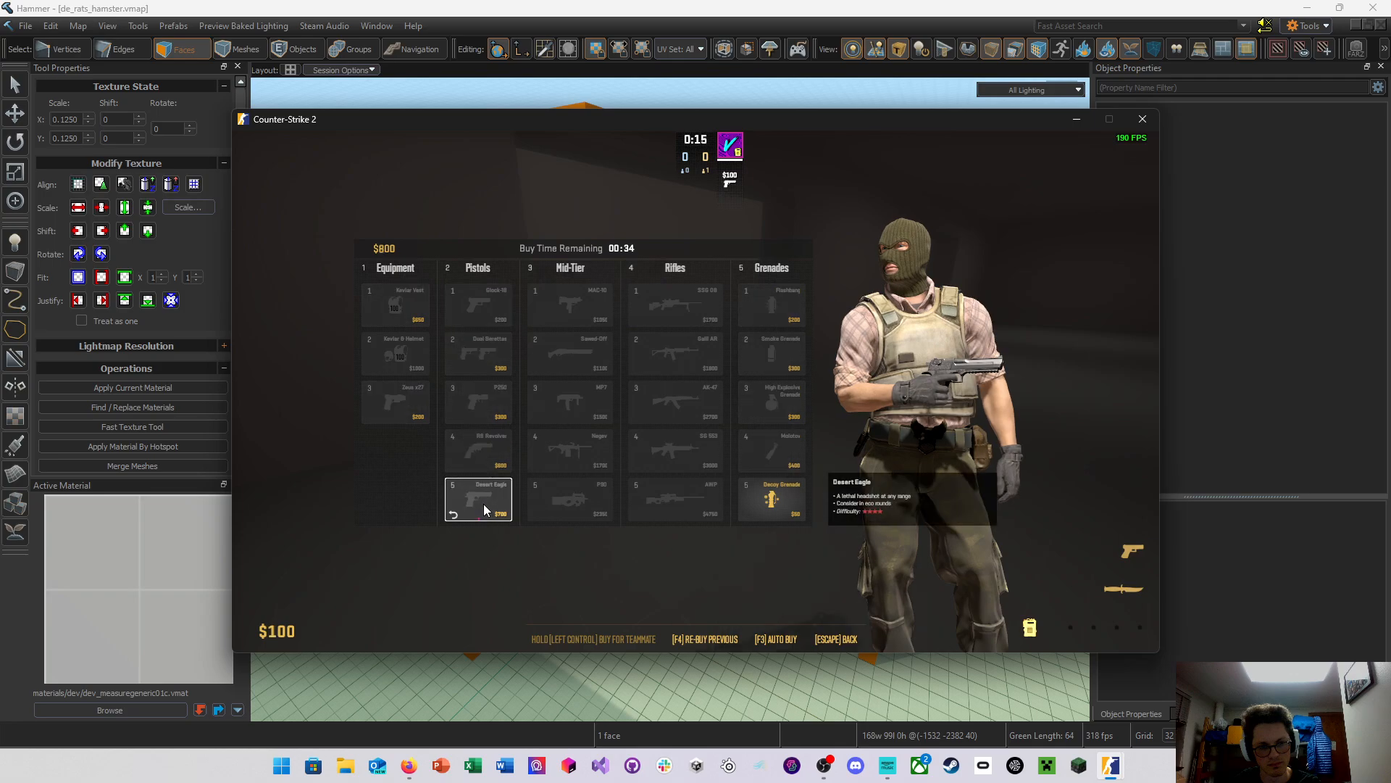
key("b")
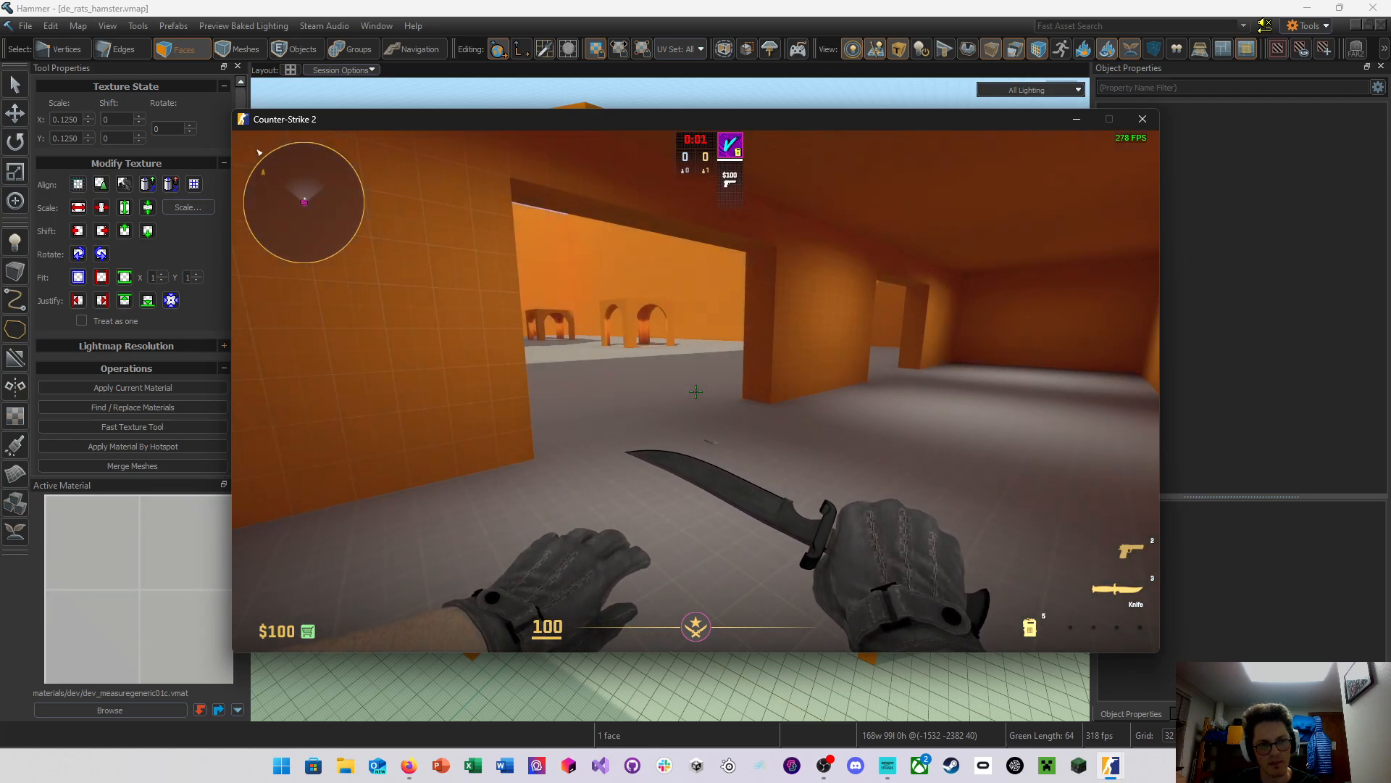
Walk through the playtest map past the arches to the square wall tunnel and inspect it from inside
key("w")
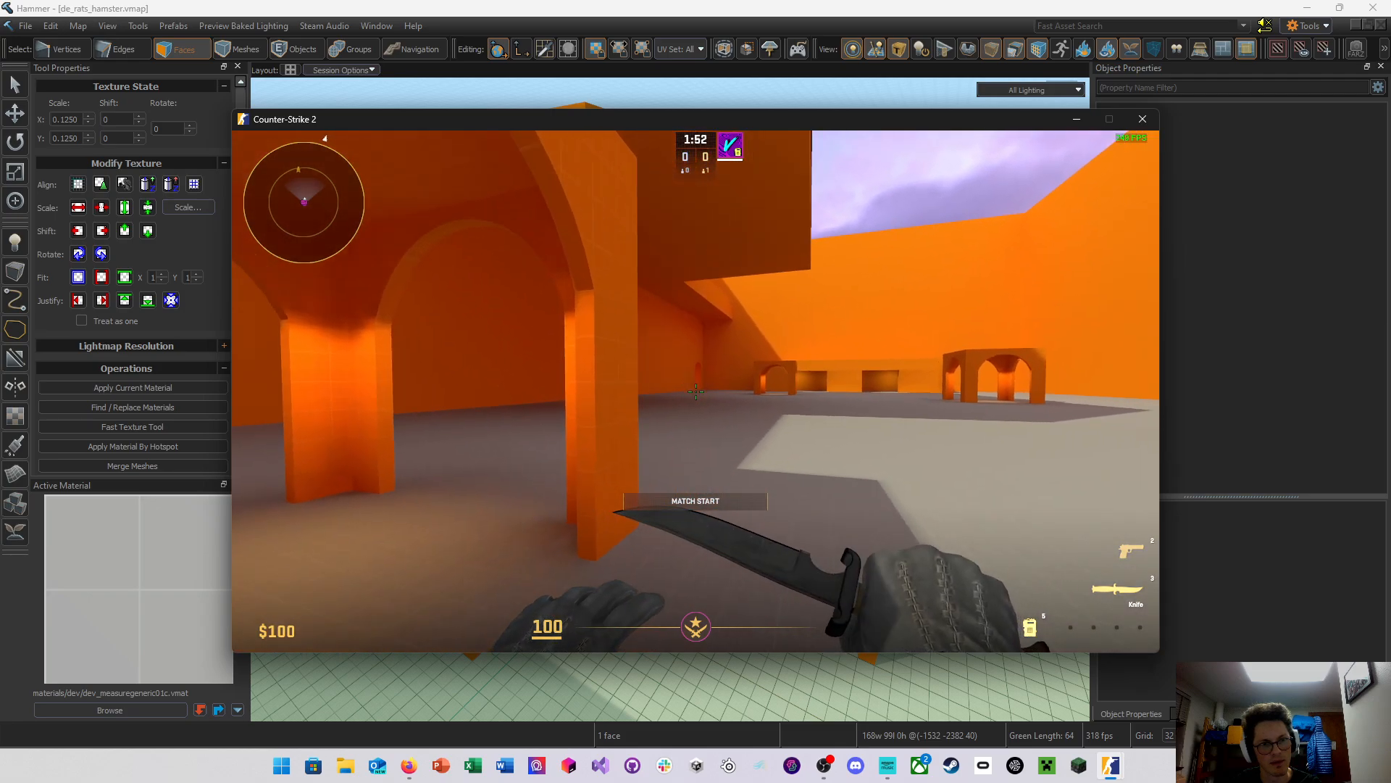
key("5")
key("2")
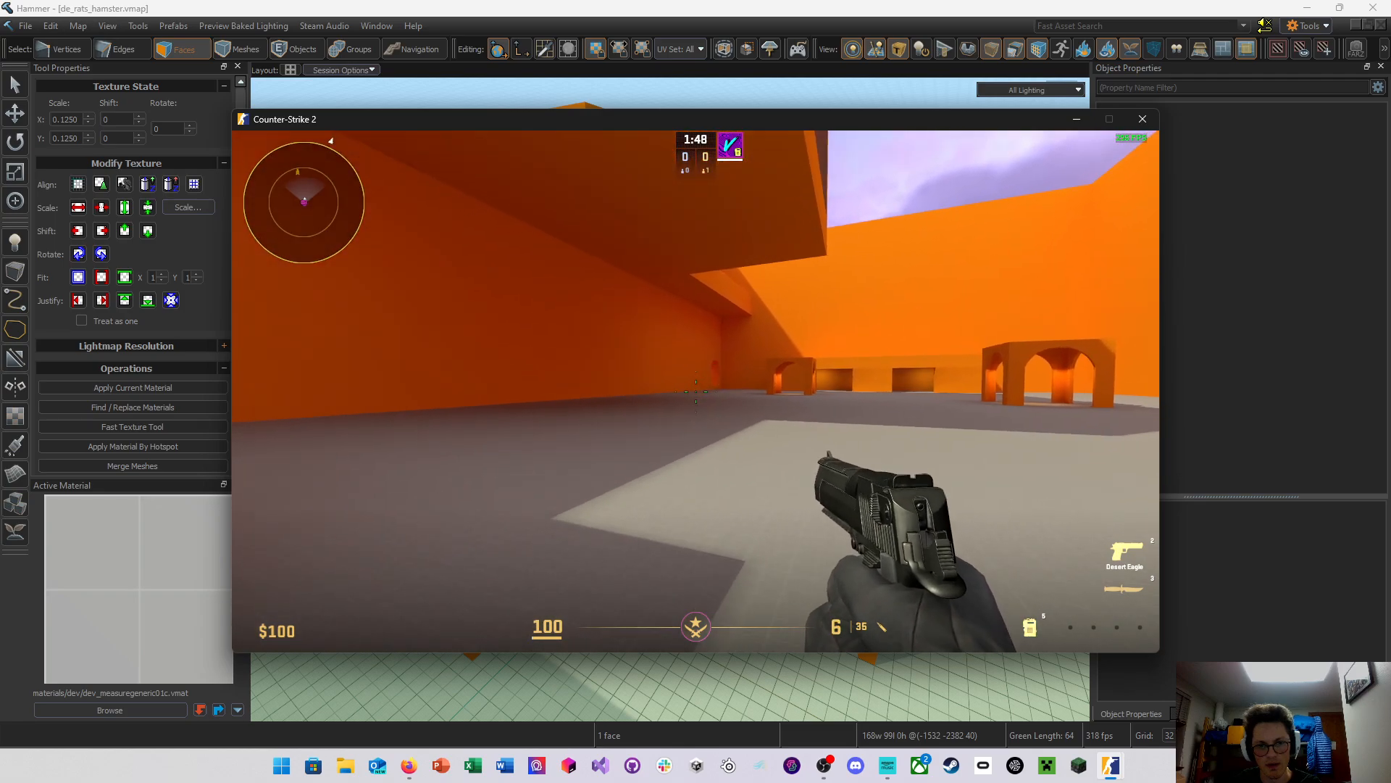
key("3")
key("w")
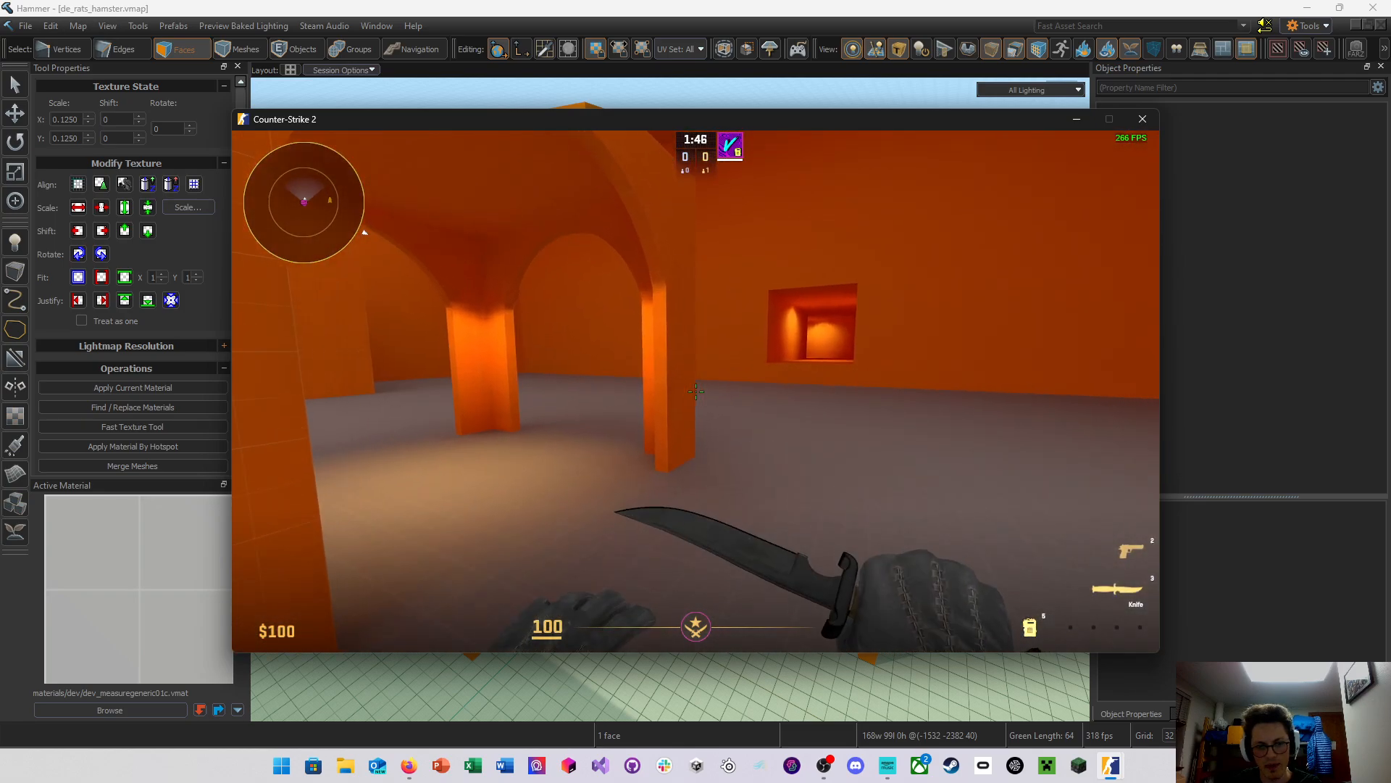
key("w")
key("w")
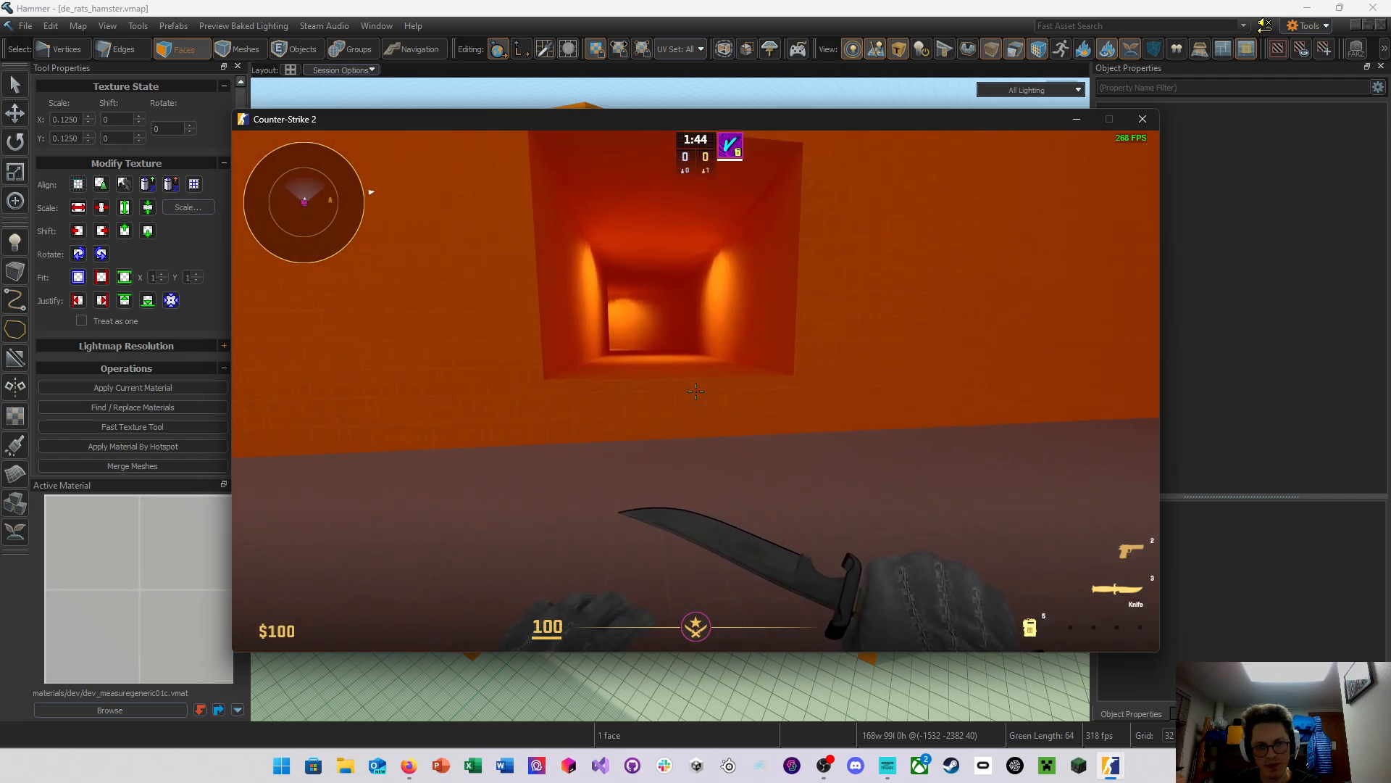
key("f")
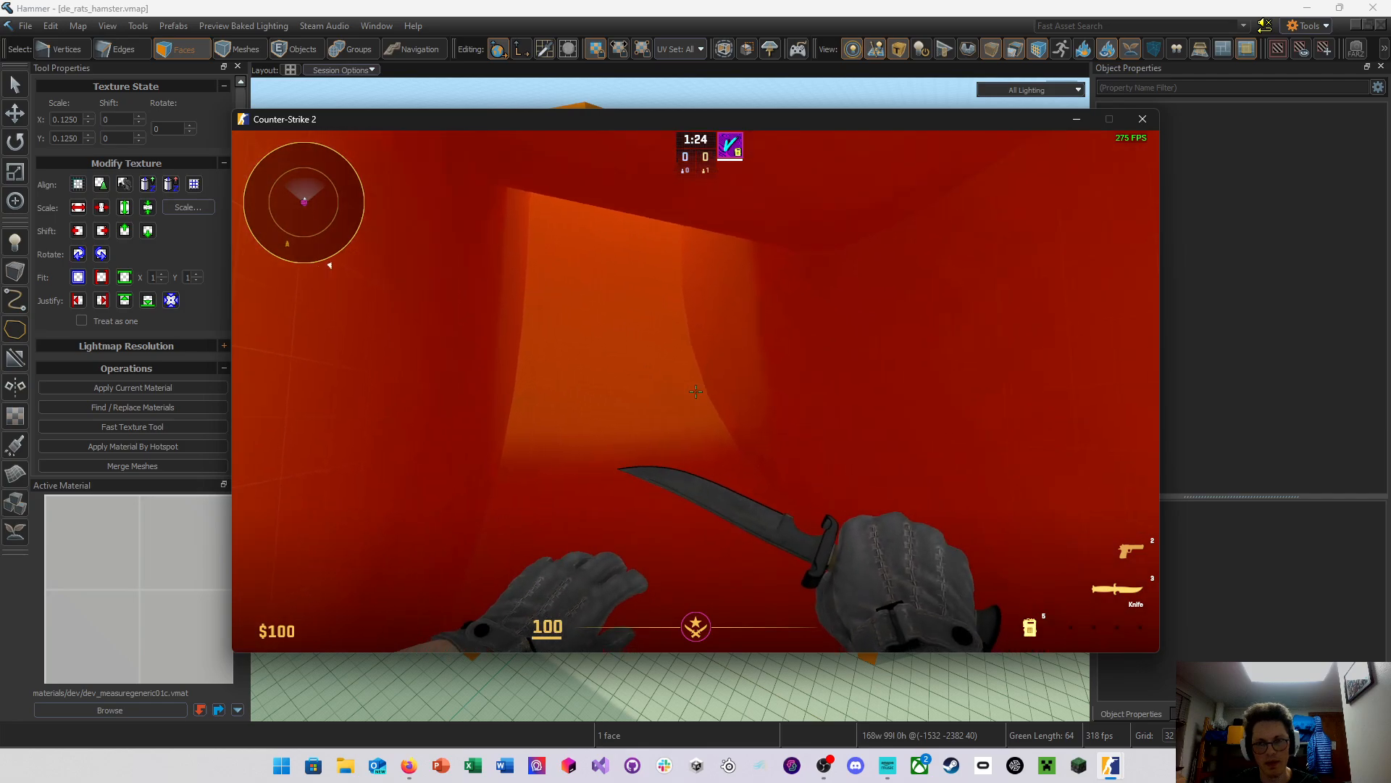
Pause the playtest and switch back to the Hammer map editor
key("Escape")
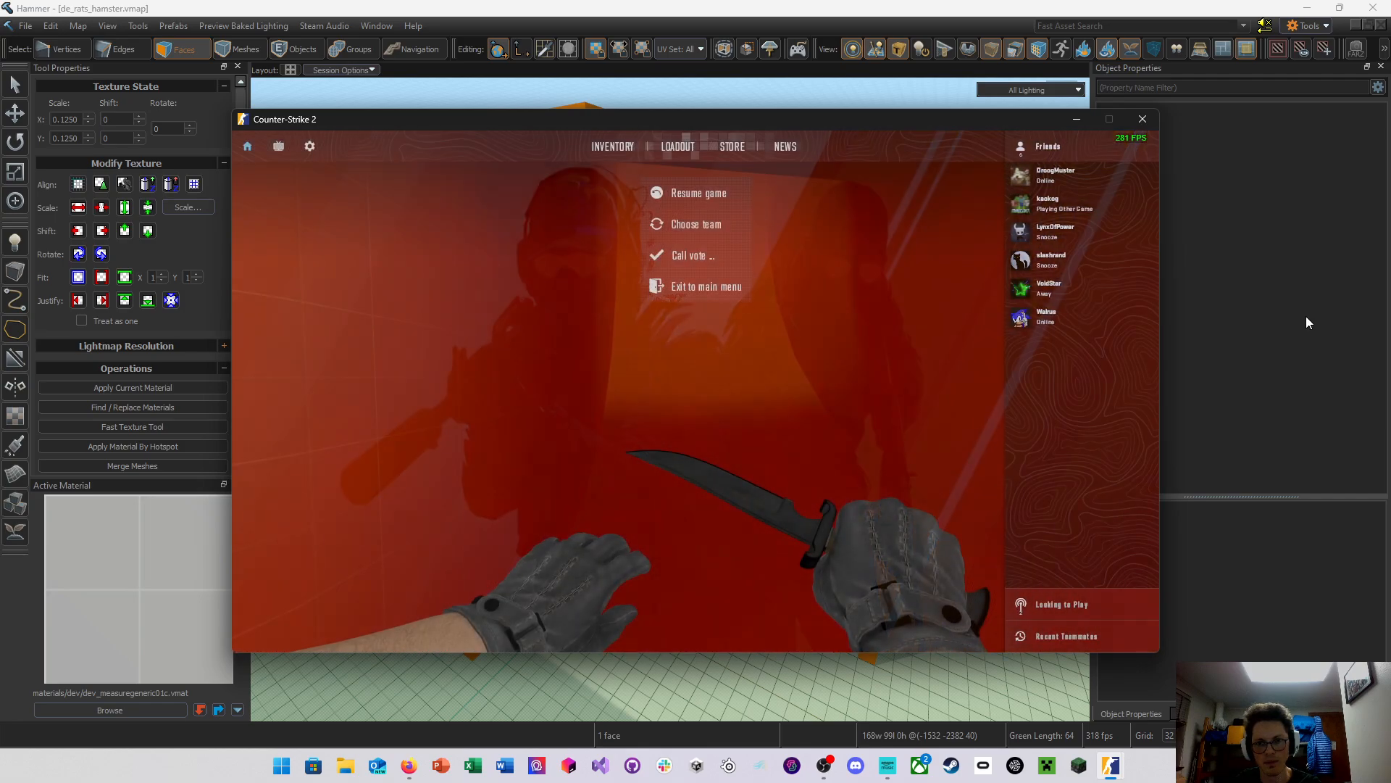
left_click(1308, 319)
left_click(826, 144)
Delete the slanted ladder block at the lower bend of the curved tunnel, working in object selection mode
key("z")
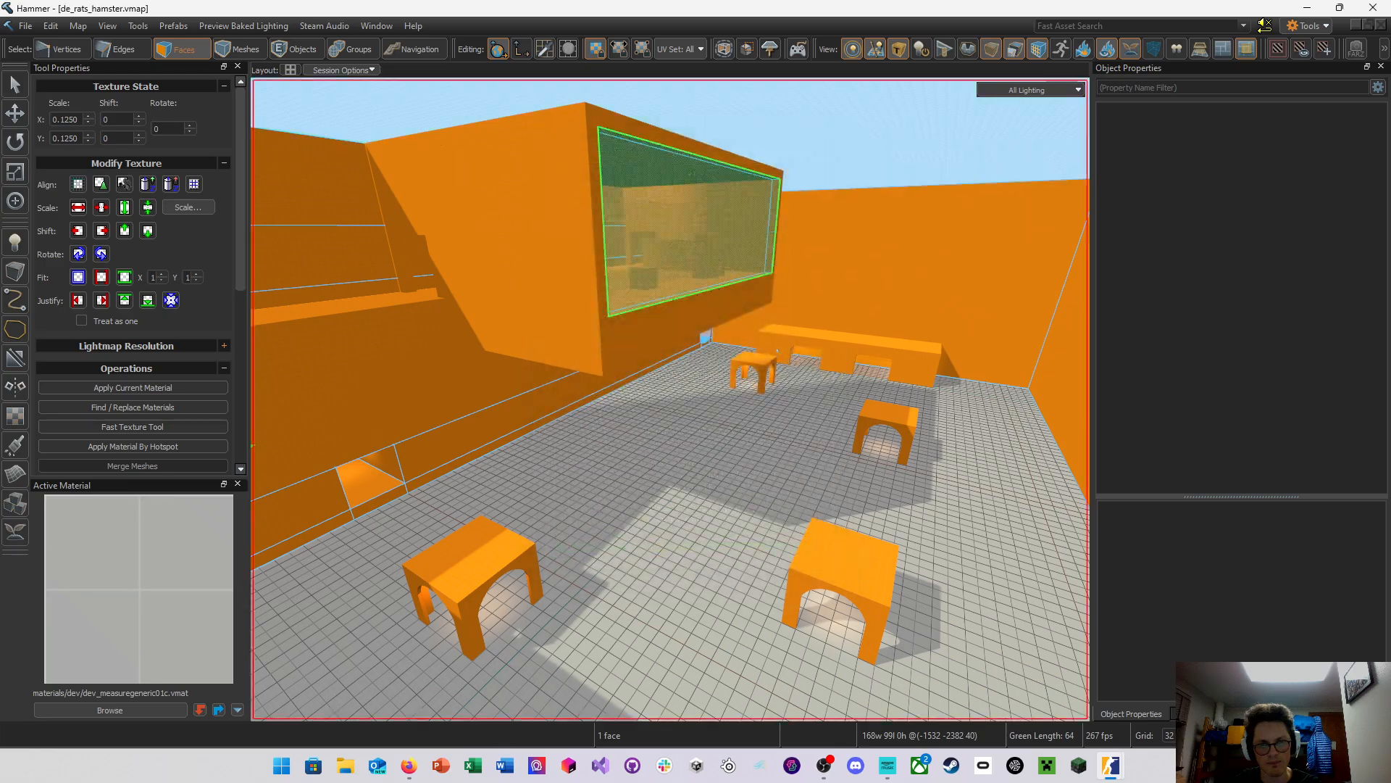
key("w")
key("s")
key("w")
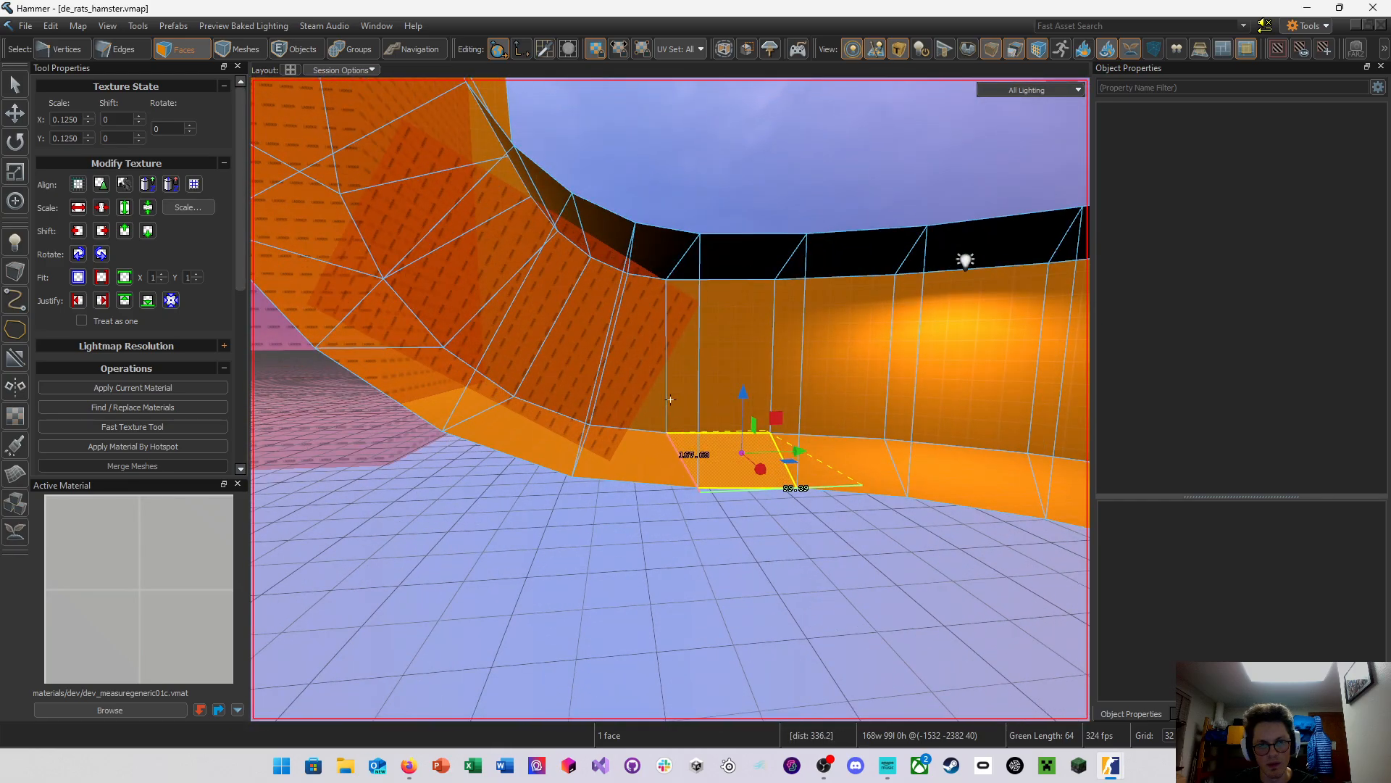
key("s")
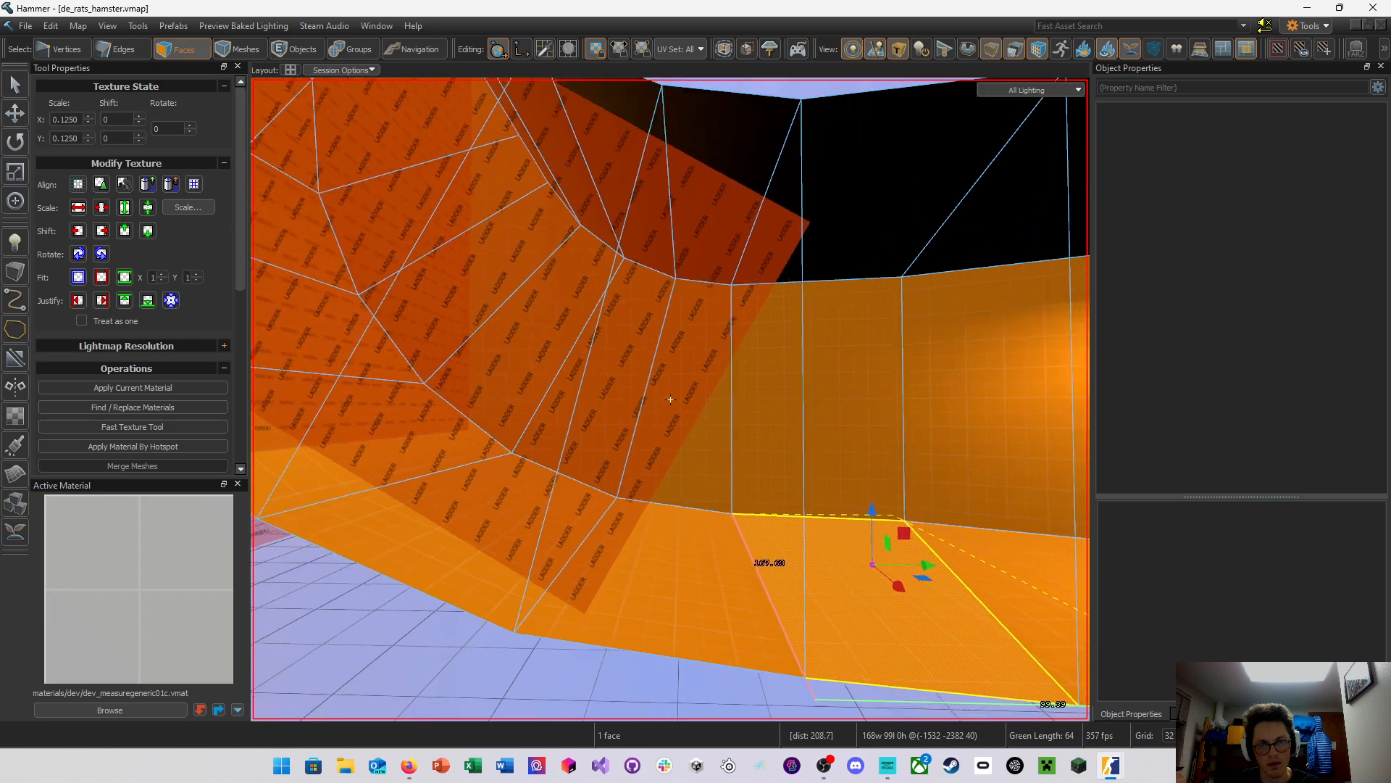
key("z")
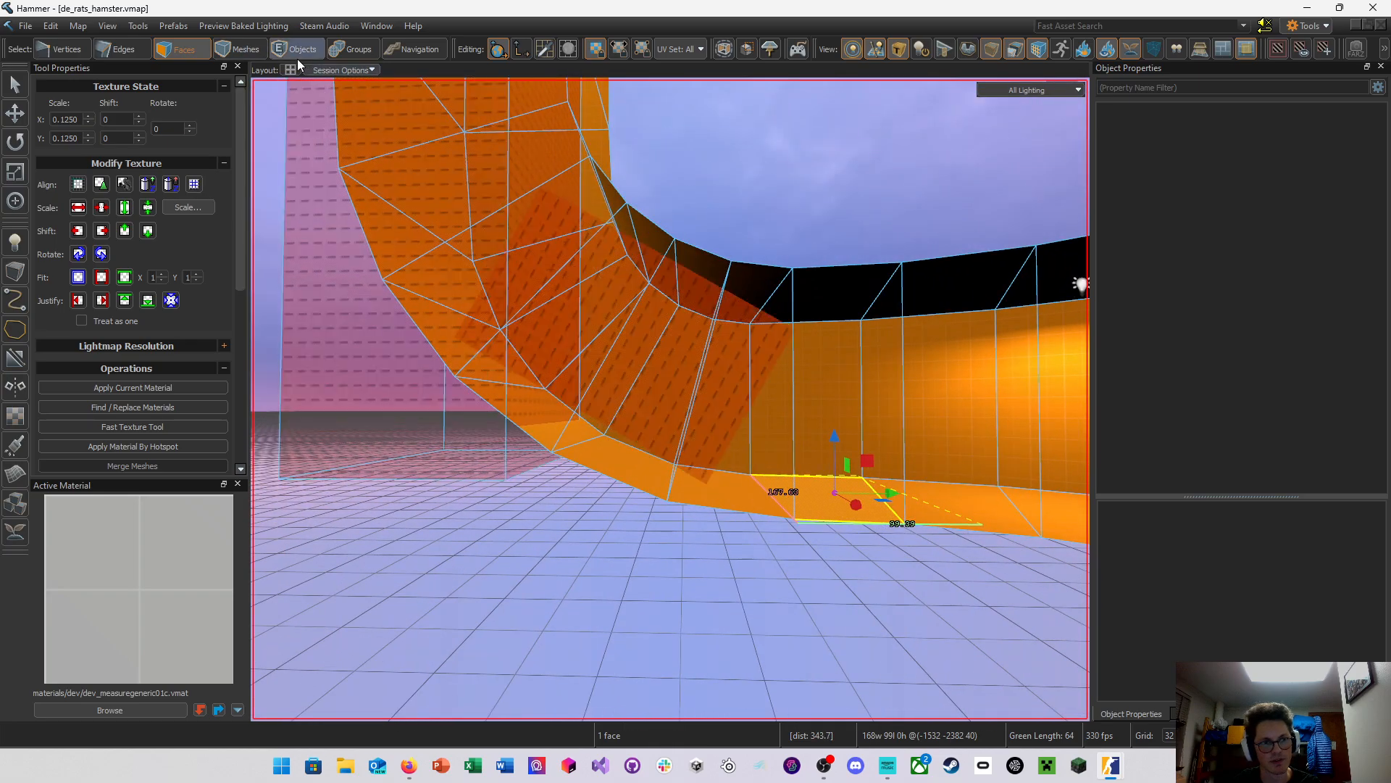
left_click(298, 59)
left_click(703, 360)
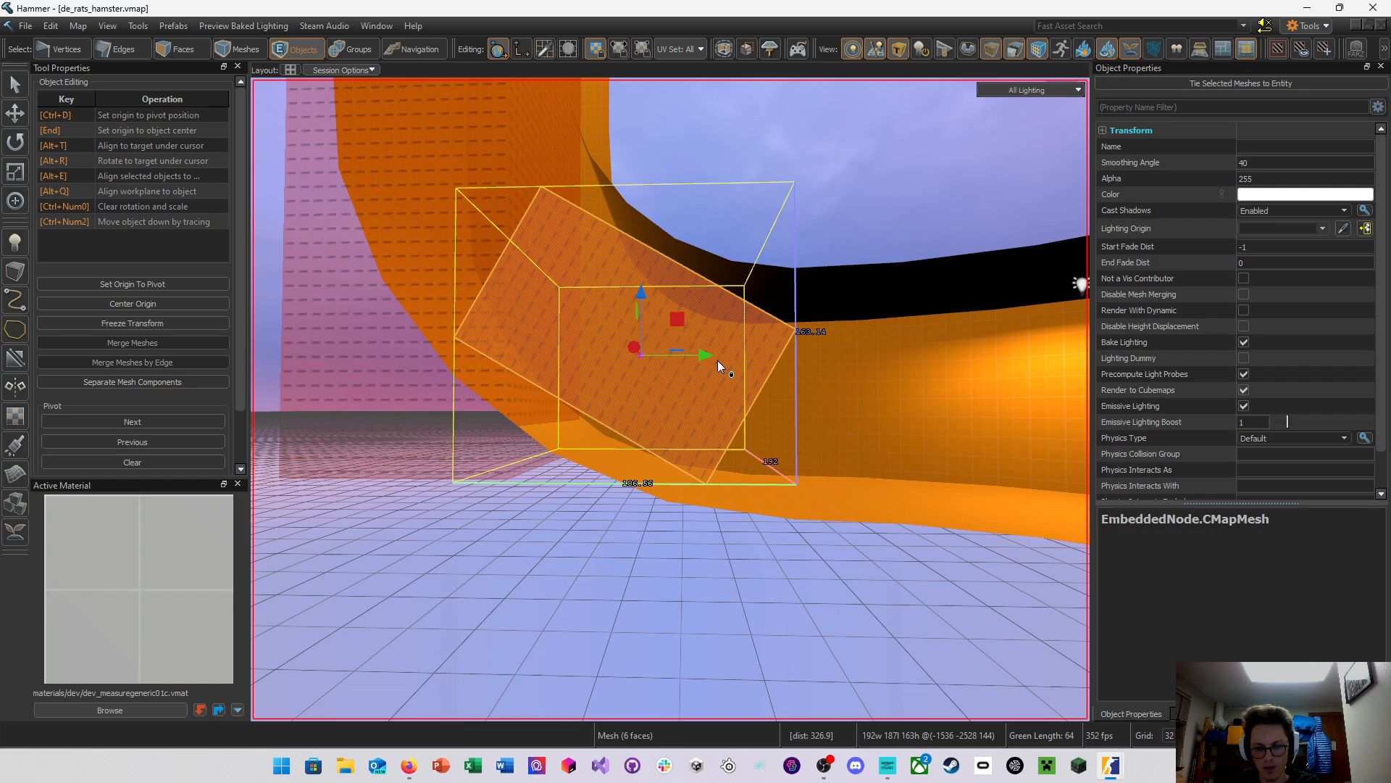
key("Delete")
key("z")
key("w")
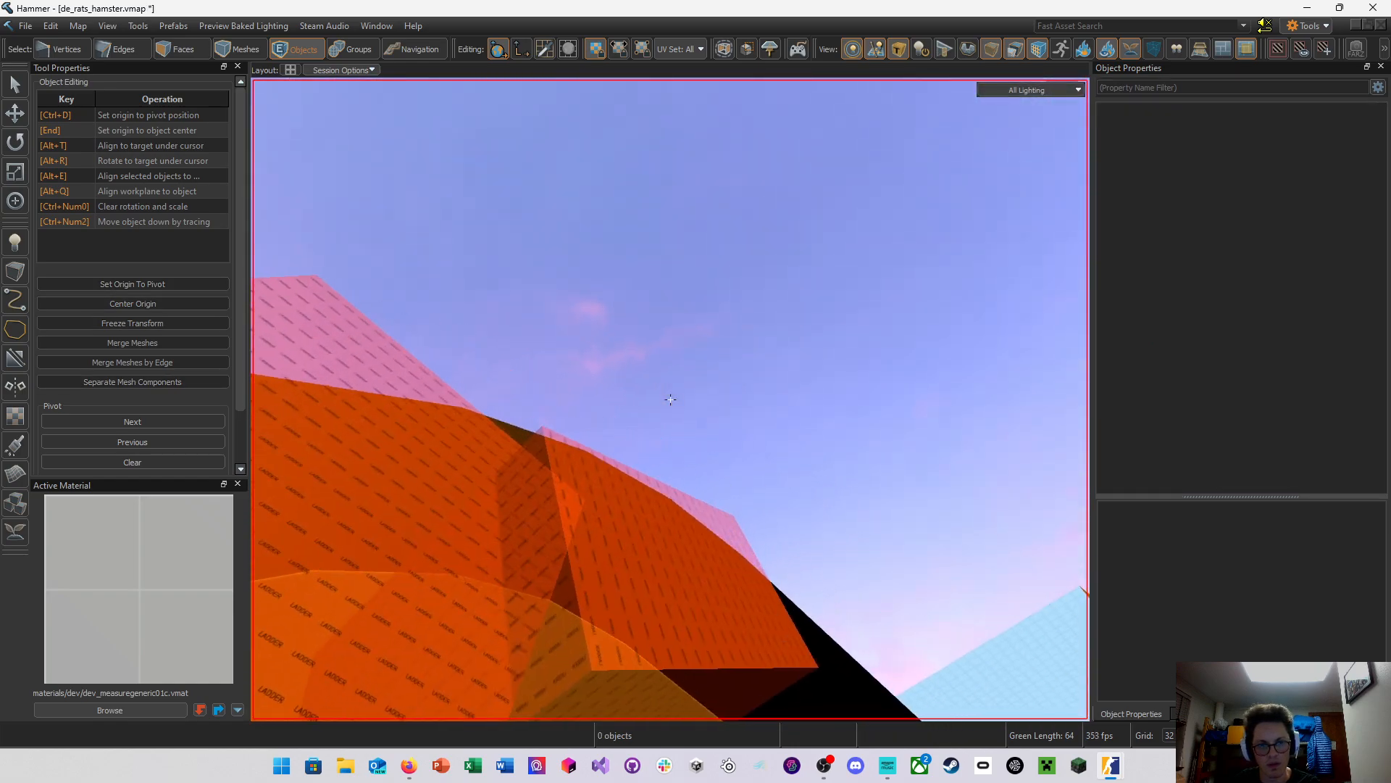
key("z")
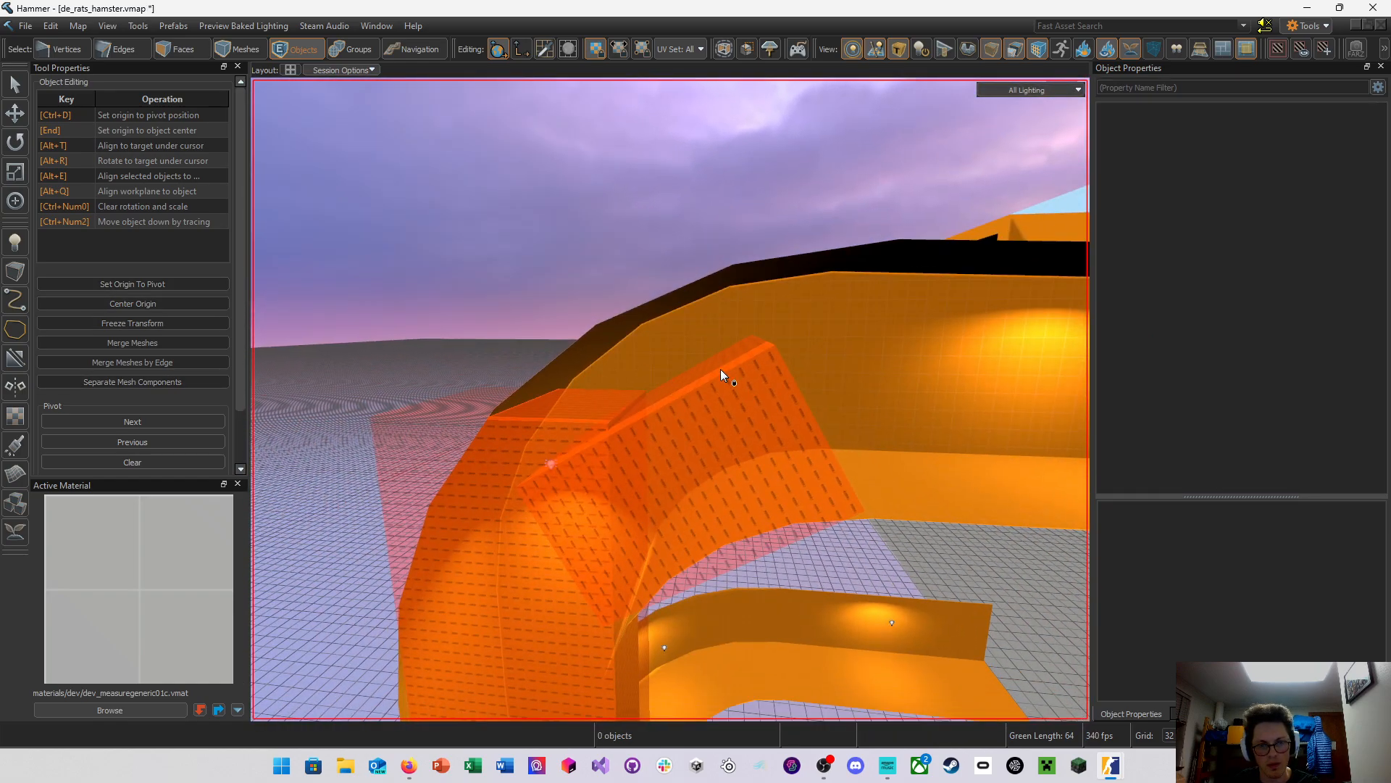
left_click(715, 429)
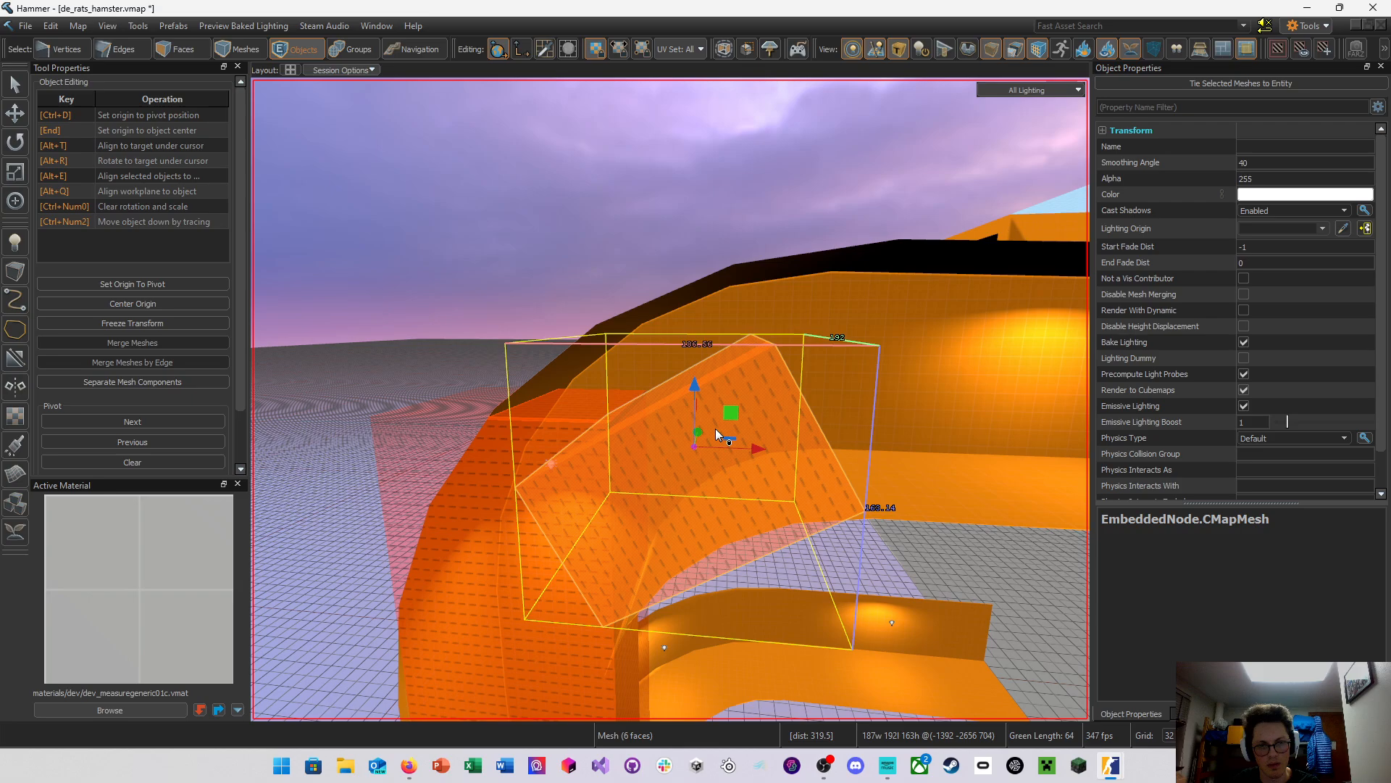
key("Delete")
key("z")
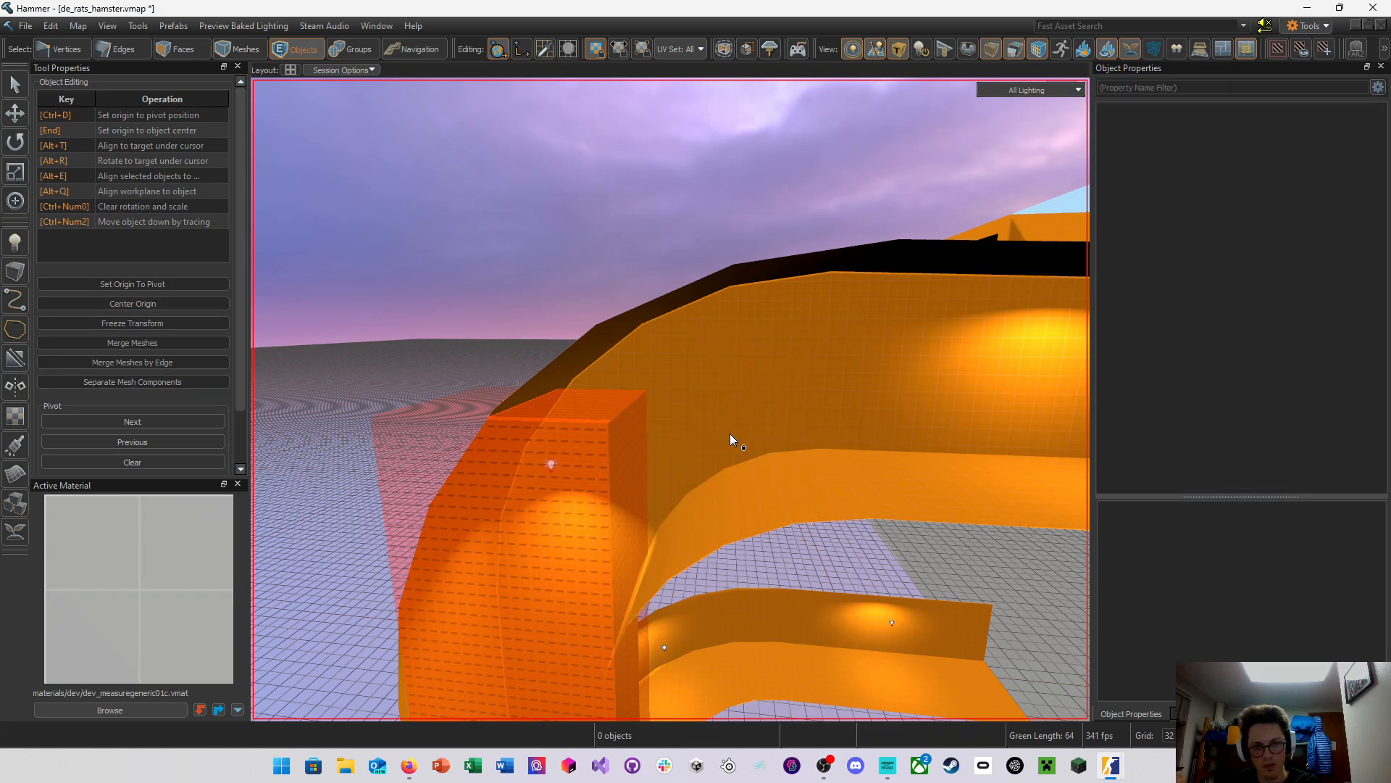
key("s")
key("d")
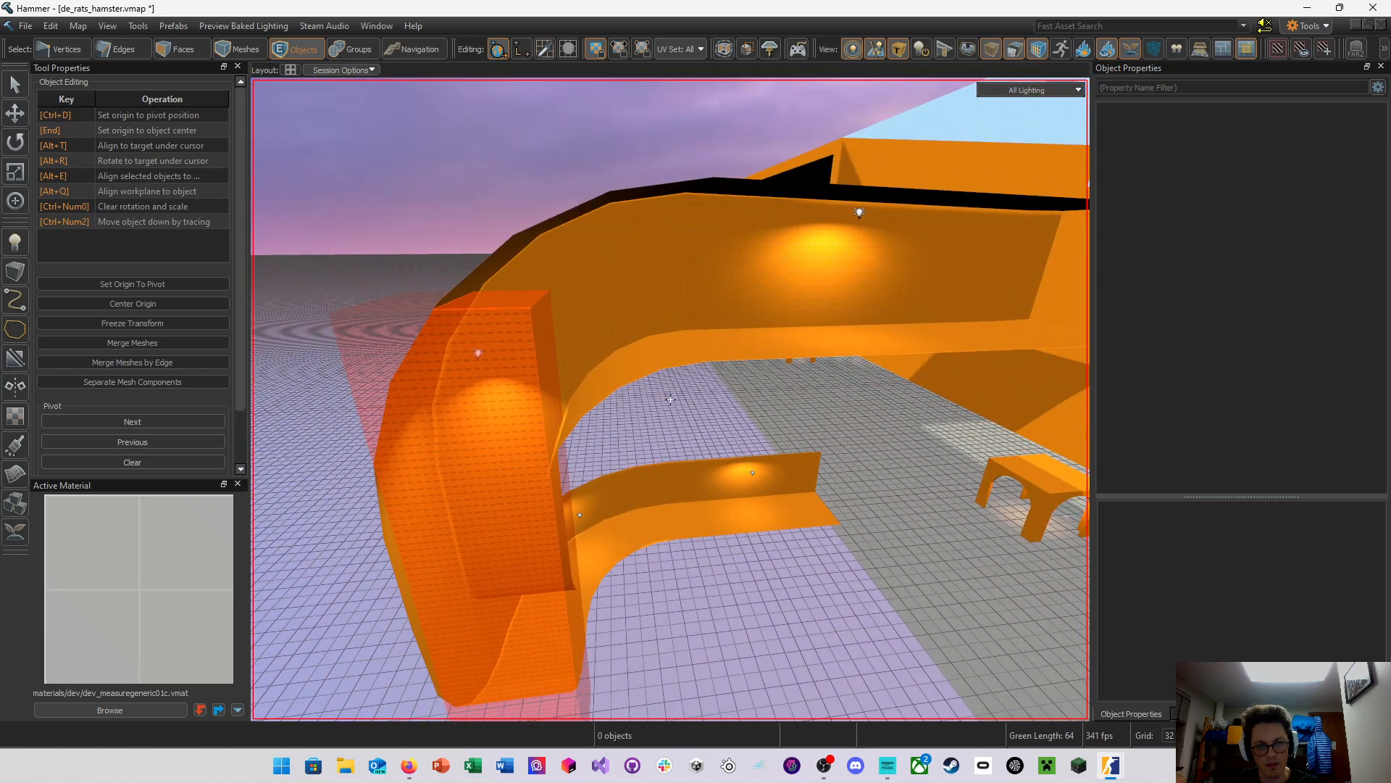
key("ctrl+z")
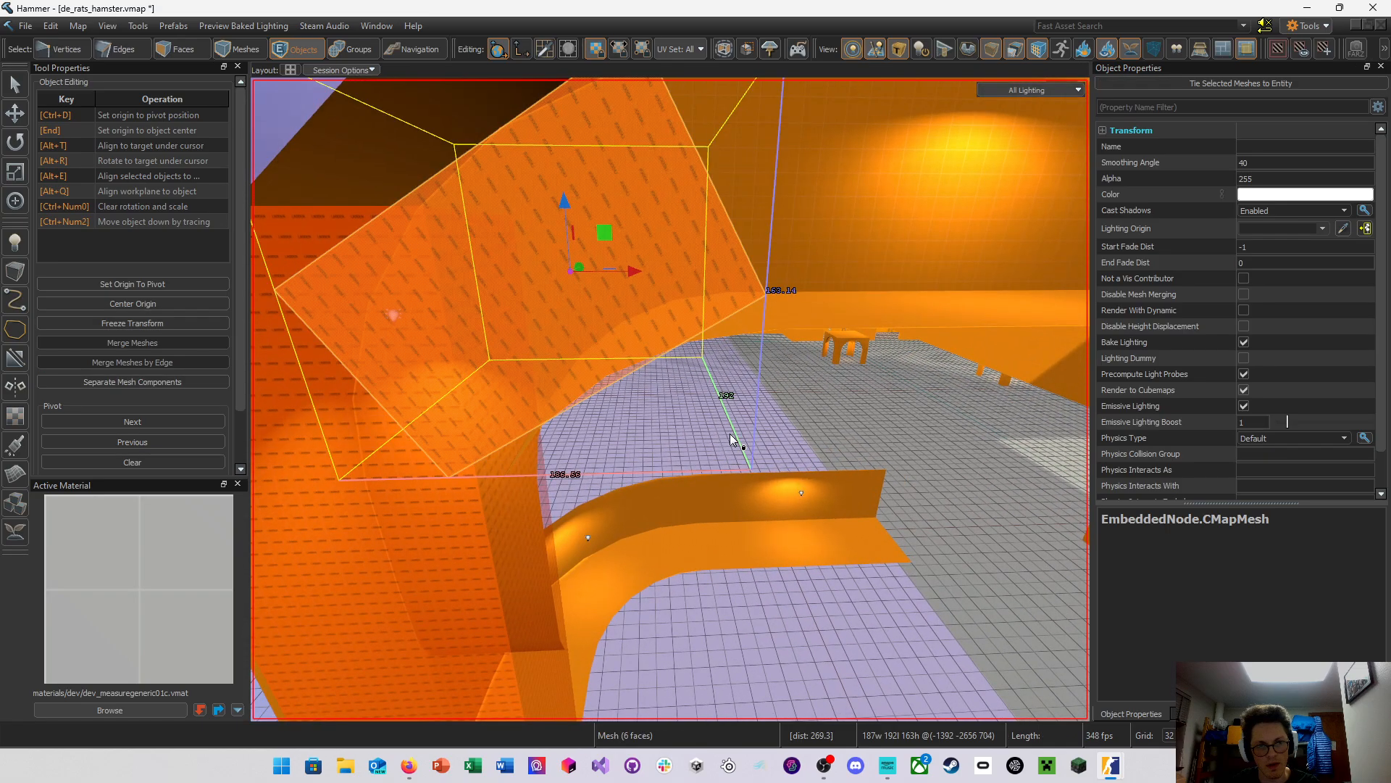
Move the slanted ladder block at the tunnel's upper bend down and inward to about -1344, -2656, 640
left_click_drag(590, 268, 650, 415)
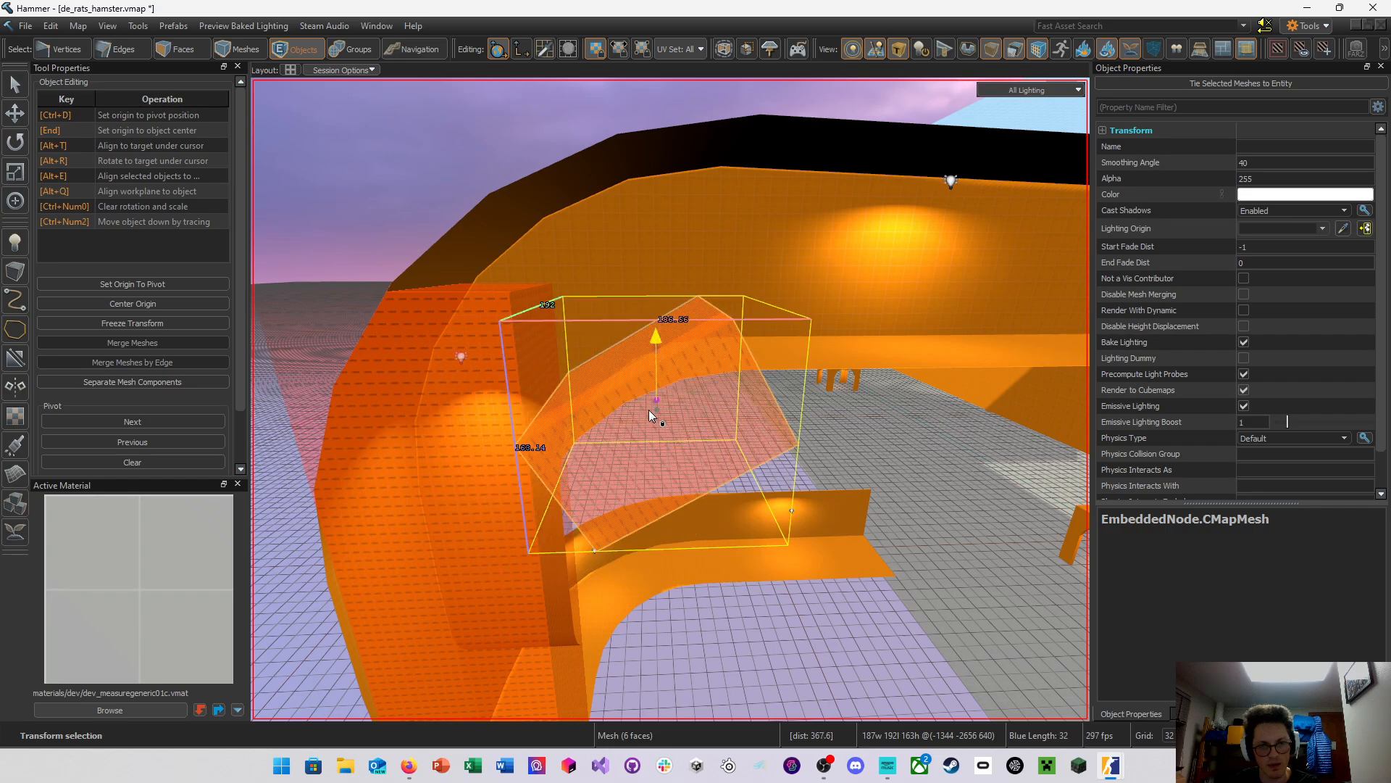
mouse_move(644, 429)
right_mouse_down()
mouse_move(671, 399)
mouse_move(640, 430)
right_mouse_up()
Delete the slanted ladder block at the lower bend of the other curved tunnel
key("w")
key("s")
key("w")
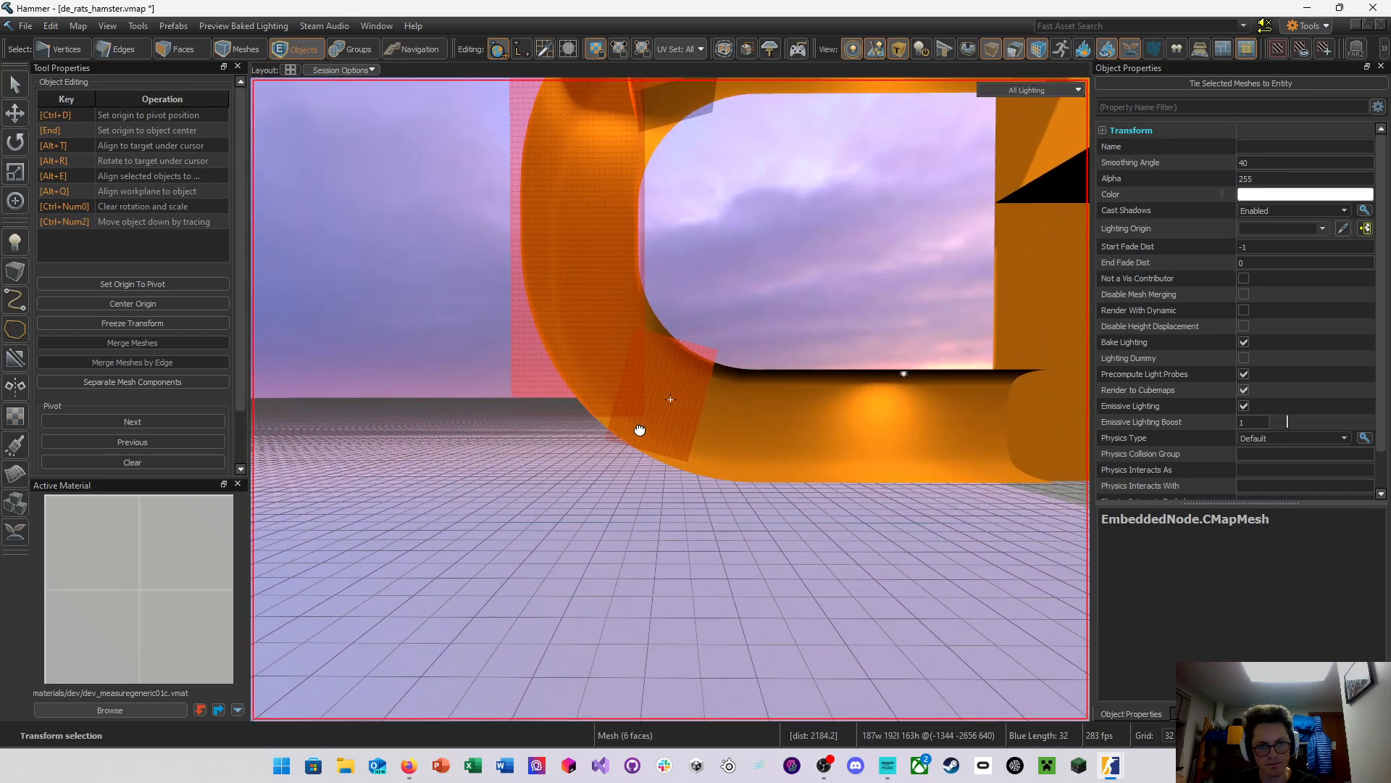
left_click(668, 419)
left_click_drag(661, 333, 649, 475)
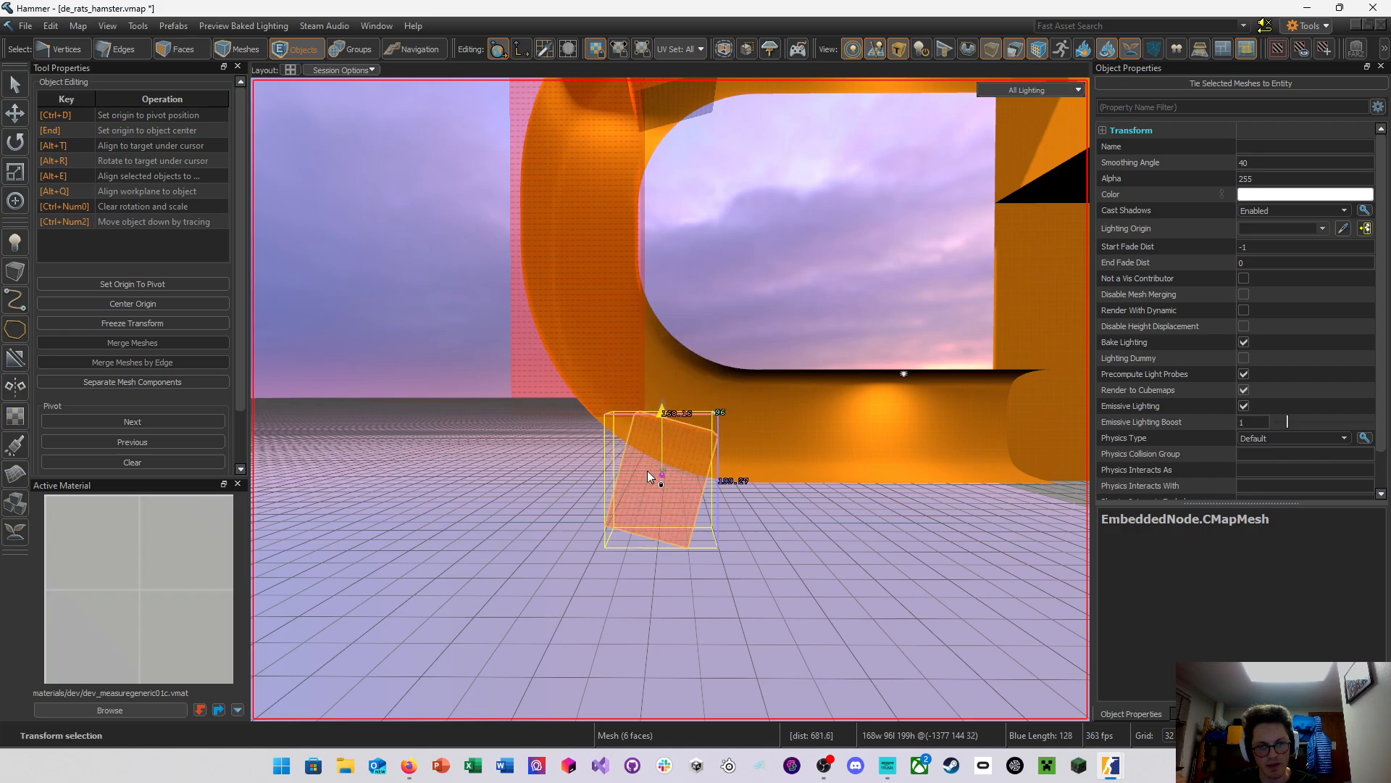
key("Delete")
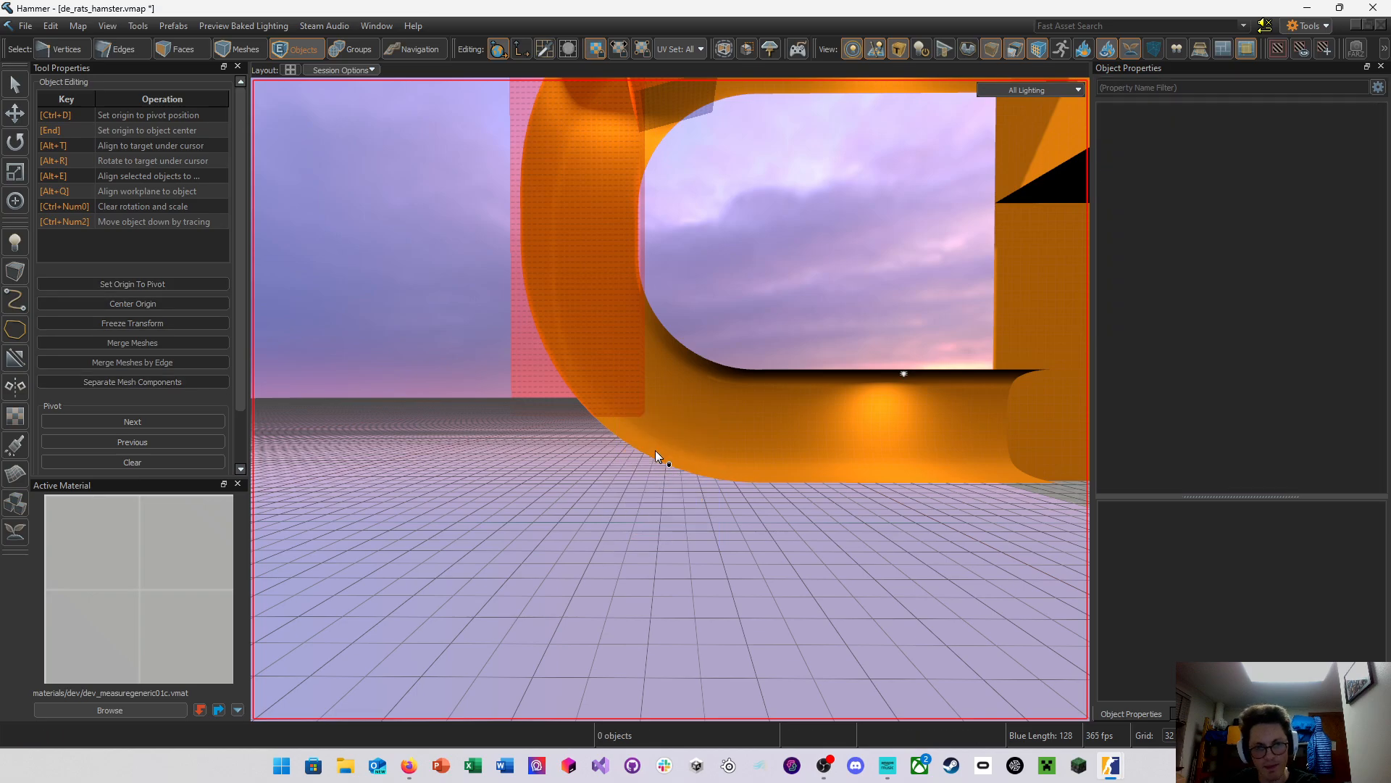
Move the same tunnel's upper slanted ladder block down 128 units and inward to about -1344, 144, 576
right_click_drag(732, 448, 670, 399)
left_click(660, 355)
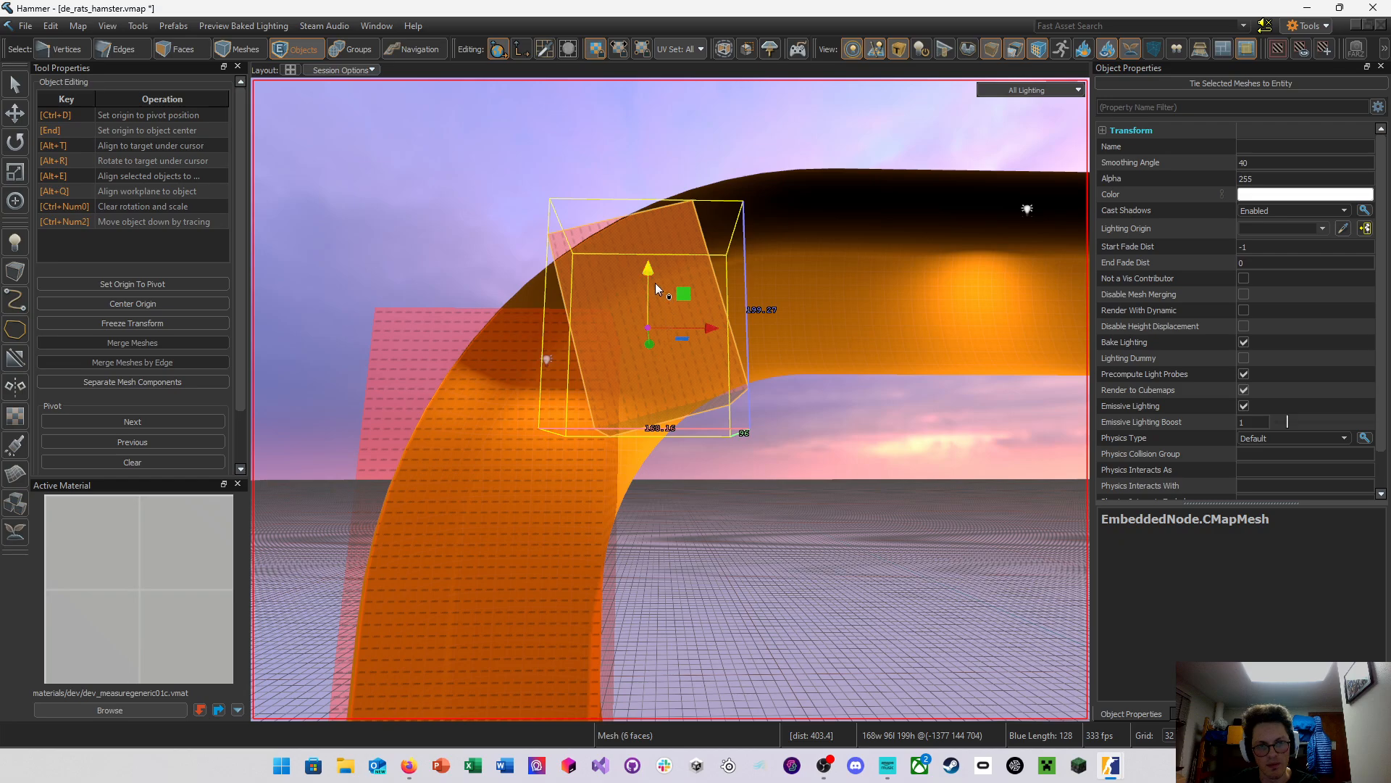
left_click_drag(655, 283, 694, 468)
key("a")
right_click_drag(694, 468, 671, 399)
key("d")
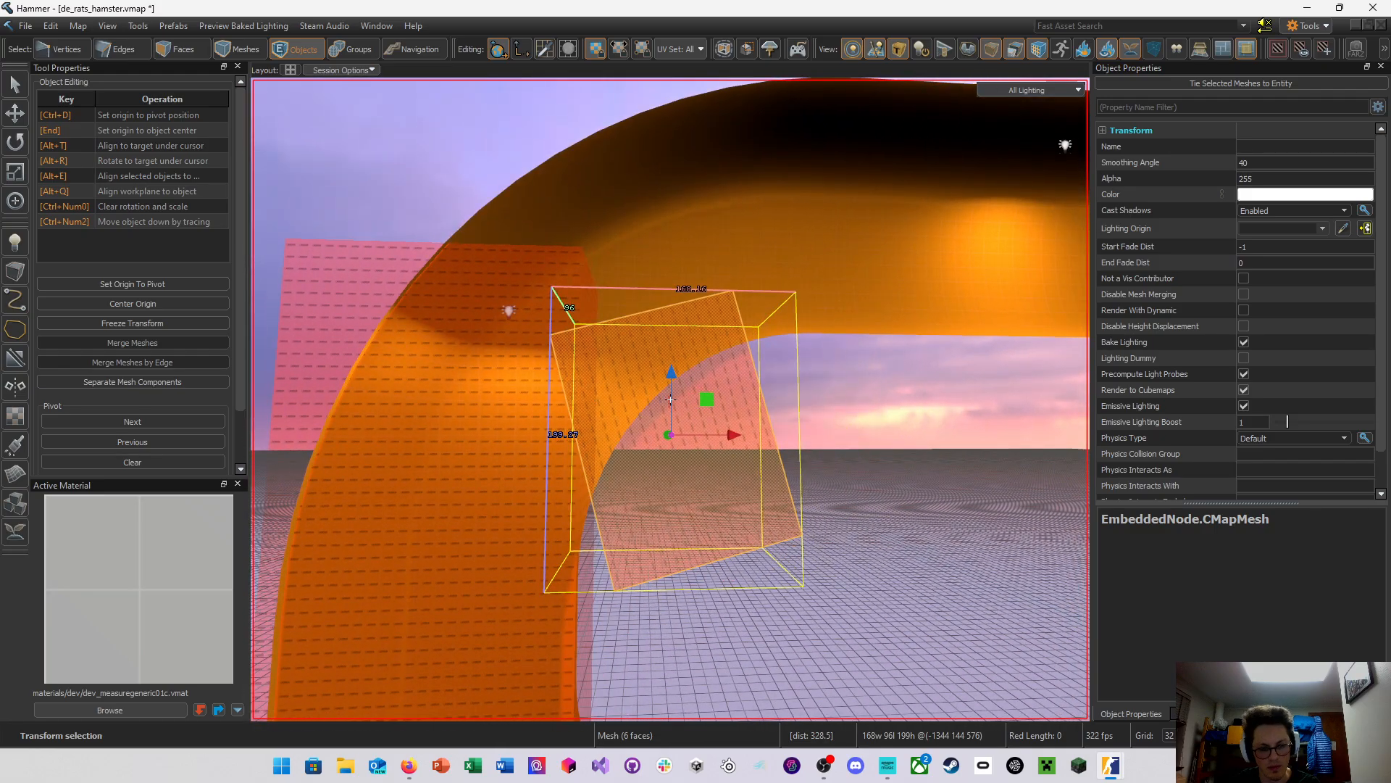
Reduce the grid size to 16 and delete the upper slanted ladder block
key("bracketleft")
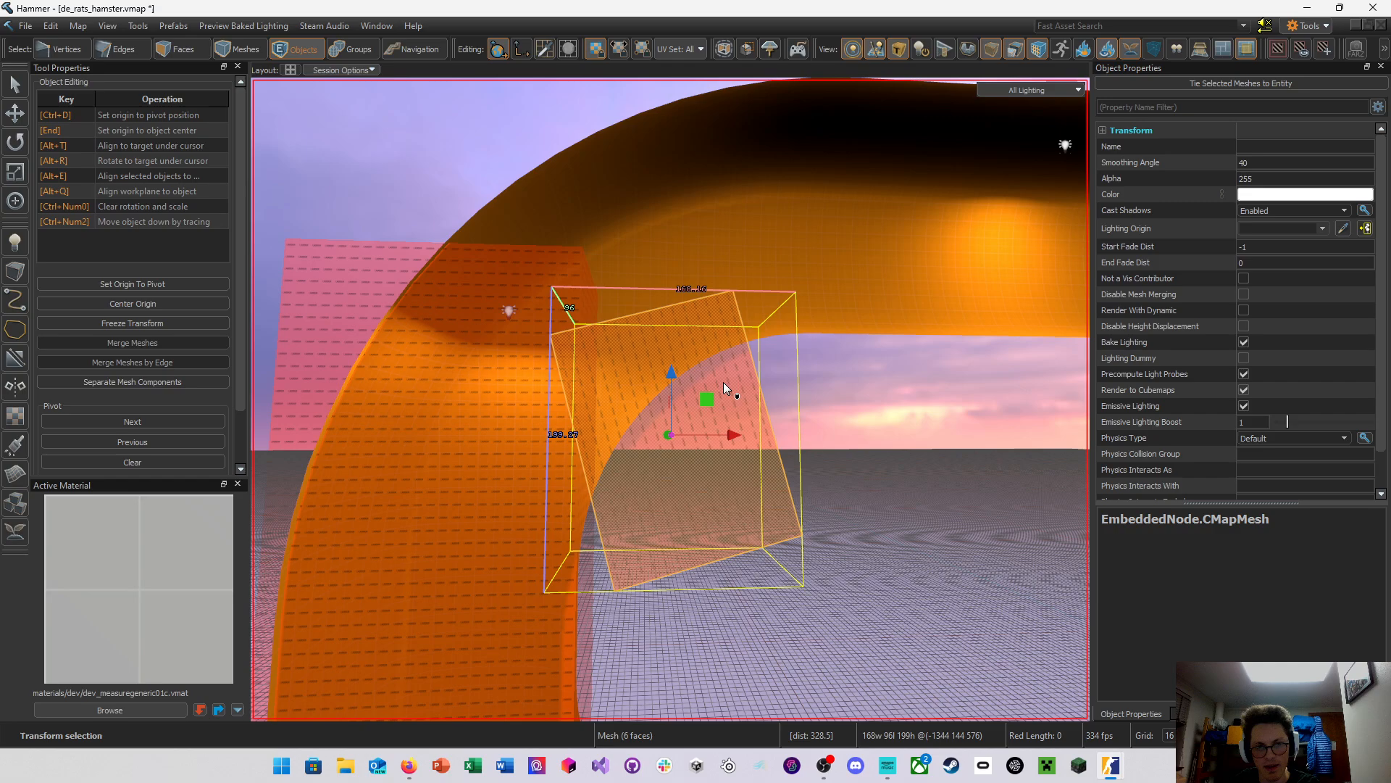
left_click_drag(671, 435, 693, 458)
right_click_drag(693, 458, 671, 399)
key("w")
key("s")
key("a")
key("d")
key("Delete")
Shift the tall vertical ladder block about 80 units outward along X, away from the curved tunnel's inner opening
key("a")
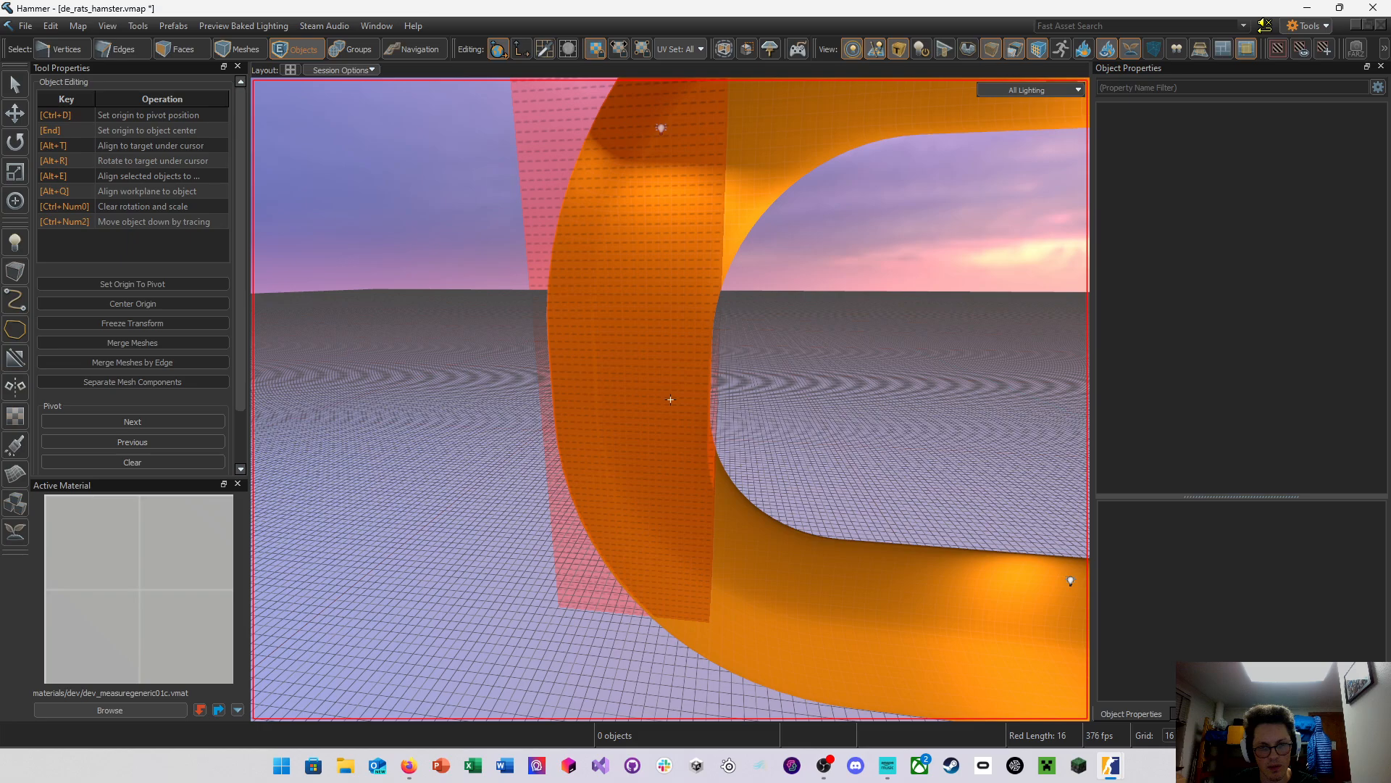
left_click(683, 503)
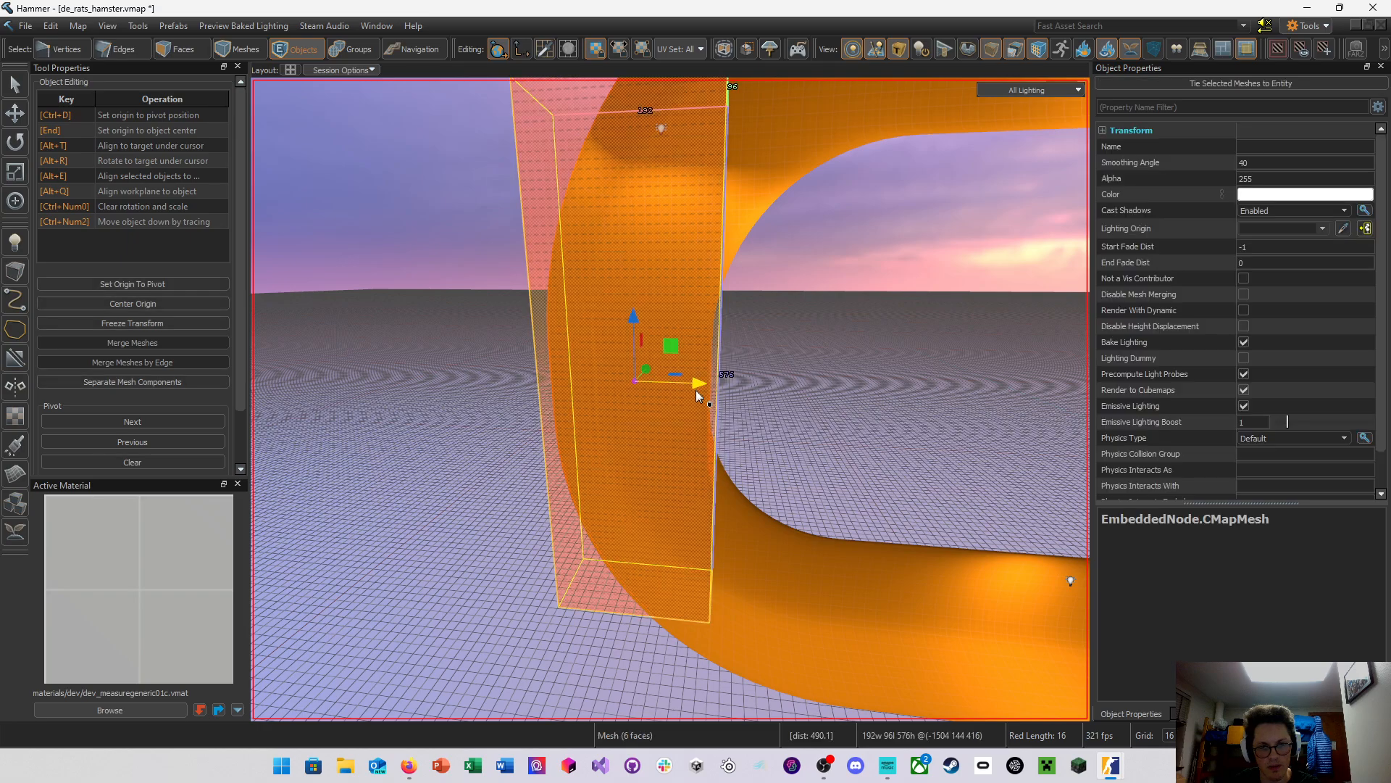
left_click_drag(697, 387, 594, 384)
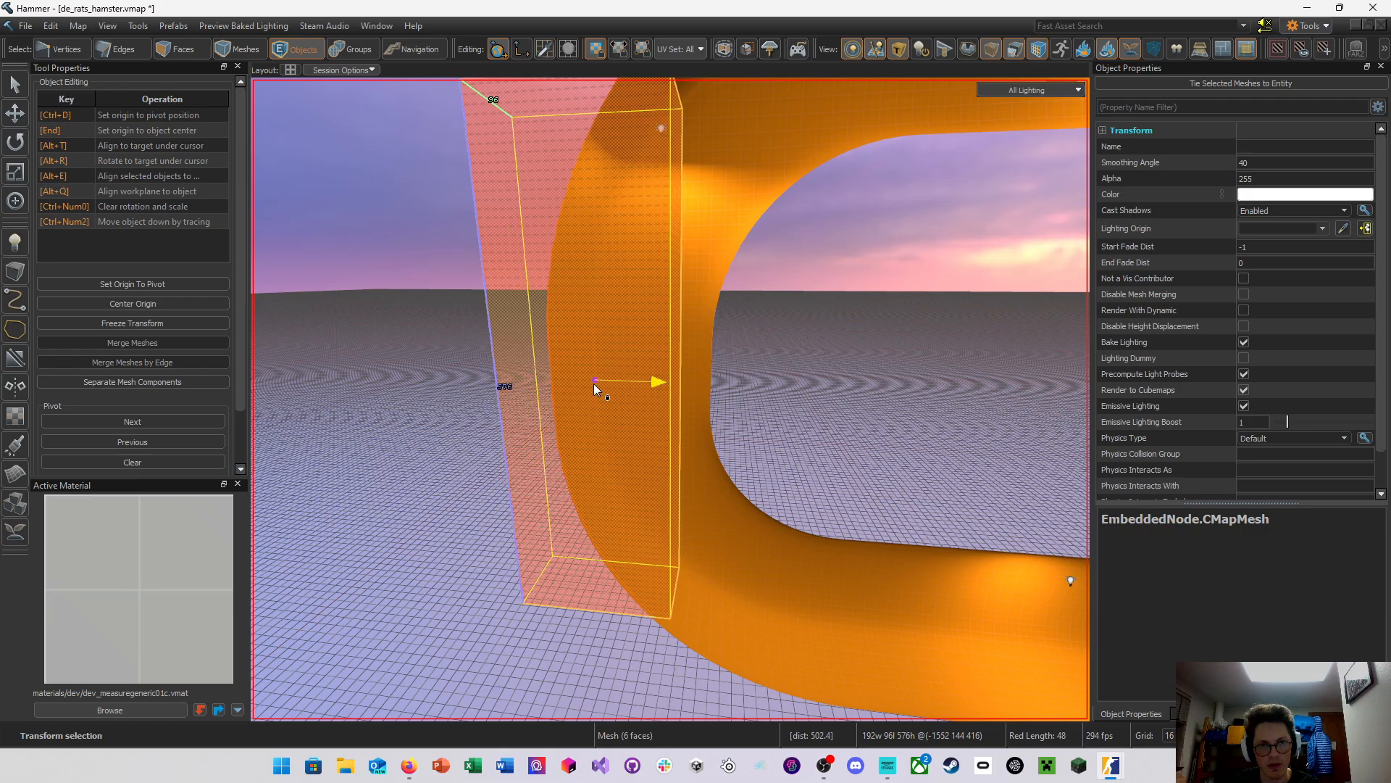
right_click_drag(593, 384, 616, 381)
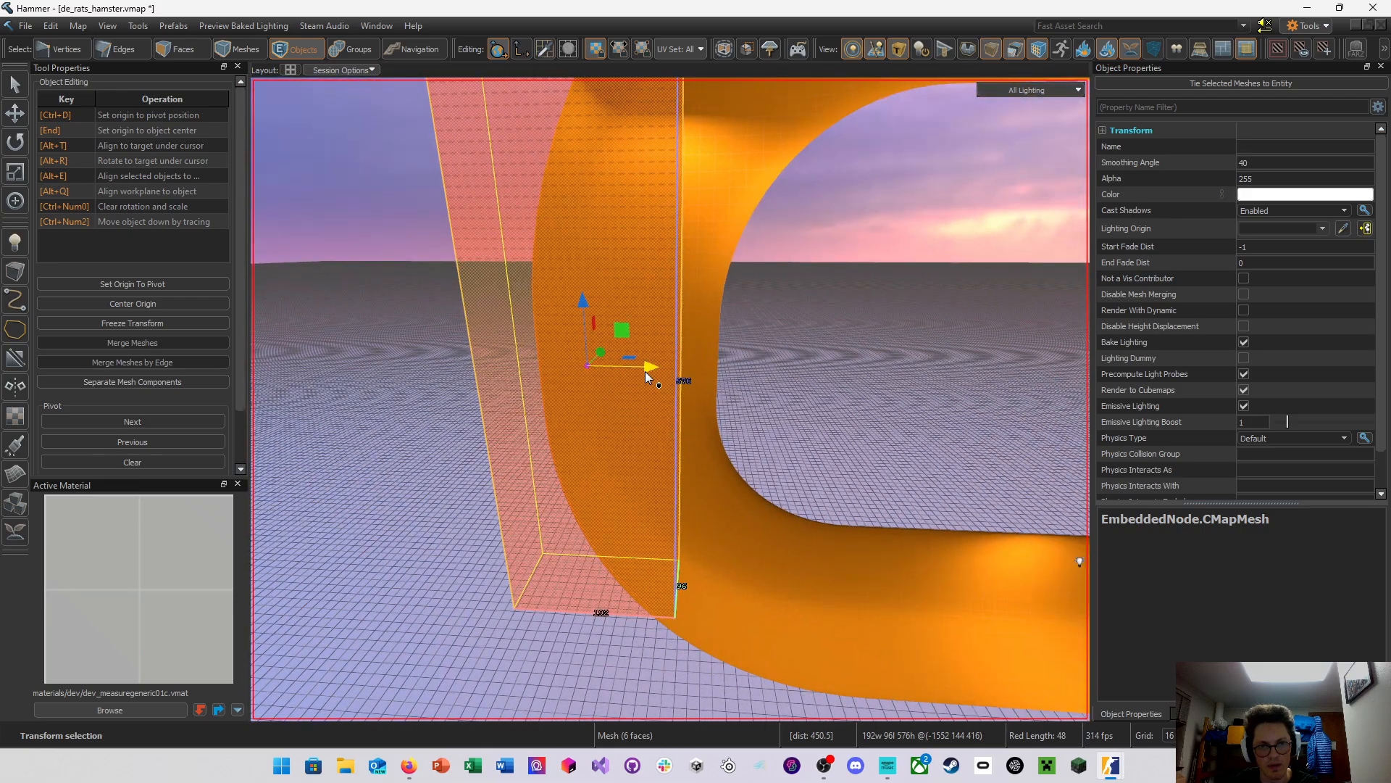
left_click_drag(645, 371, 543, 349)
scroll(567, 364, "up", 2)
scroll(568, 366, "up", 3)
scroll(568, 369, "down", 1)
right_click_drag(544, 349, 571, 364)
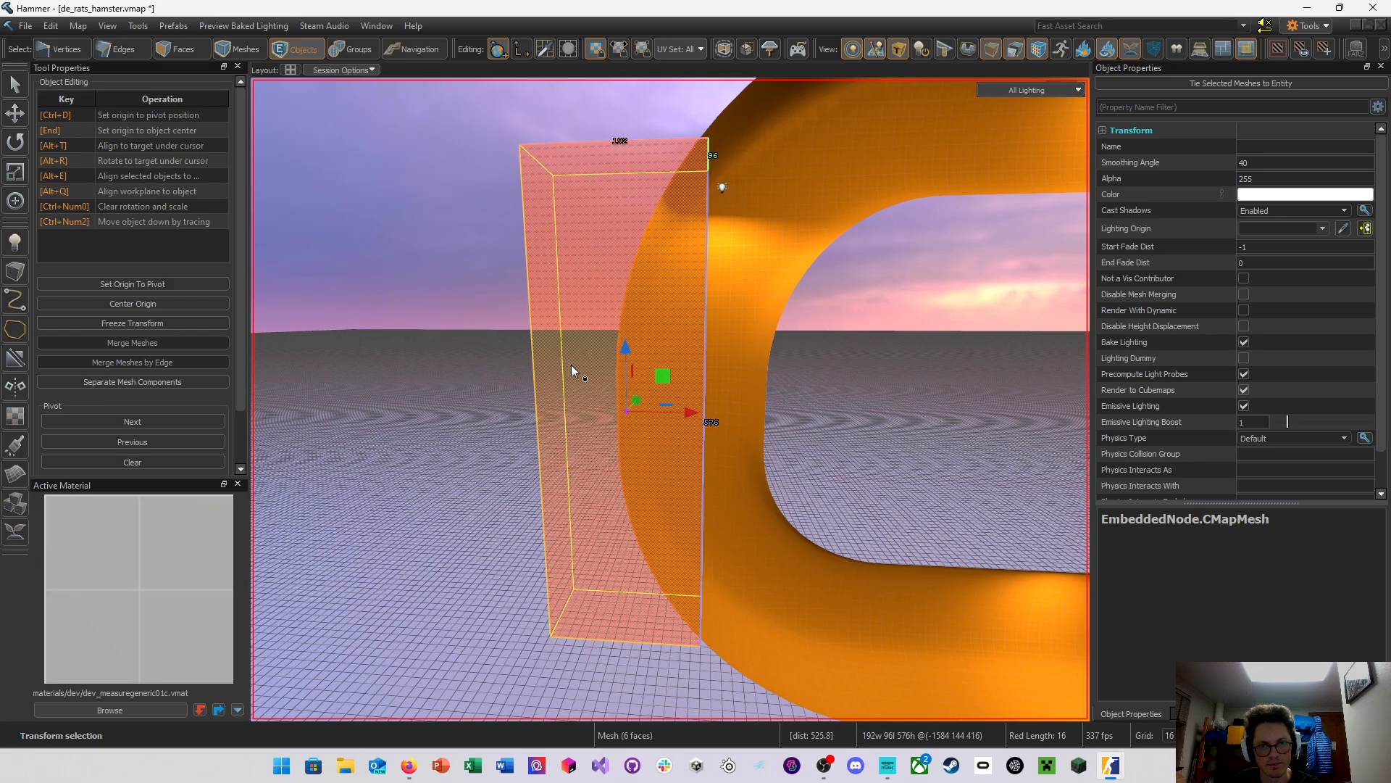
left_click_drag(685, 419, 699, 416)
Move the tall ladder block on the first curved tunnel outward along X to about -1600
right_click_drag(699, 416, 589, 349)
left_click_drag(602, 298, 442, 283)
right_click_drag(442, 283, 647, 353)
left_click_drag(668, 338, 523, 349)
right_click_drag(524, 349, 523, 334)
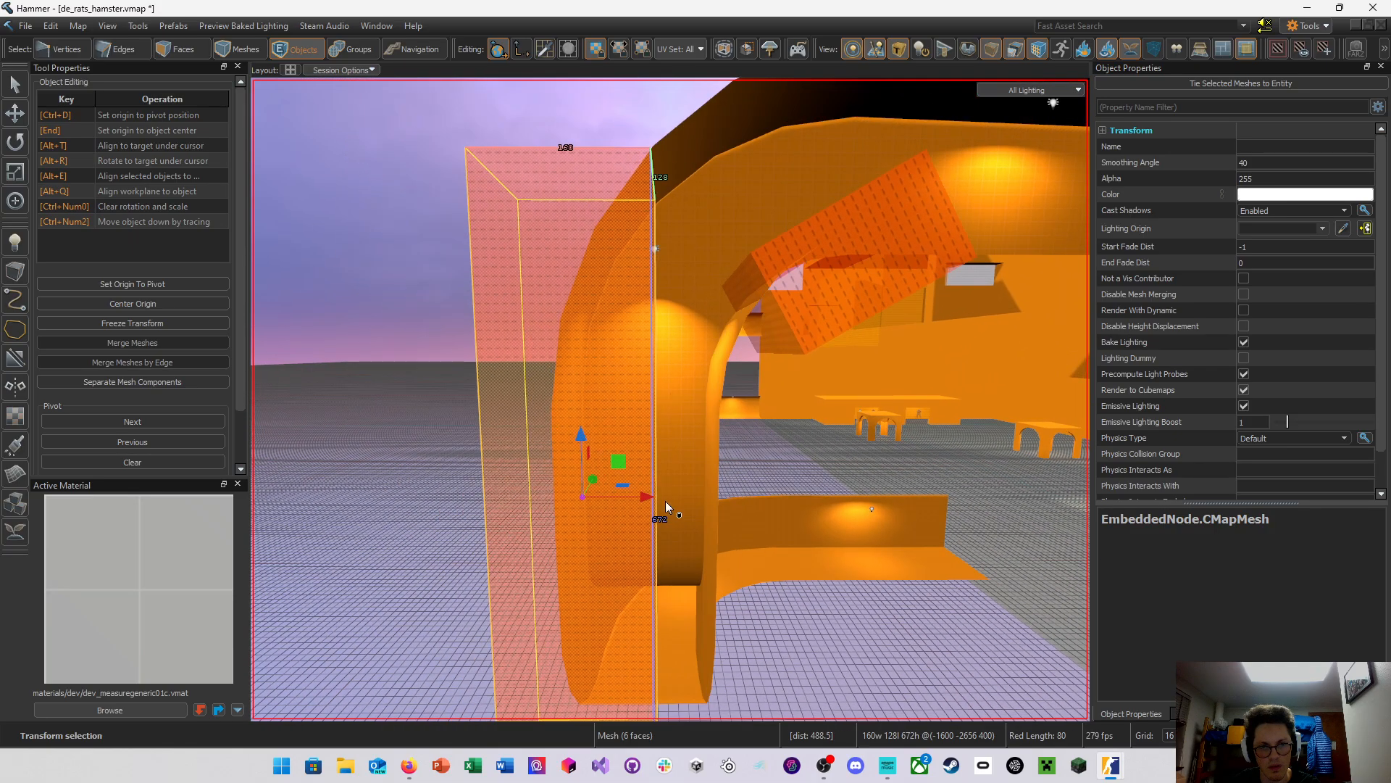
Move this tall ladder block 208 units inward along X, across the tunnel's inner side, and show its resize handles
left_click_drag(641, 497, 770, 505)
right_click_drag(435, 221, 430, 212)
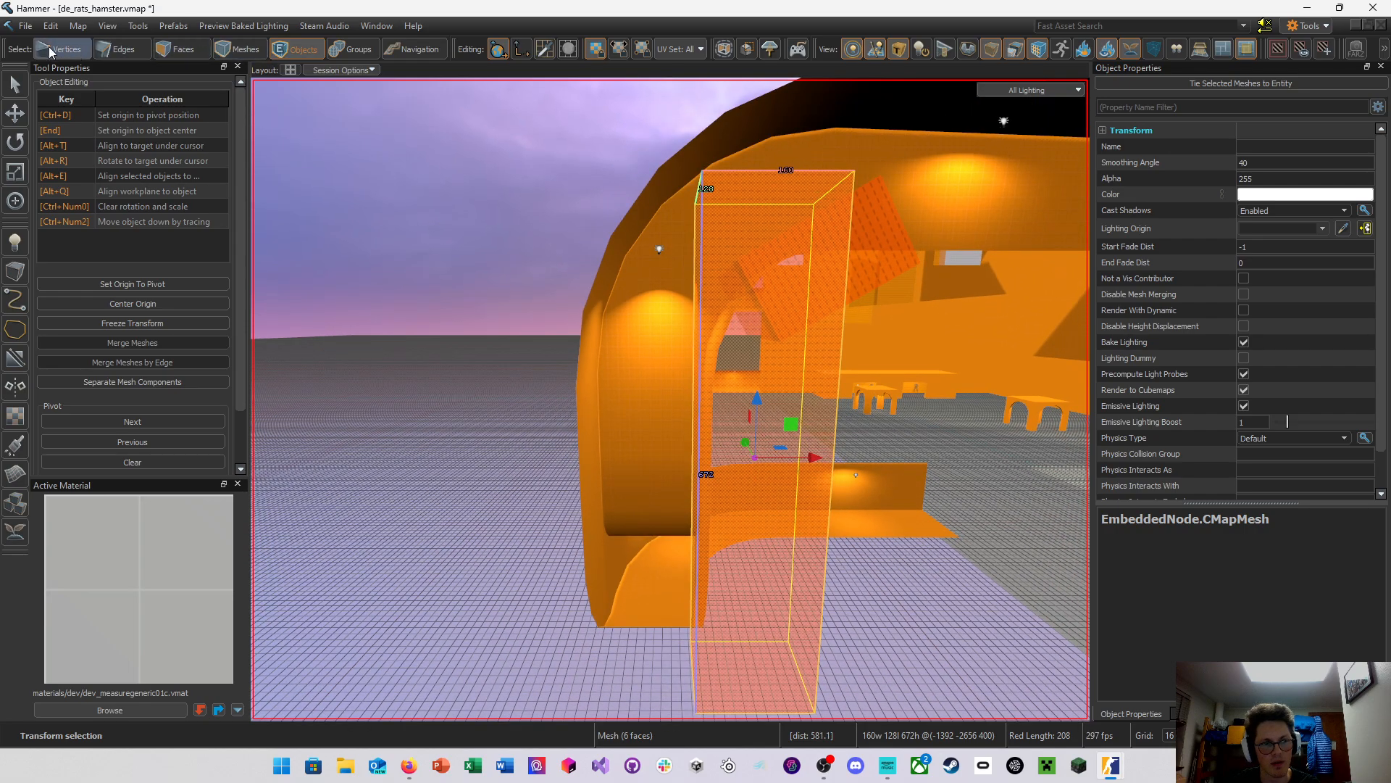
left_click(22, 84)
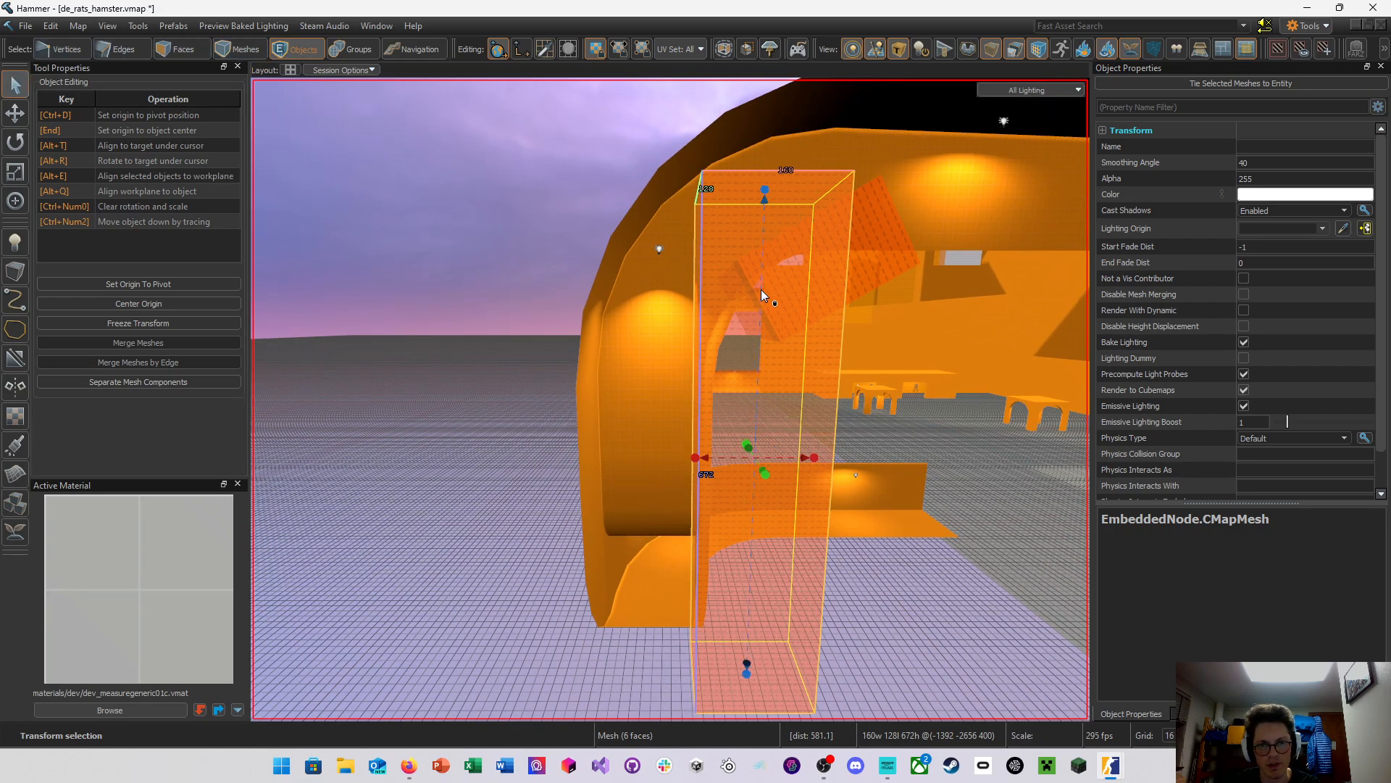
Shorten the tall ladder block to about 432 units high by lowering its top end and raising its base
left_click_drag(765, 191, 767, 297)
right_click_drag(797, 413, 799, 421)
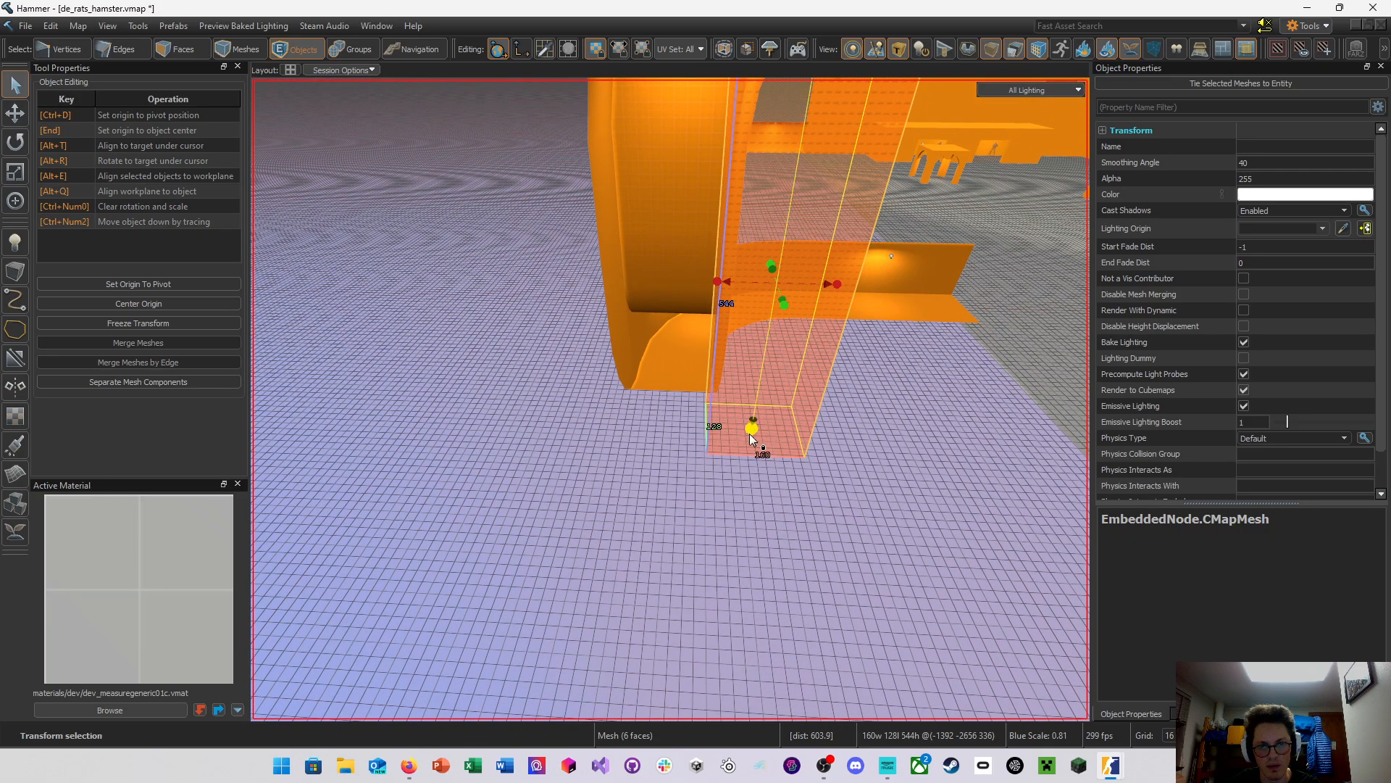
left_click_drag(751, 438, 760, 390)
right_click_drag(761, 384, 671, 399)
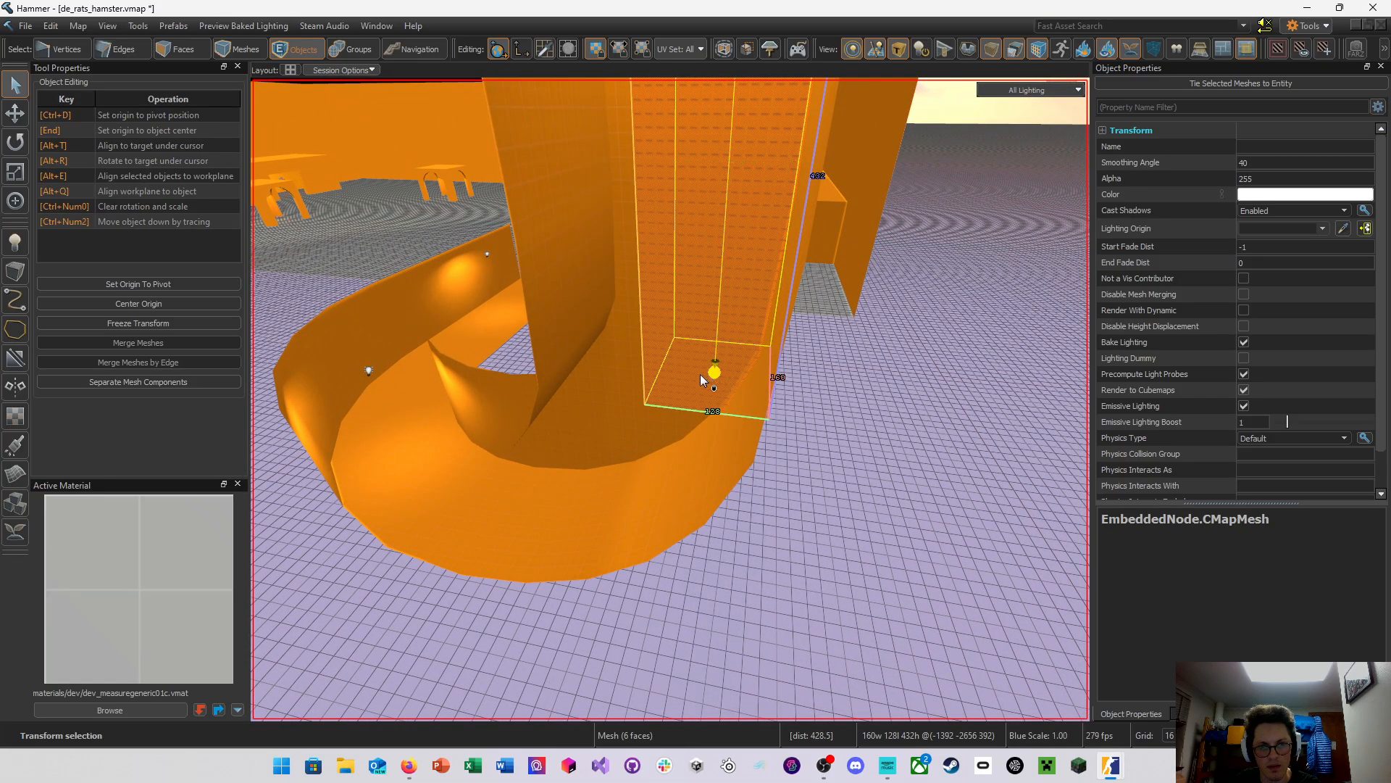
Widen the tall ladder block to 160 units along Y and extend its base downward inside the curved tunnel
left_click_drag(659, 174, 629, 165)
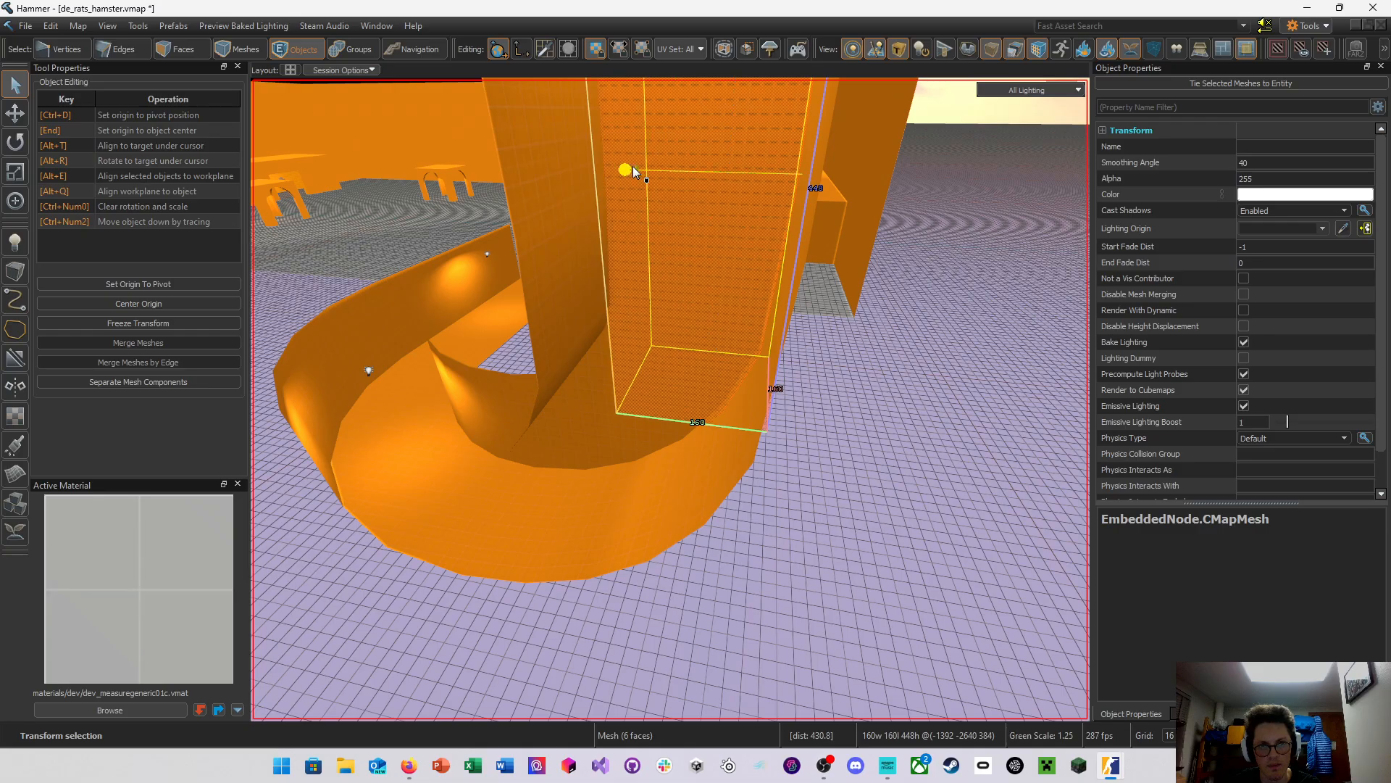
right_click_drag(629, 165, 671, 400)
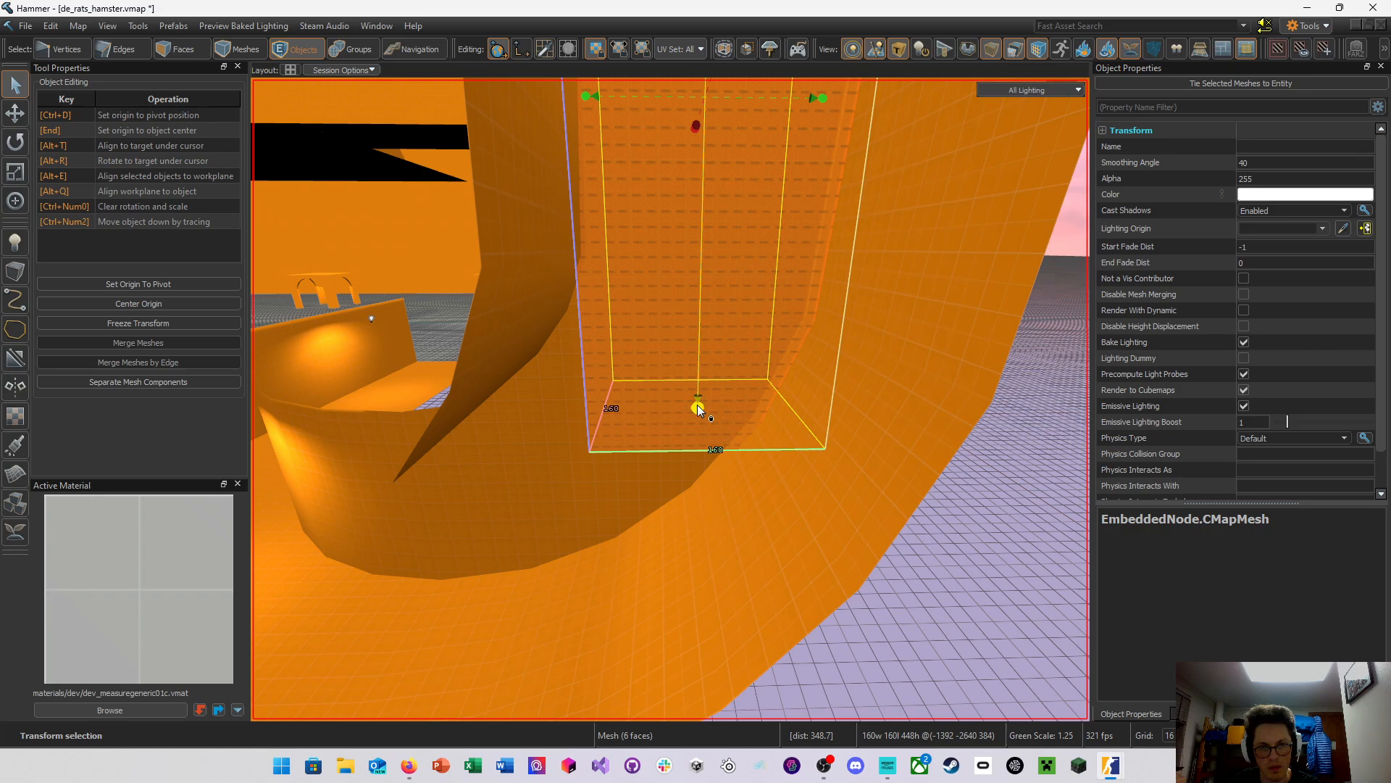
left_click_drag(698, 409, 700, 491)
Lower the slanted ladder block to a Z position of 616, reducing the grid size to 8, and save the map
right_click_drag(700, 535, 670, 399)
right_click_drag(670, 400, 670, 399)
key("w")
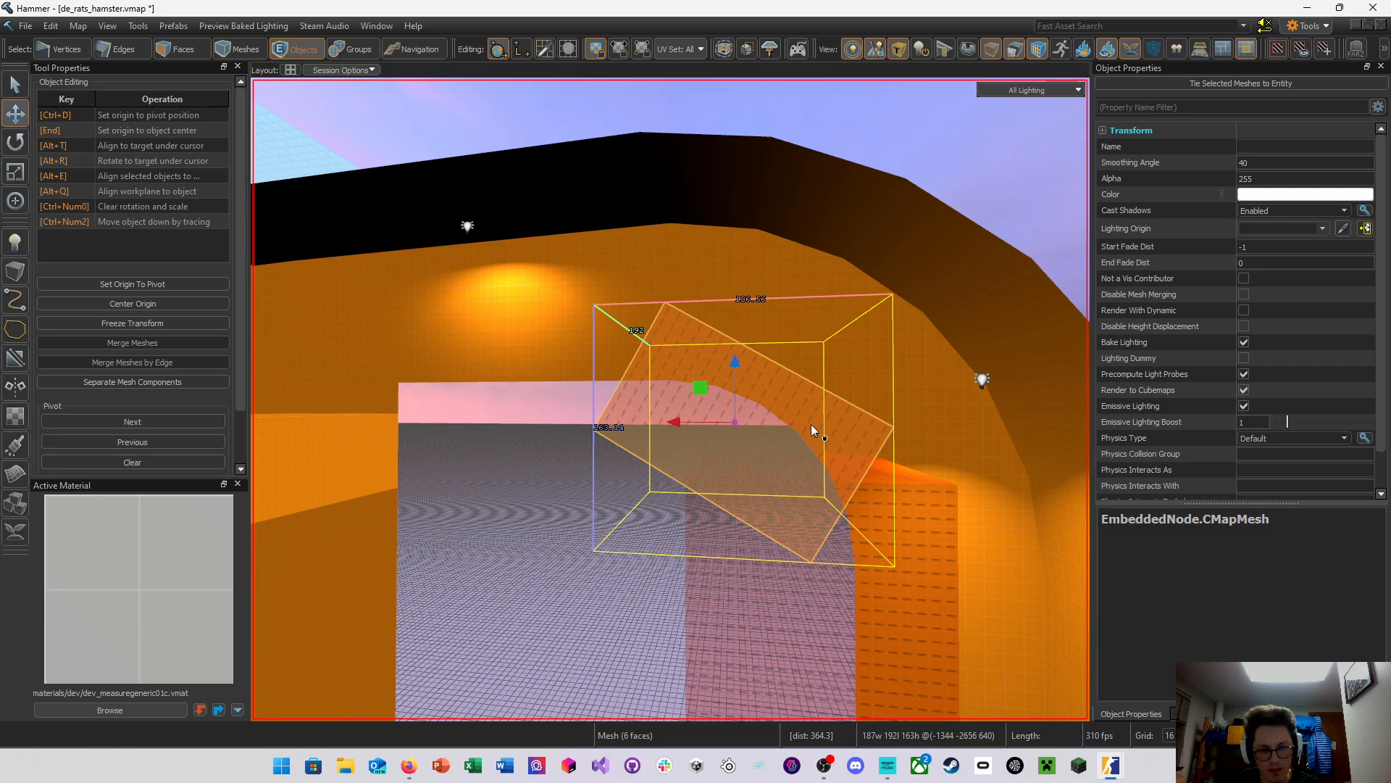
left_click_drag(738, 368, 736, 453)
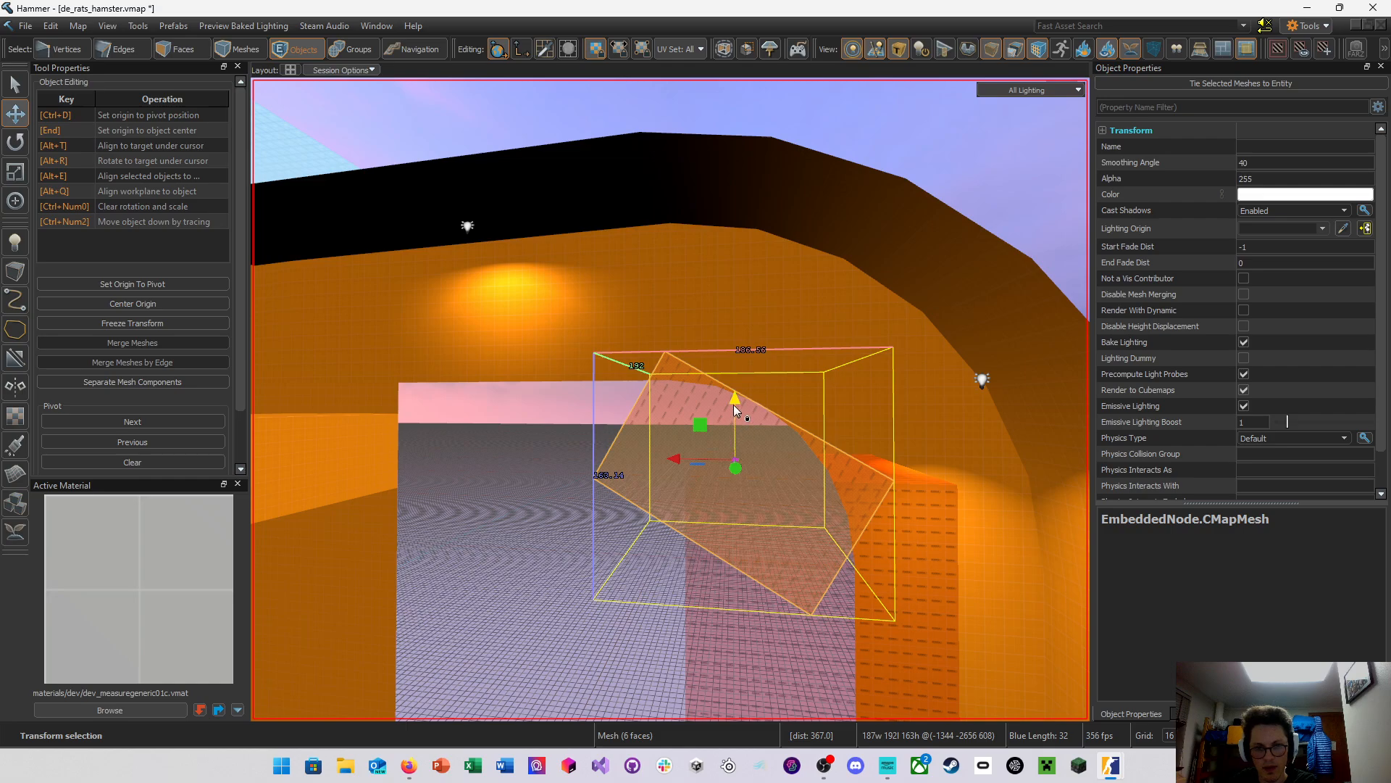
left_click_drag(733, 404, 746, 460)
key("bracketleft")
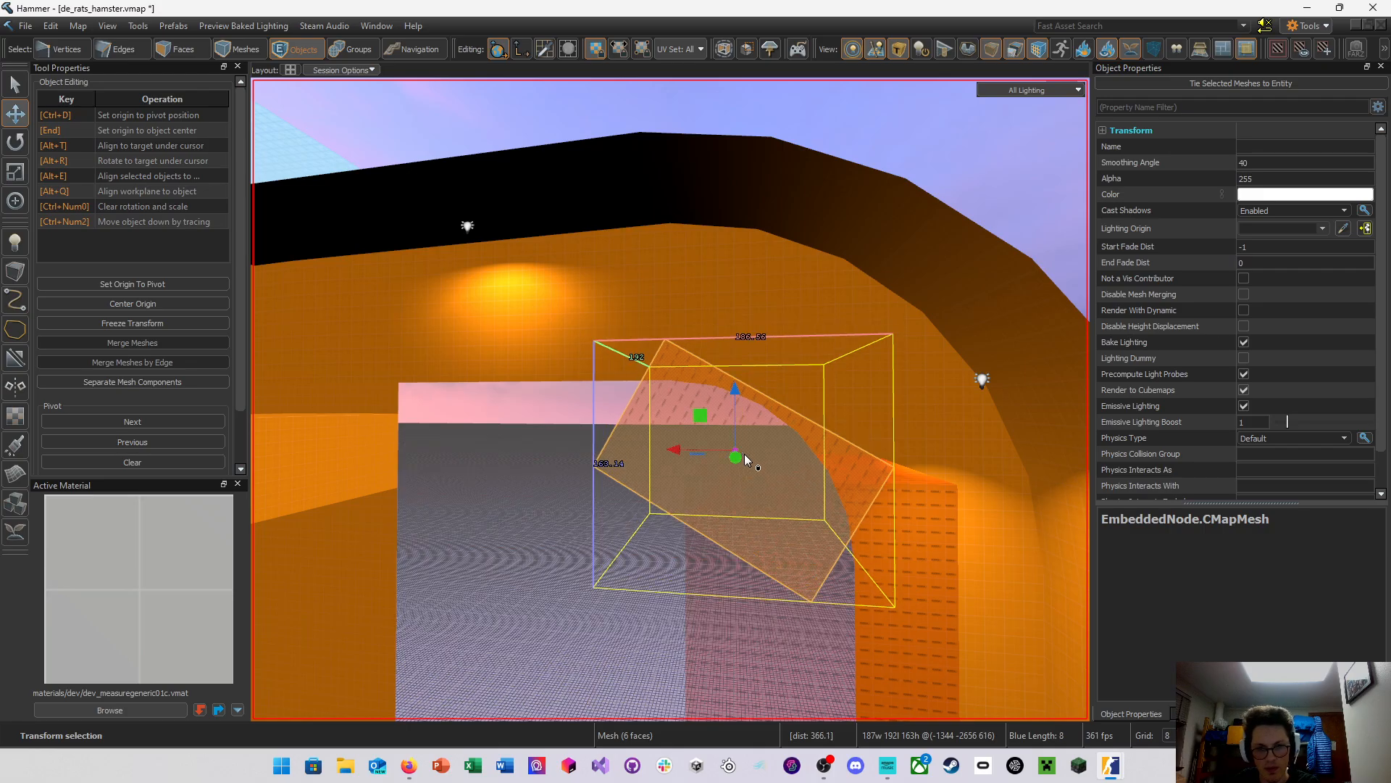
right_click_drag(745, 459, 681, 402)
key("ctrl+s")
key("w")
Exit the running Counter-Strike 2 match to its main menu and open Hammer's Build Map dialog
mouse_move(1120, 777)
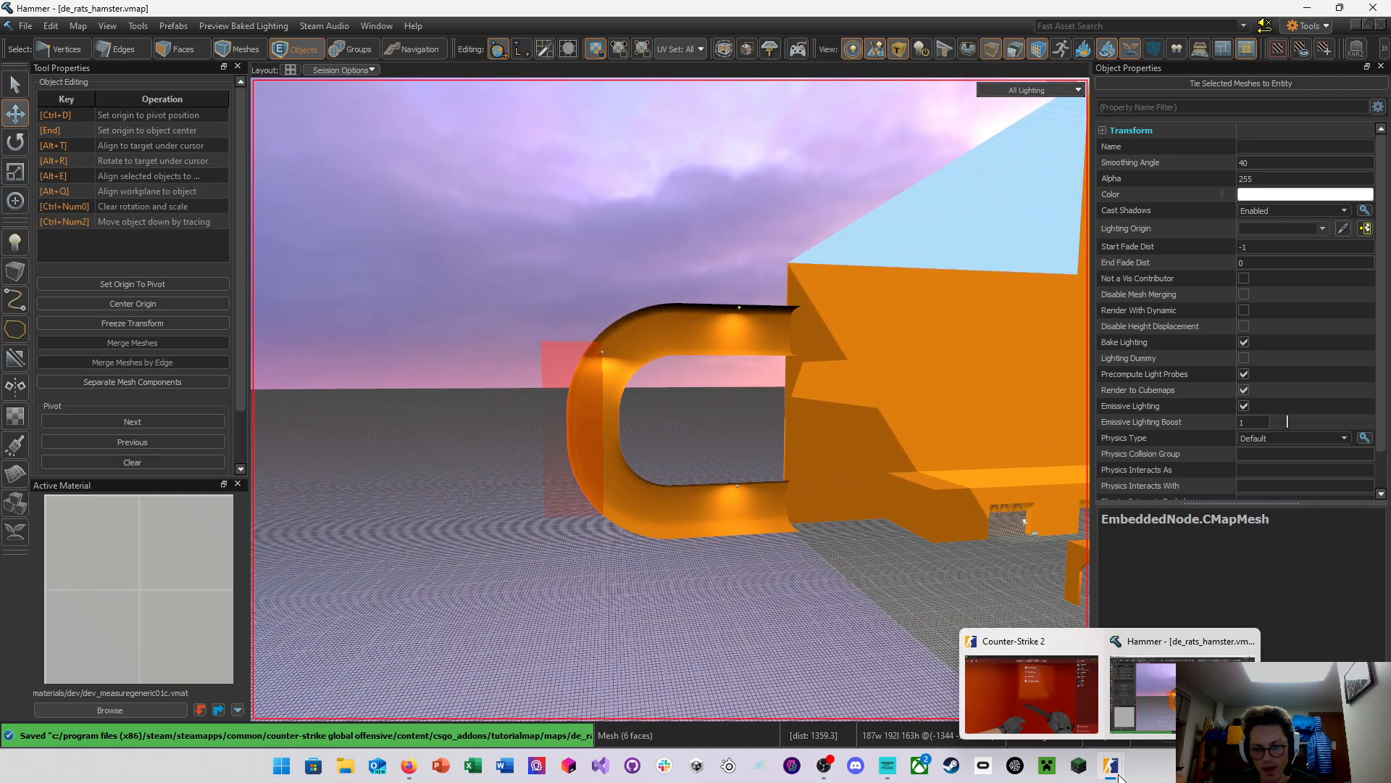
left_click(1078, 677)
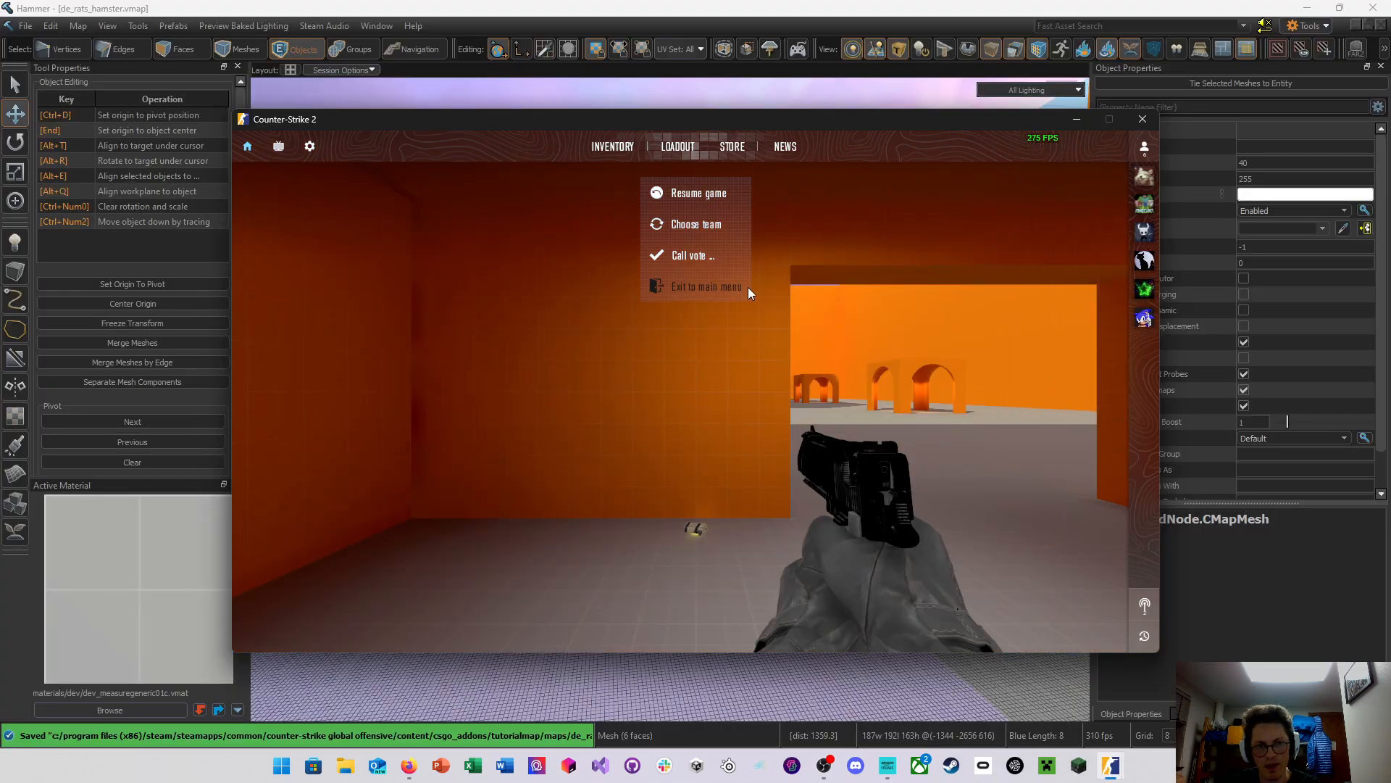
left_click(723, 290)
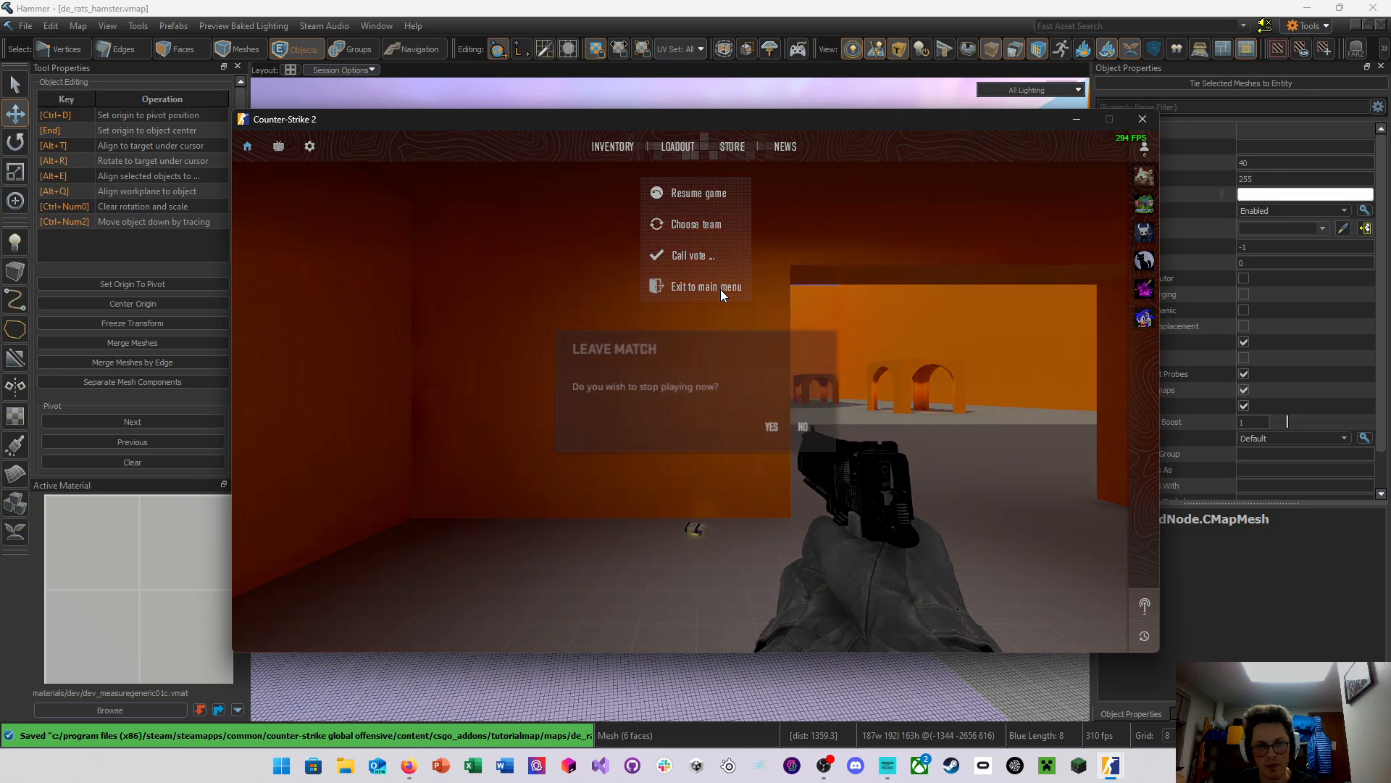
left_click(774, 428)
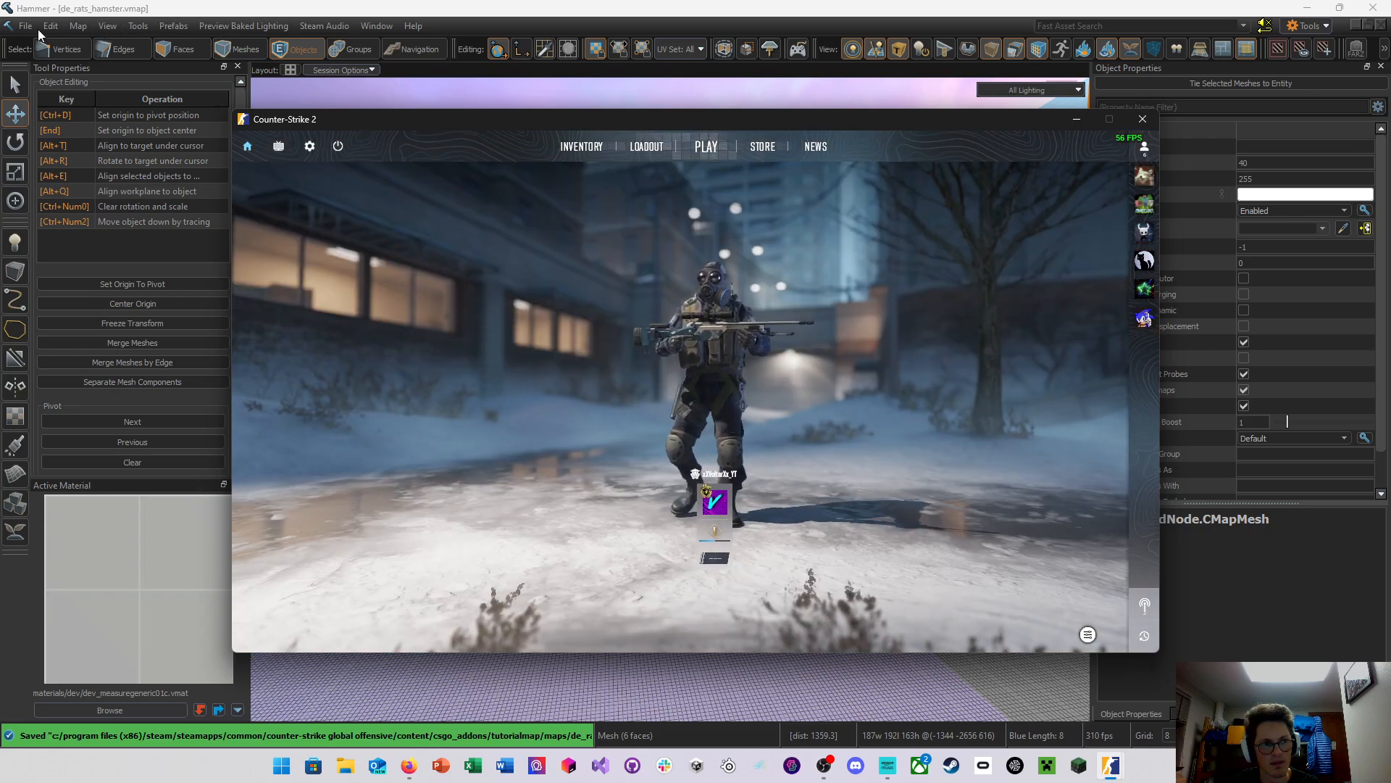
left_click(25, 27)
left_click(77, 274)
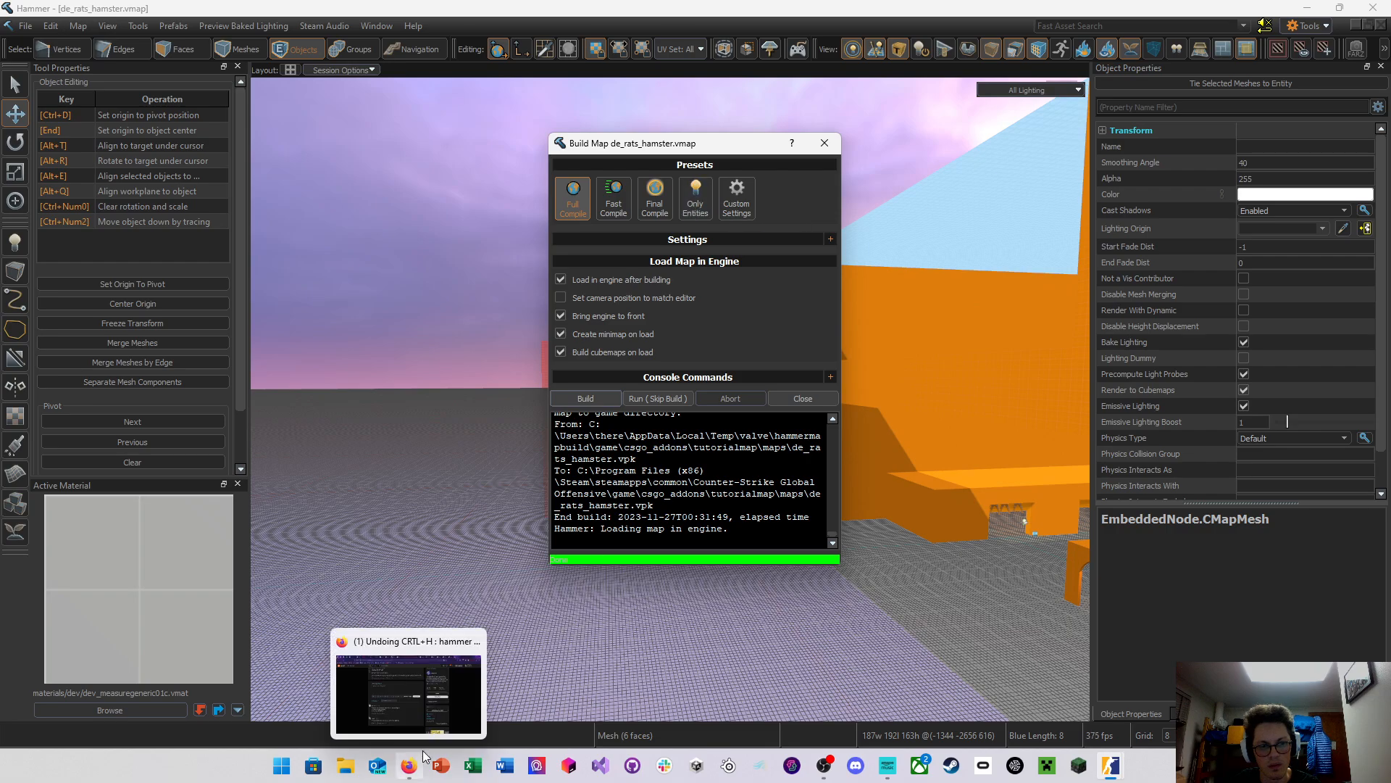
Switch to Firefox and search the web for "hammer editor build entities" in a new tab
left_click(409, 765)
left_click(1218, 16)
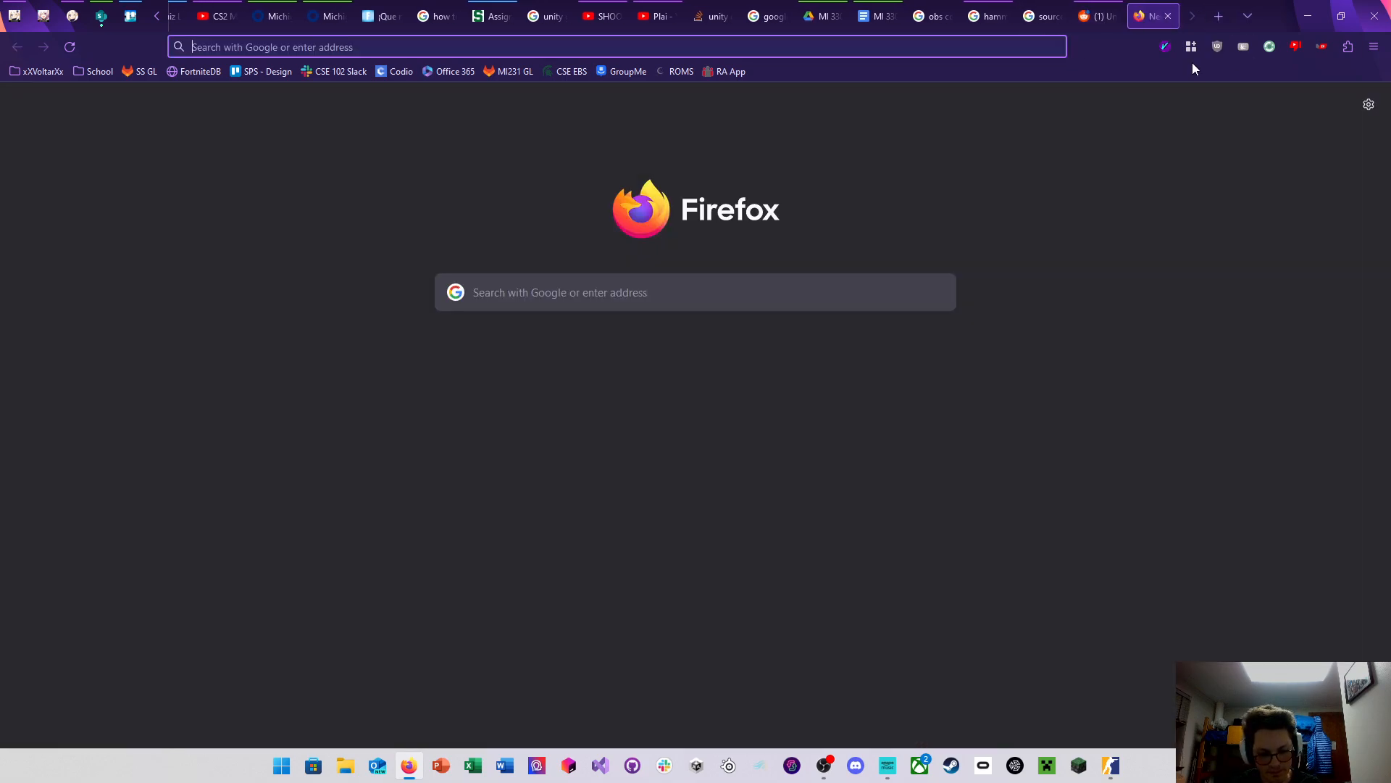
type("hammer e")
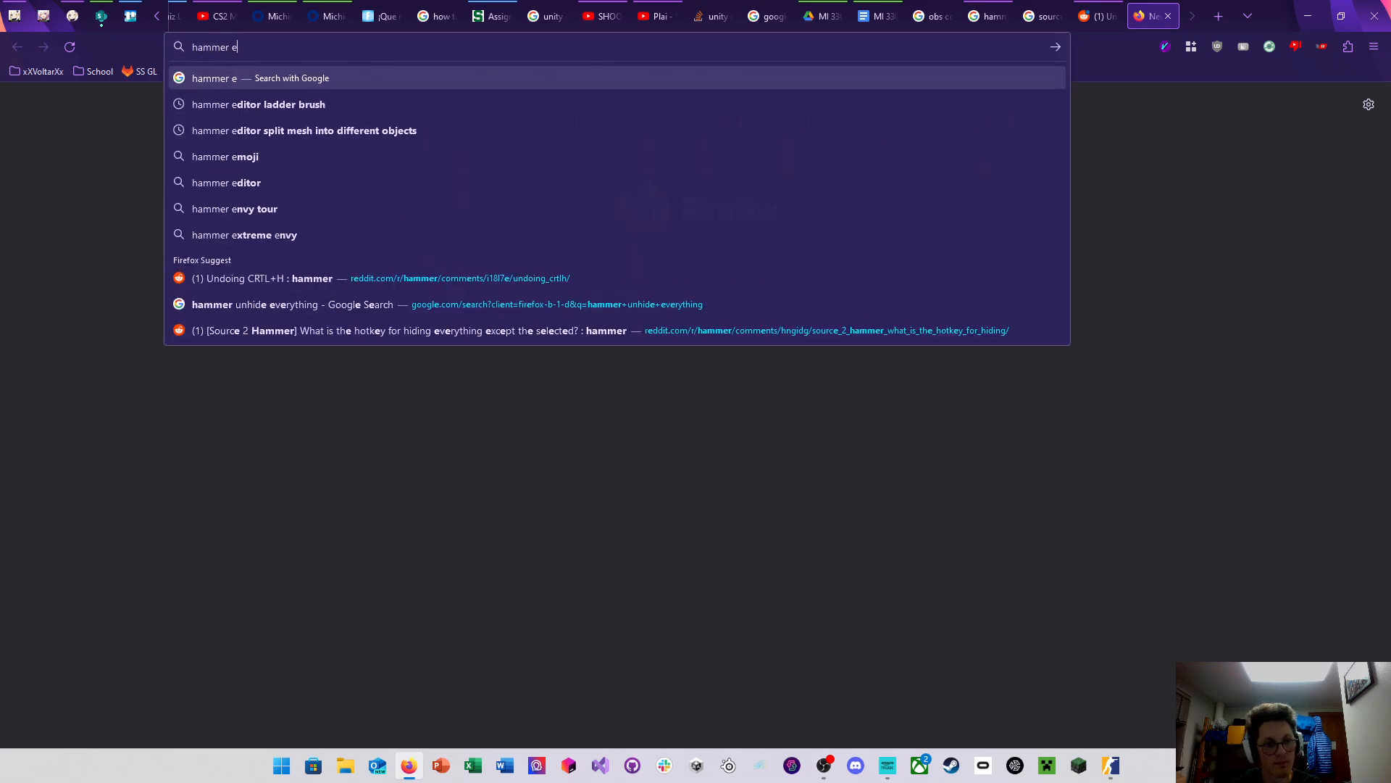
type("ditor build en")
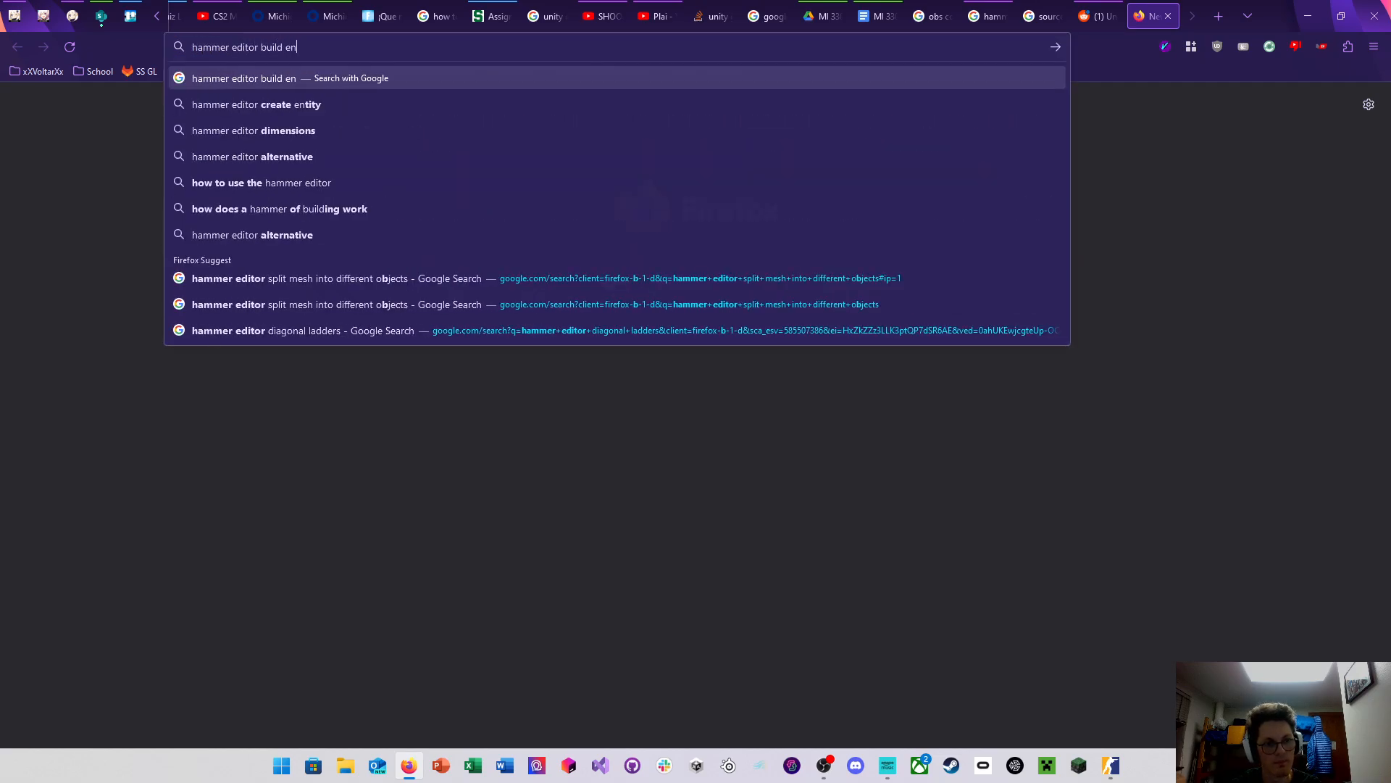
type("tities")
key("Return")
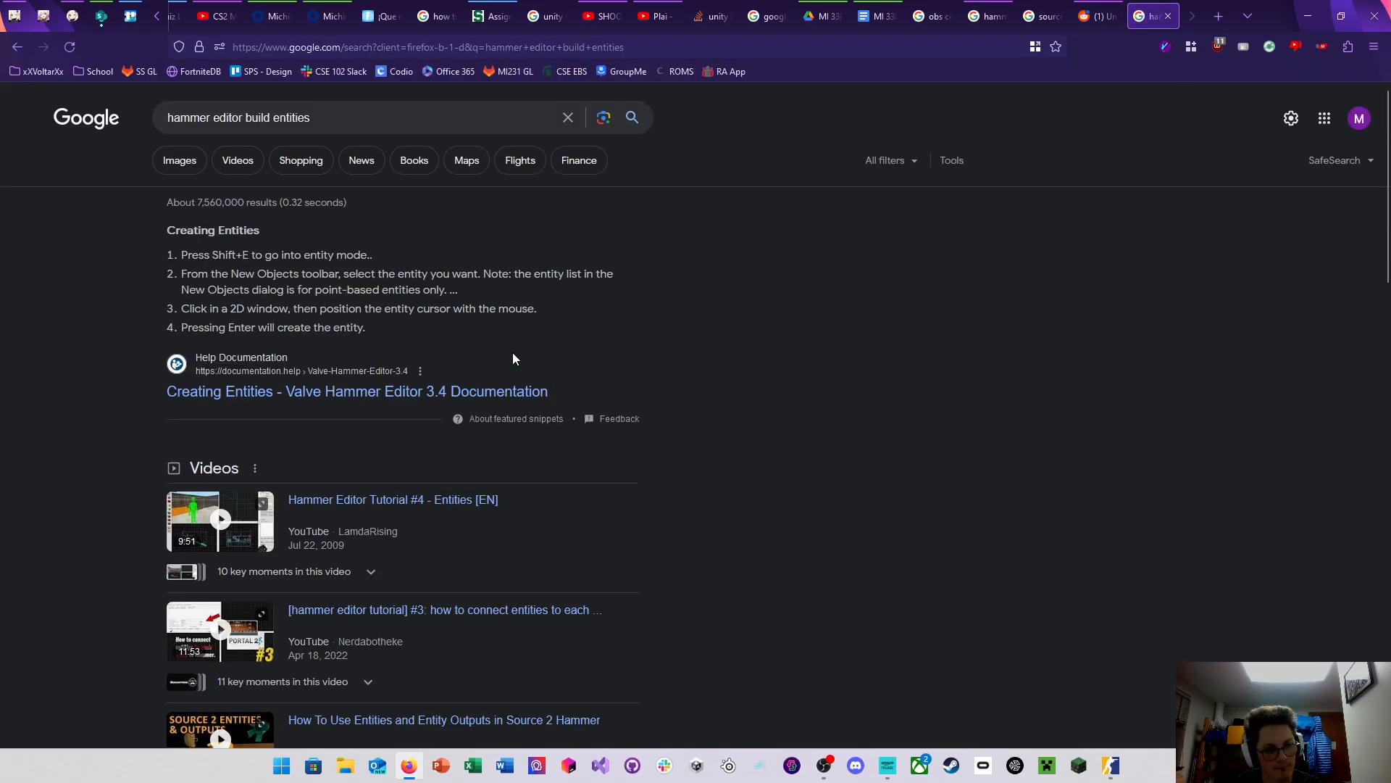
scroll(369, 290, "down", 5)
scroll(287, 114, "up", 5)
Refine the web search to "hammer editor source 2 build entities" and look through the results
left_click(210, 118)
type("0")
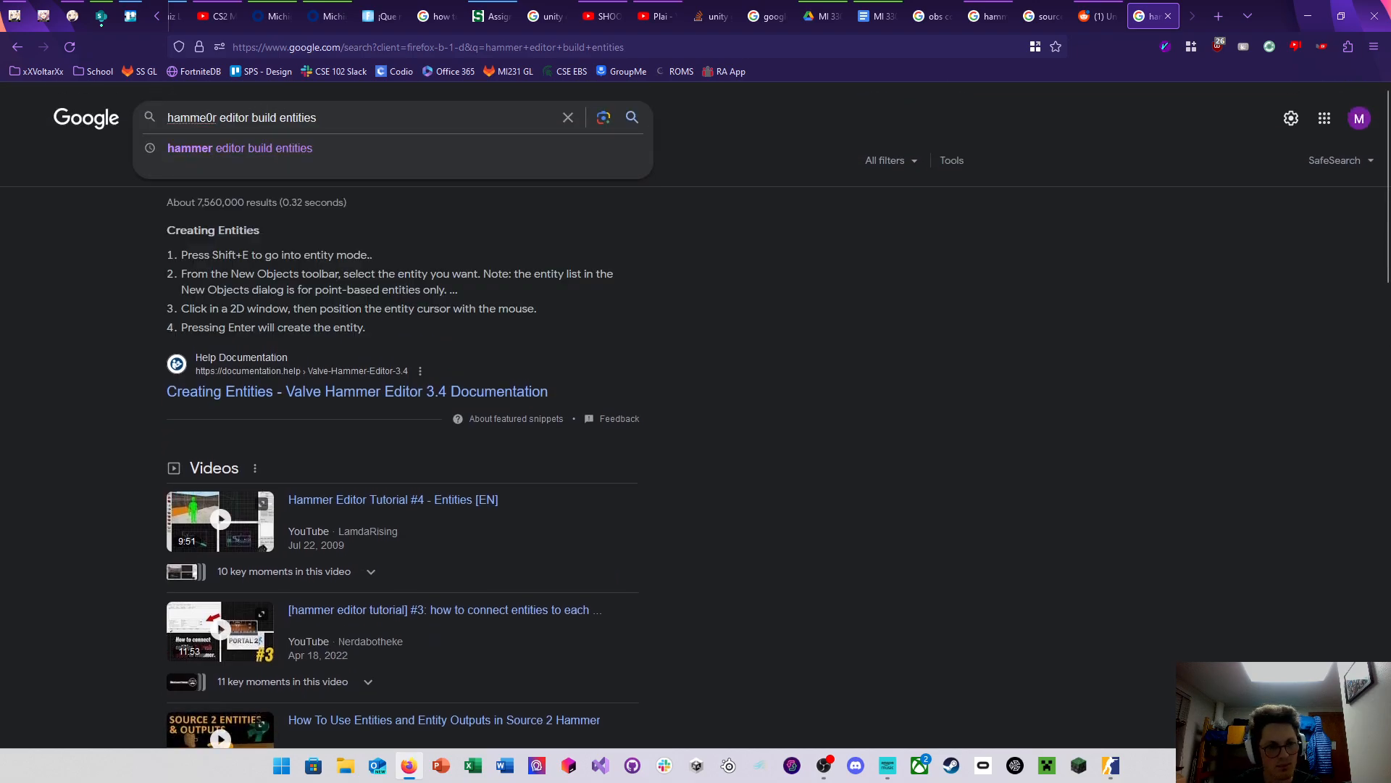
key("BackSpace")
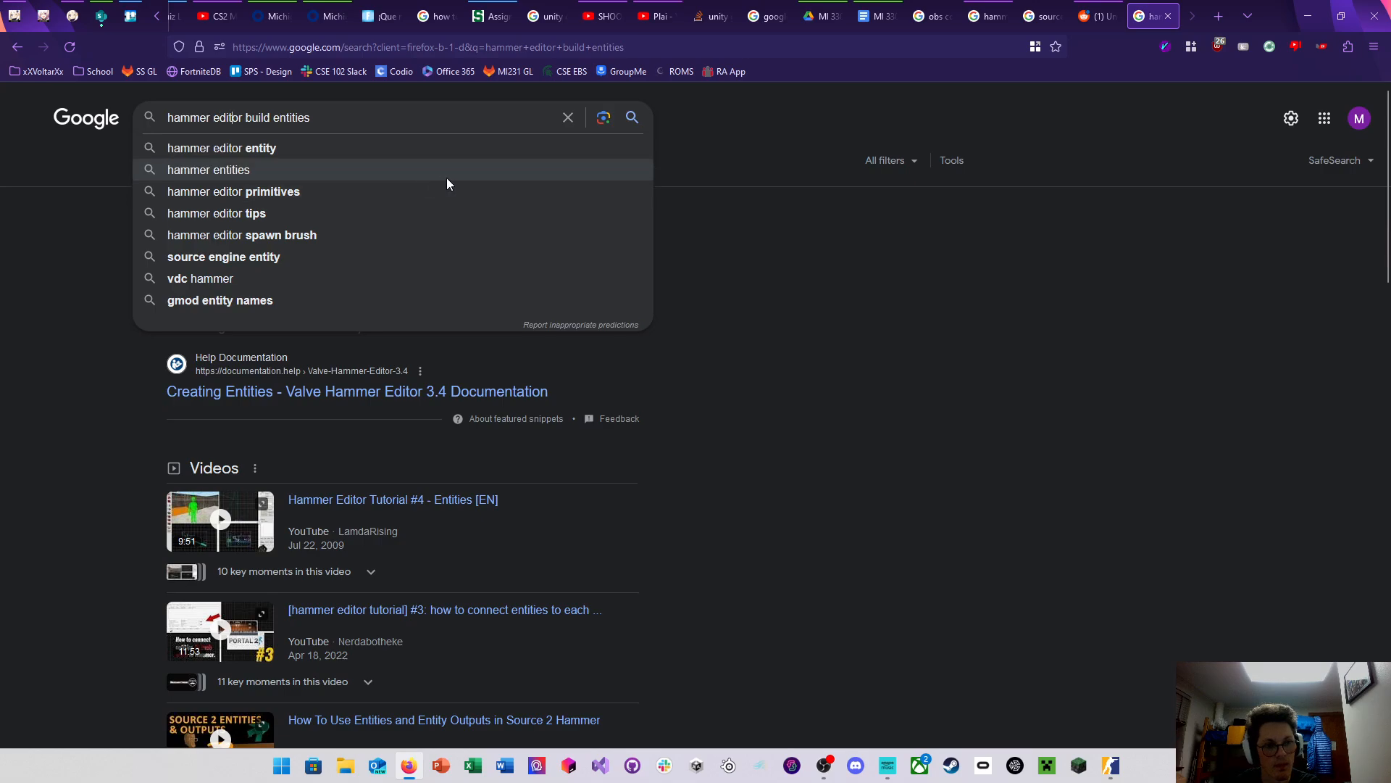
type("source 2")
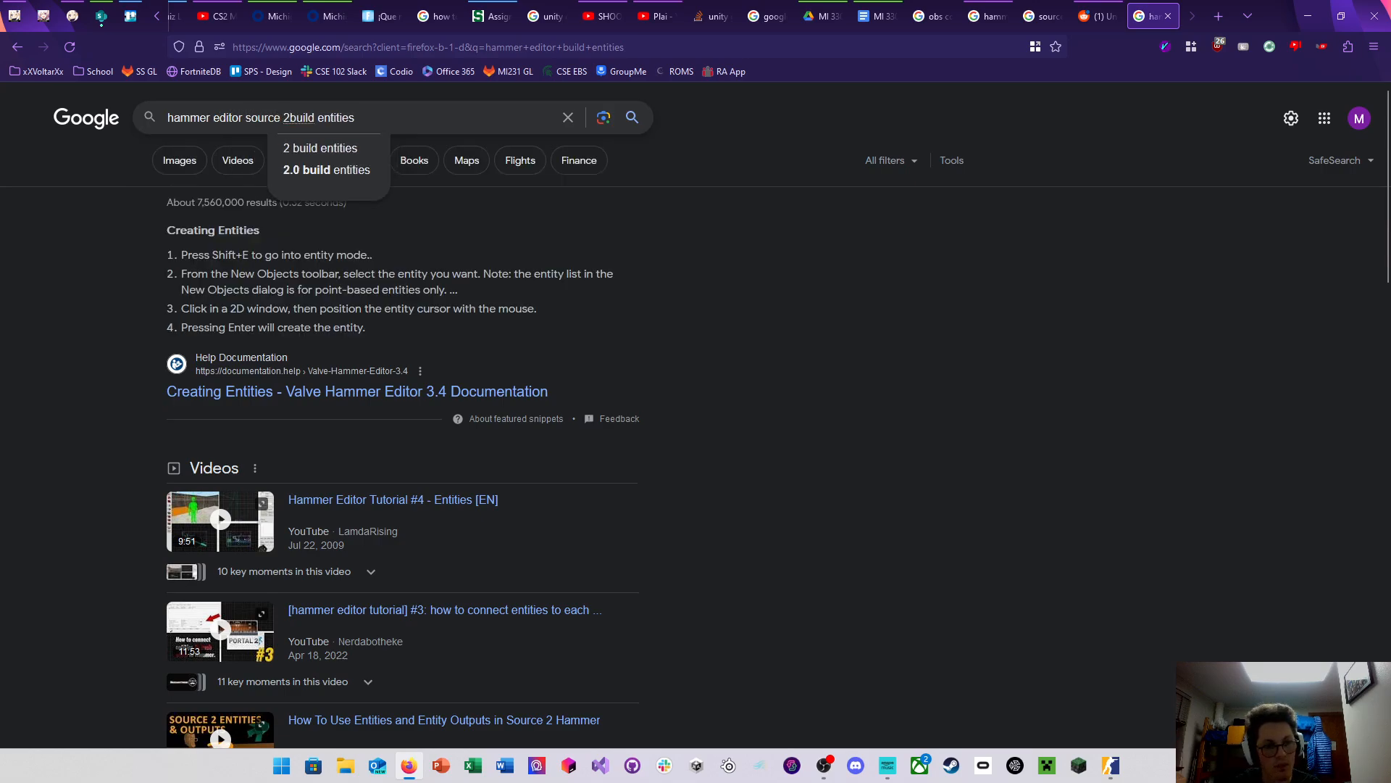
key("Return")
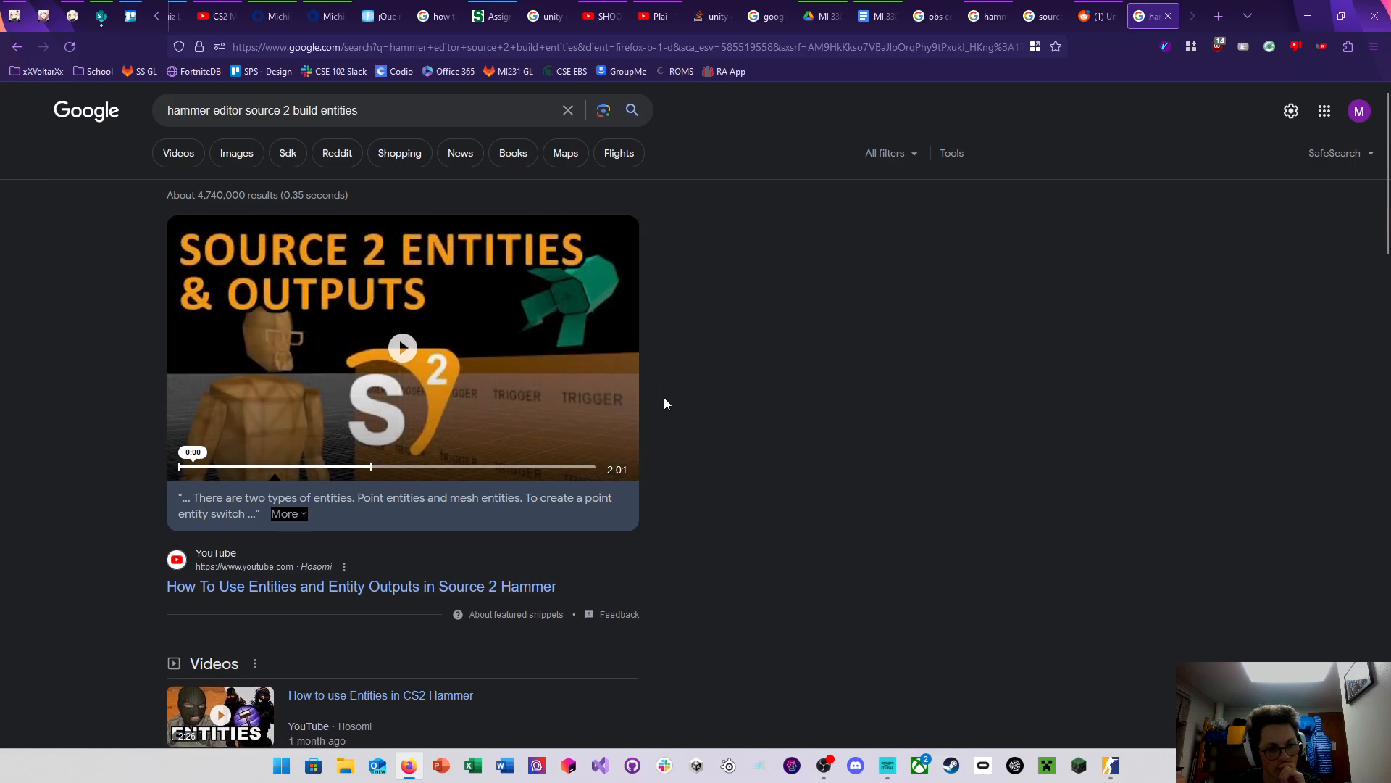
scroll(664, 398, "down", 4)
scroll(664, 400, "down", 4)
scroll(616, 384, "up", 6)
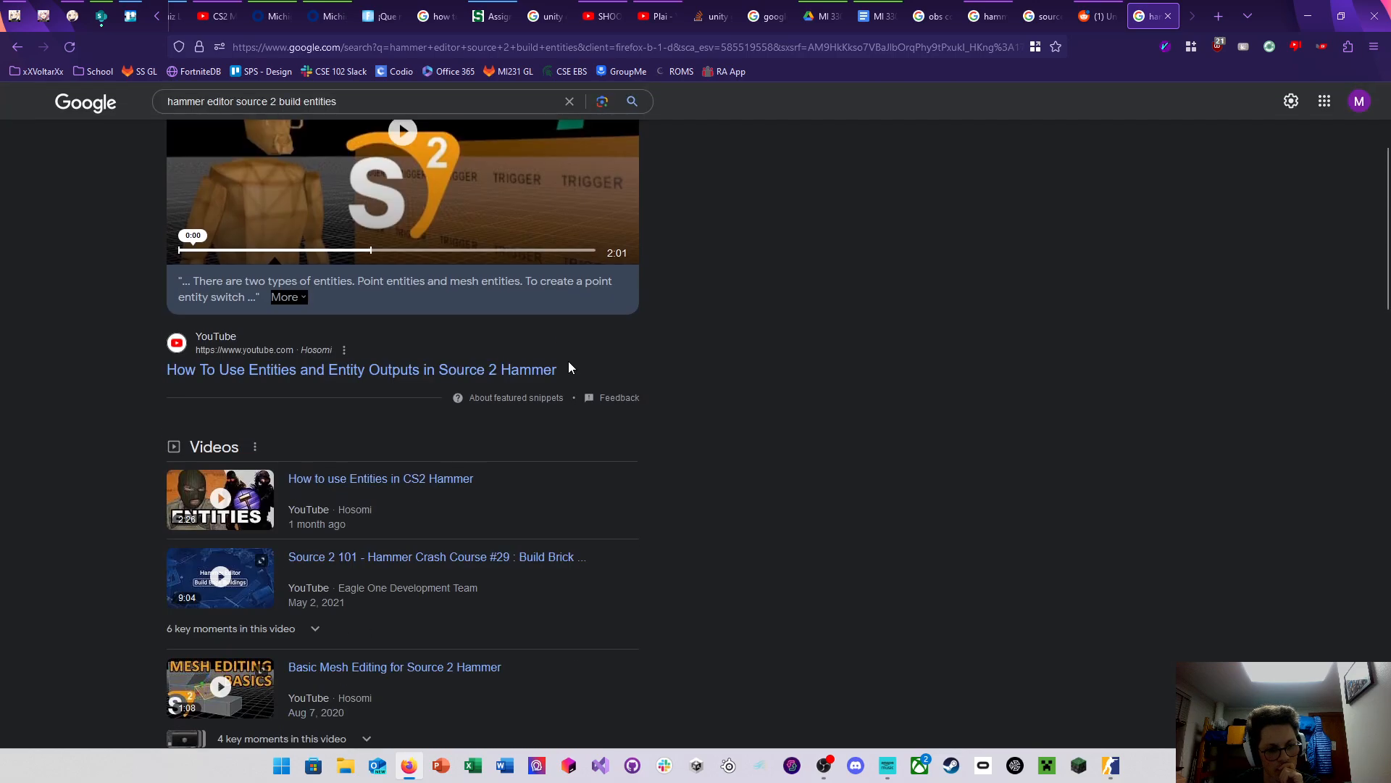
Change the search query to "hammer editor source 2 build options"
double_click(339, 117)
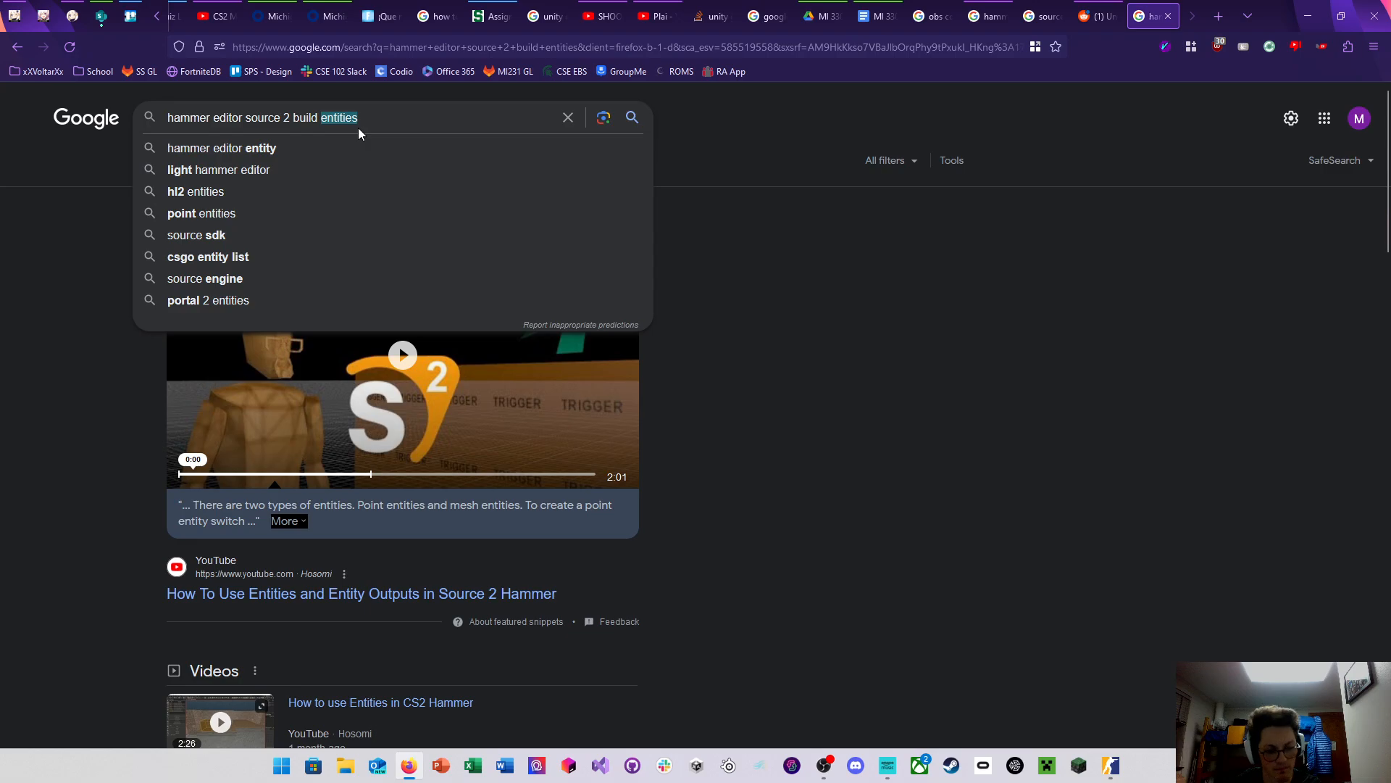
type("options")
key("Return")
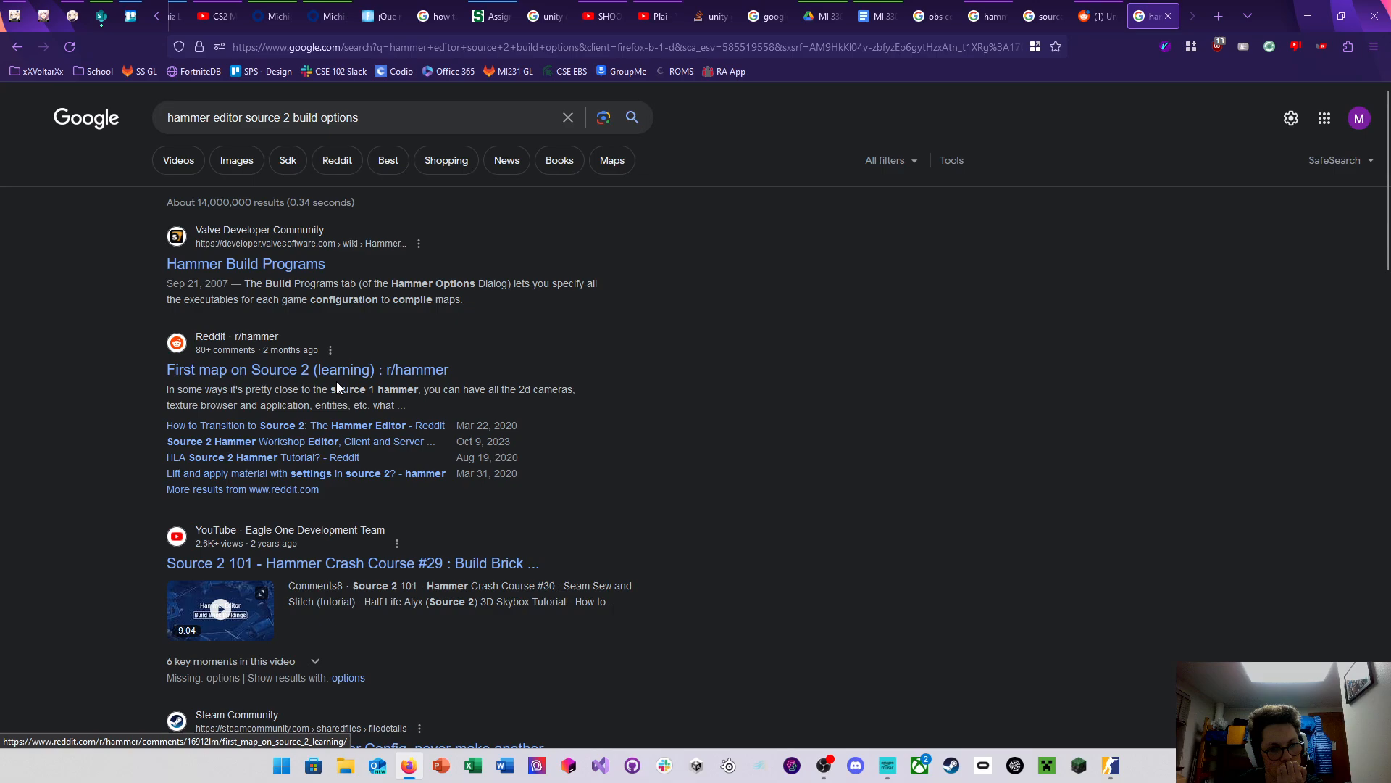
Open the Reddit thread "First map on Source 2 (learning)" and find the word "build" in it
left_click(365, 373)
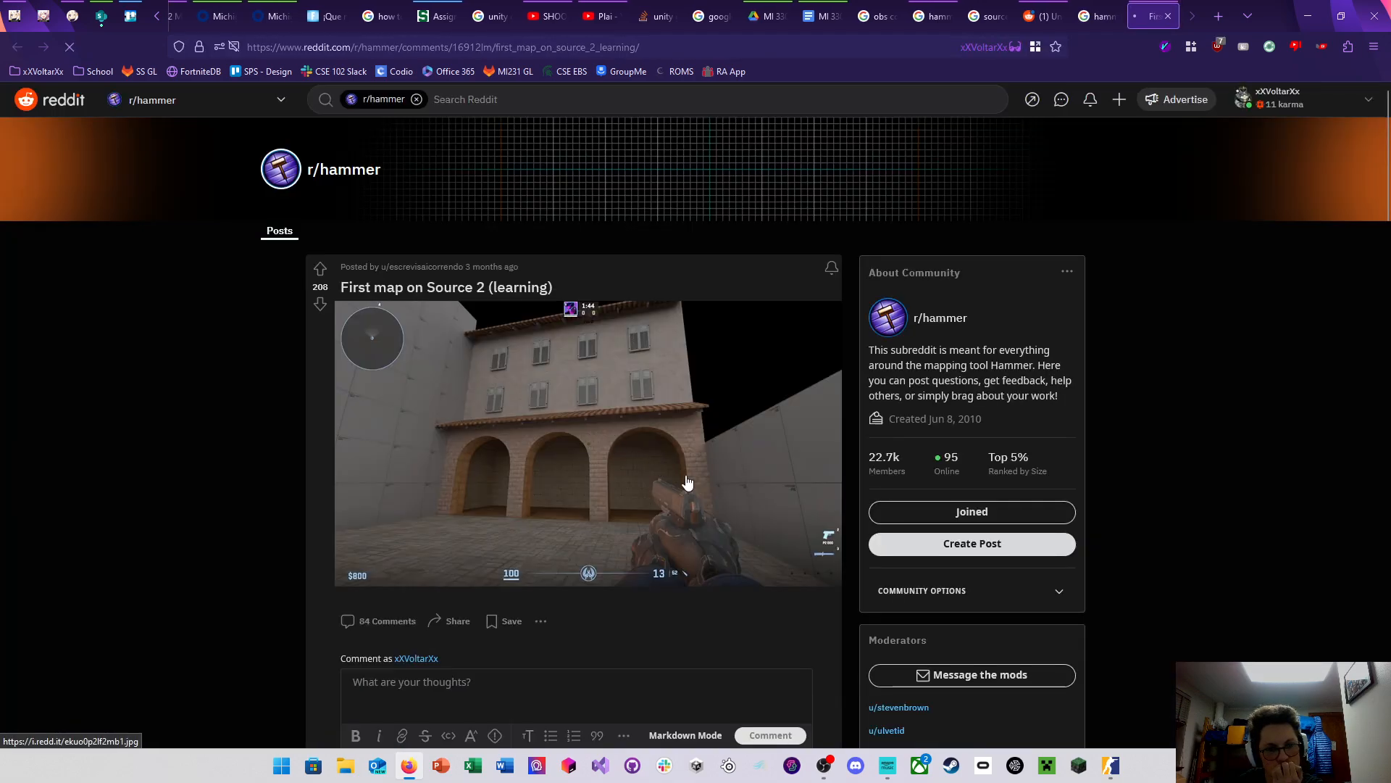
scroll(338, 458, "down", 4)
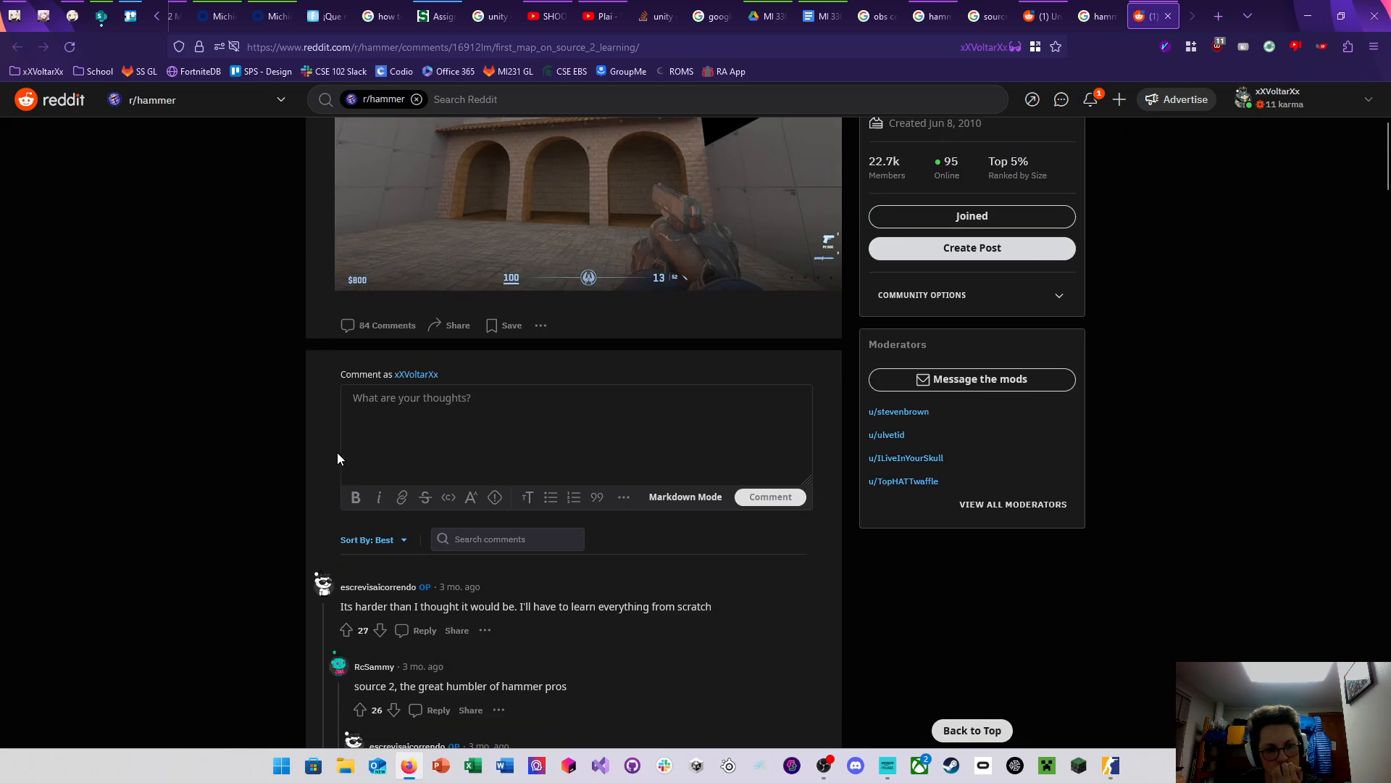
scroll(338, 458, "down", 5)
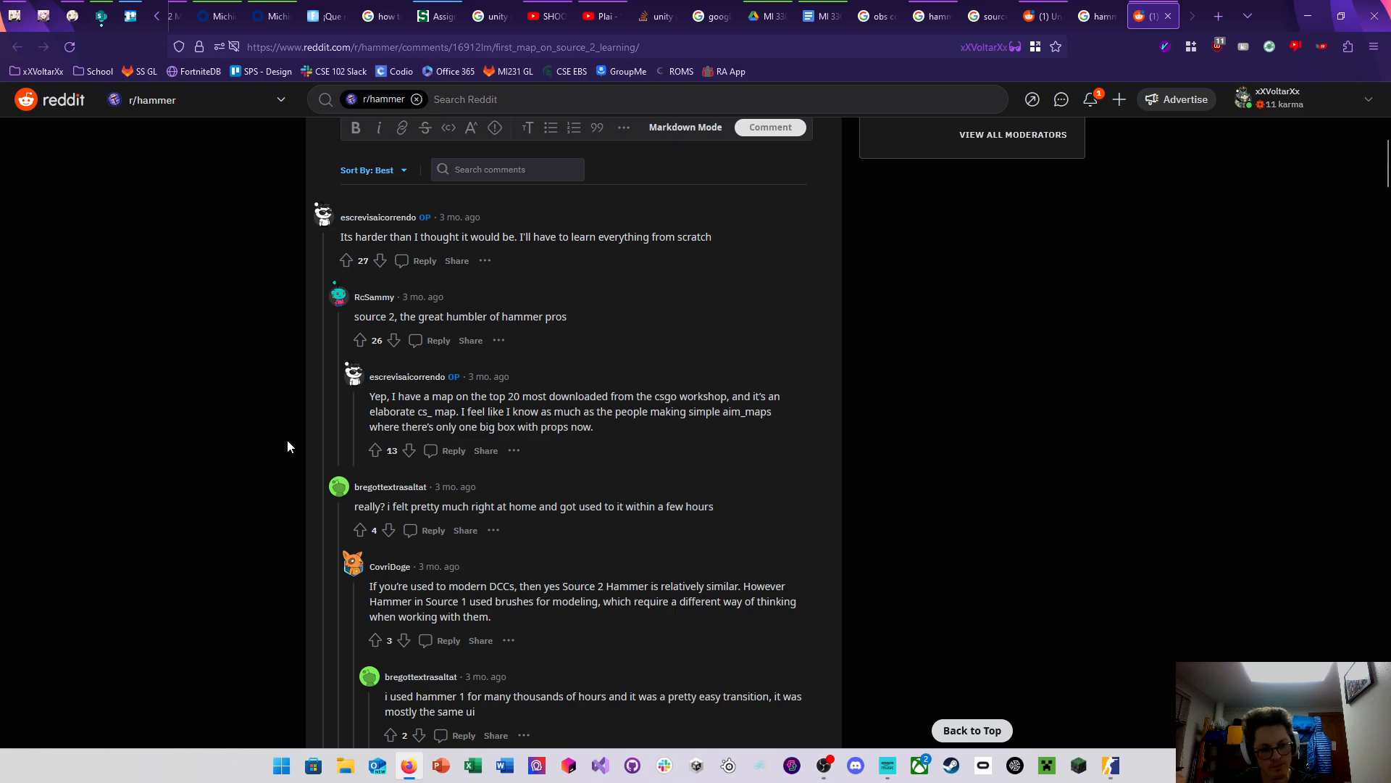
key("ctrl+f")
type("build")
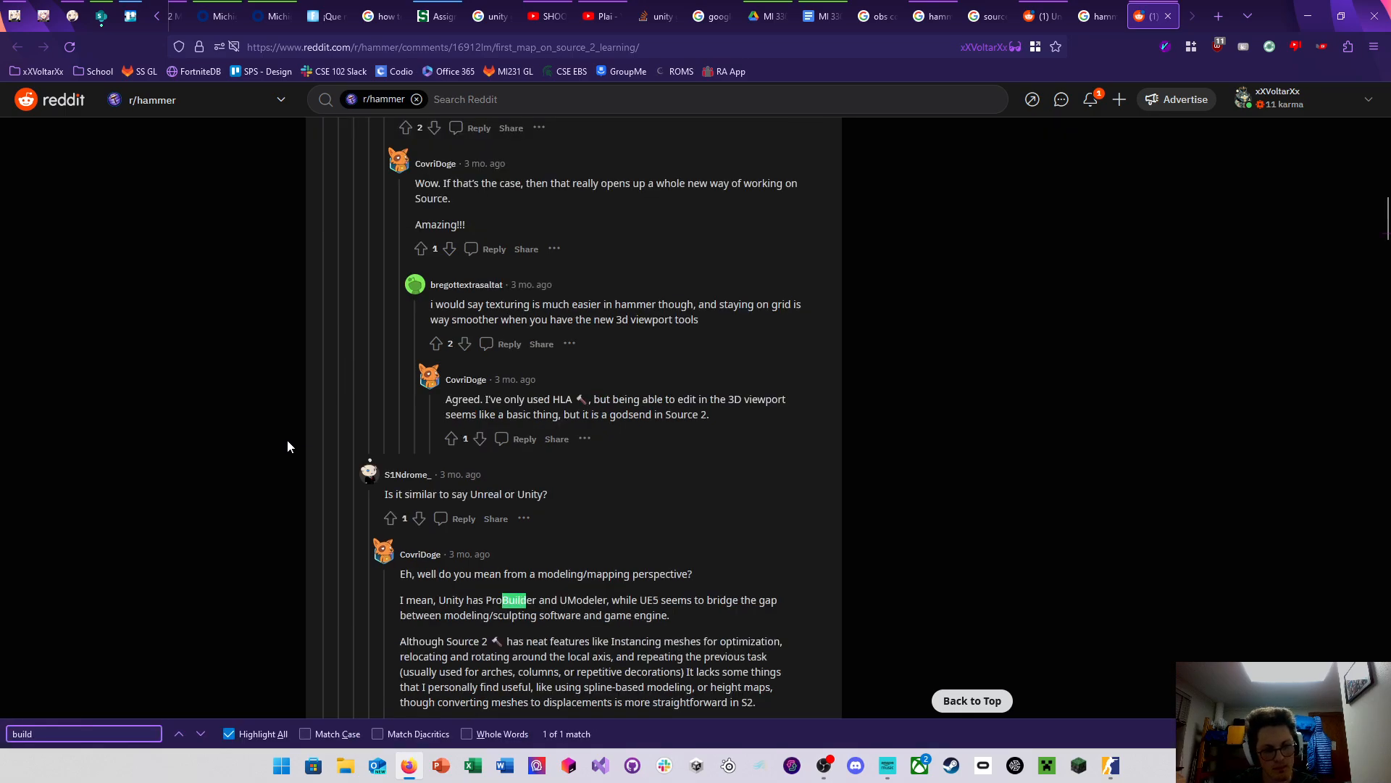
Switch back to Hammer and compare the detailed build settings of the Full Compile and Only Entities presets
mouse_move(1111, 766)
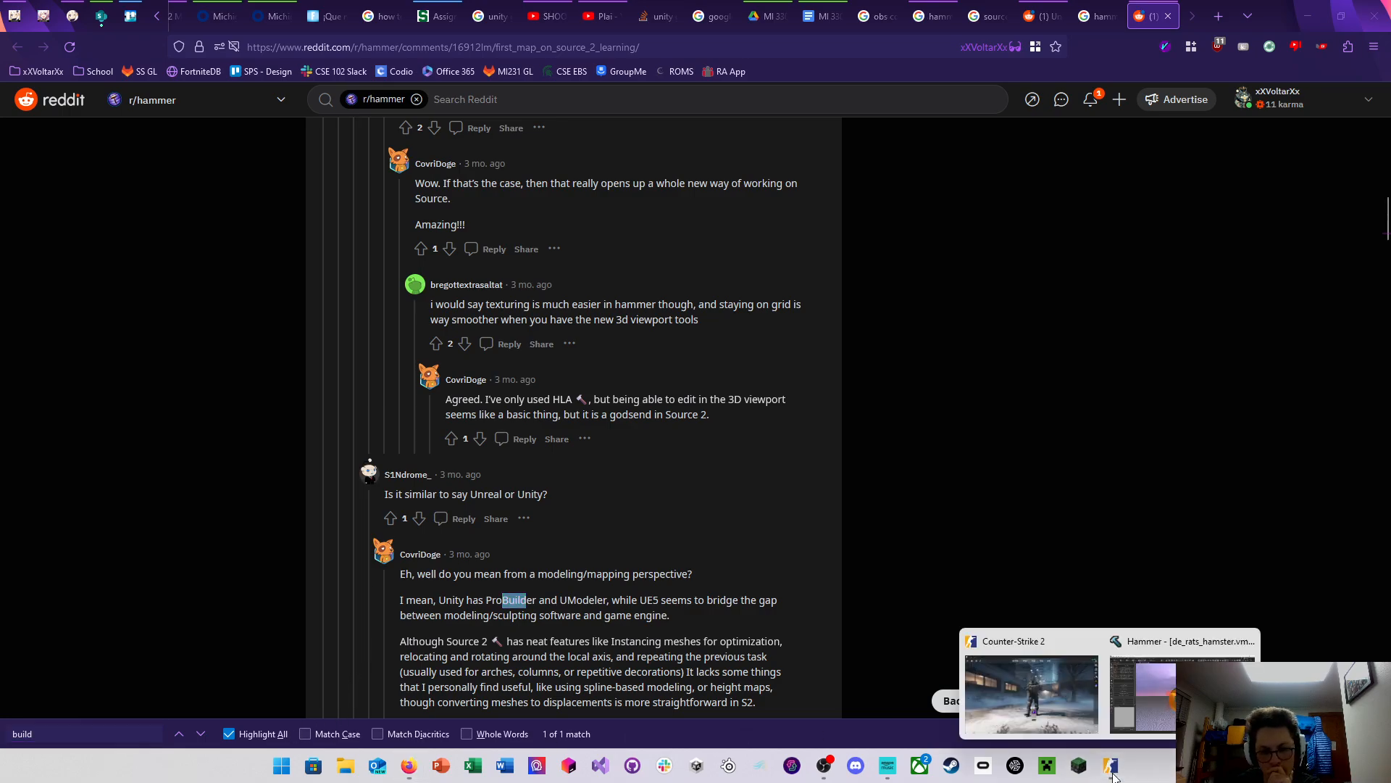
left_click(1167, 695)
left_click(694, 195)
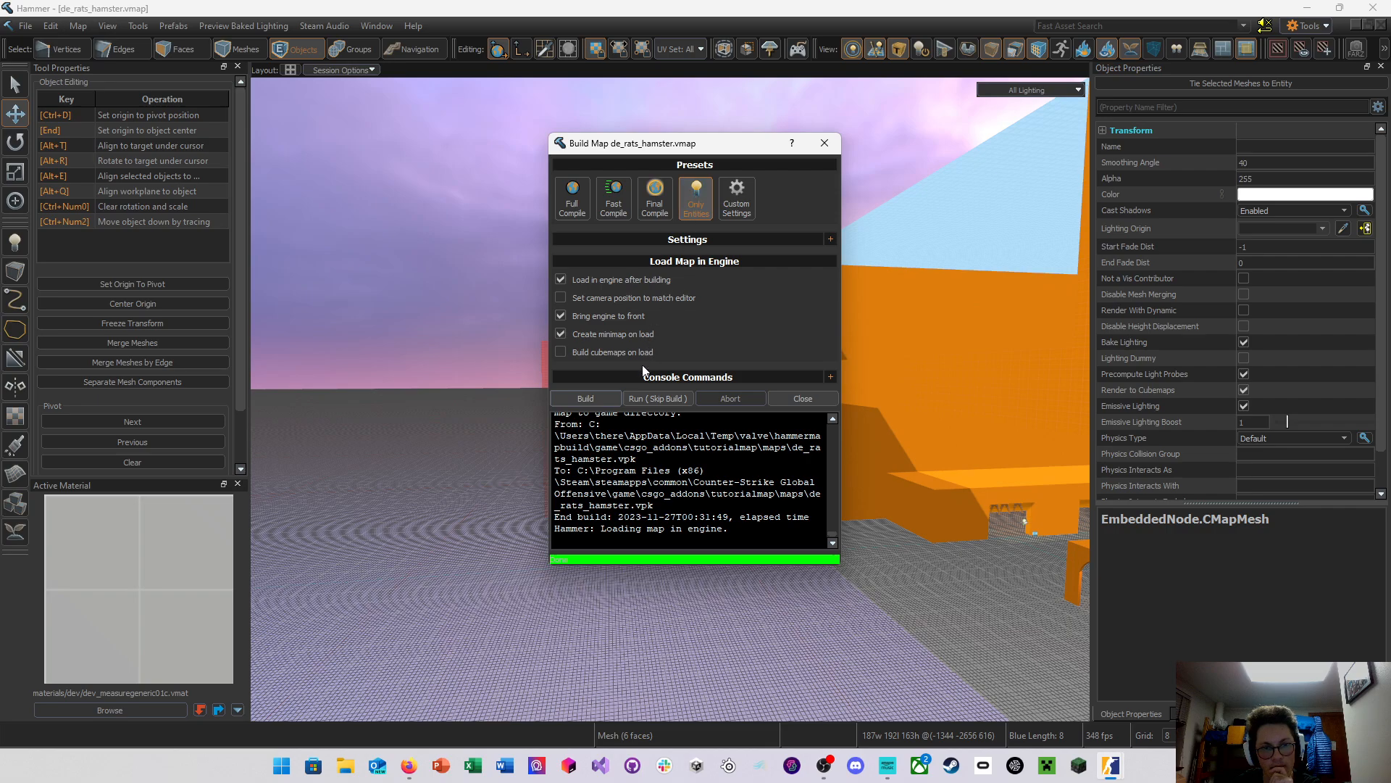
left_click(574, 201)
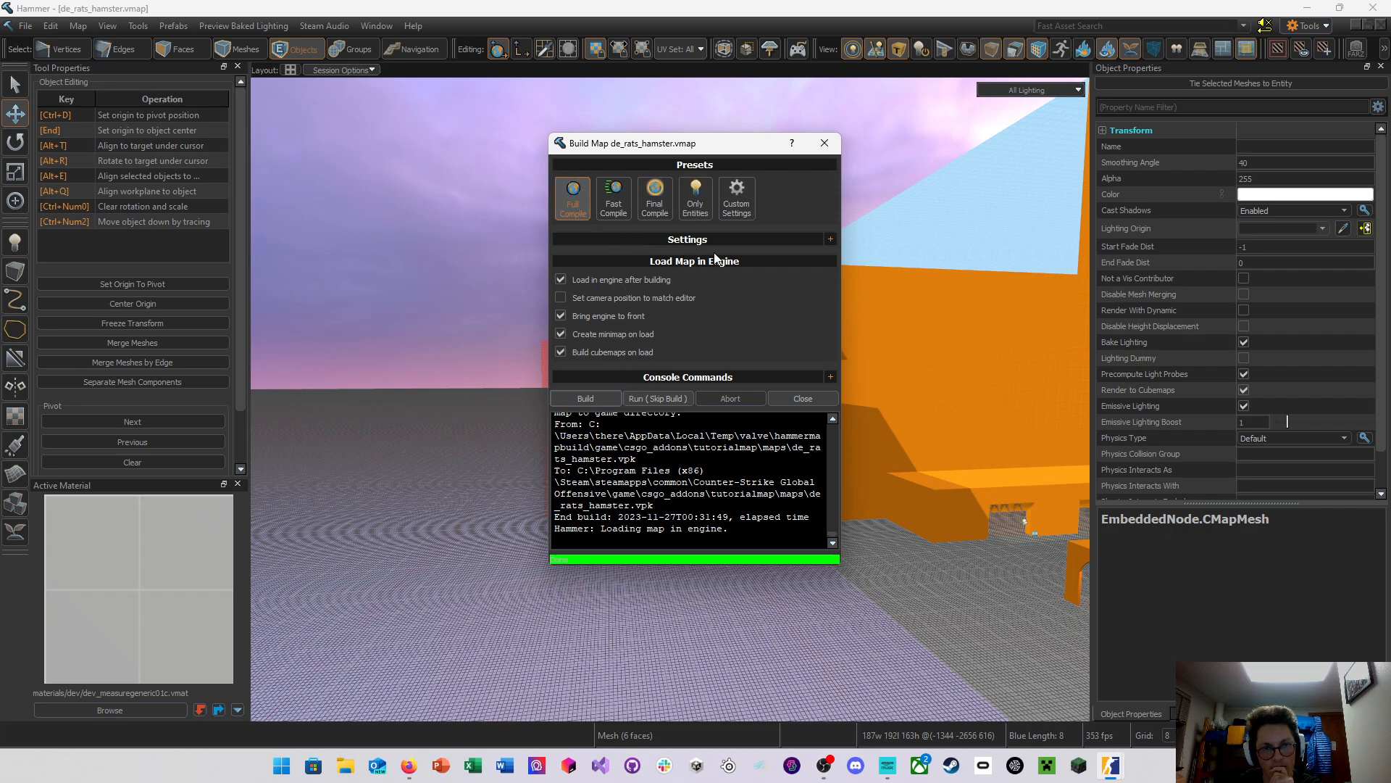
left_click(830, 240)
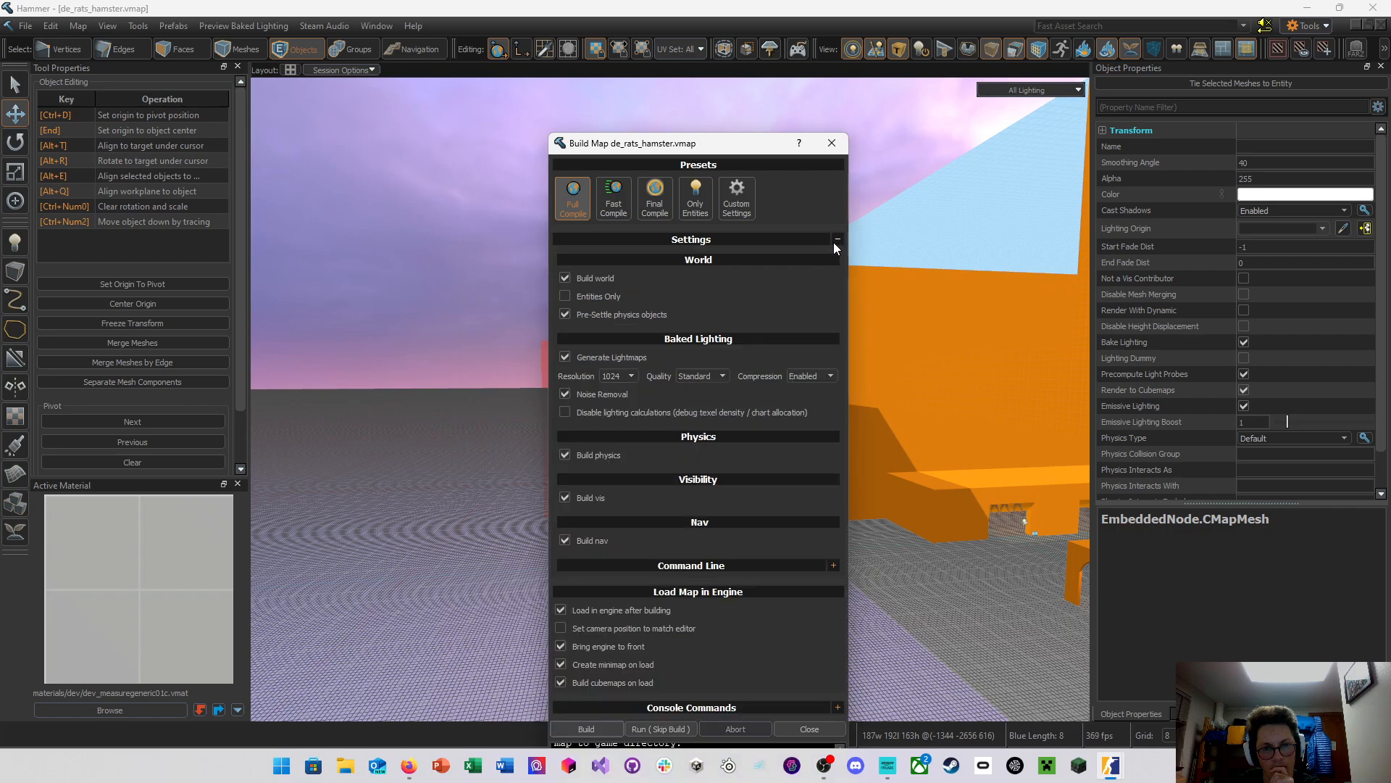
left_click(694, 197)
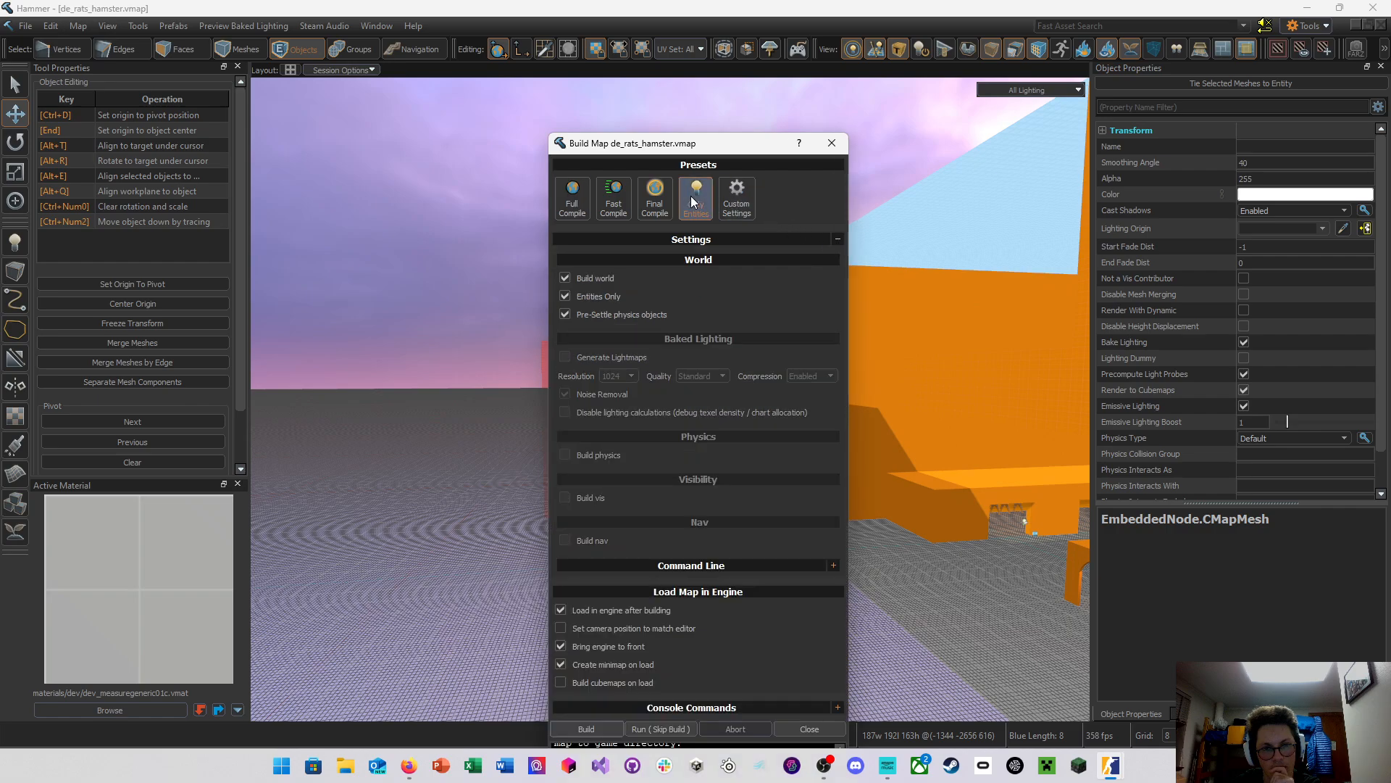
Choose the Full Compile preset, collapse the detailed settings and start building the map
left_click(574, 193)
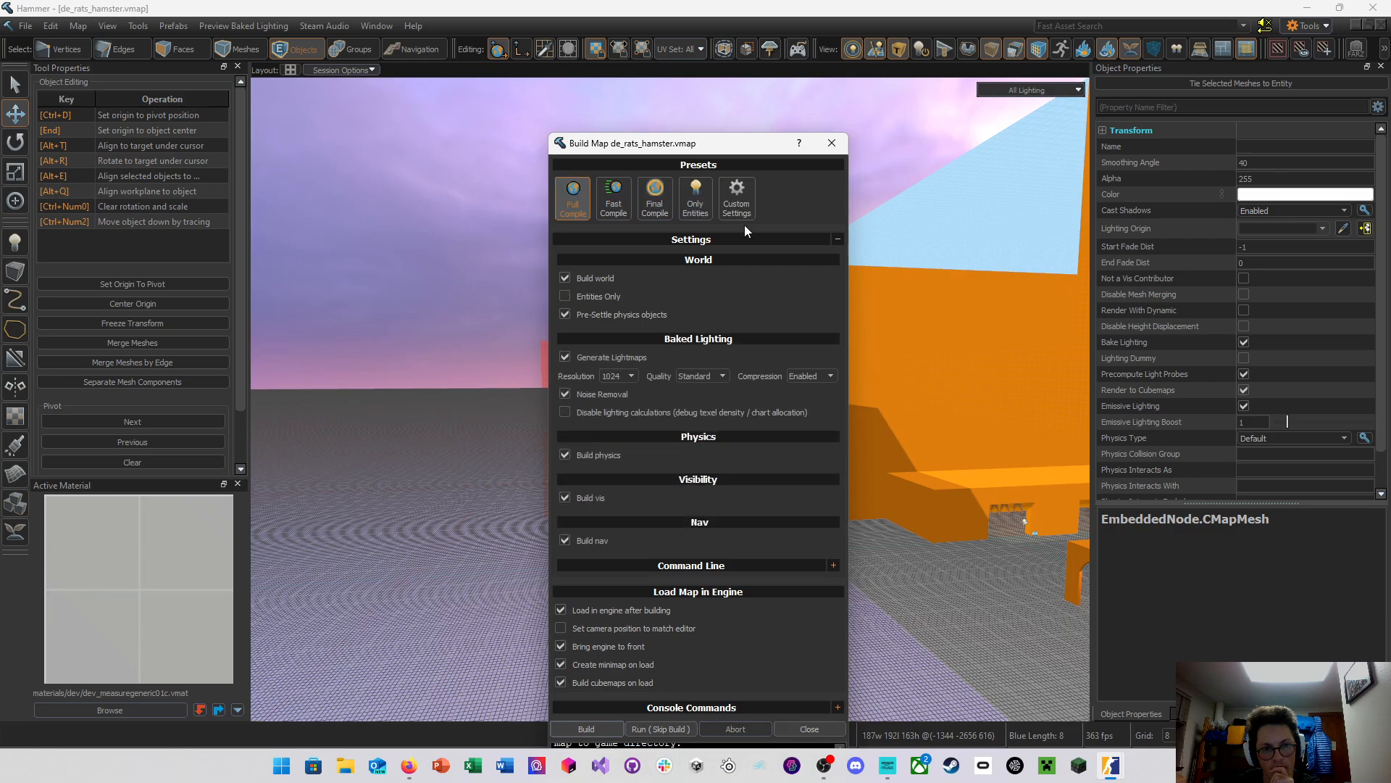
left_click(837, 239)
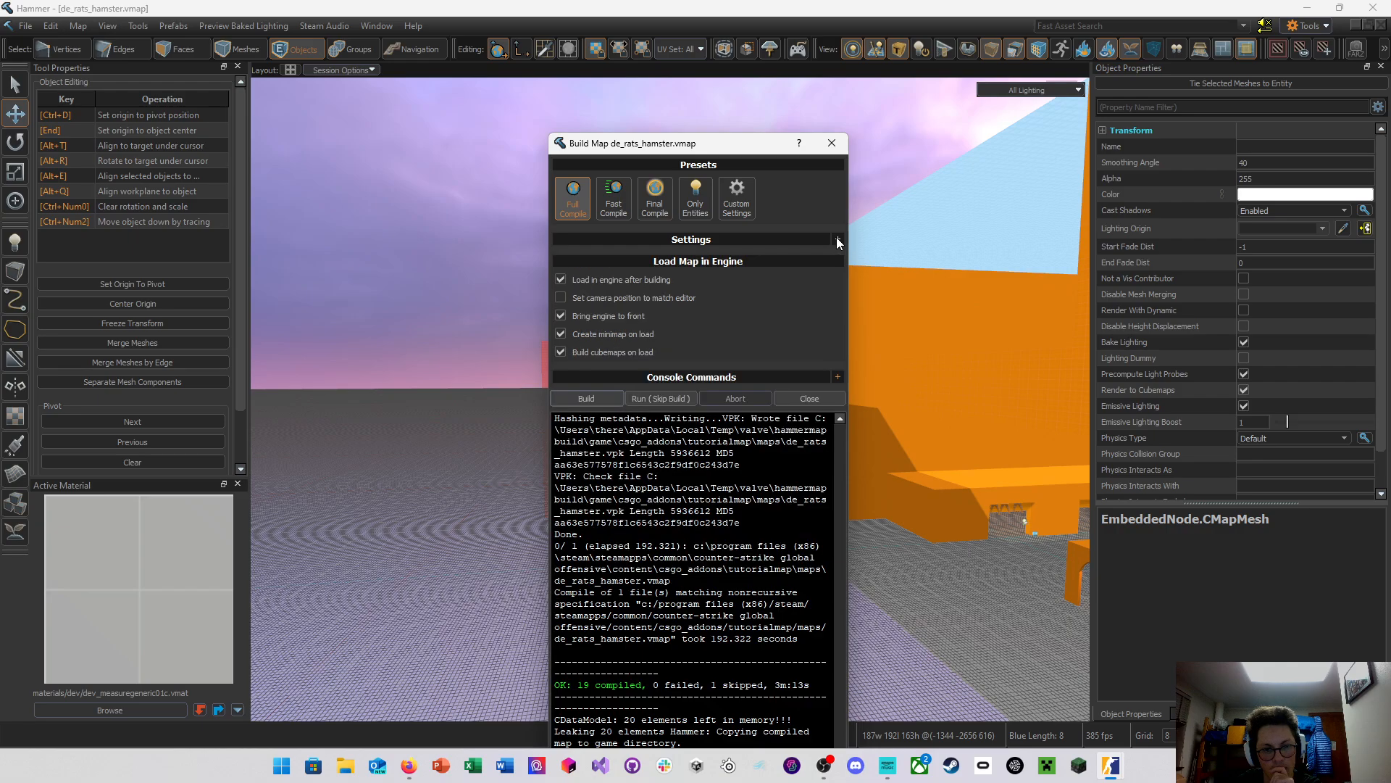
left_click(586, 399)
left_click_drag(703, 150, 701, 60)
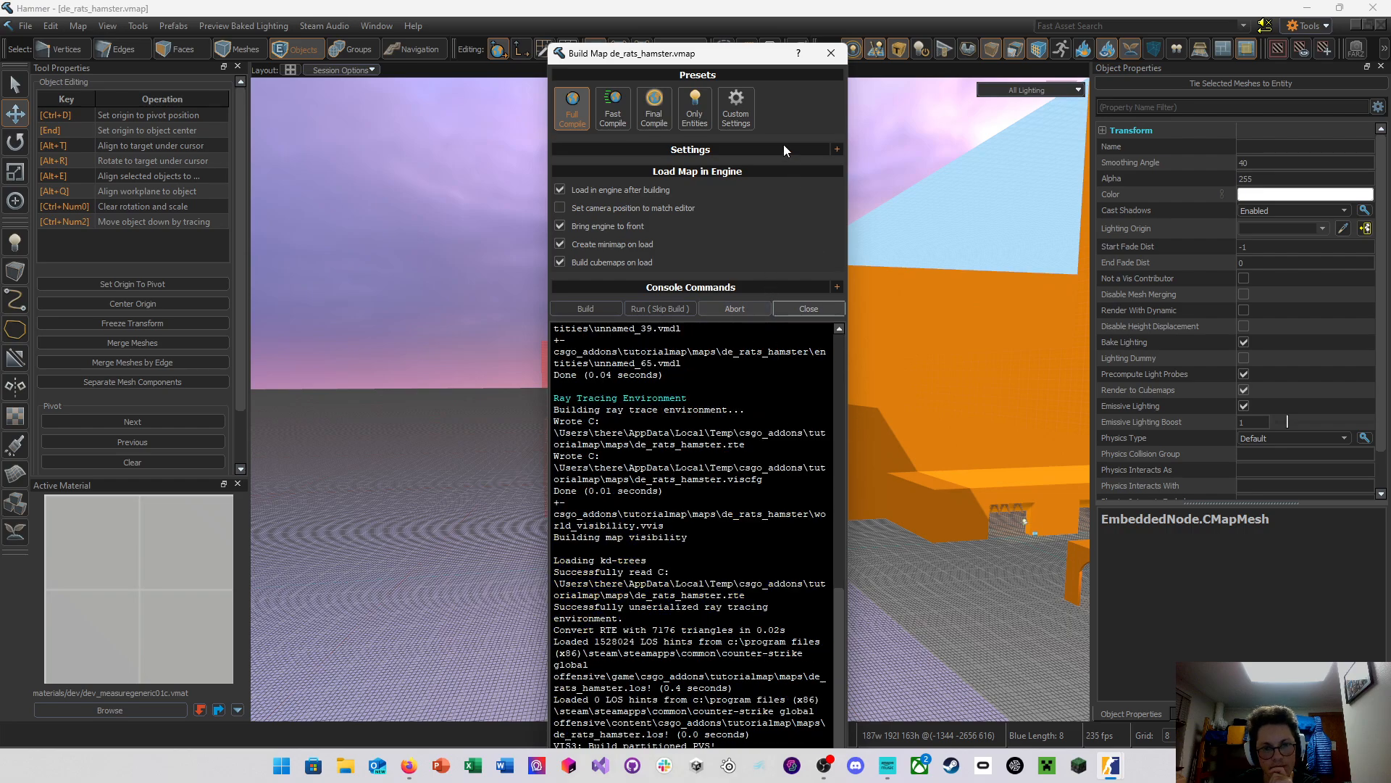
Move the Build Map window lower and inspect the curved climbing tunnel in the 3D view while the map builds
left_click_drag(757, 62, 737, 152)
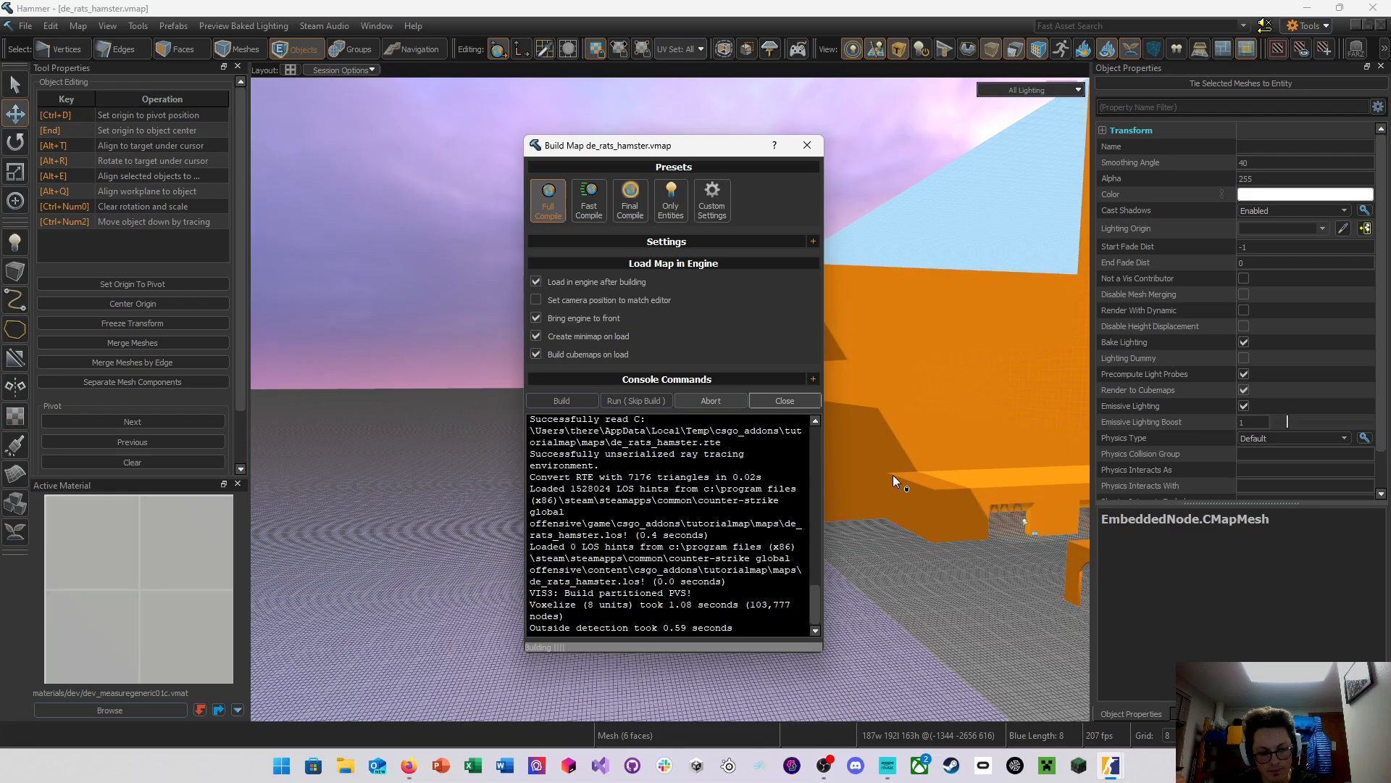
right_click_drag(893, 475, 253, 516)
key("w")
key("w")
key("w")
key("s")
key("w")
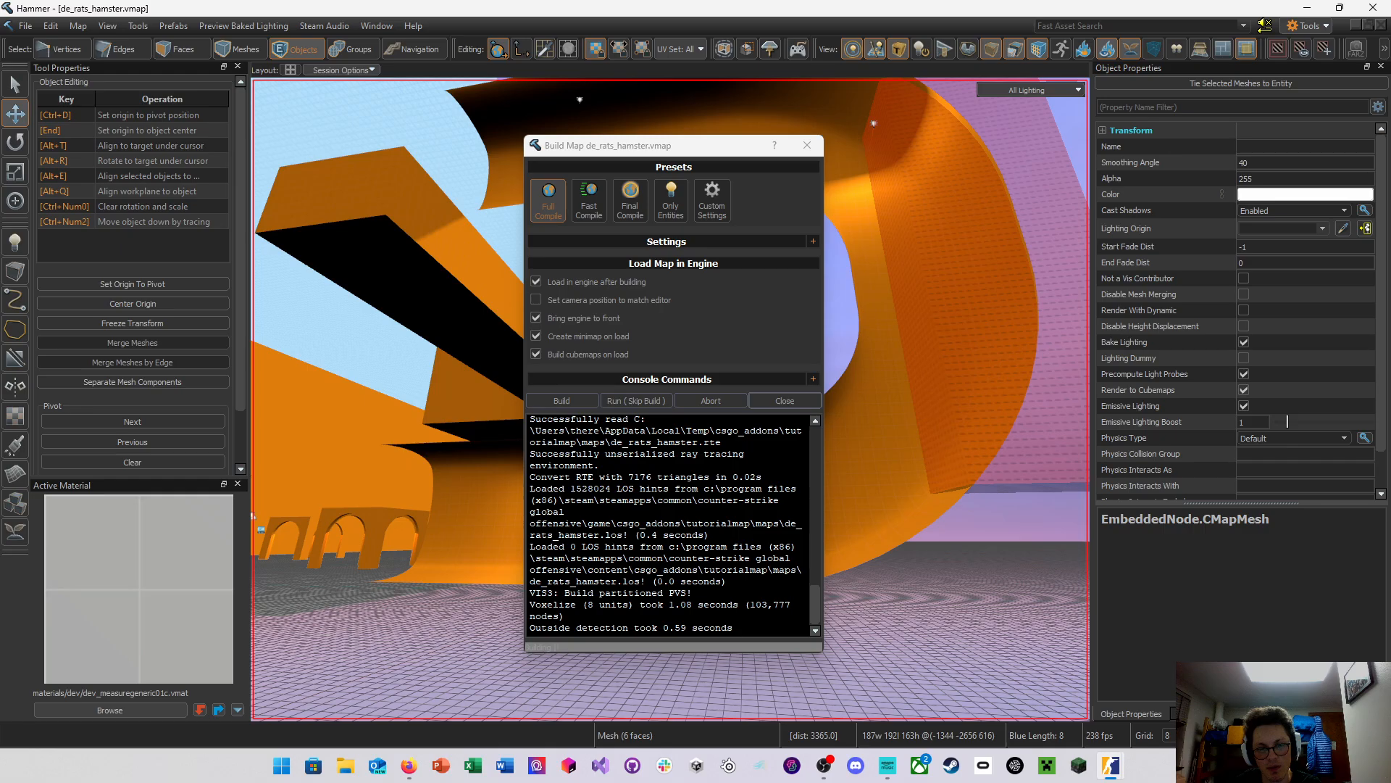
right_click_drag(253, 515, 253, 516)
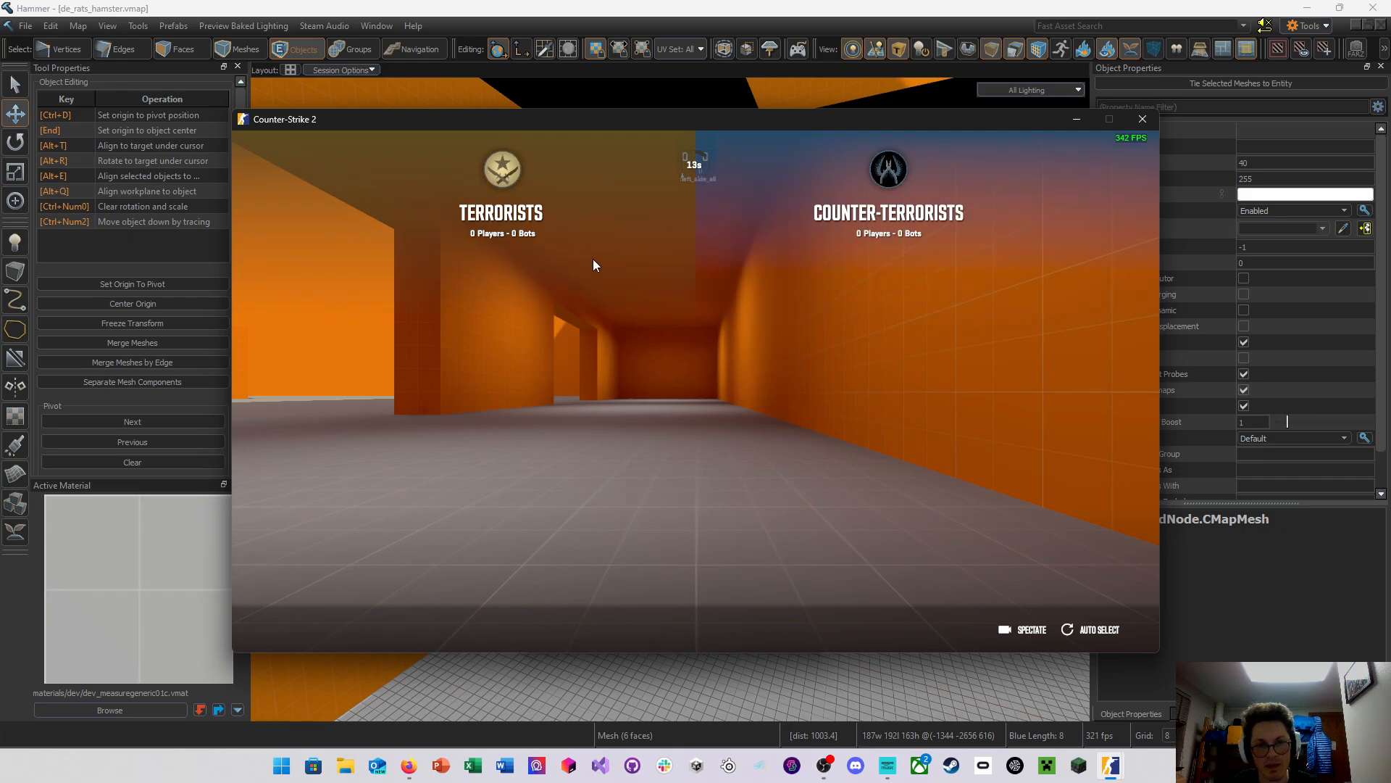
Join the Terrorists in the Counter-Strike 2 playtest, buy the Desert Eagle and equip the knife
left_click(593, 261)
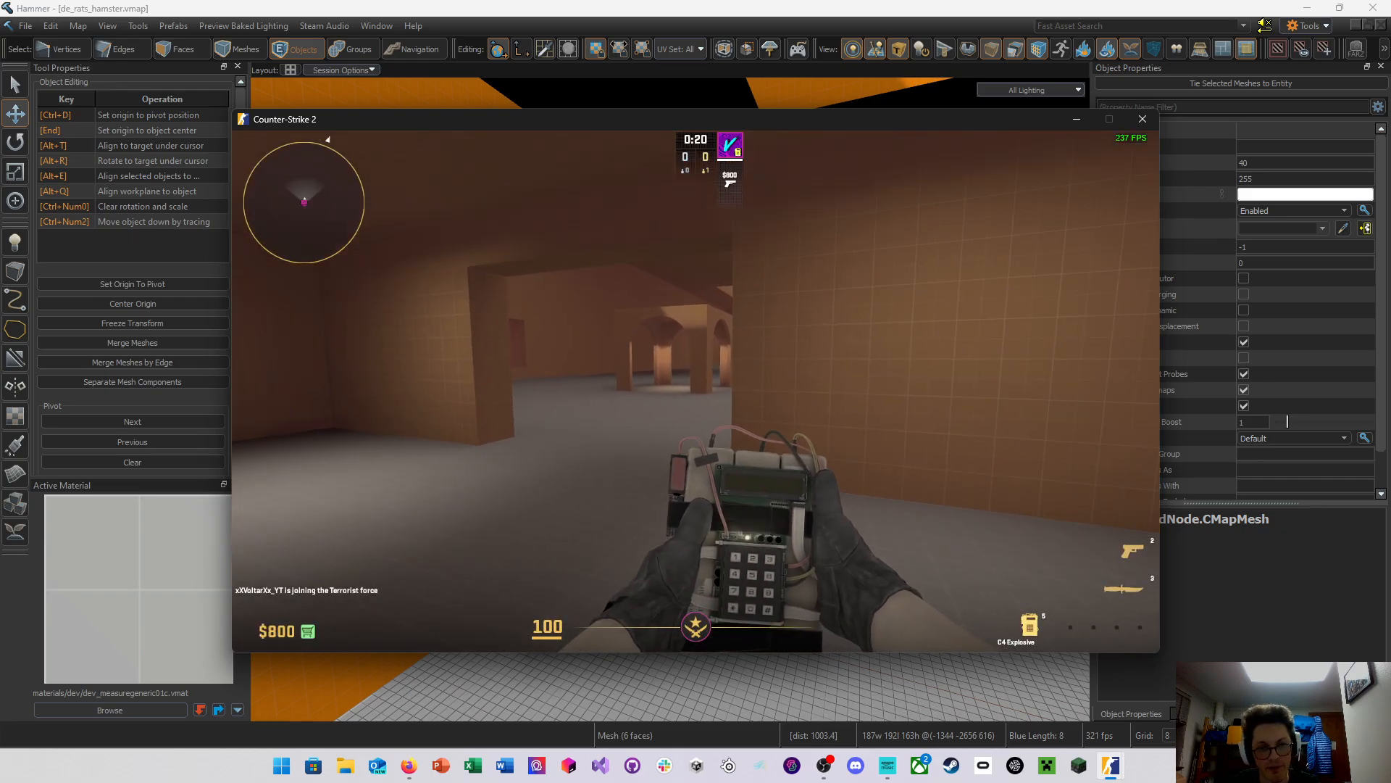
key("b")
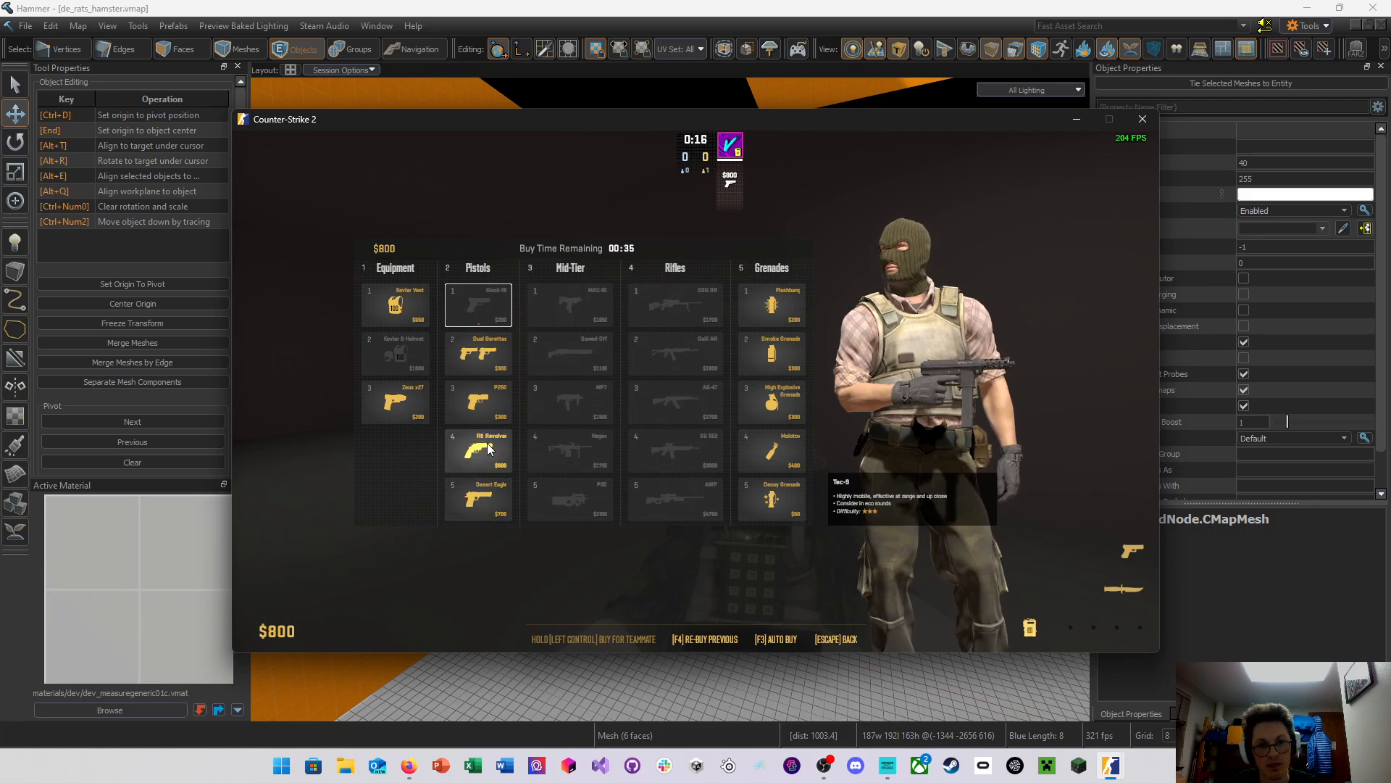
left_click(480, 494)
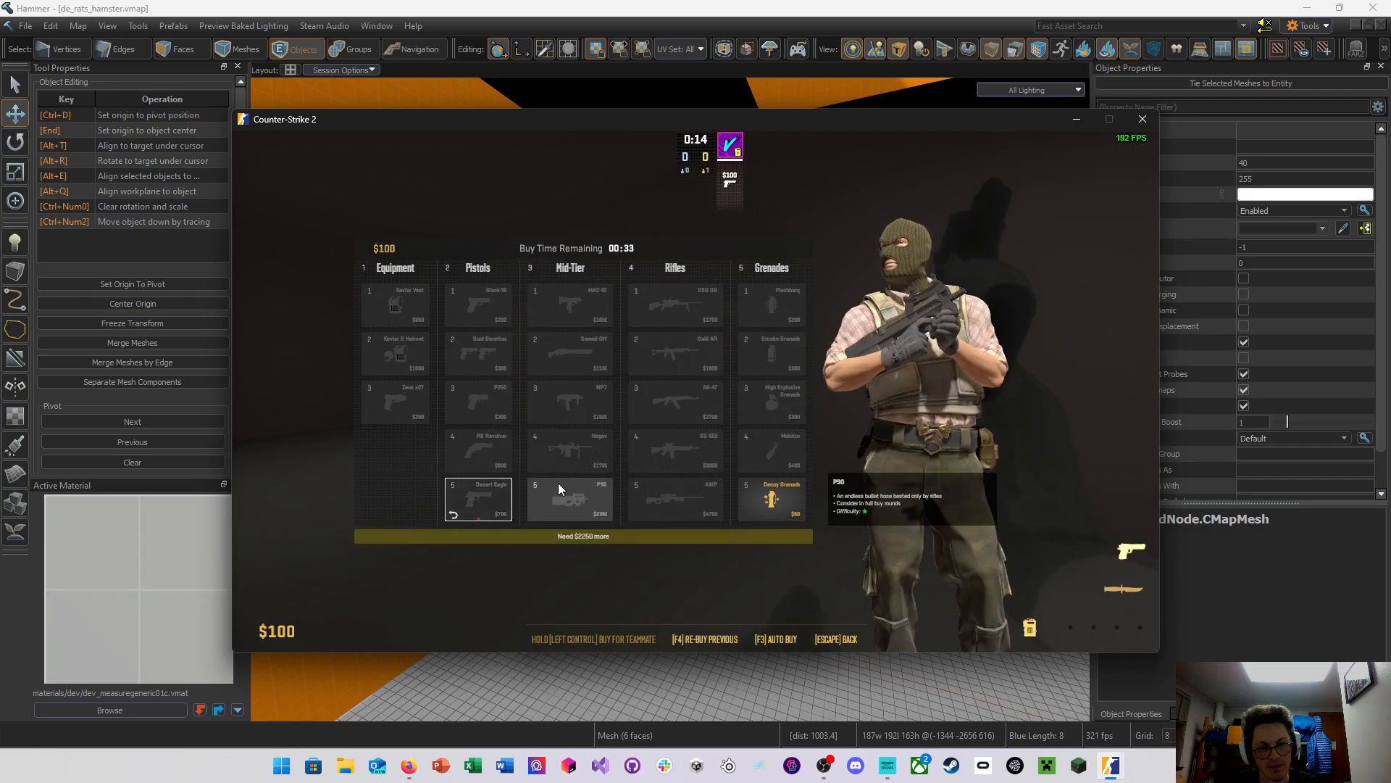
key("b")
key("5")
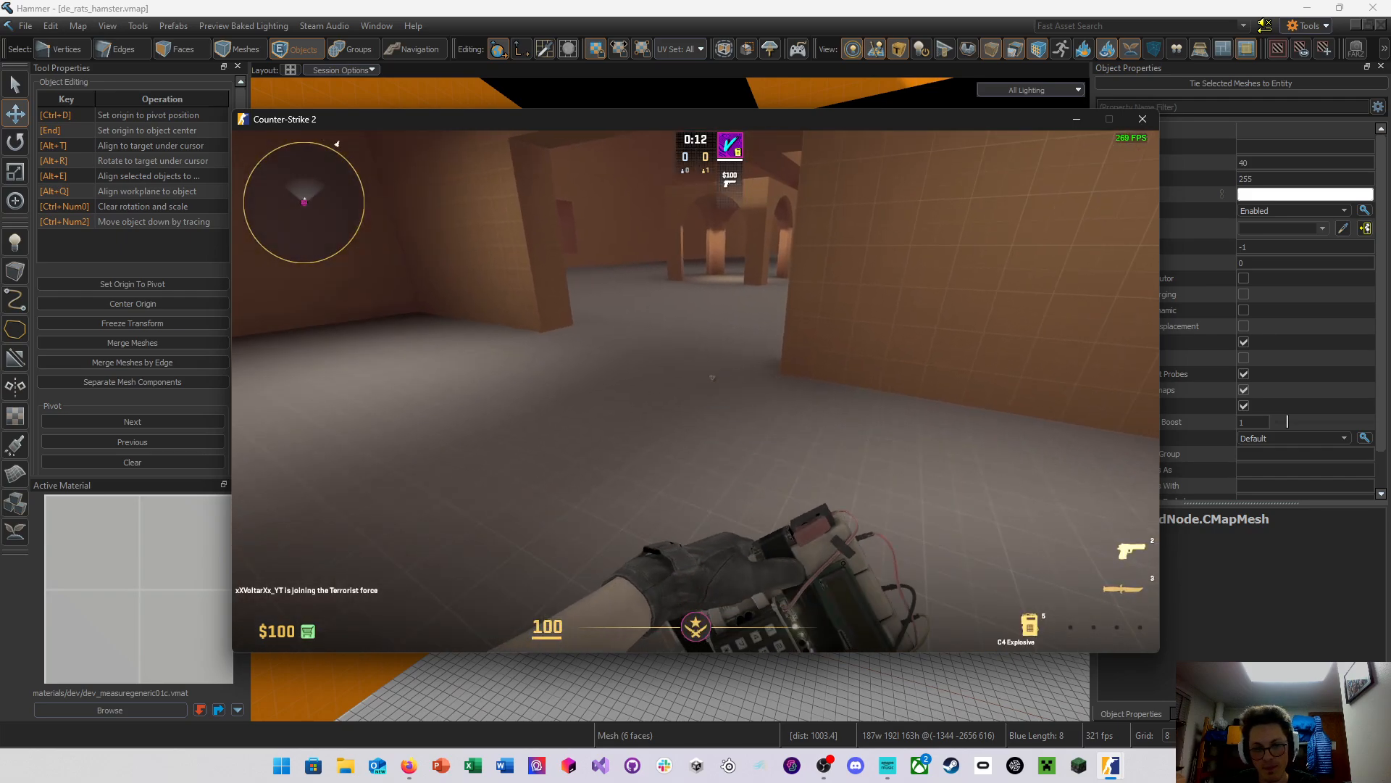
key("3")
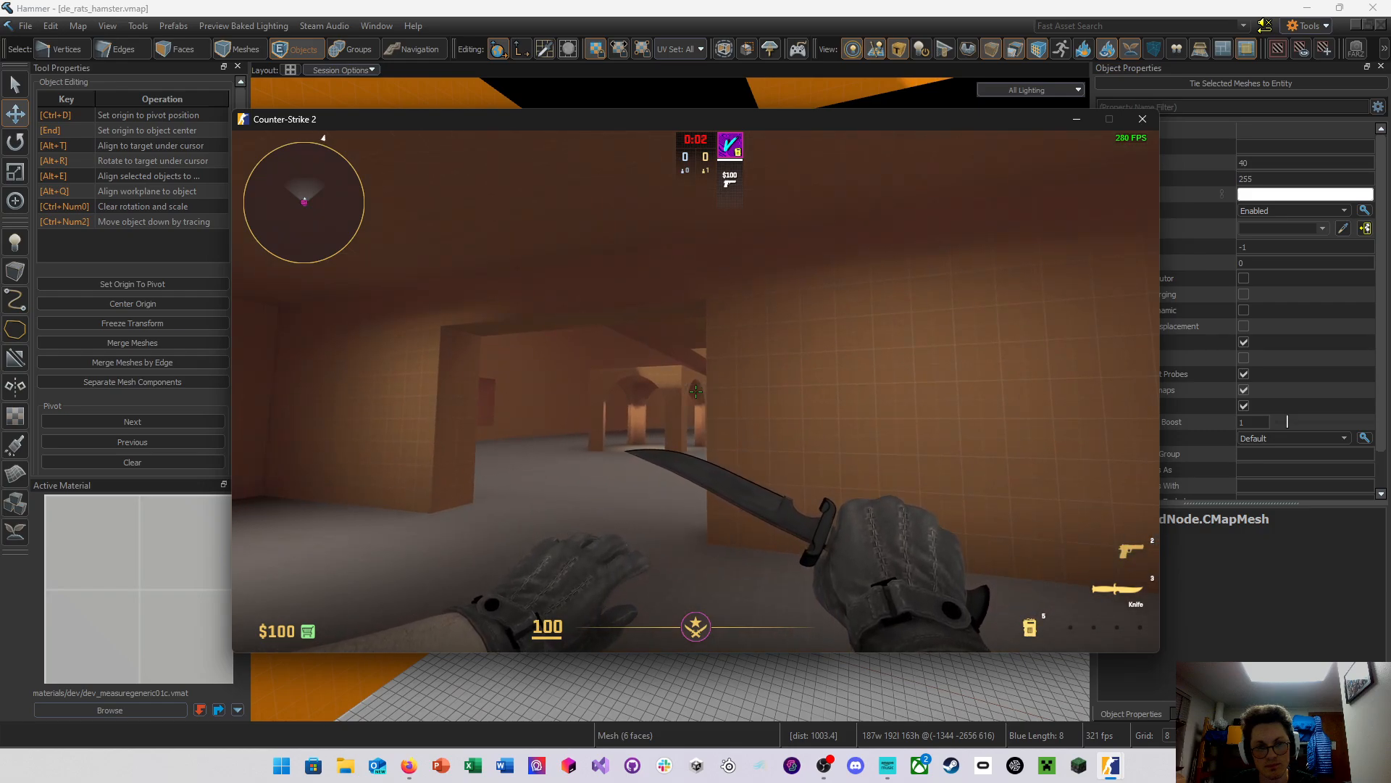
Walk from the Terrorist spawn toward the arches and enter the square tunnel opening in the wall
key("w")
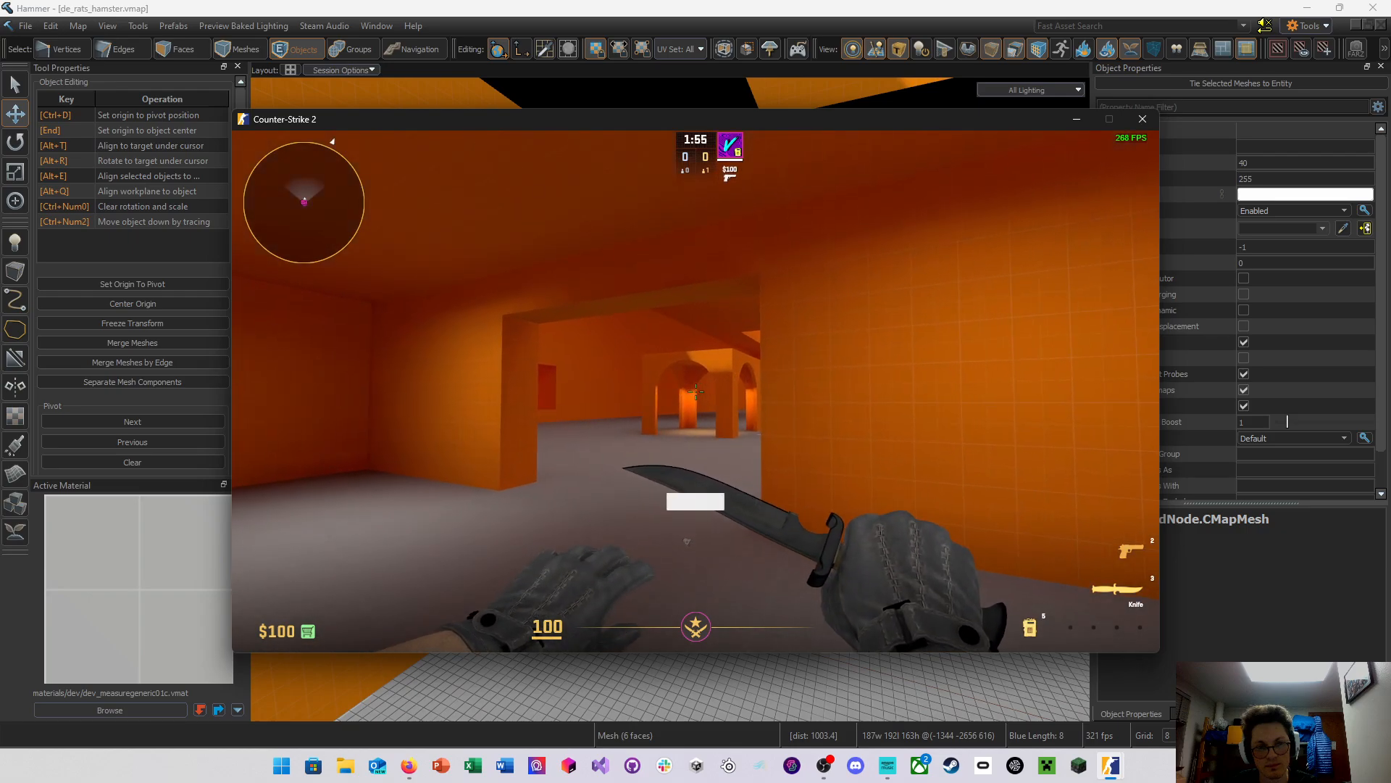
key("w")
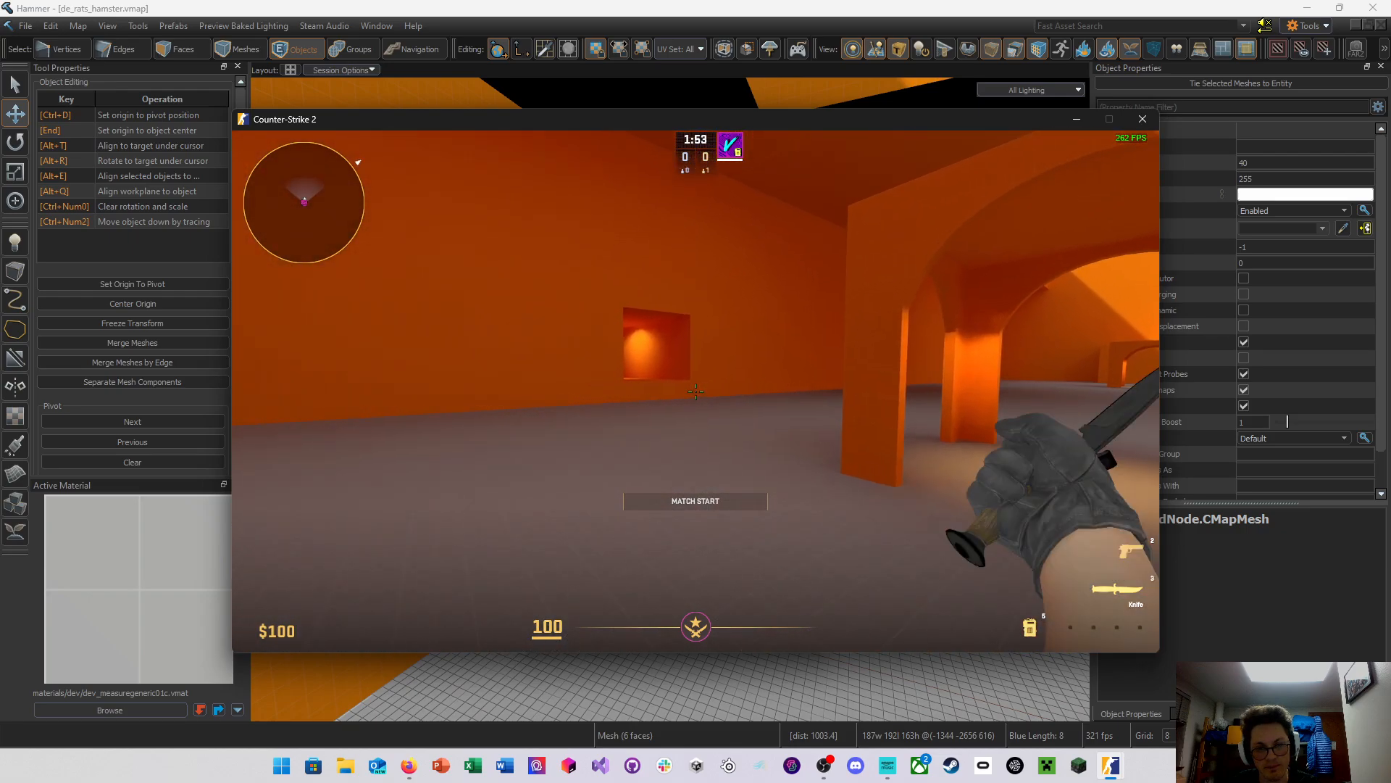
key("w")
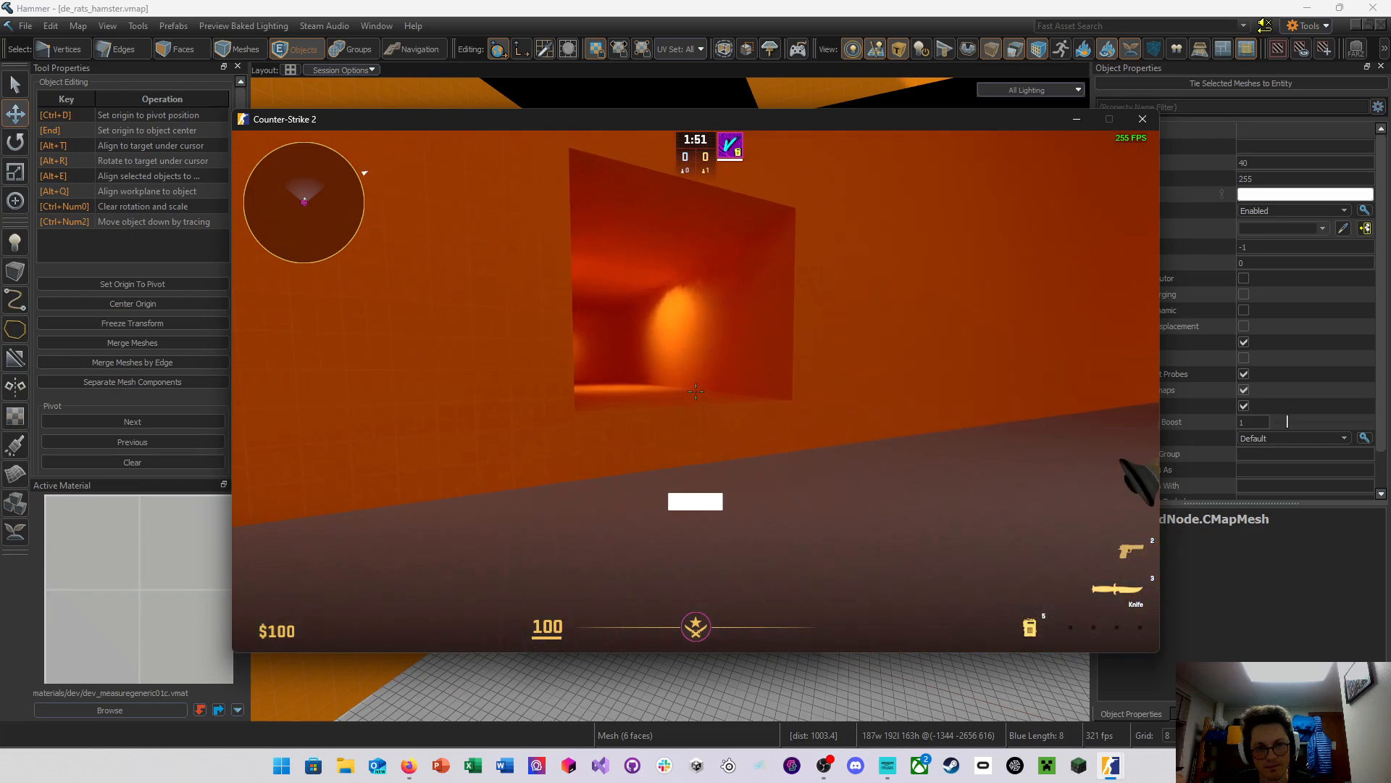
key("w")
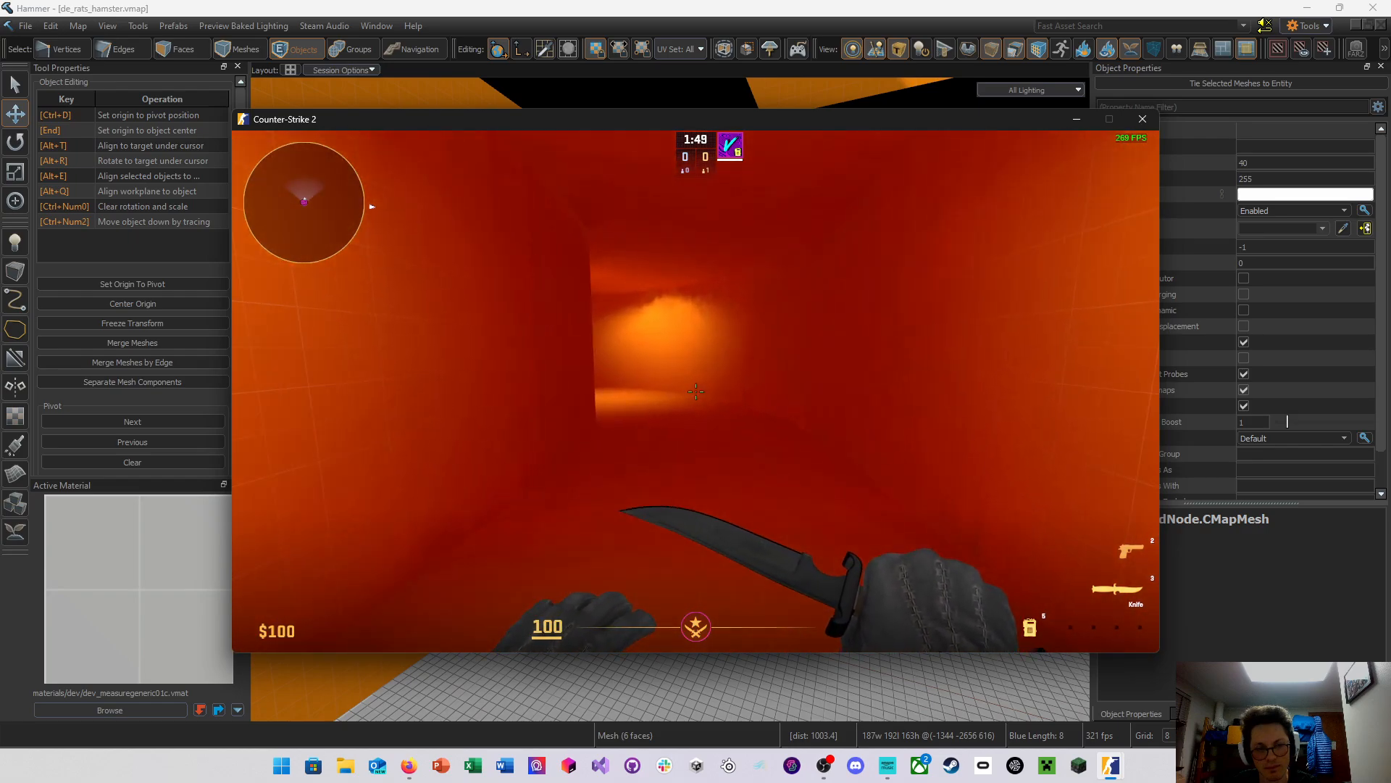
Playtest the climbing route by following the tunnel's bends and going up its curved ladder sections toward the exit
key("w")
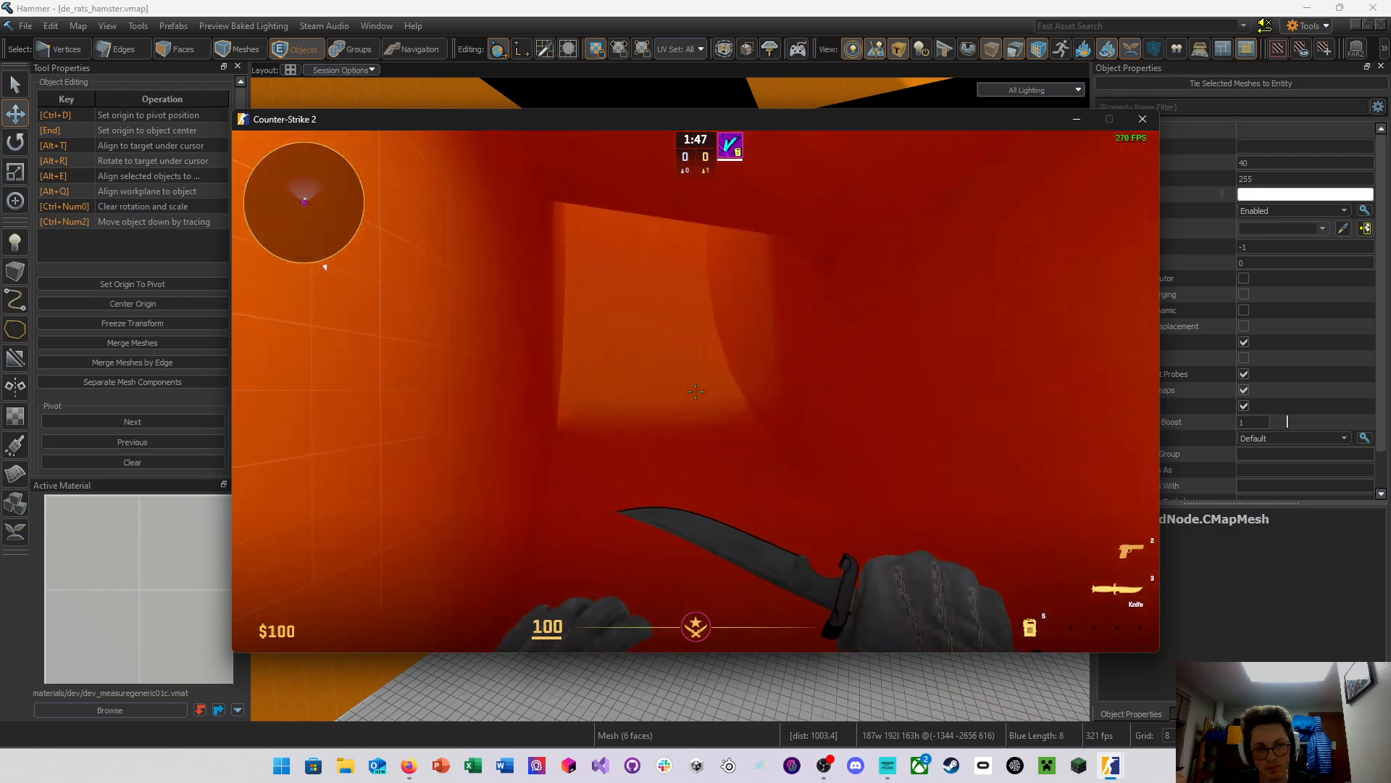
key("w")
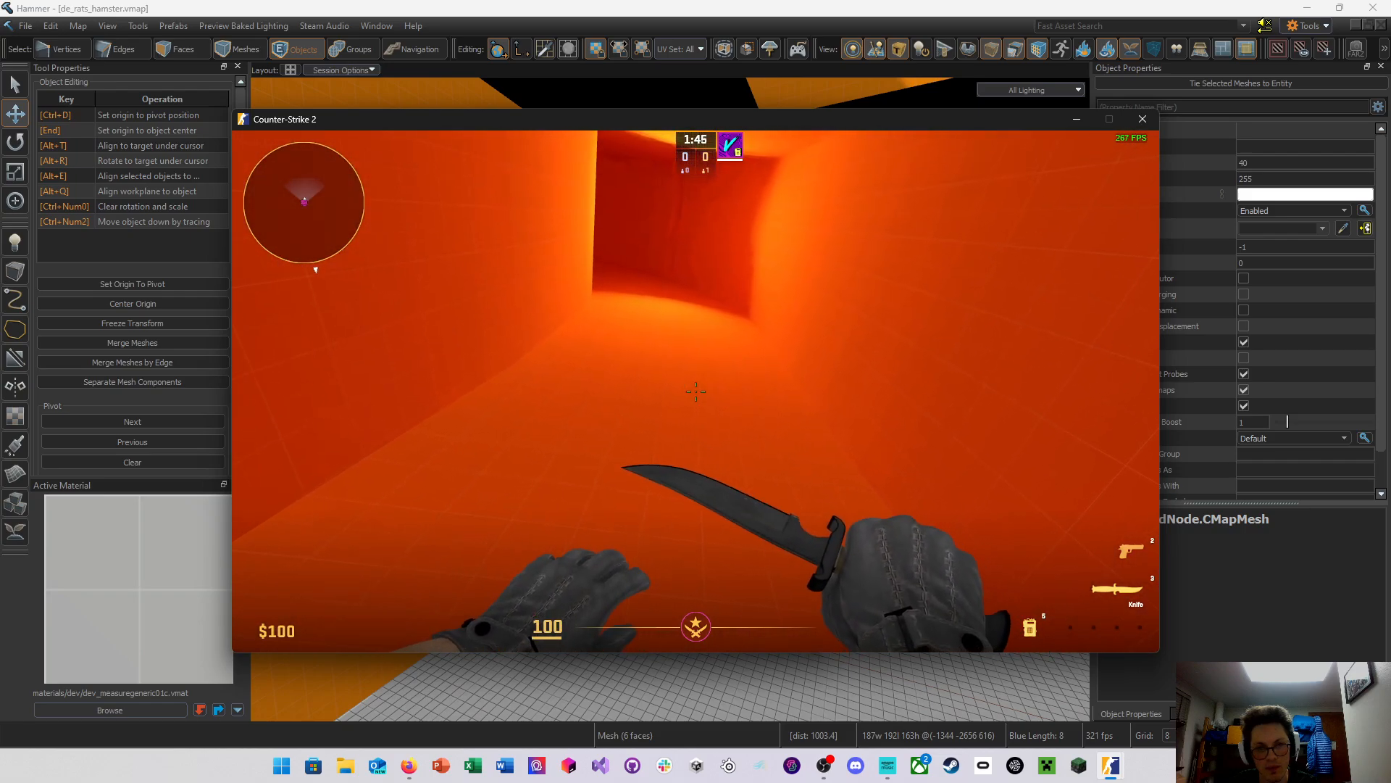
key("w")
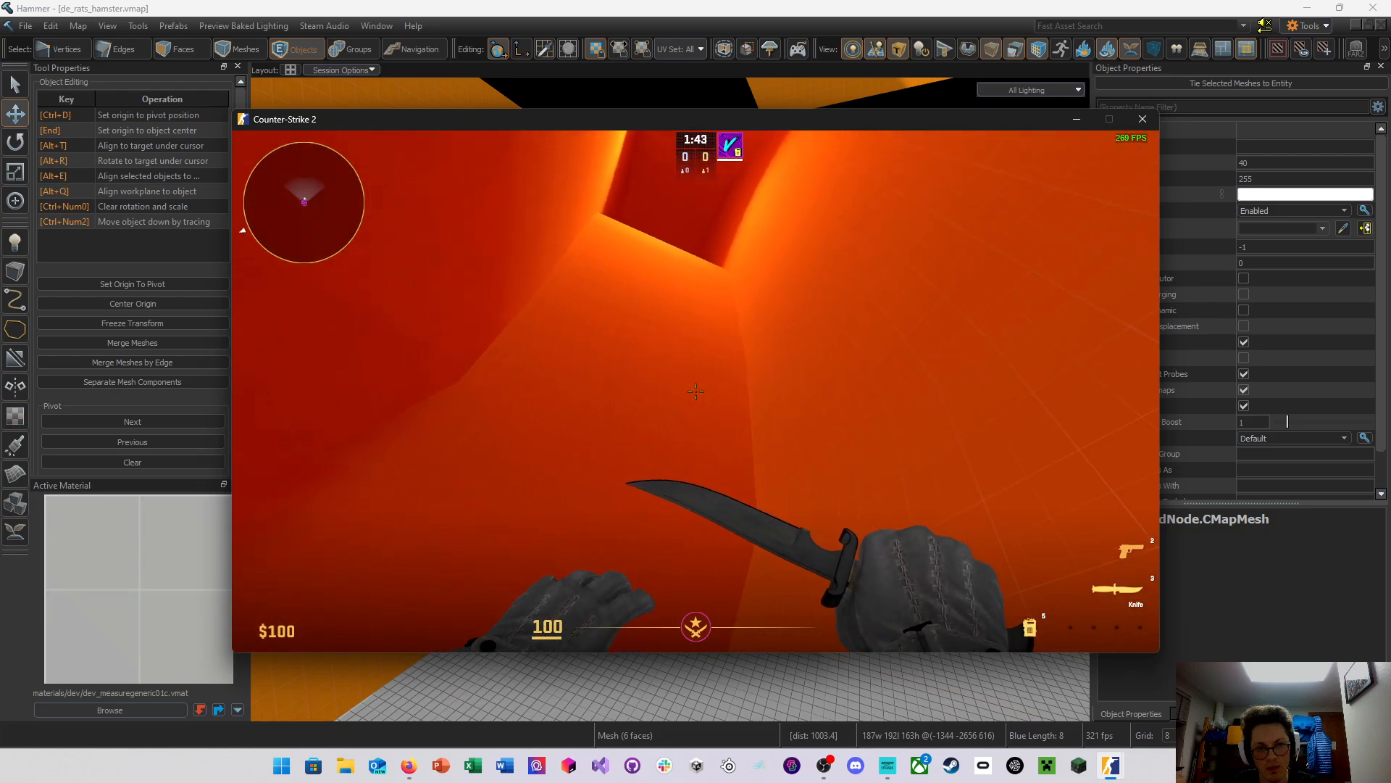
key("w")
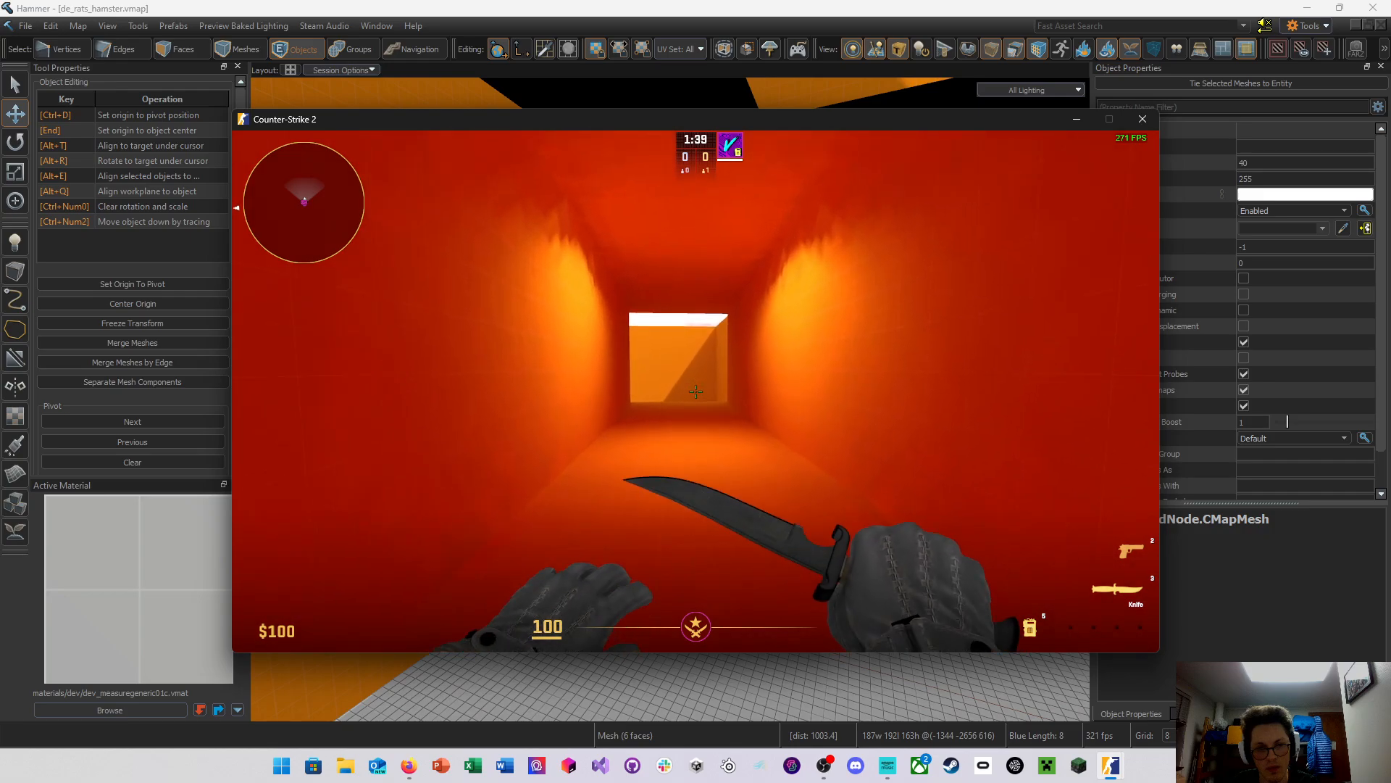
key("w")
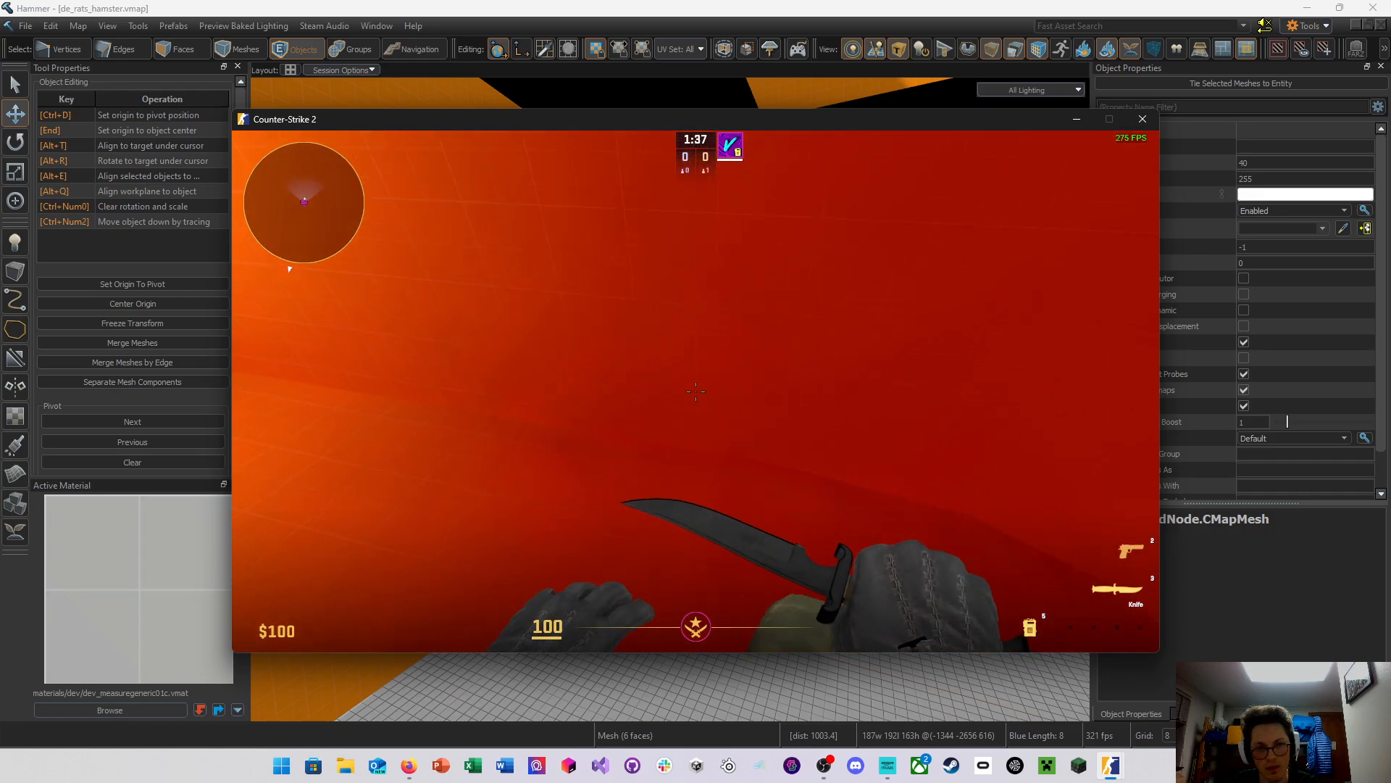
key("w")
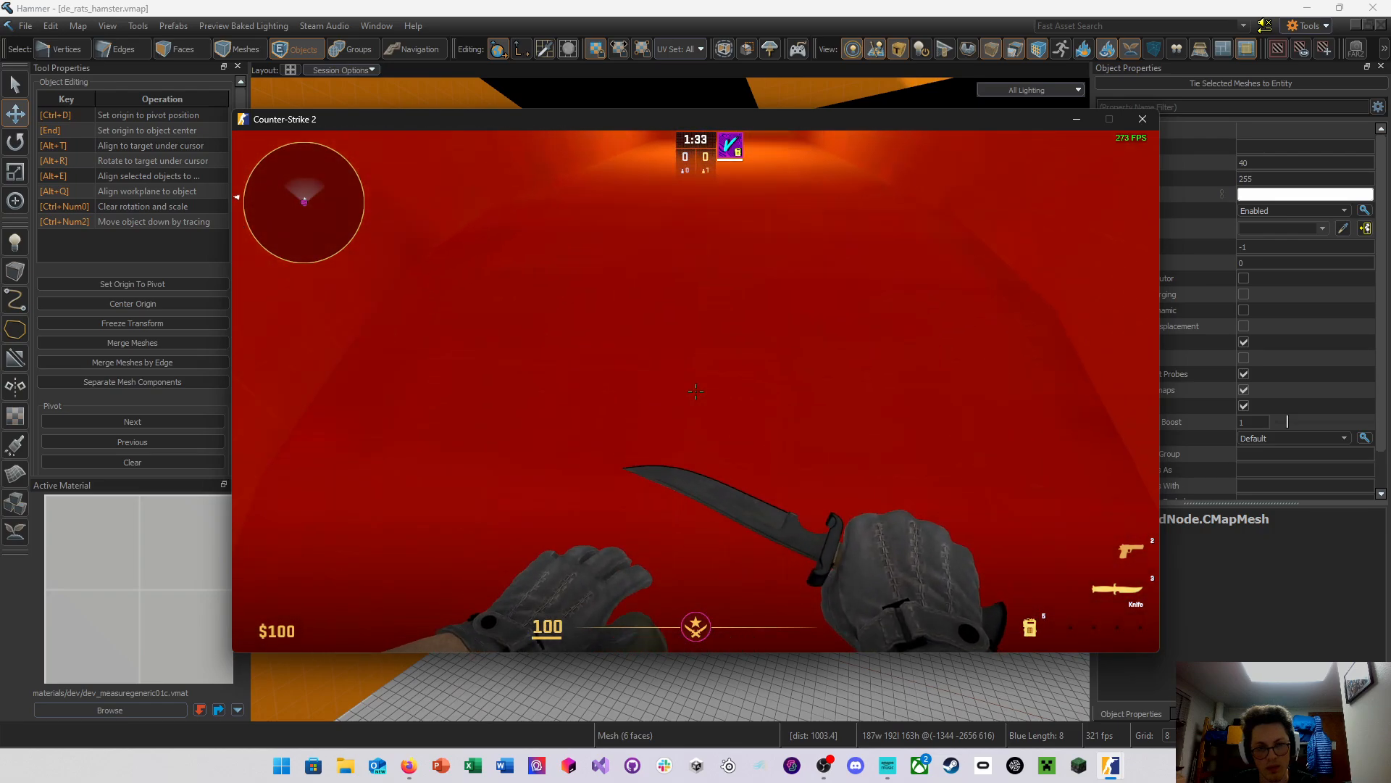
key("w")
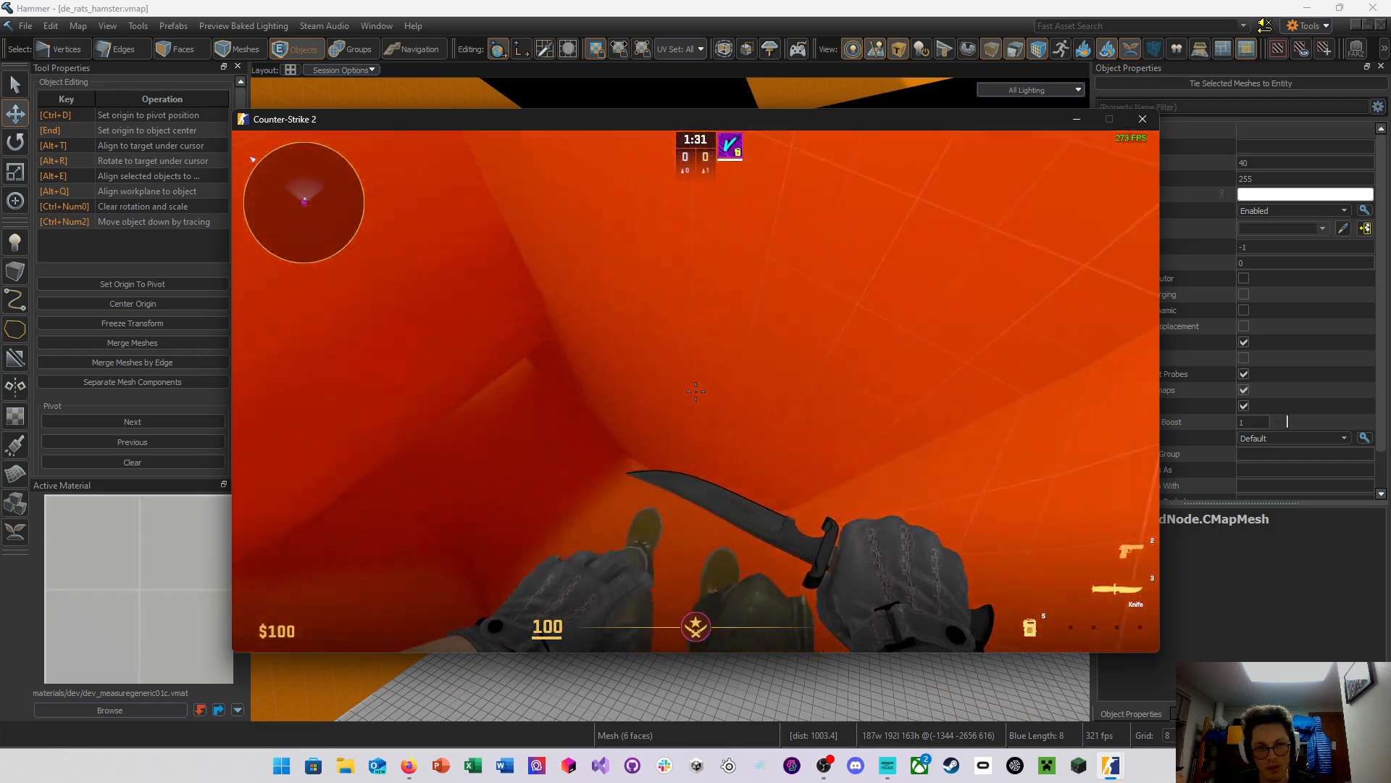
key("w")
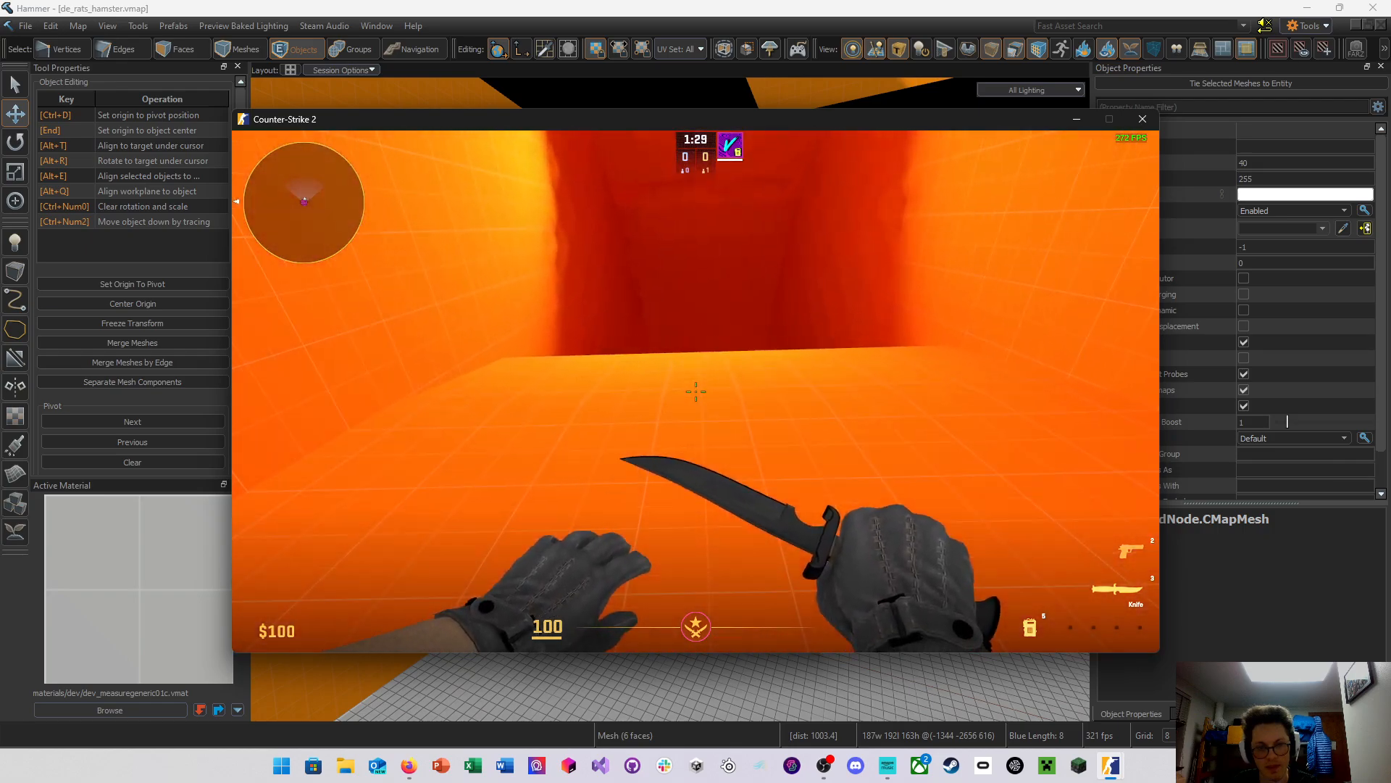
key("w")
key("w")
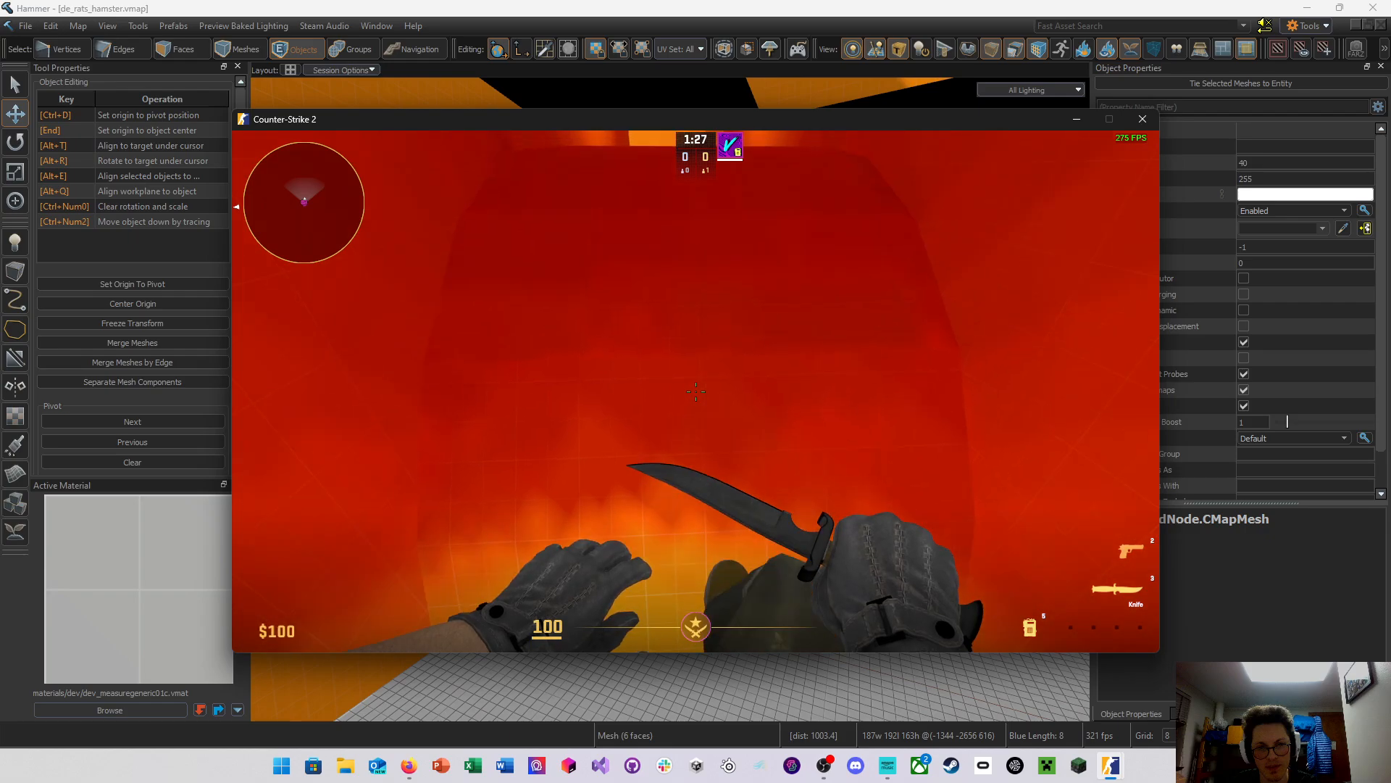
key("w")
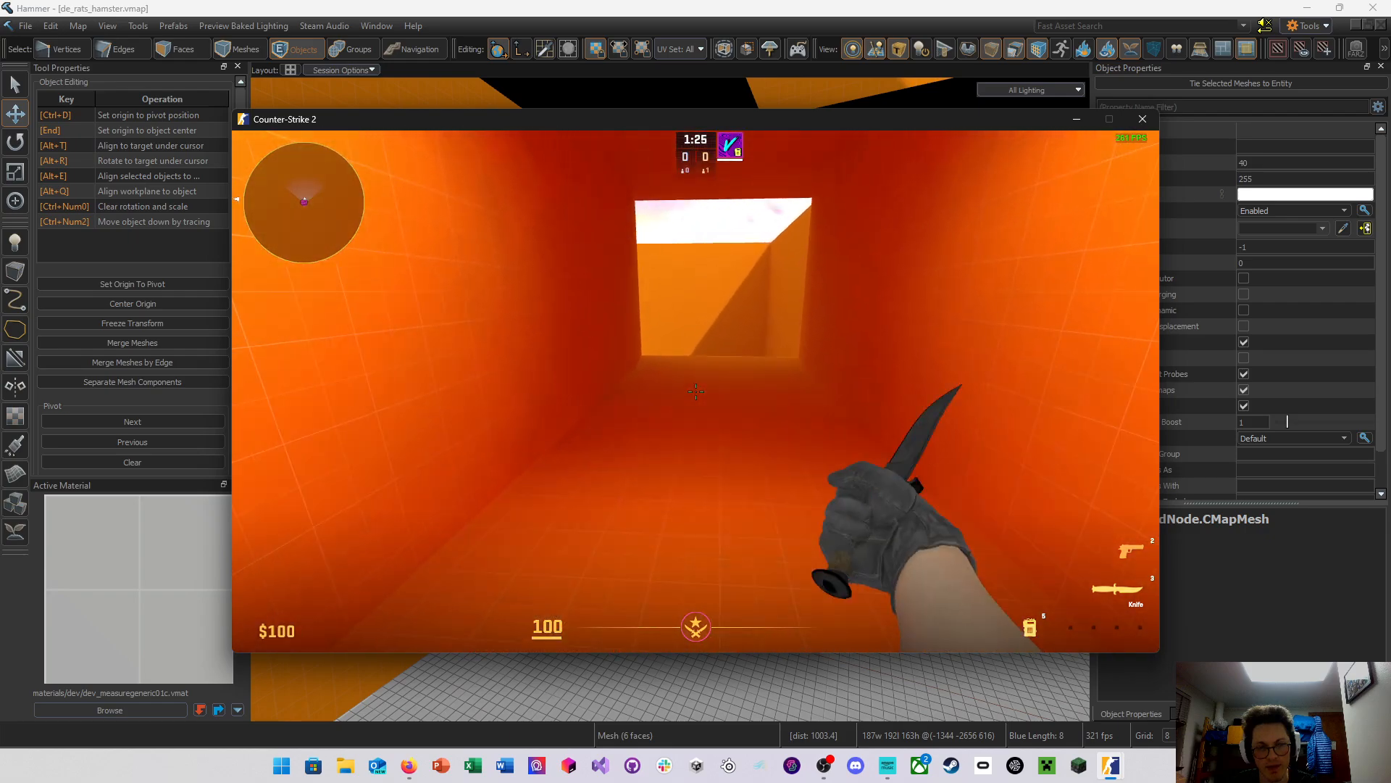
Leave the tunnel onto the upper ledge and walk across the raised site to its wire-mesh side
key("w")
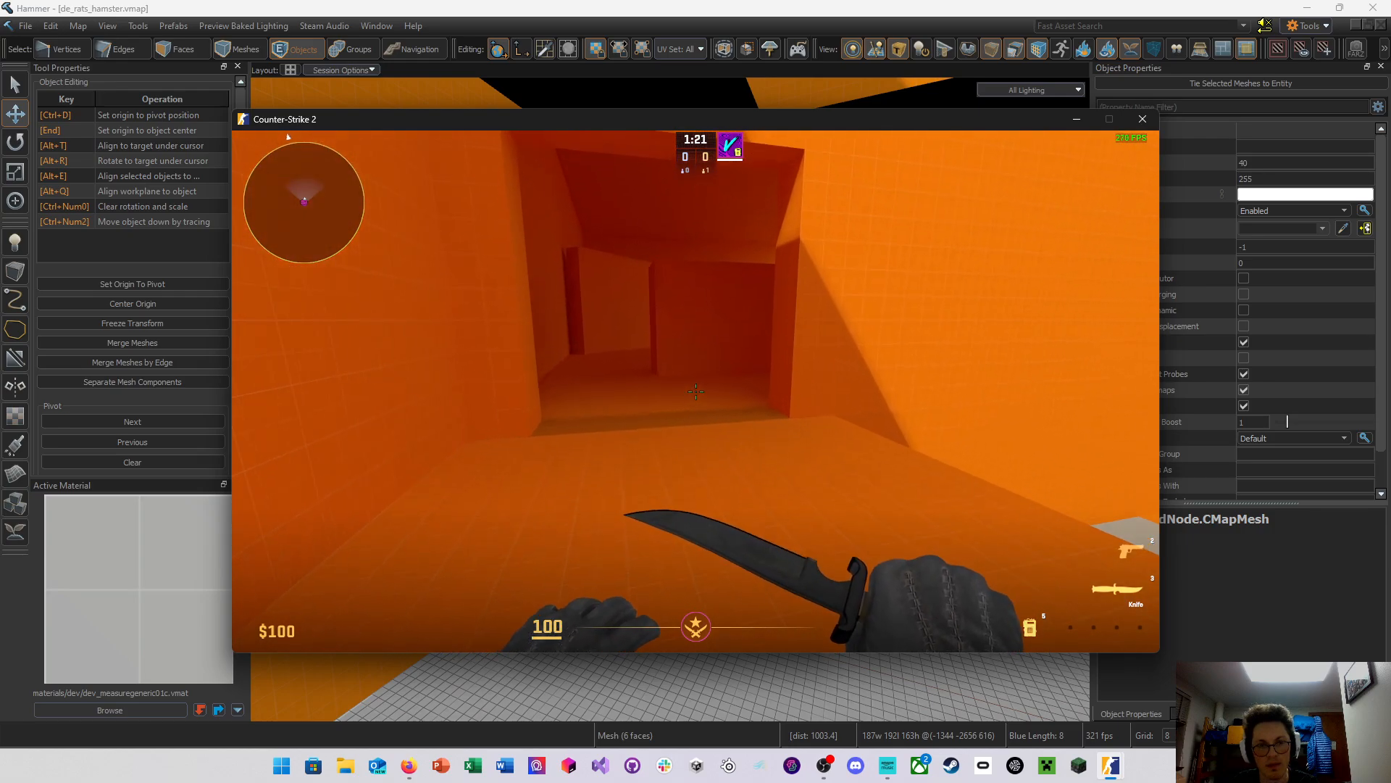
key("w")
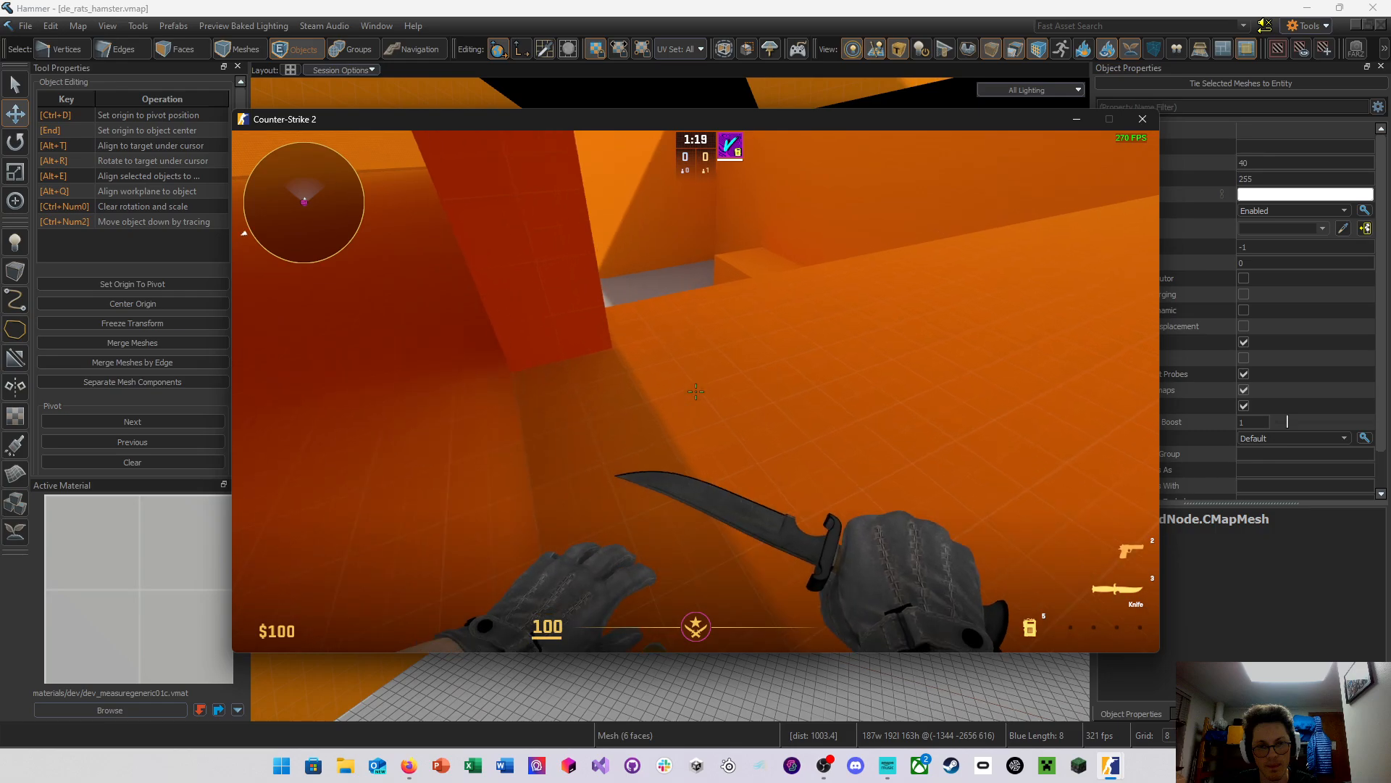
key("w")
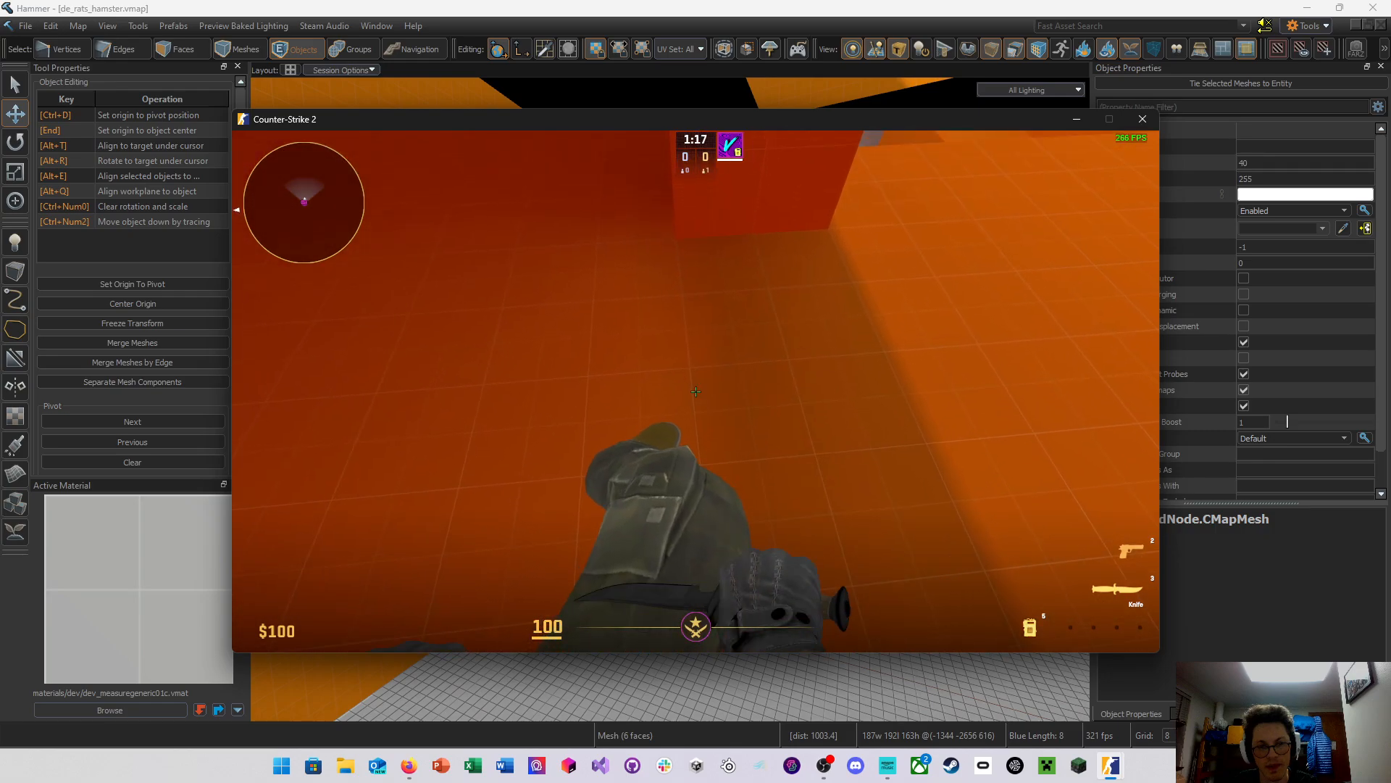
key("w")
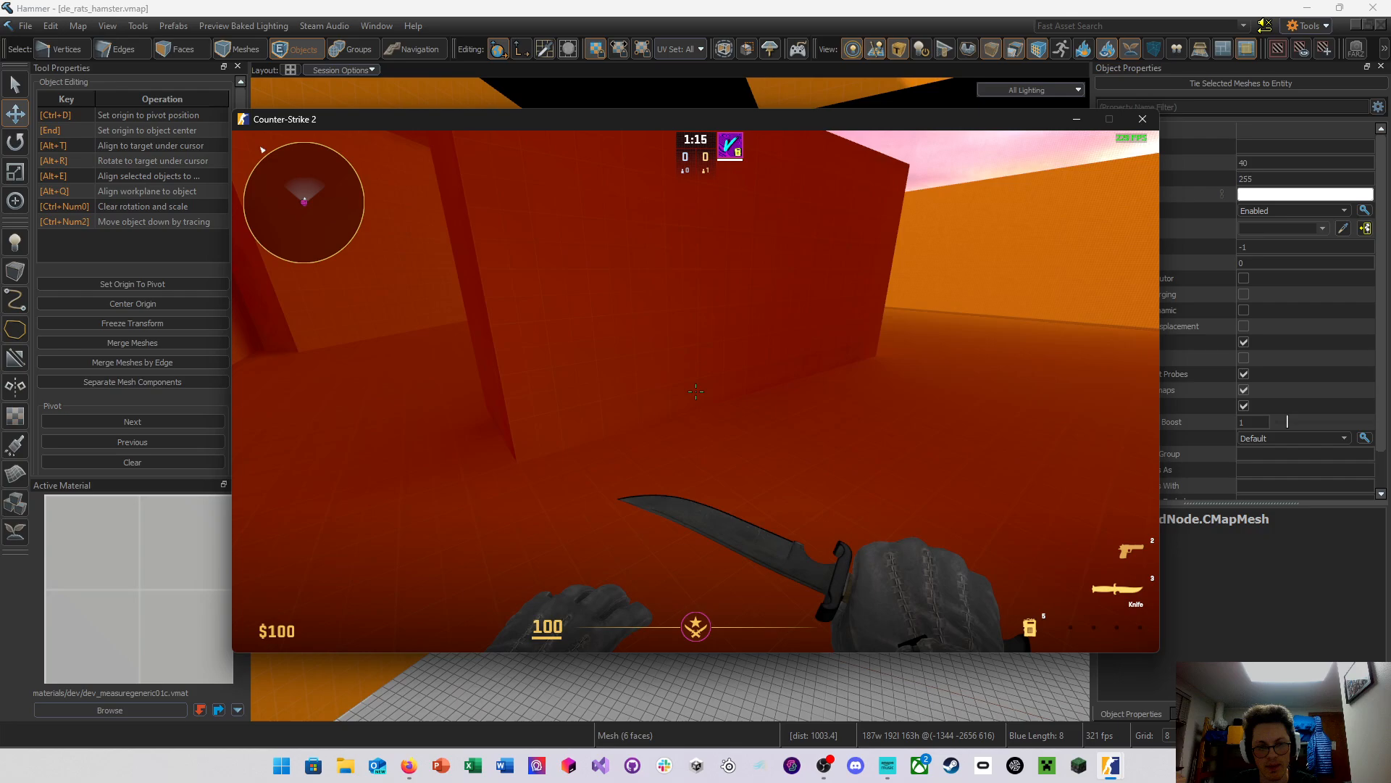
key("w")
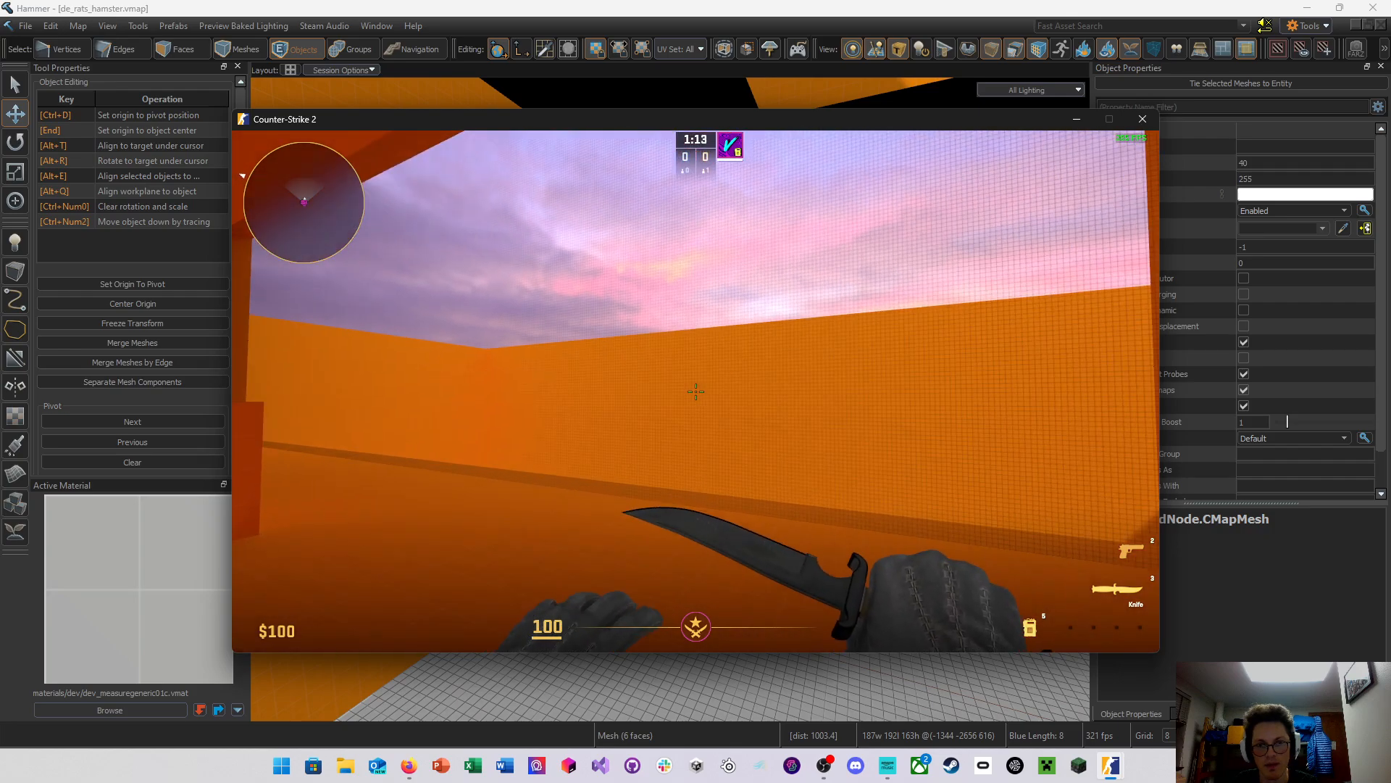
Strike the wire mesh with the knife and walk along it to test the raised site's barrier
left_click(696, 391)
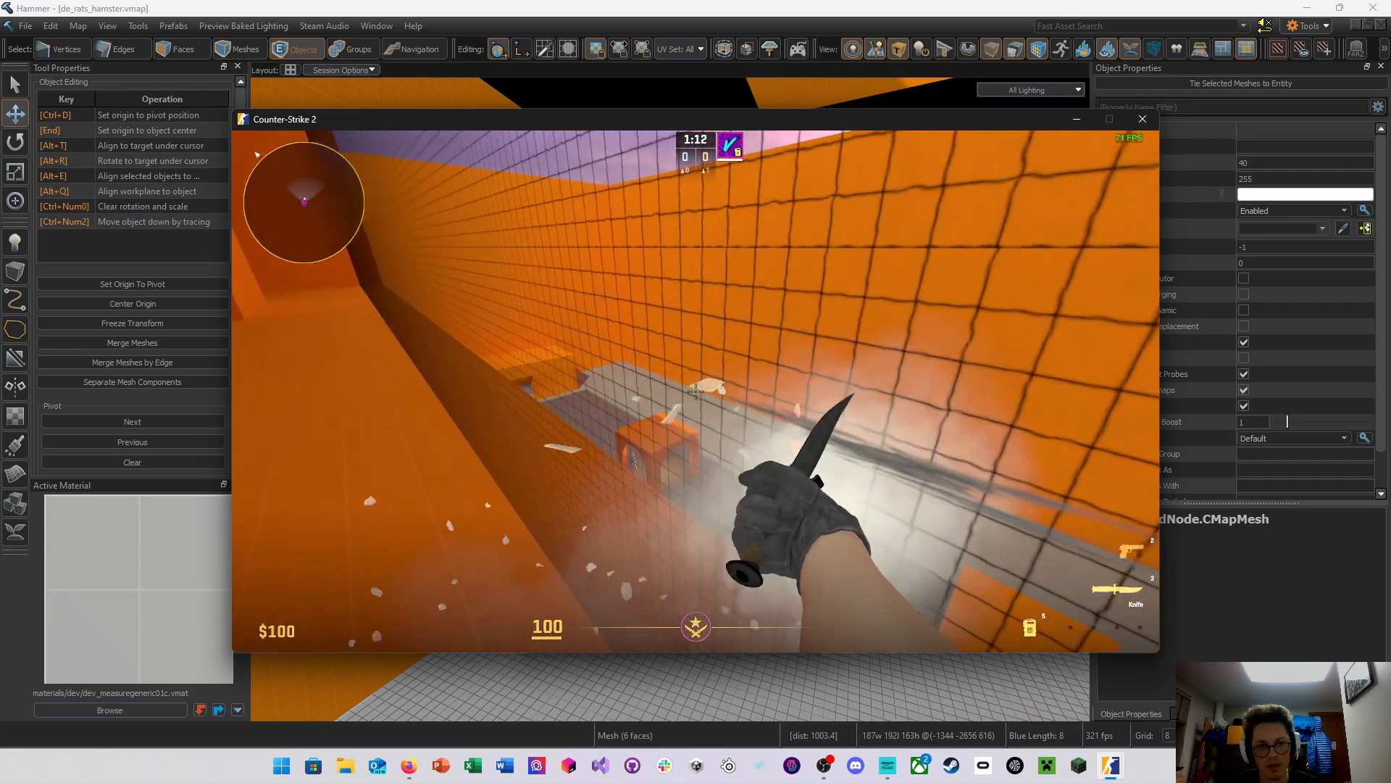
key("w")
left_click(696, 391)
key("w")
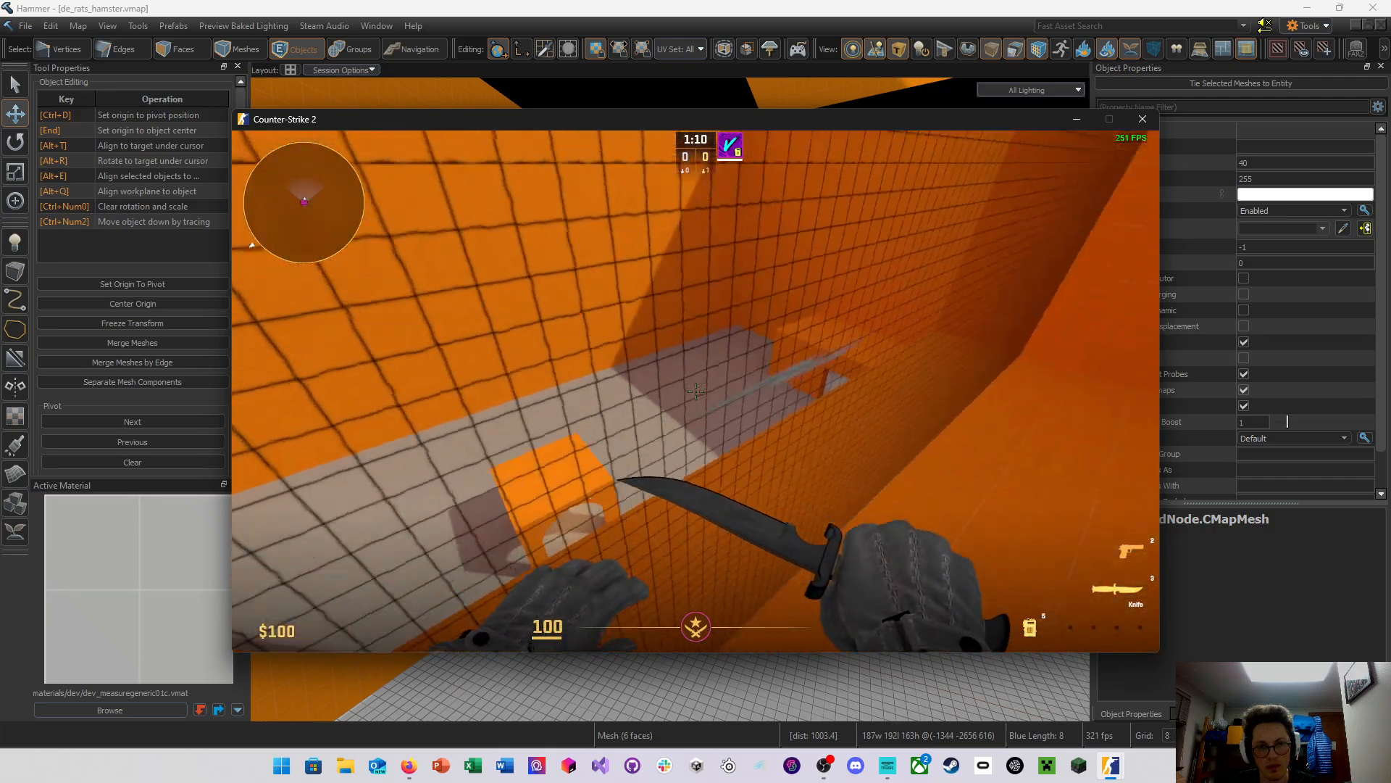
key("w")
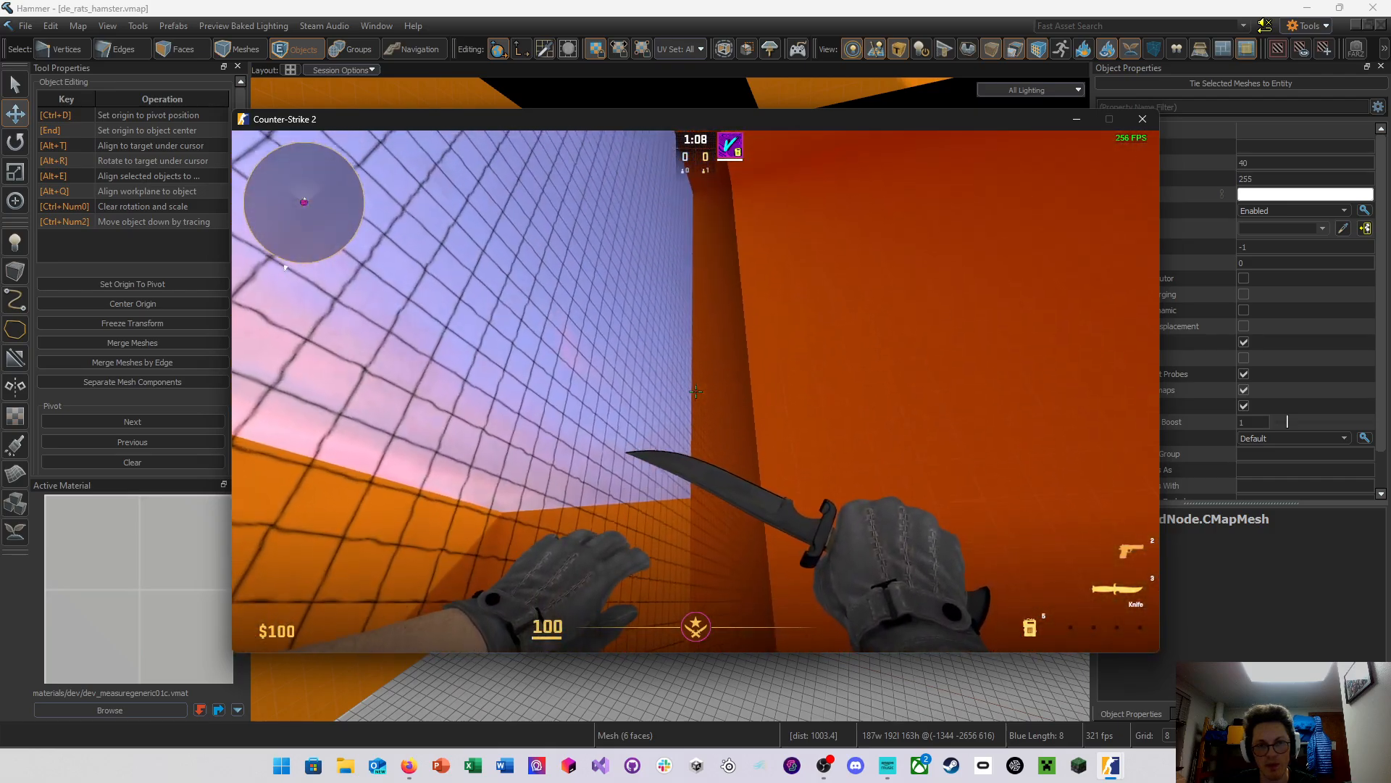
key("w")
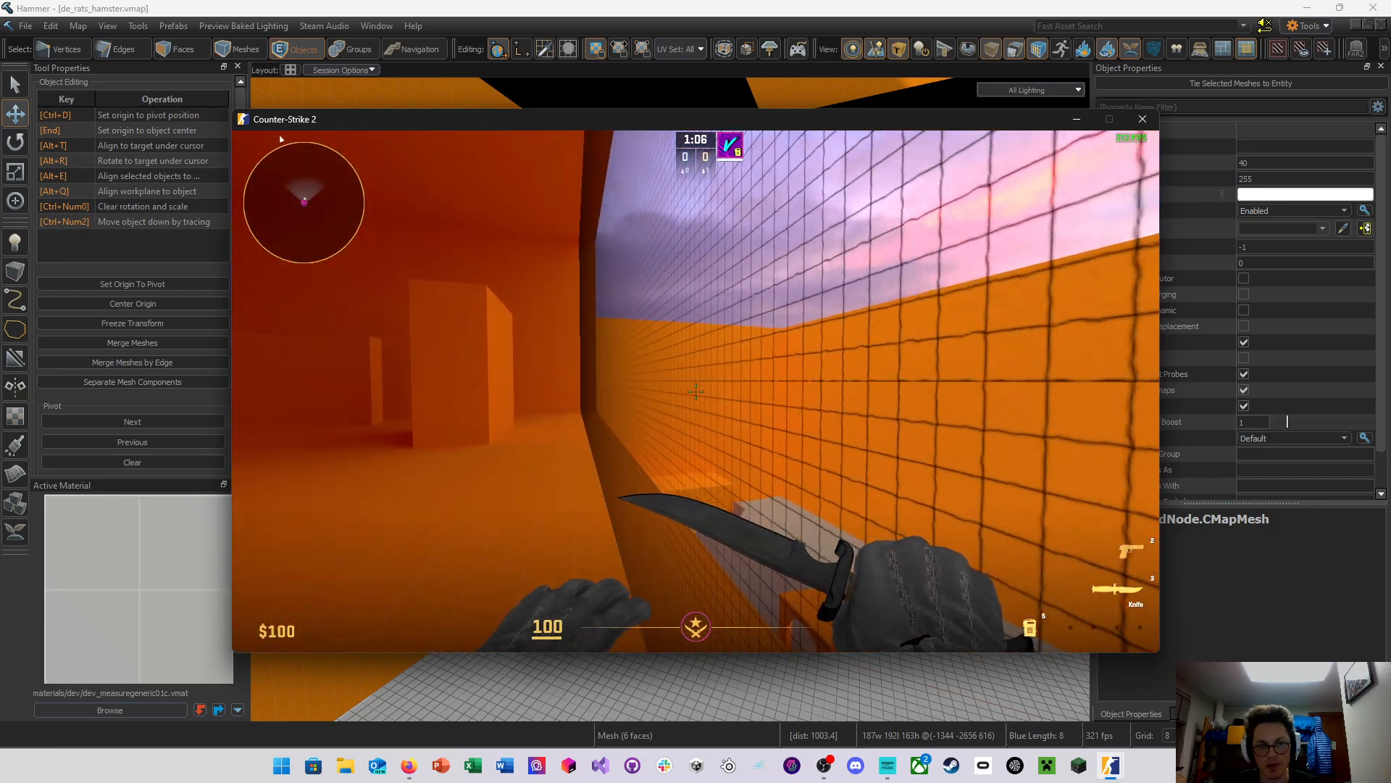
Plant the C4 on the raised site and walk along the ledge toward the rounded tunnel opening with the Desert Eagle out
key("5")
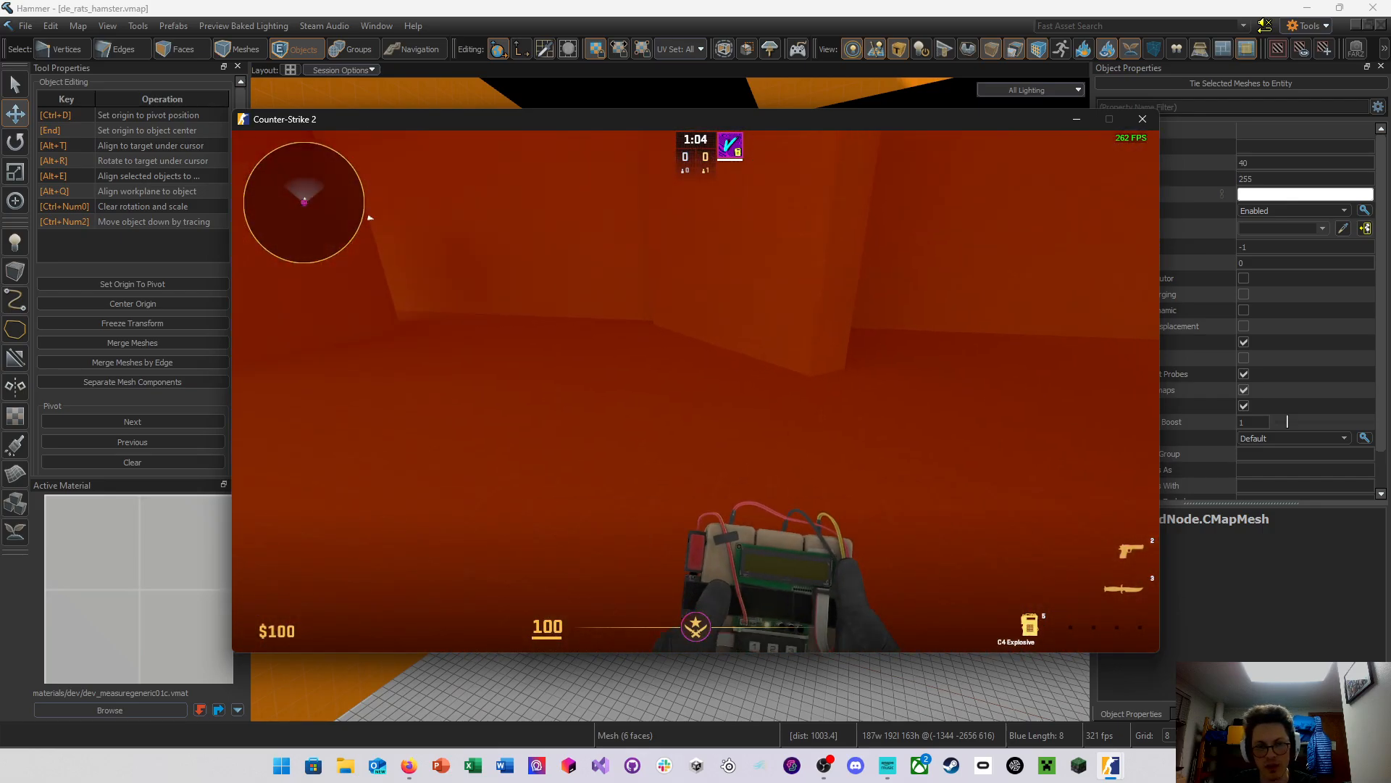
left_click(696, 391)
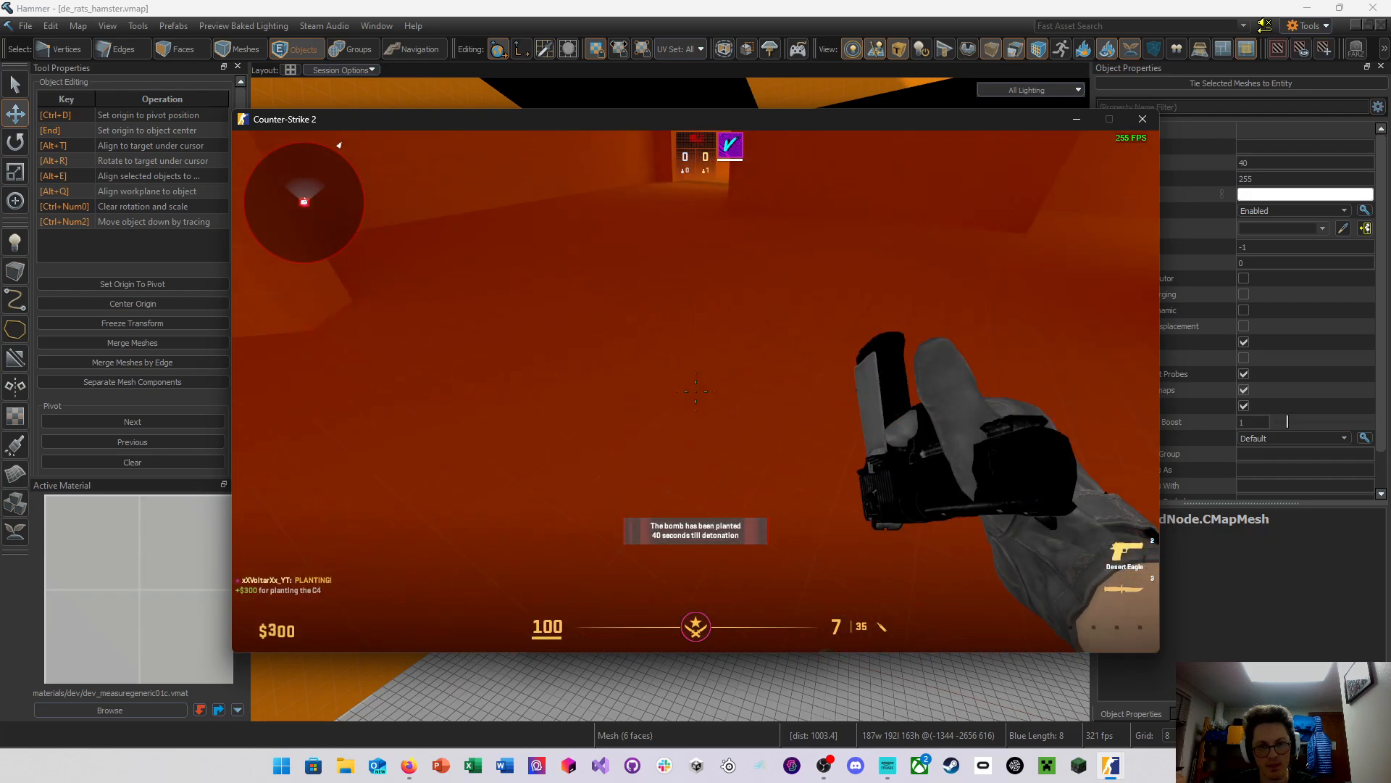
key("w")
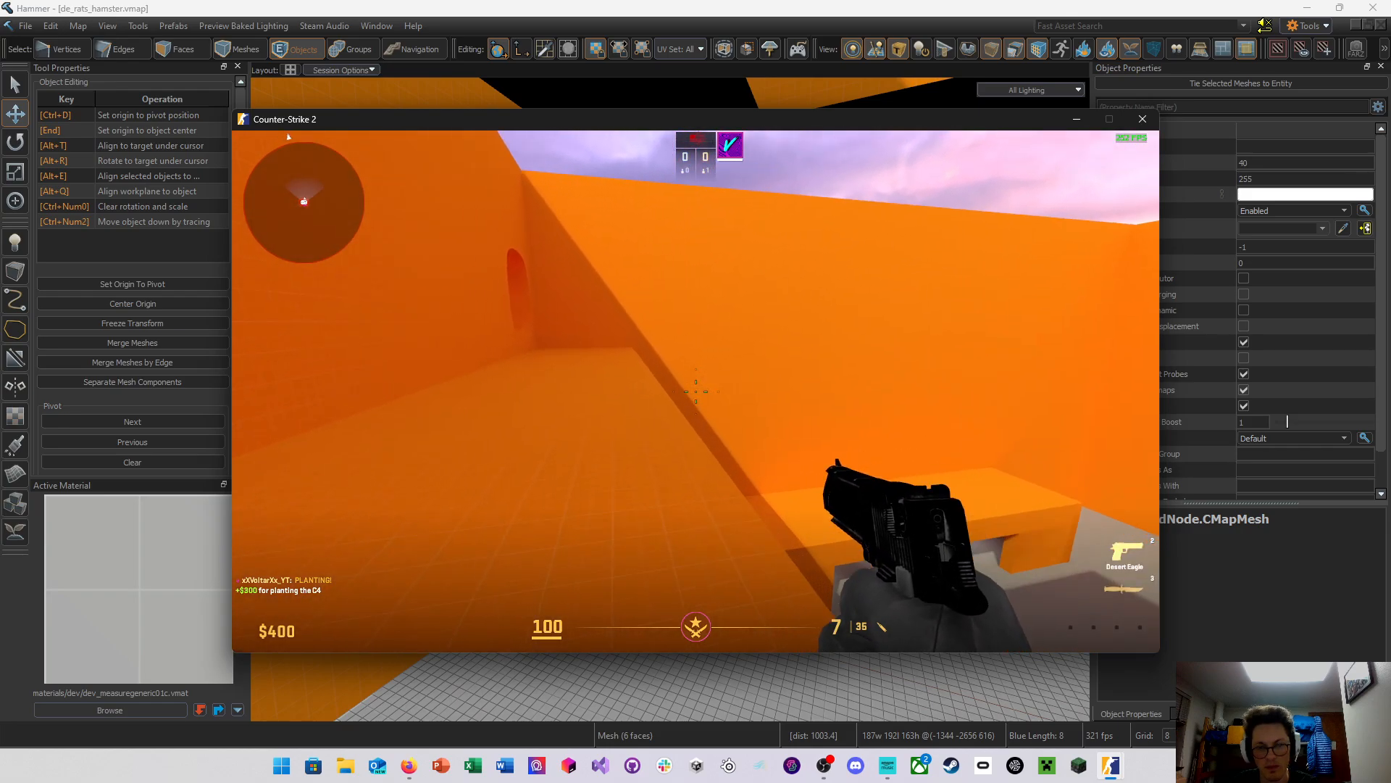
key("3")
key("2")
key("w")
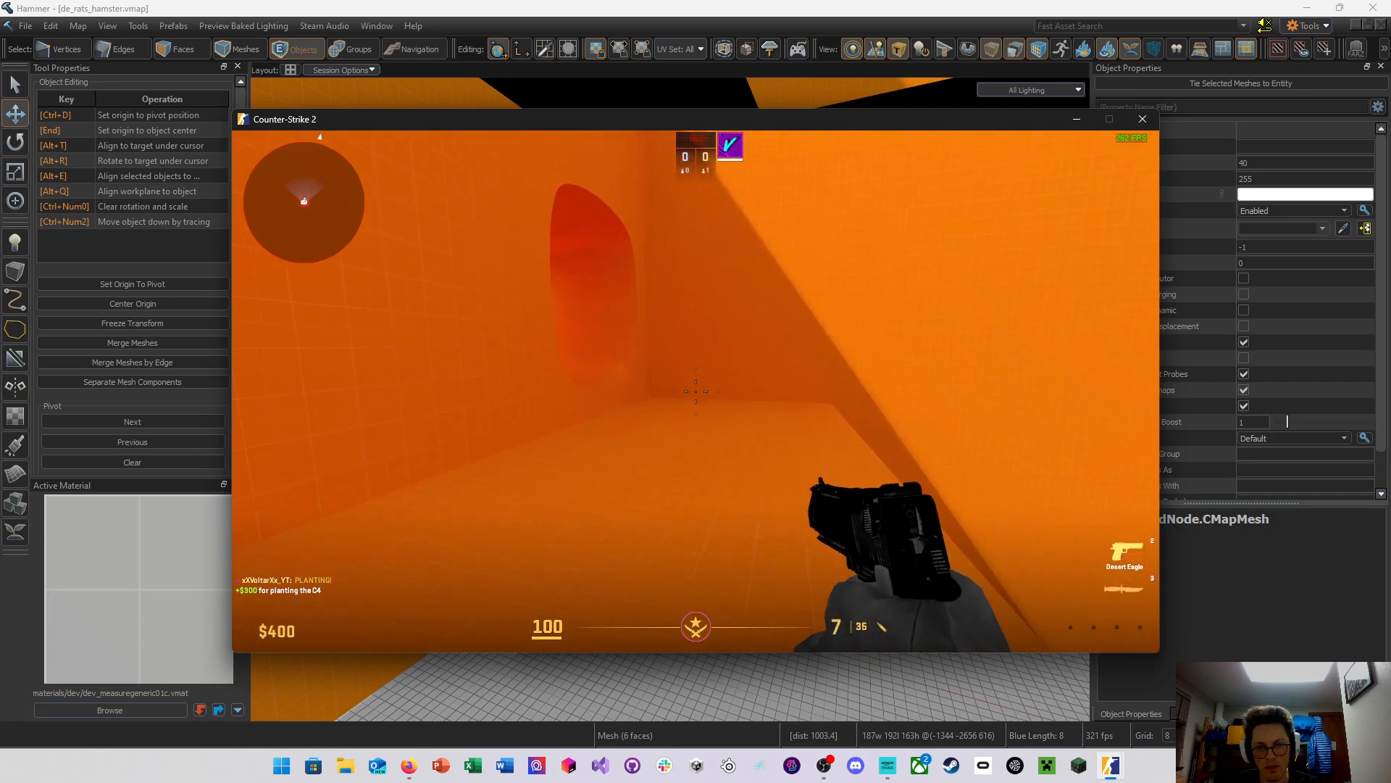
Playtest going back down through the rounded tunnel opening and its bends with the Desert Eagle out
key("w")
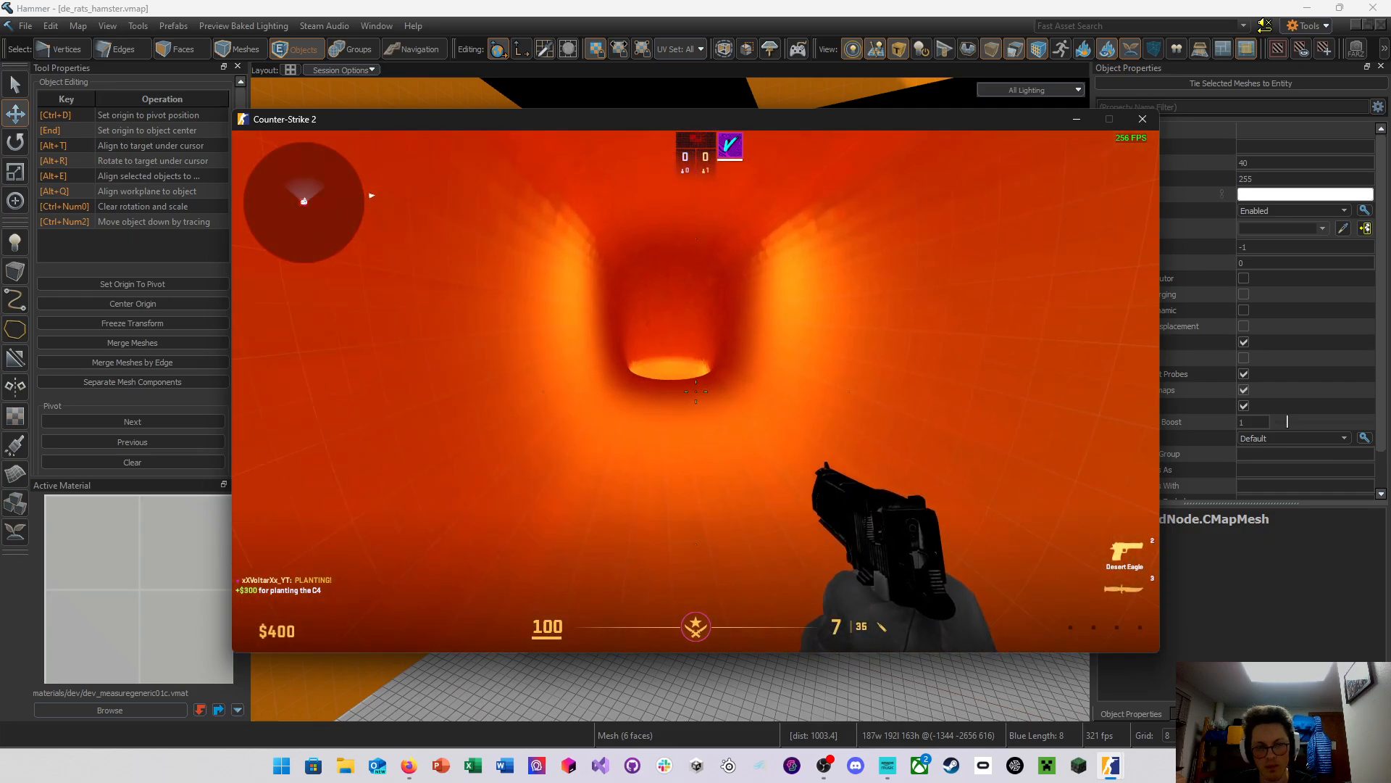
key("w")
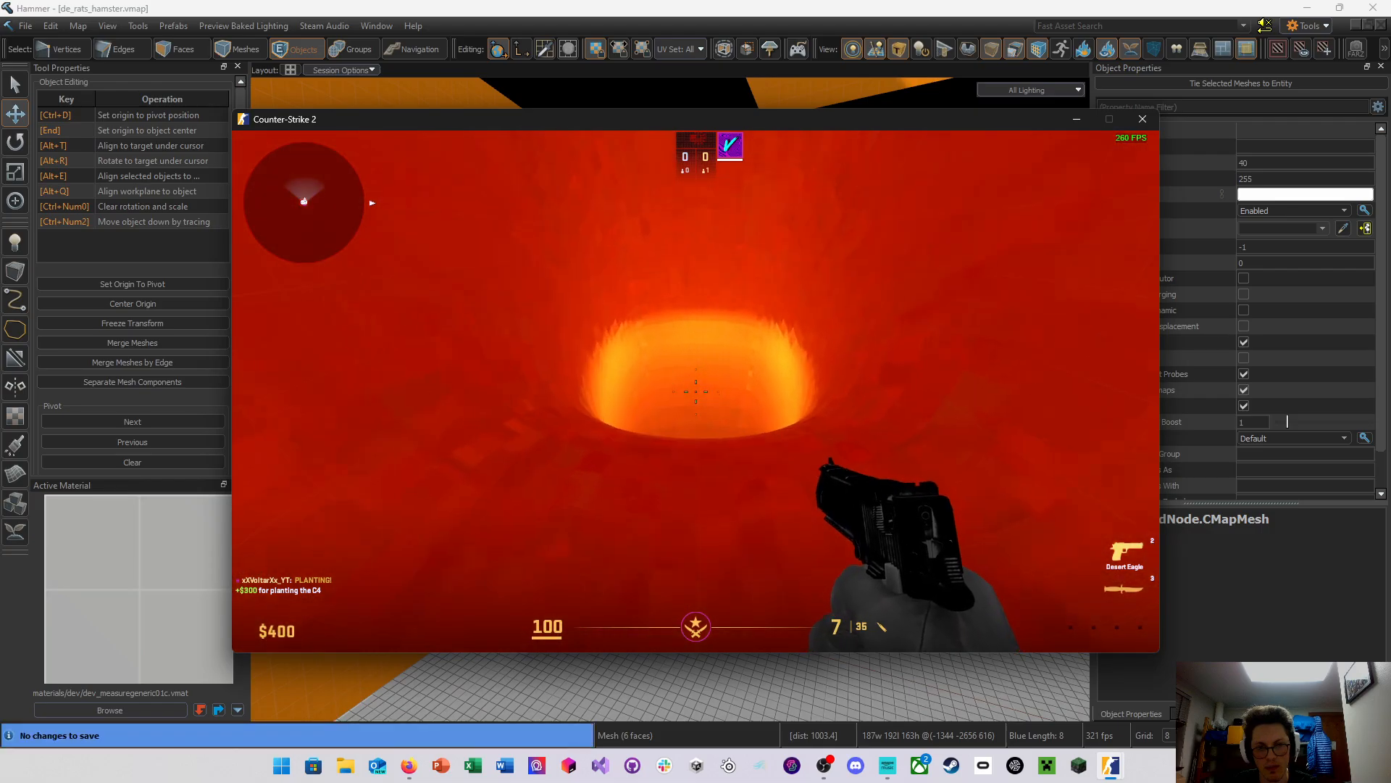
key("w")
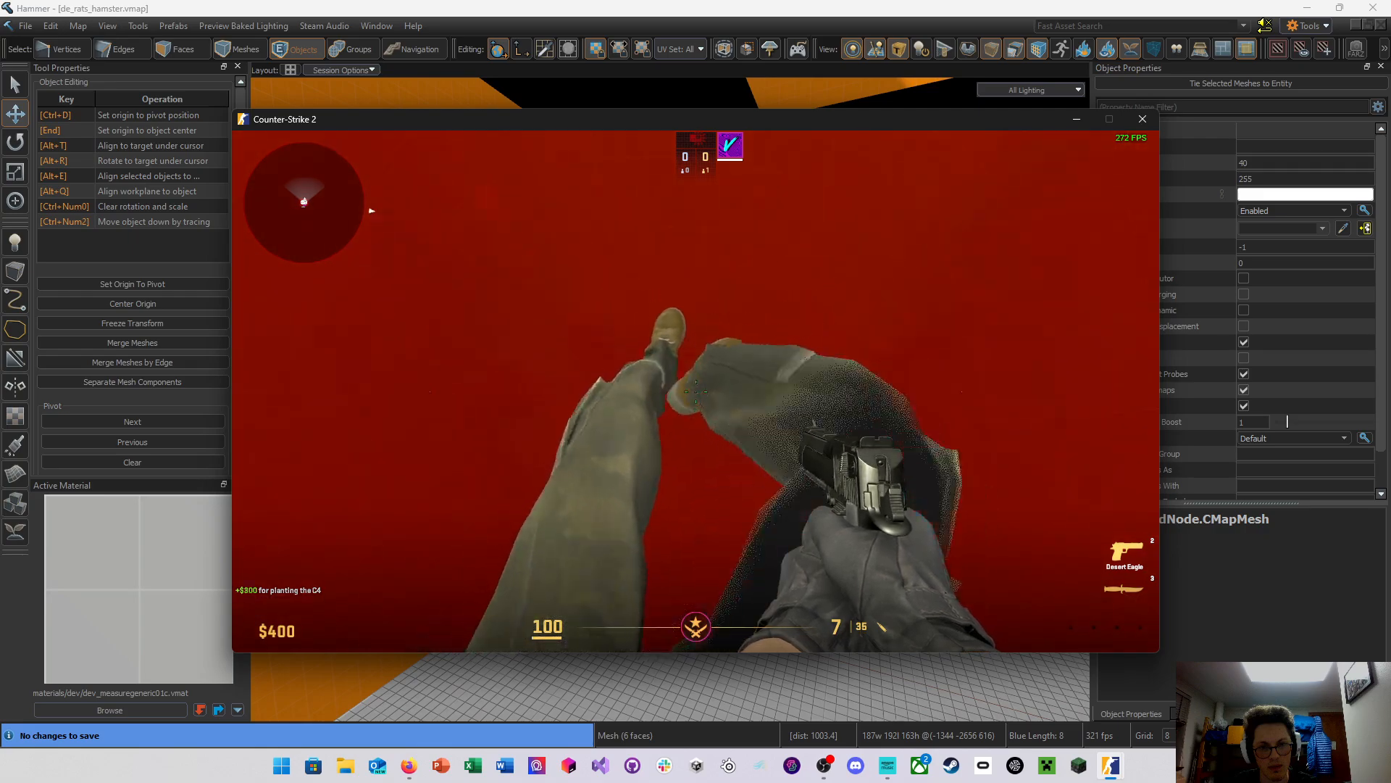
key("w")
key("w")
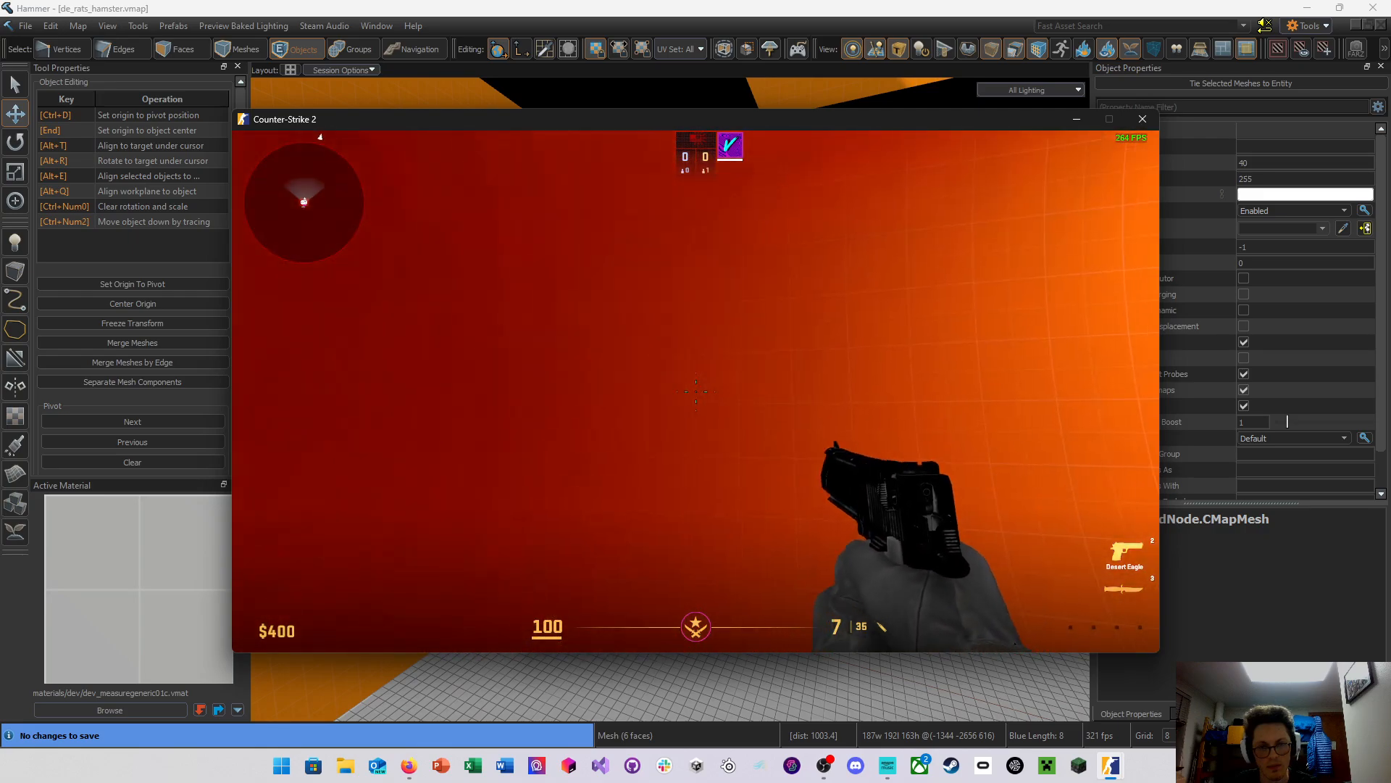
key("w")
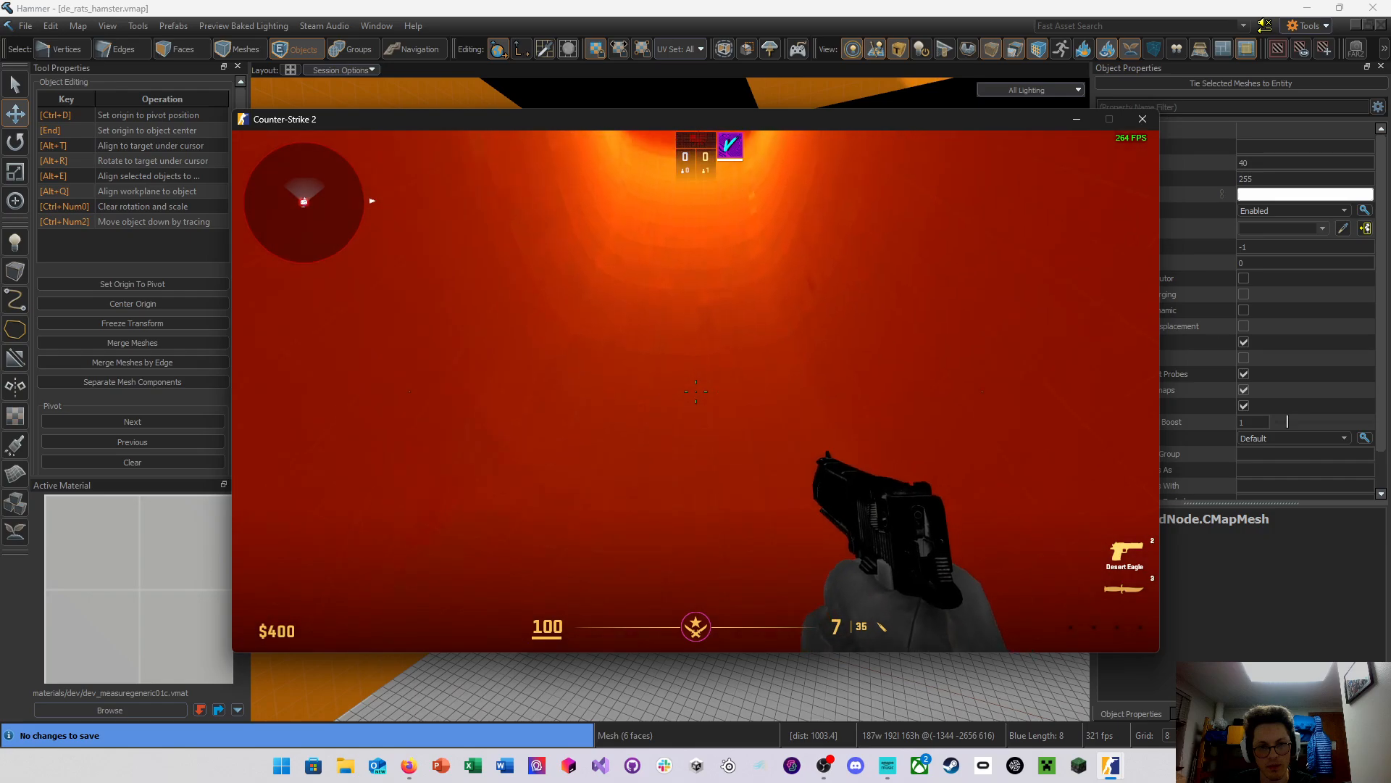
key("w")
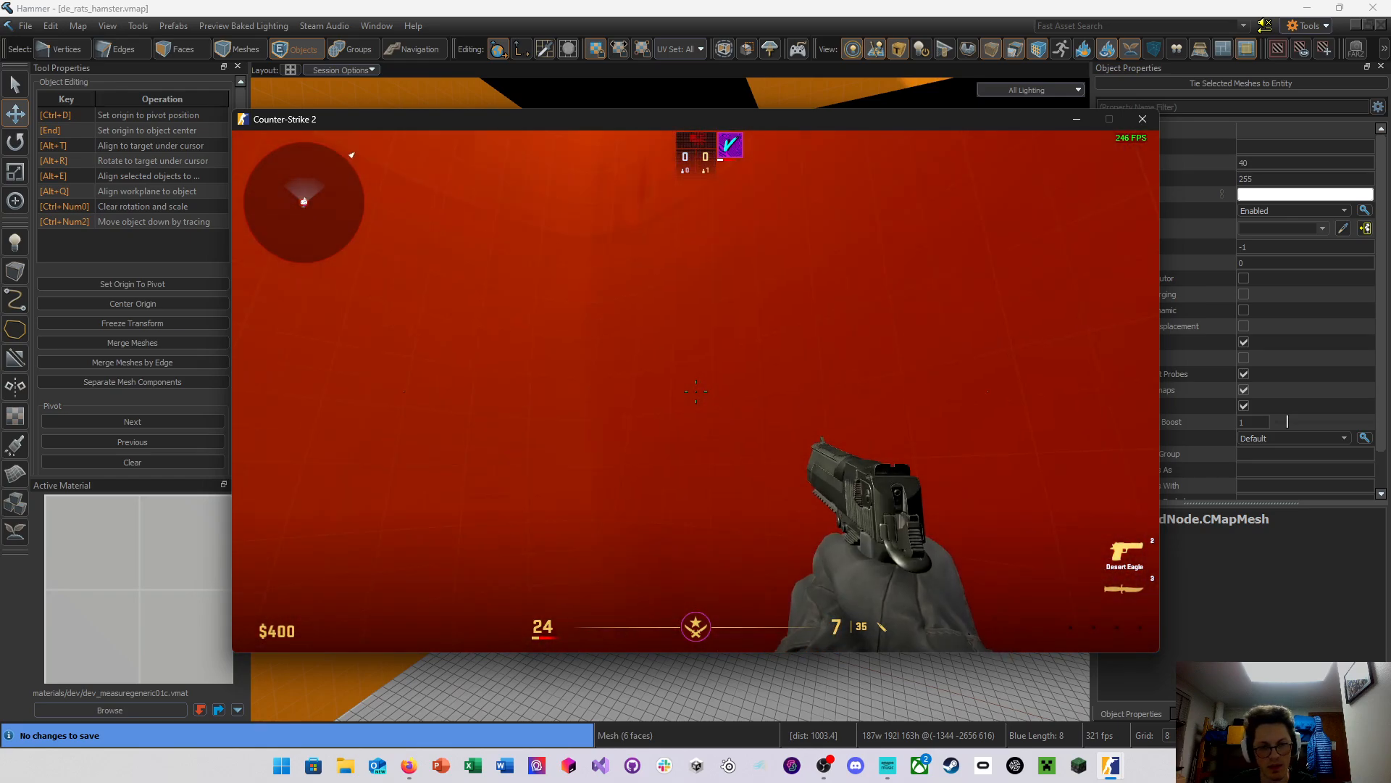
left_click(695, 391)
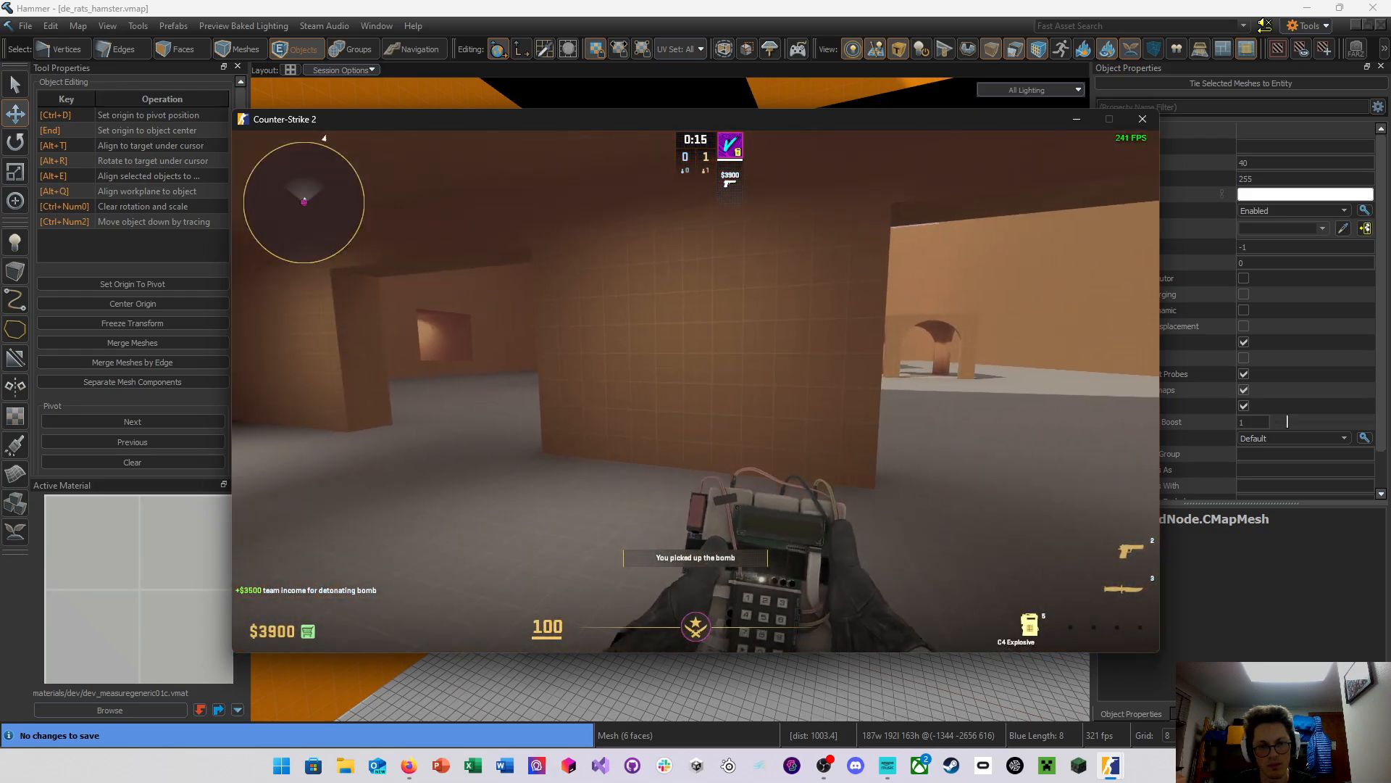
Leave the match, return to Hammer and close the map build dialog
key("Escape")
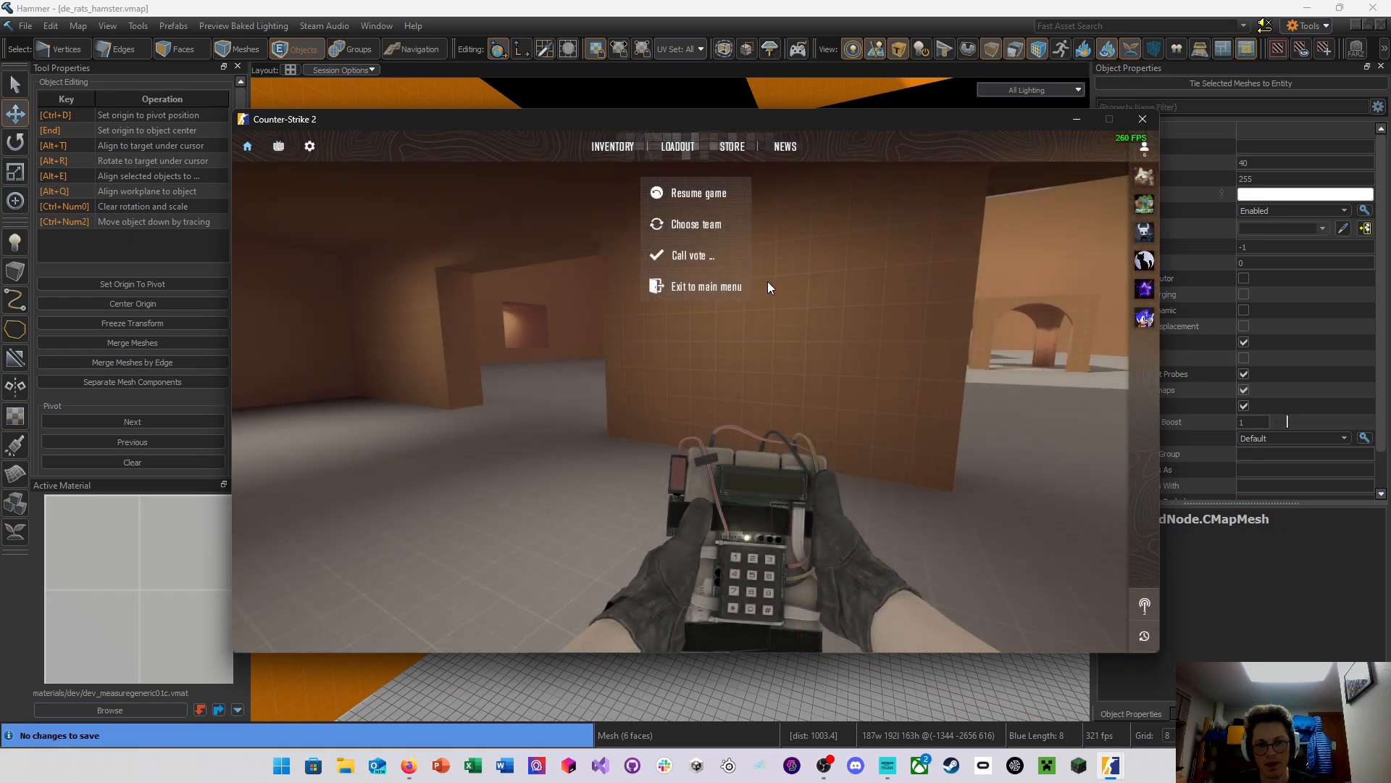
left_click(701, 285)
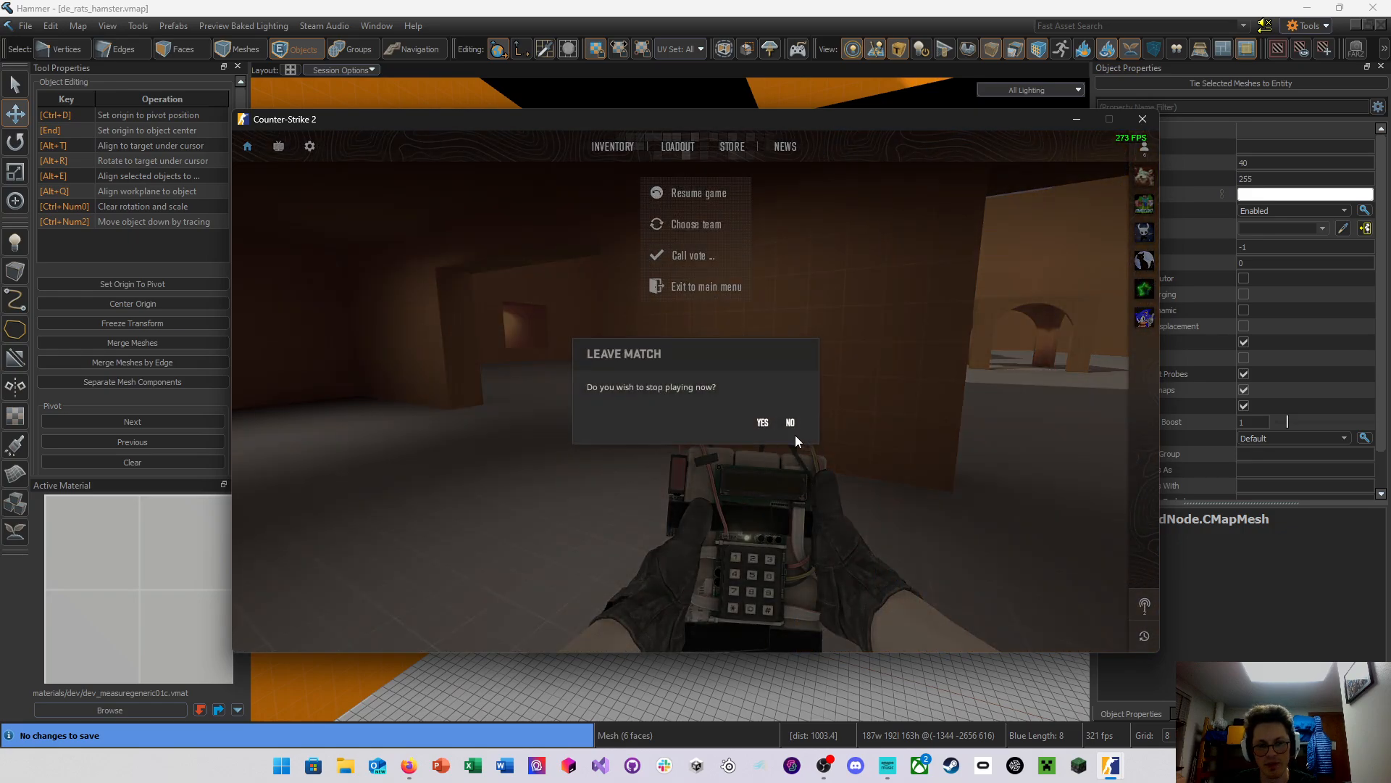
left_click(762, 423)
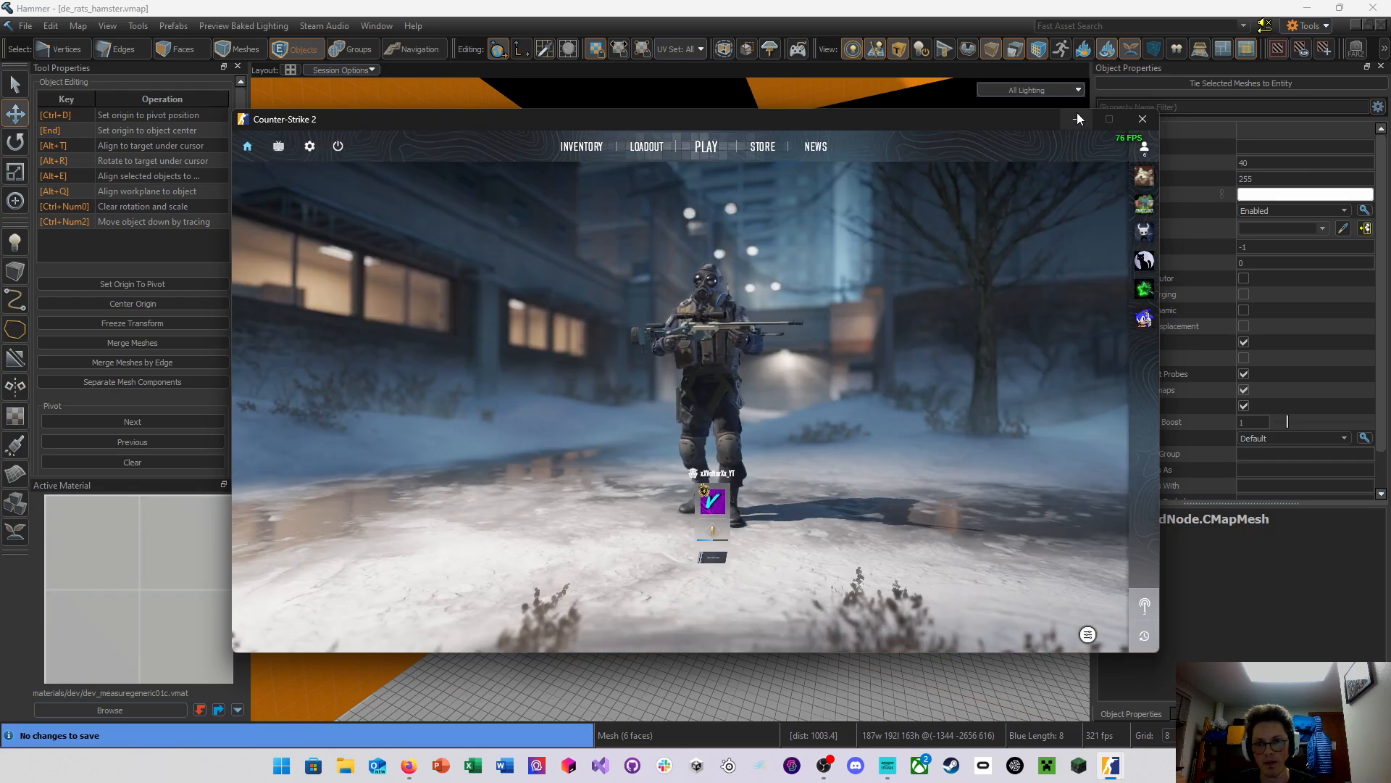
left_click(1076, 118)
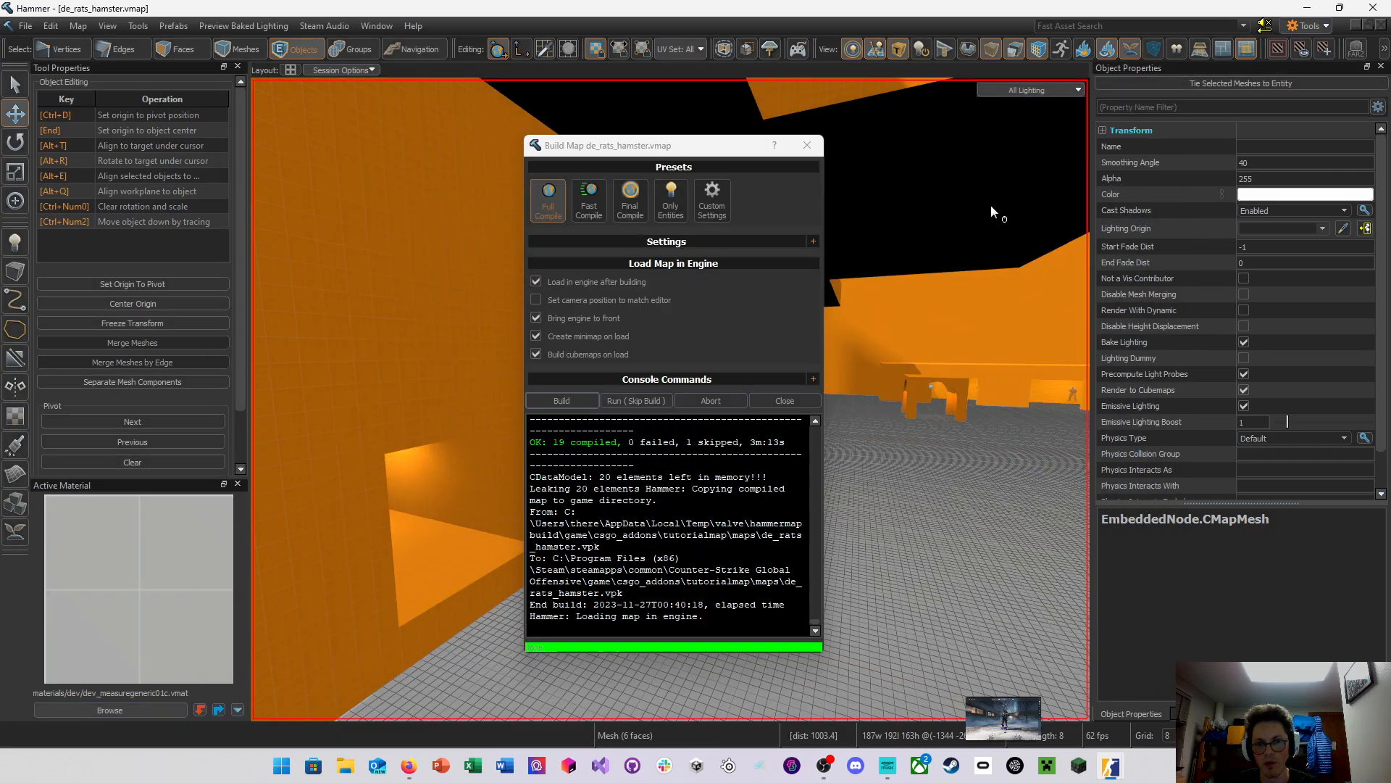
left_click(810, 148)
Clone the angled ladder mesh at the tunnel's upper bend and move the copy across to the tunnel on the opposite side
right_click_drag(778, 338, 670, 399)
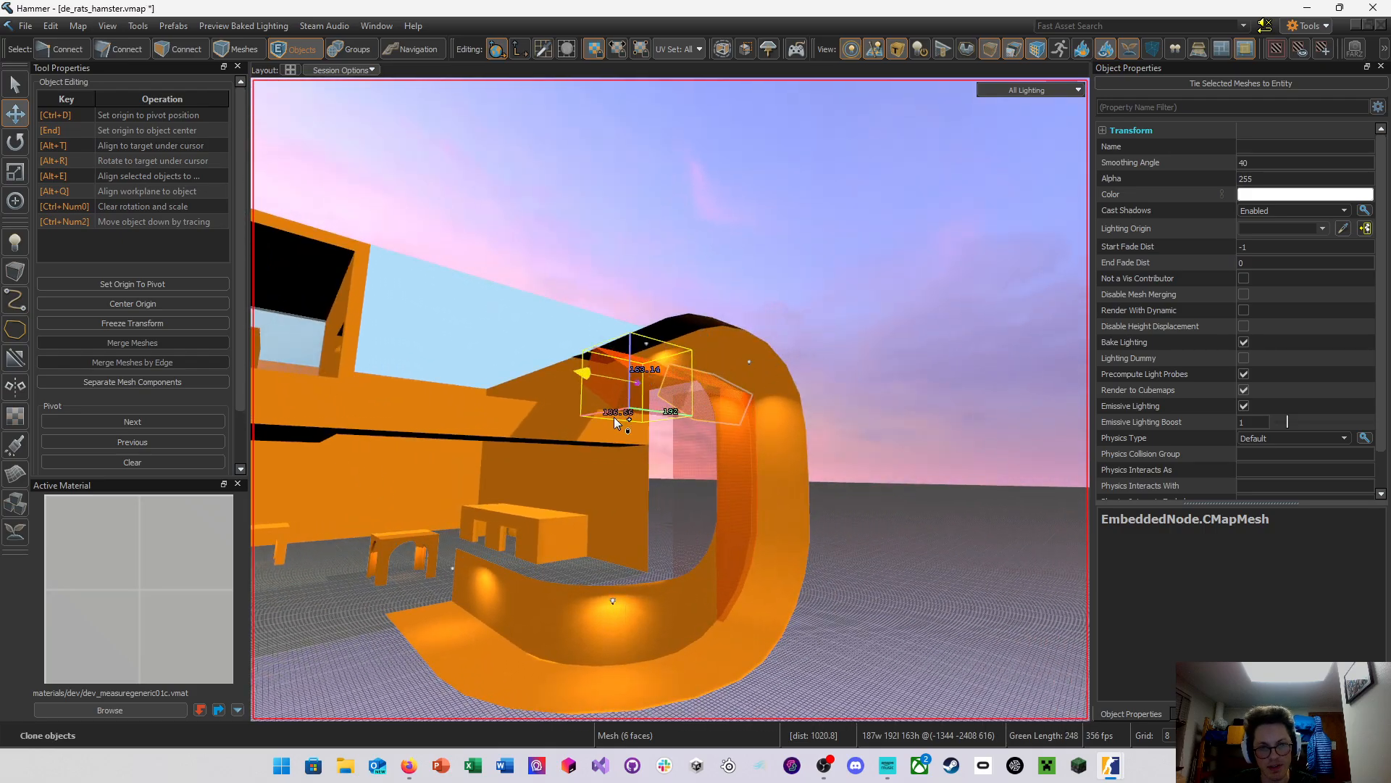
left_click_drag(614, 418, 330, 347, "shift")
right_click_drag(329, 348, 670, 399)
right_click_drag(925, 309, 670, 399)
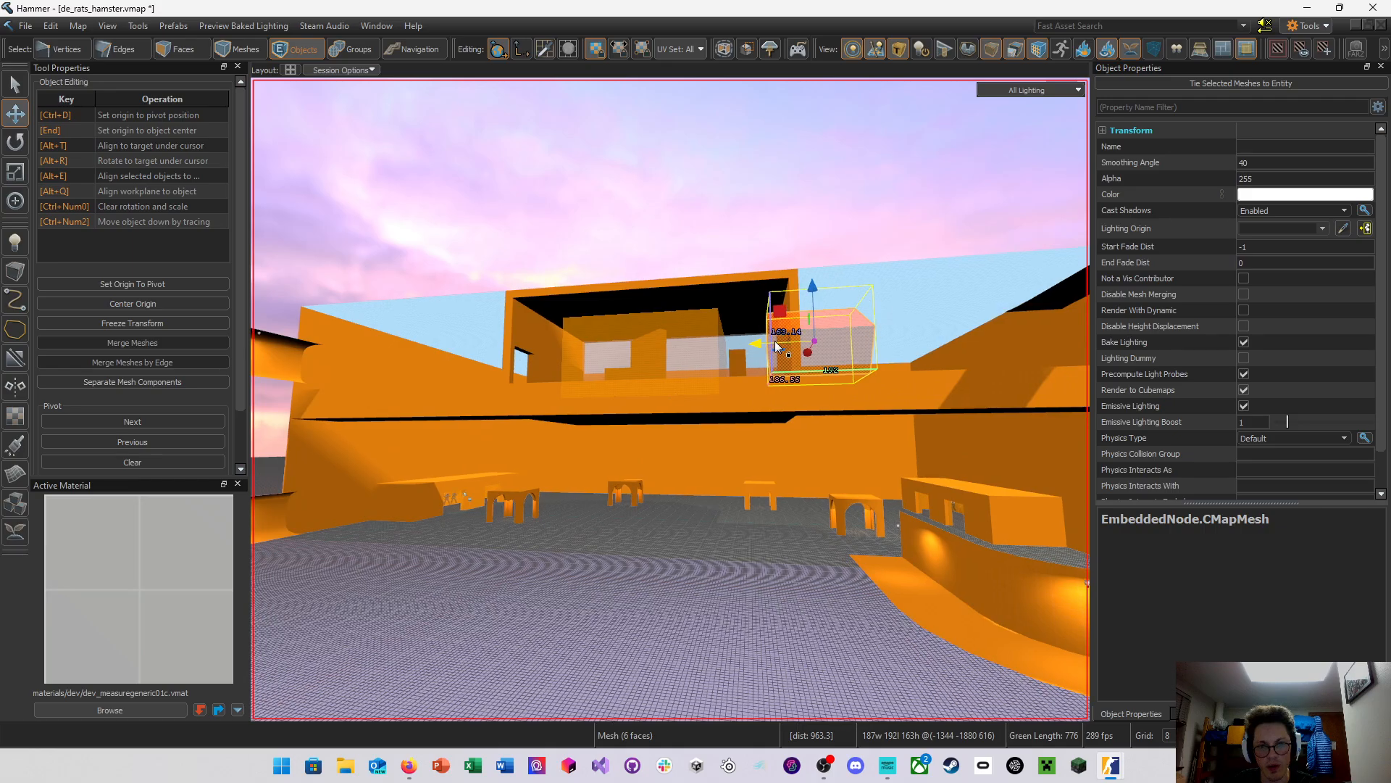
left_click_drag(775, 343, 392, 353)
right_click_drag(392, 353, 671, 399)
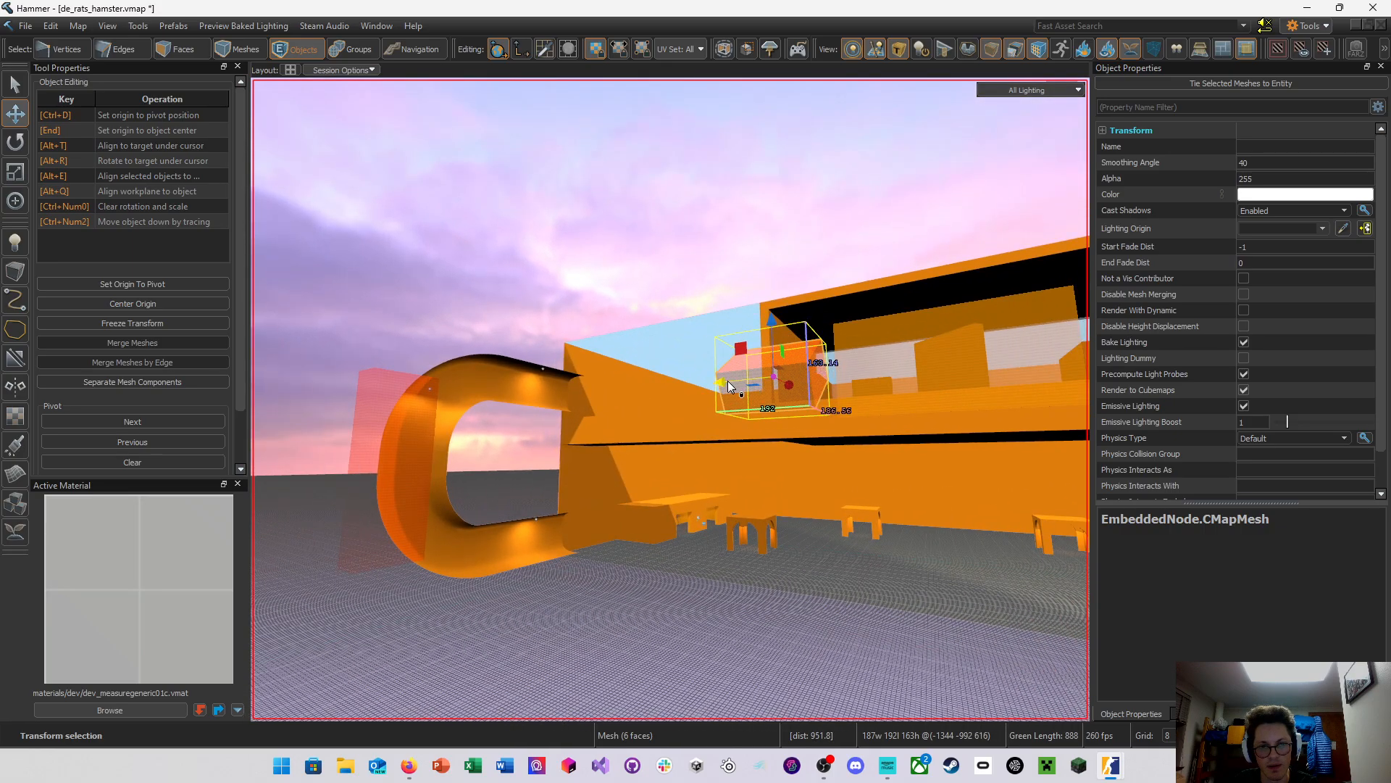
left_click_drag(728, 381, 597, 395)
Fit the copied ladder mesh into the opposite tunnel's upper bend, nudging it 8 units sideways and 32 units down, and save the map
left_click_drag(458, 413, 463, 412)
key("w")
right_click_drag(464, 412, 622, 376)
left_click_drag(572, 380, 650, 368)
right_click_drag(650, 368, 769, 305)
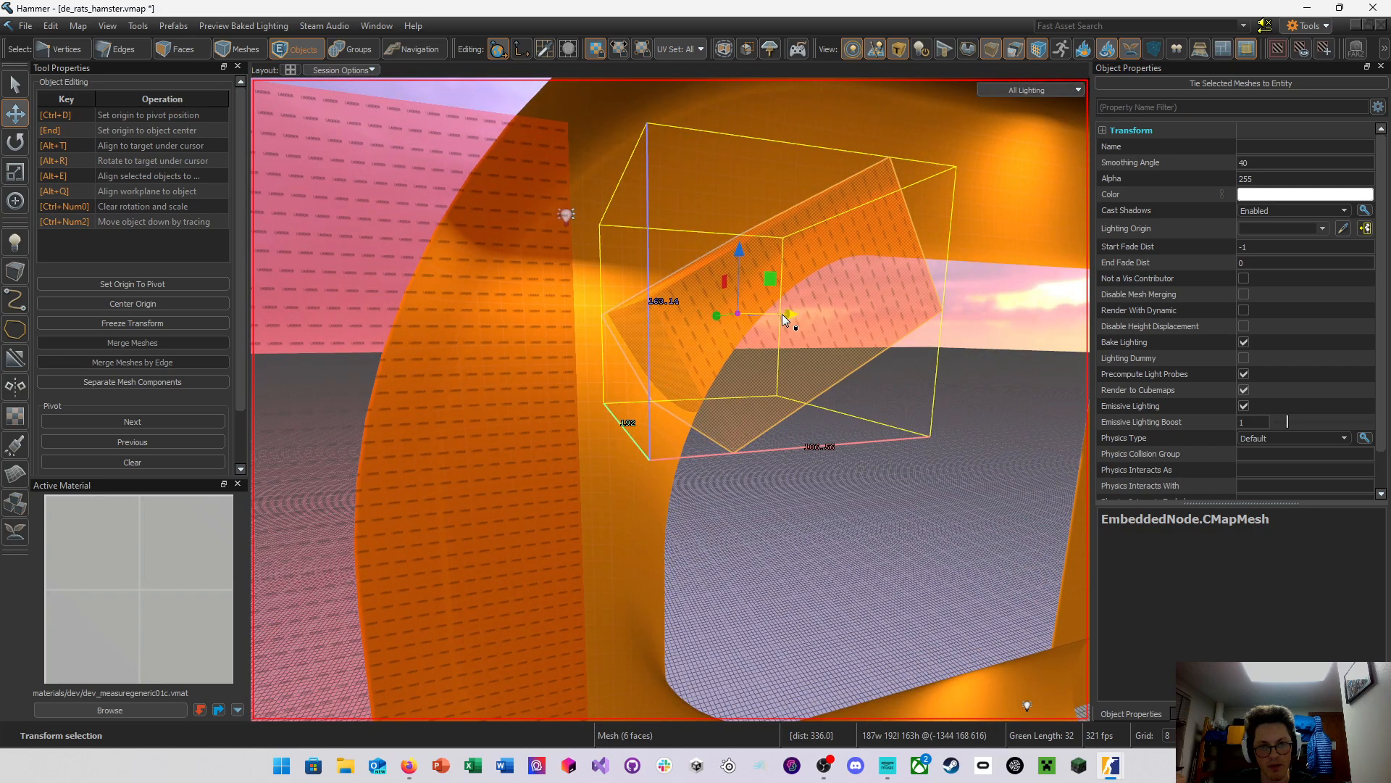
left_click_drag(789, 315, 733, 321)
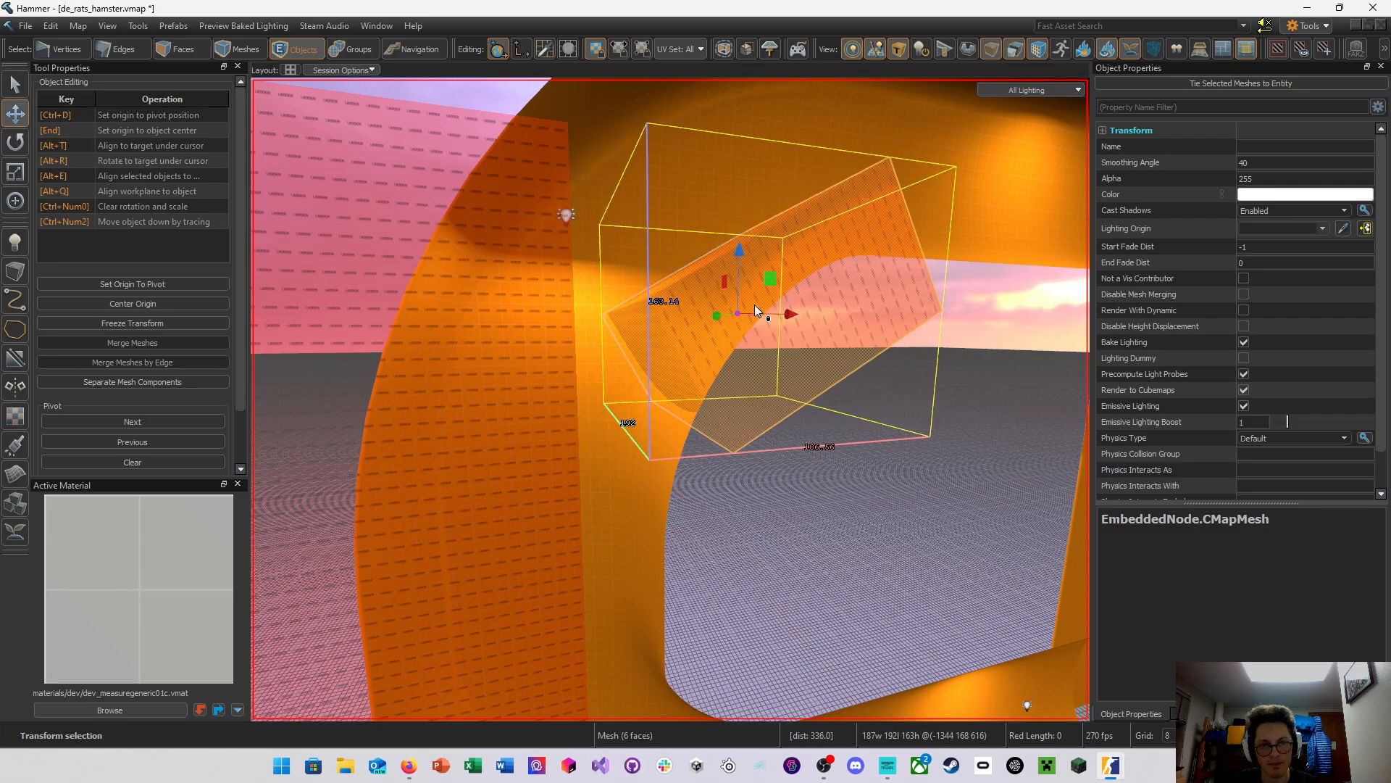
left_click_drag(741, 250, 747, 352)
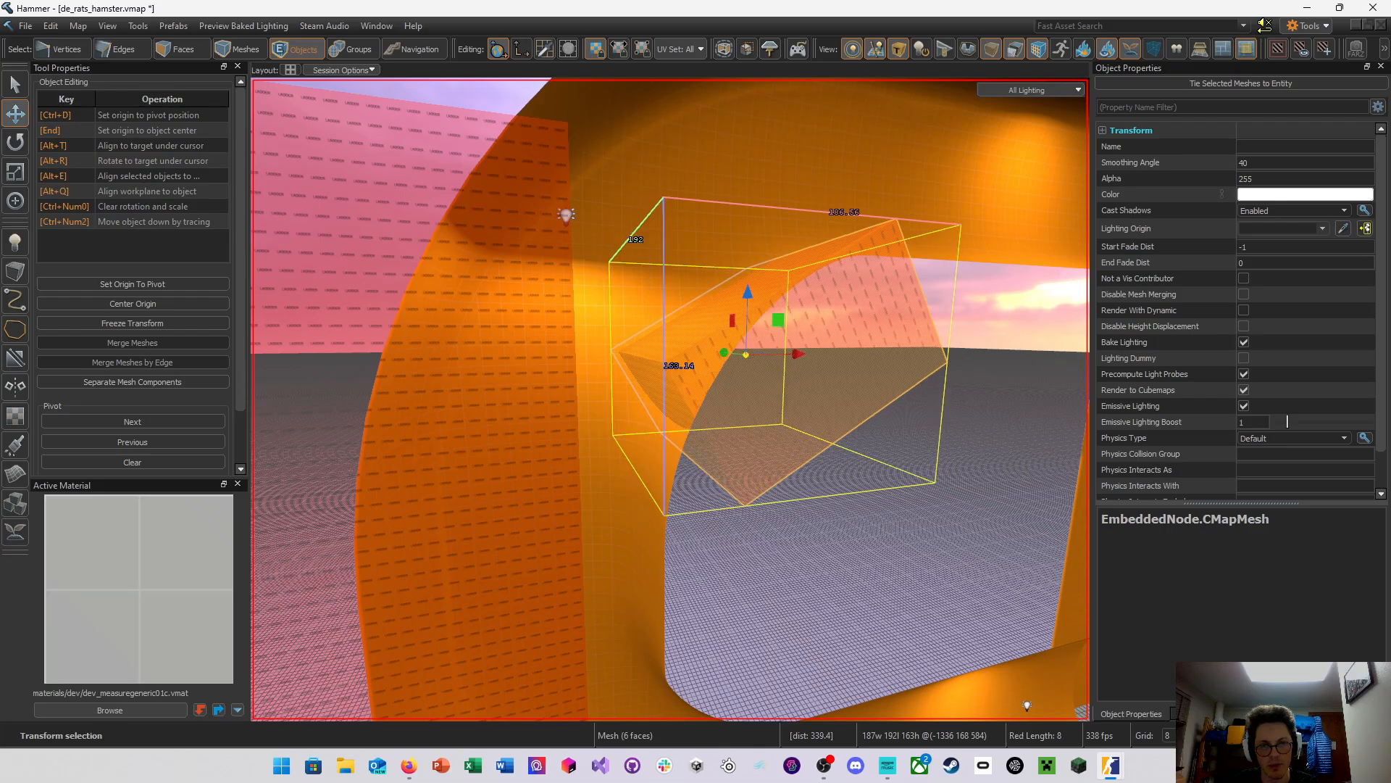
right_click_drag(746, 352, 671, 400)
key("s")
key("w")
key("ctrl+s")
Switch to the four-viewport layout and show the Asset Browser in place of the Front view
right_click_drag(747, 357, 671, 399)
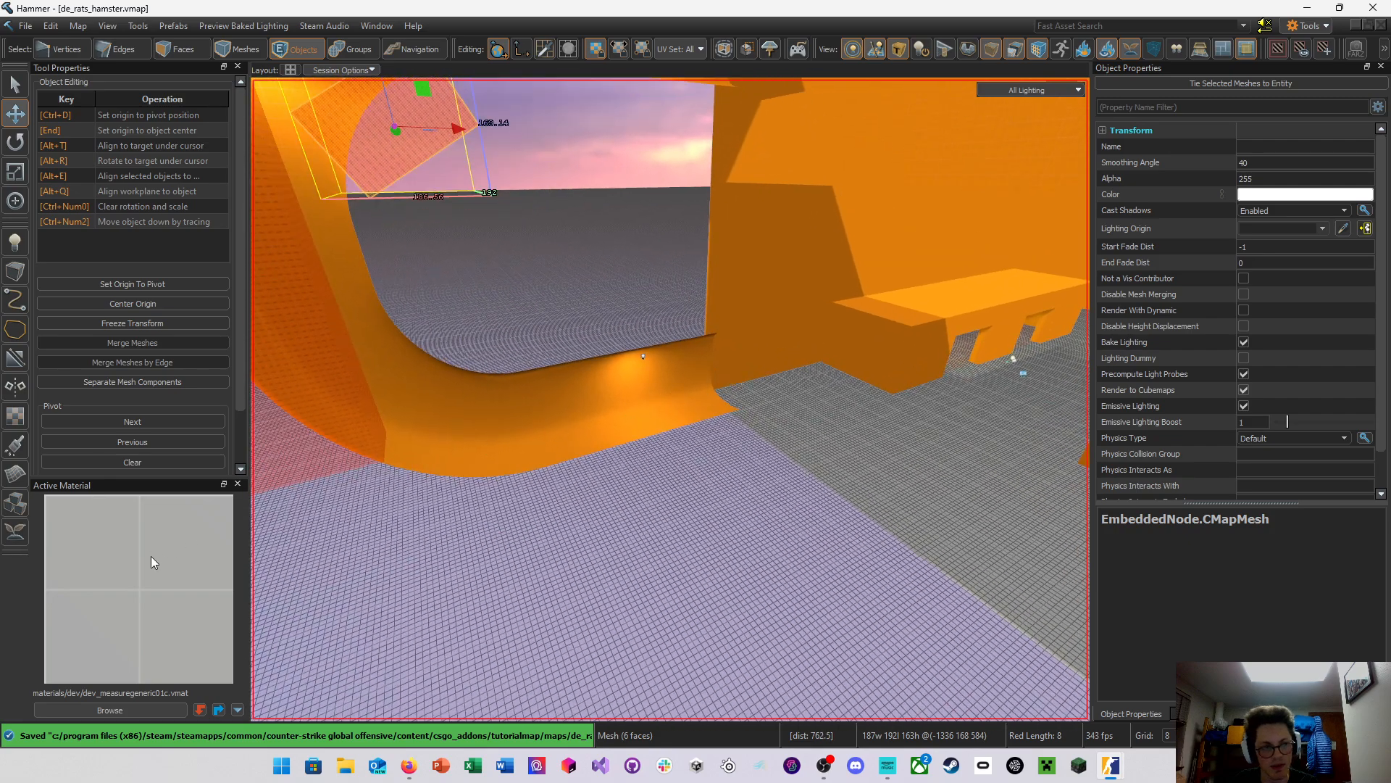
left_click(135, 715)
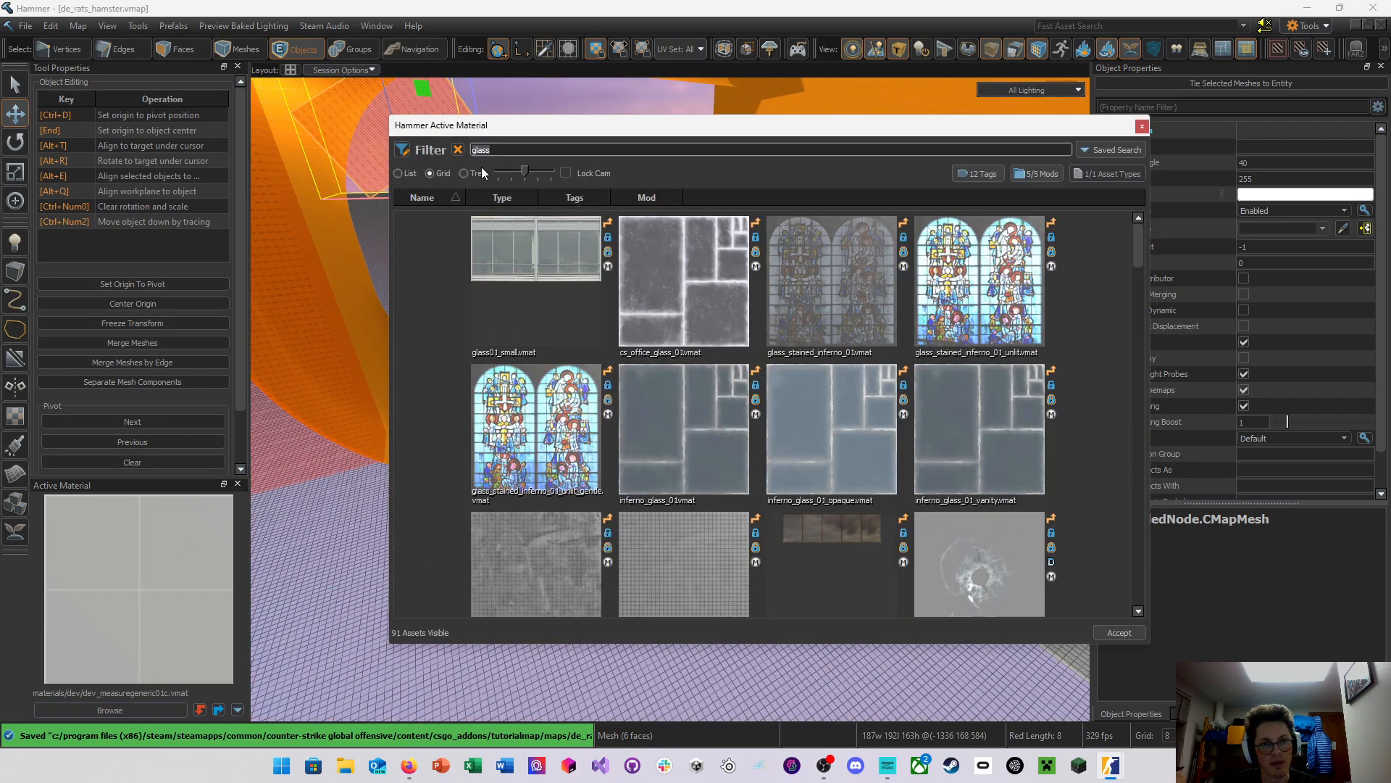
left_click(1141, 127)
key("shift+z")
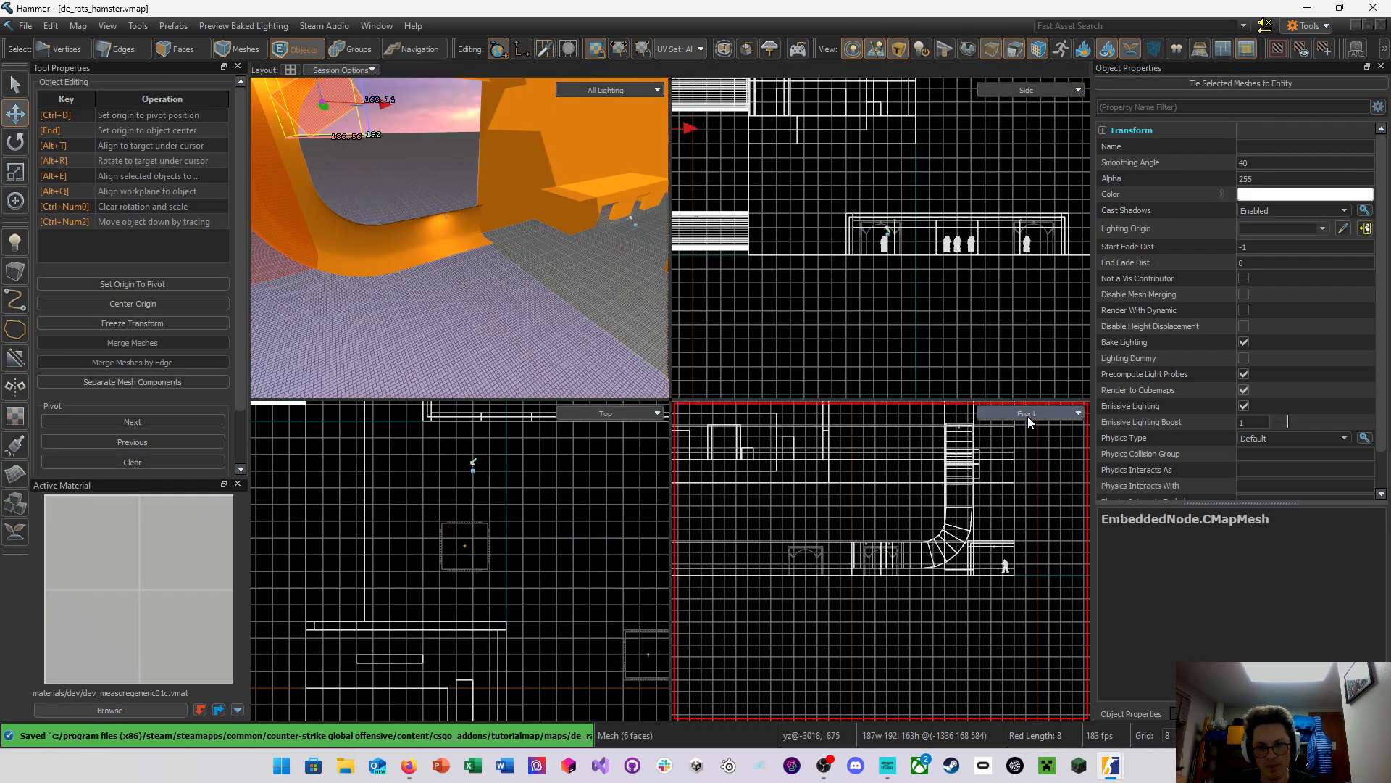
left_click(1028, 416)
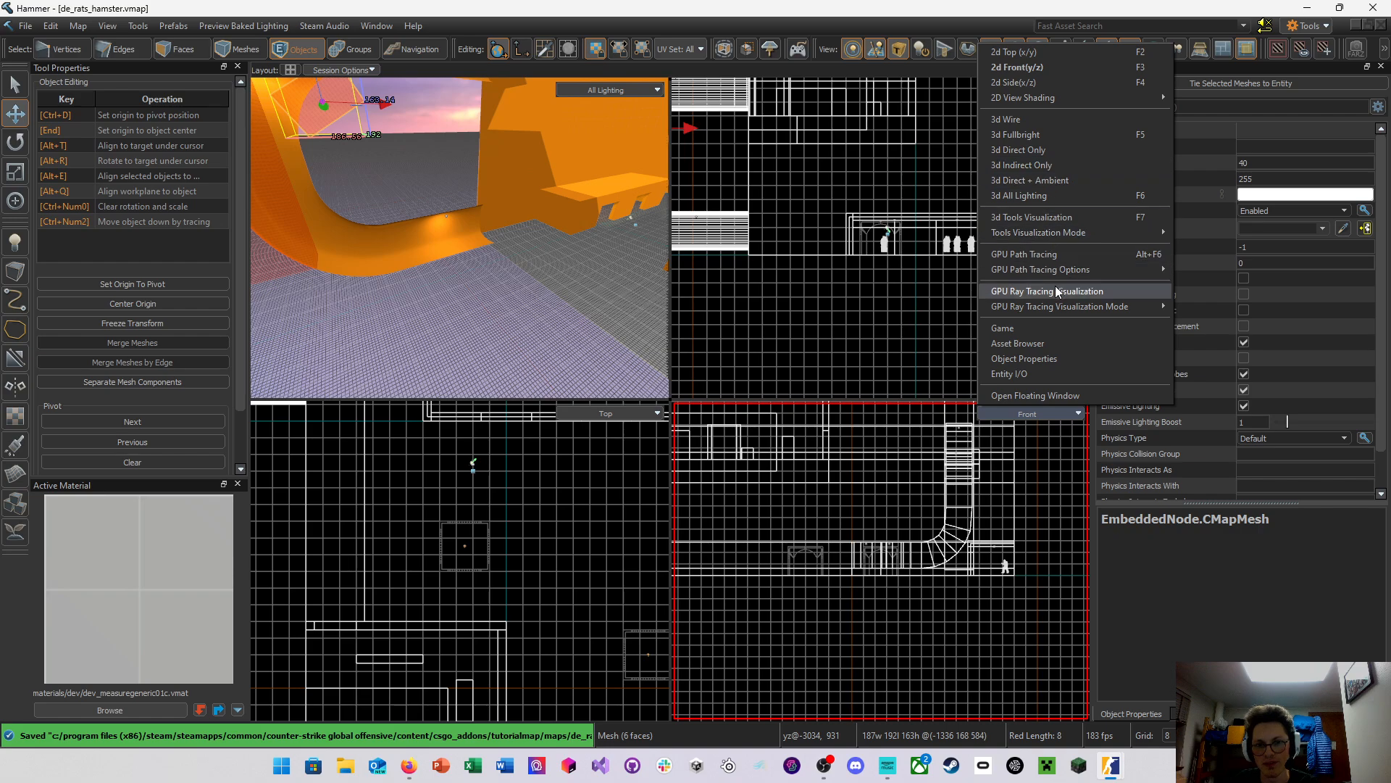
left_click(1058, 342)
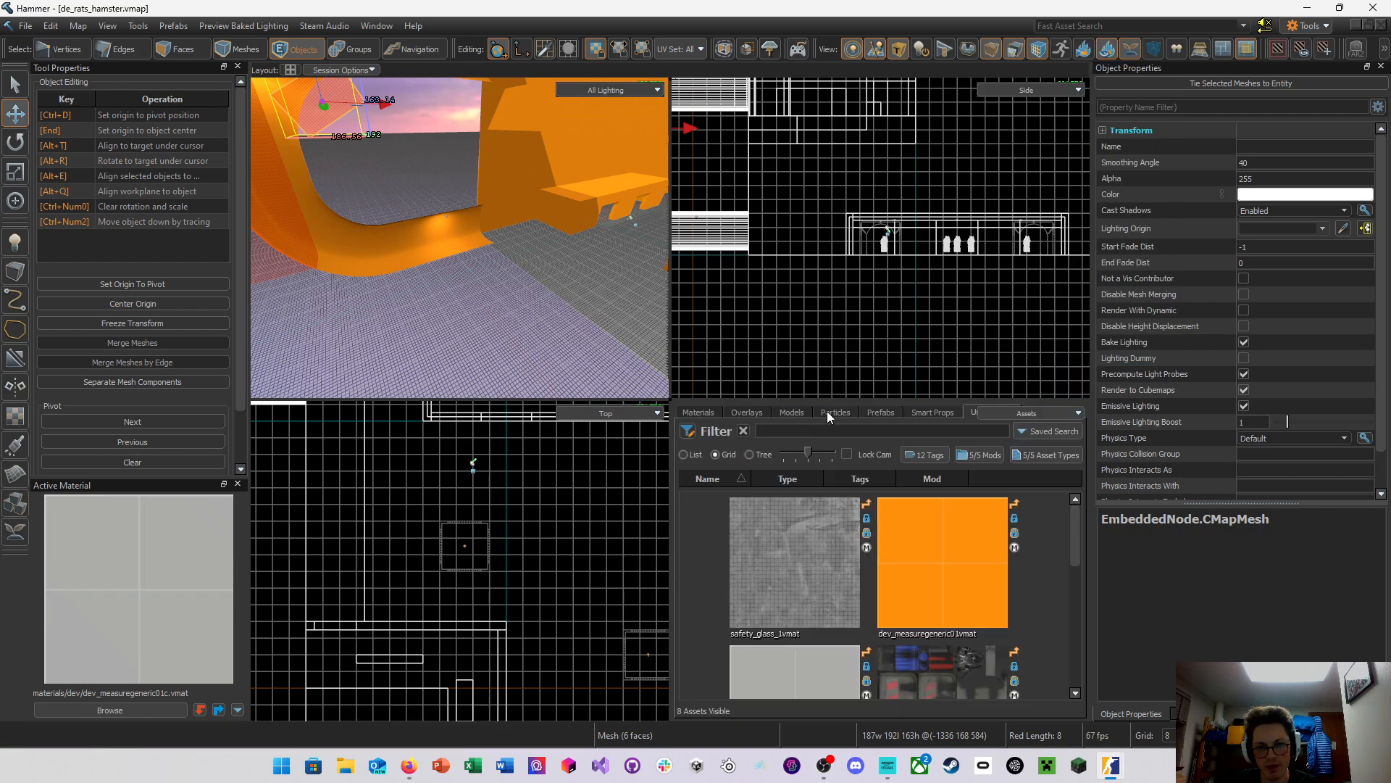
Search the model assets for "ladder" and look through the results with smaller thumbnails
left_click(793, 412)
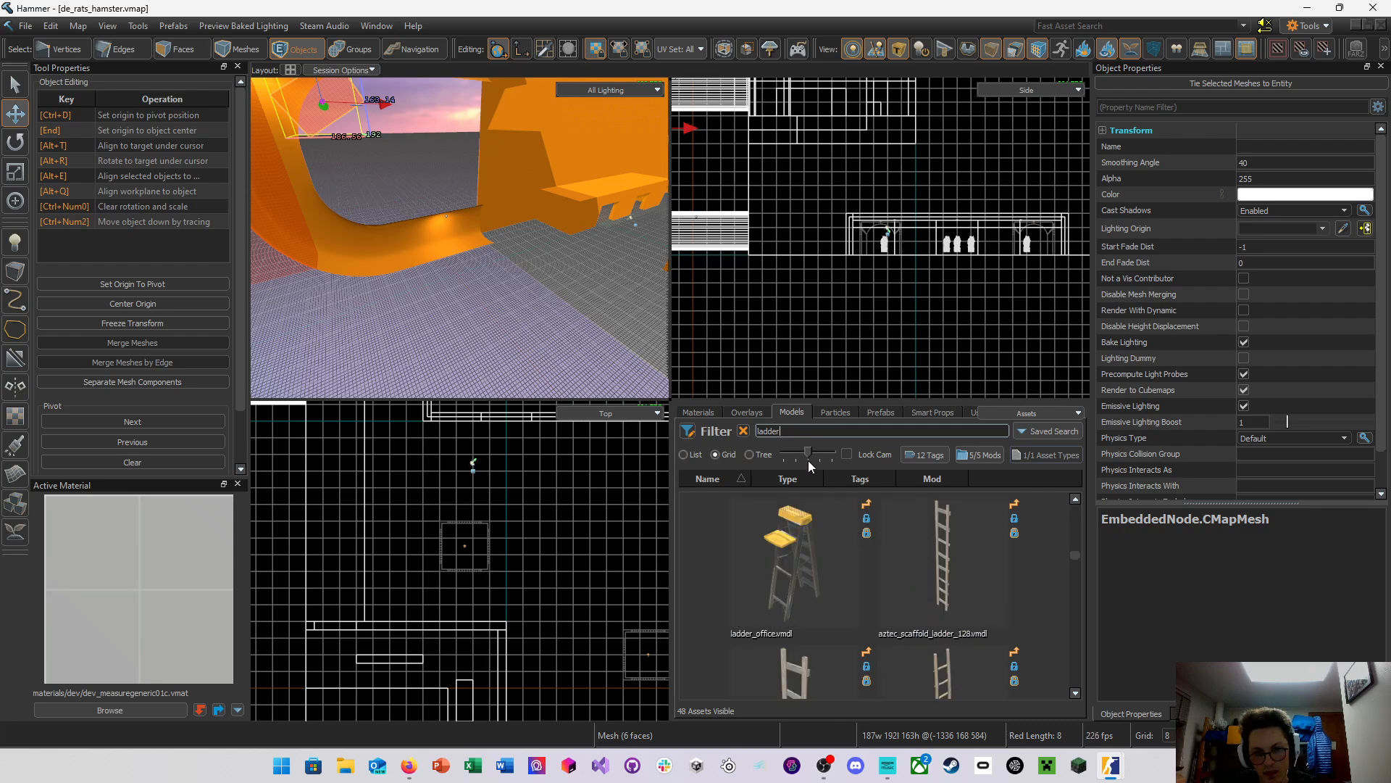
left_click_drag(808, 460, 786, 454)
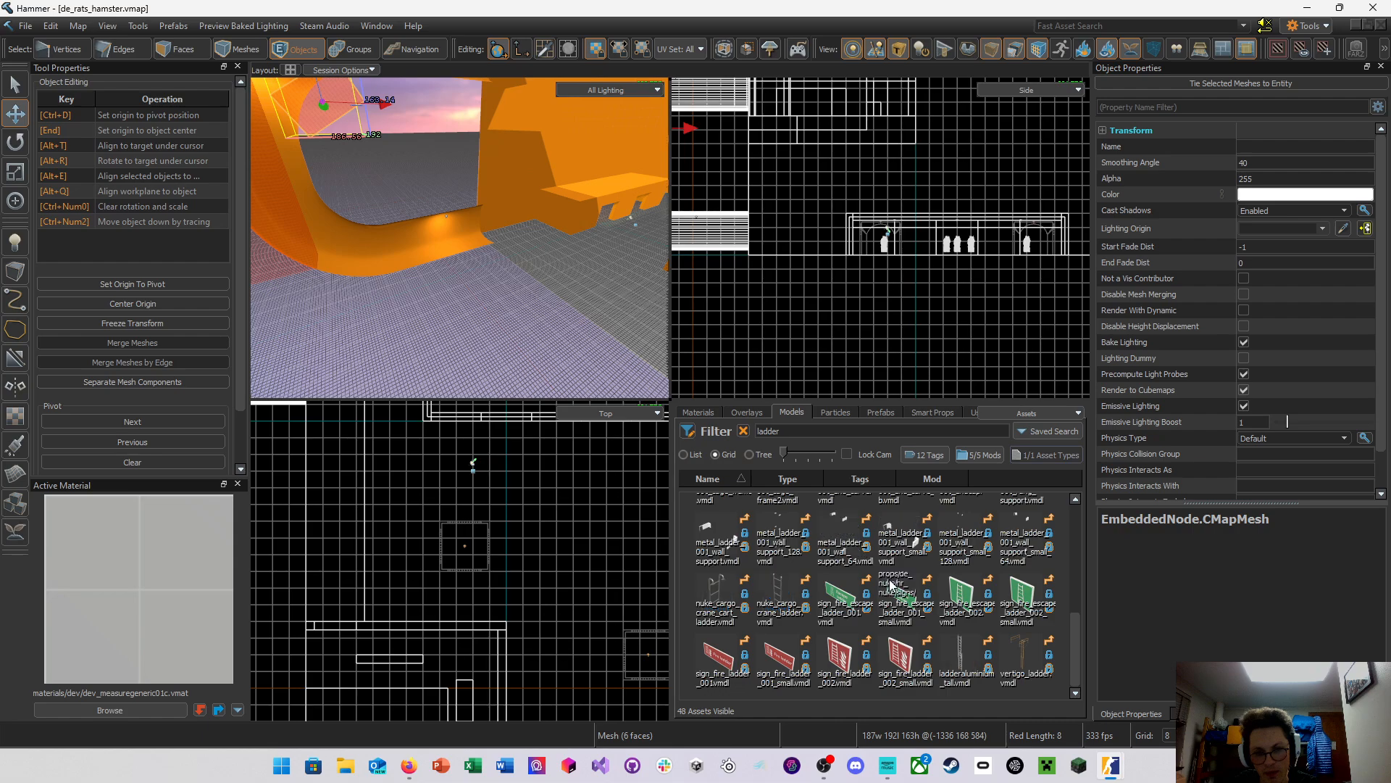
scroll(890, 581, "up", 5)
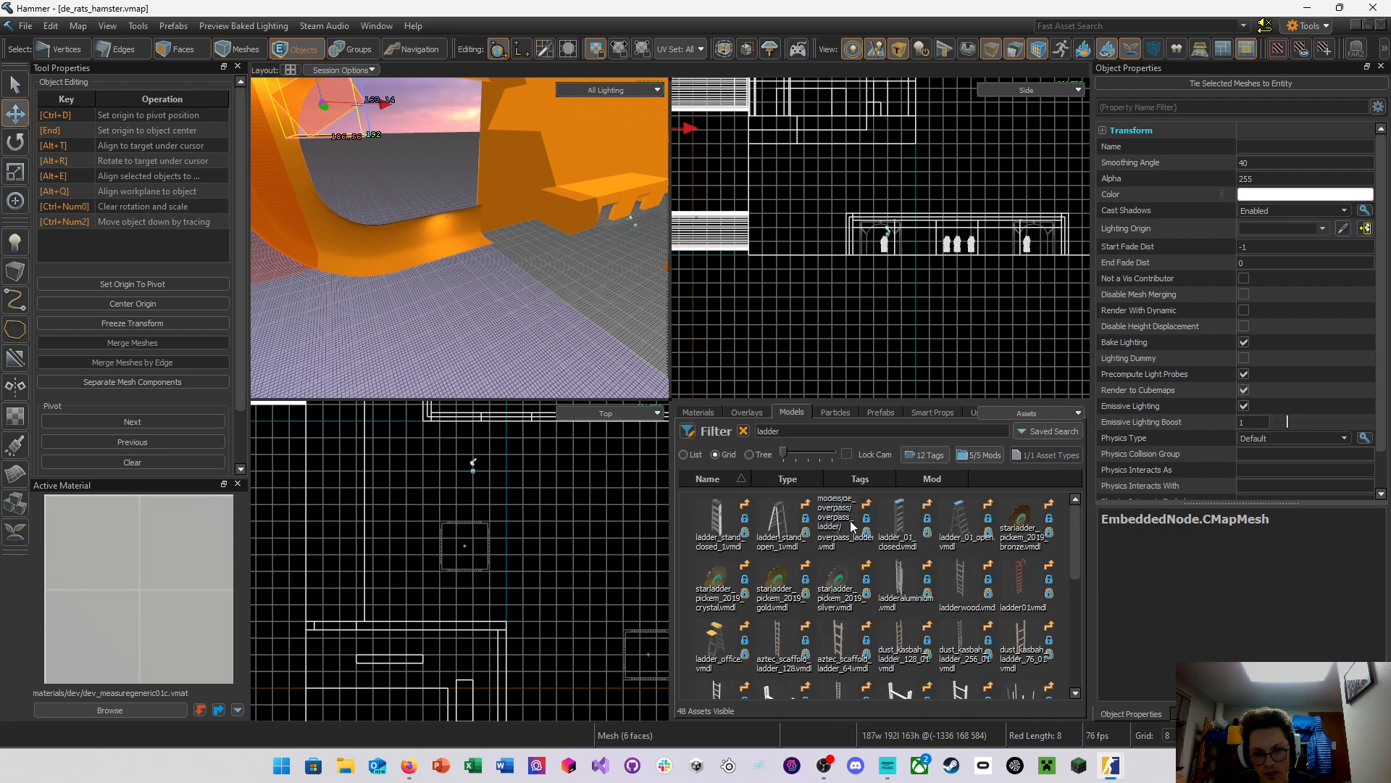
Place the overpass_ladder model on the floor of the climbing tunnel's lower bend
key("z")
key("w")
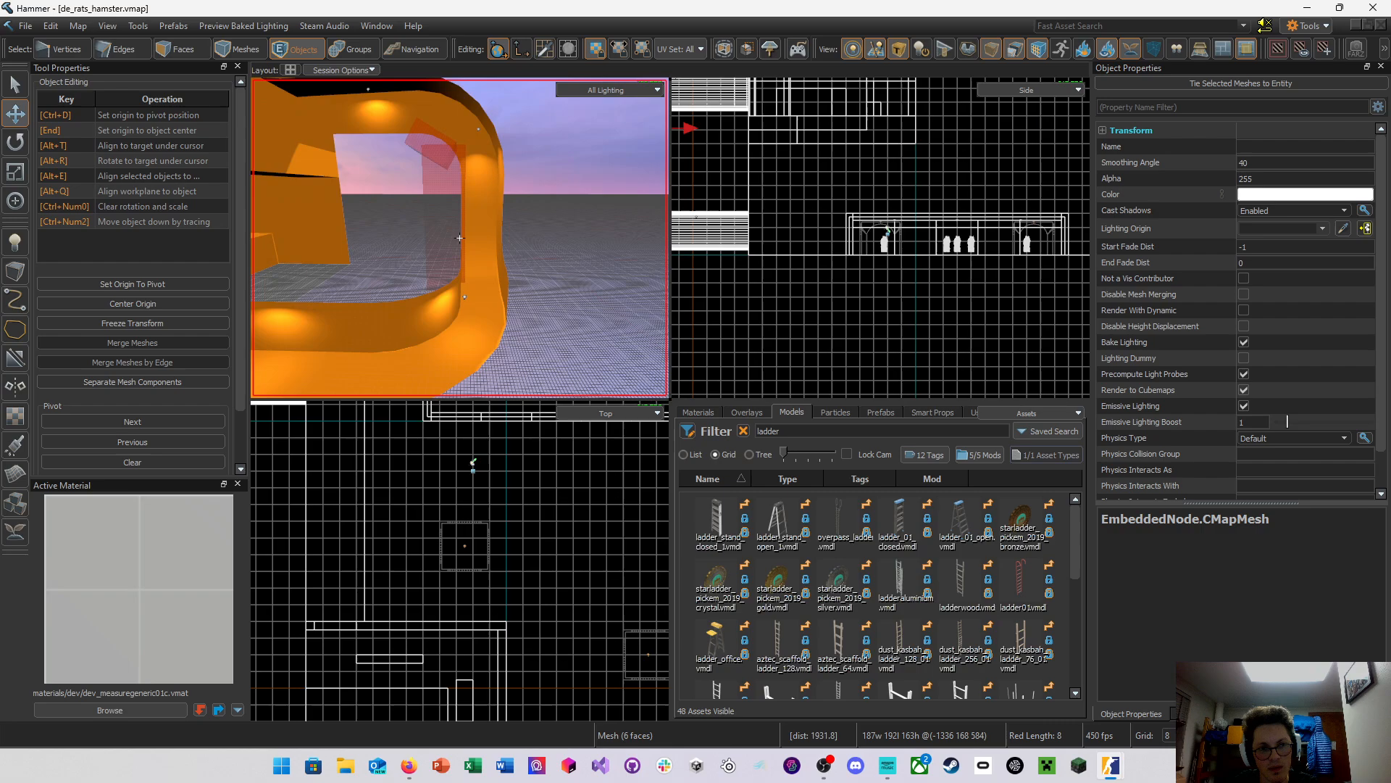
key("z")
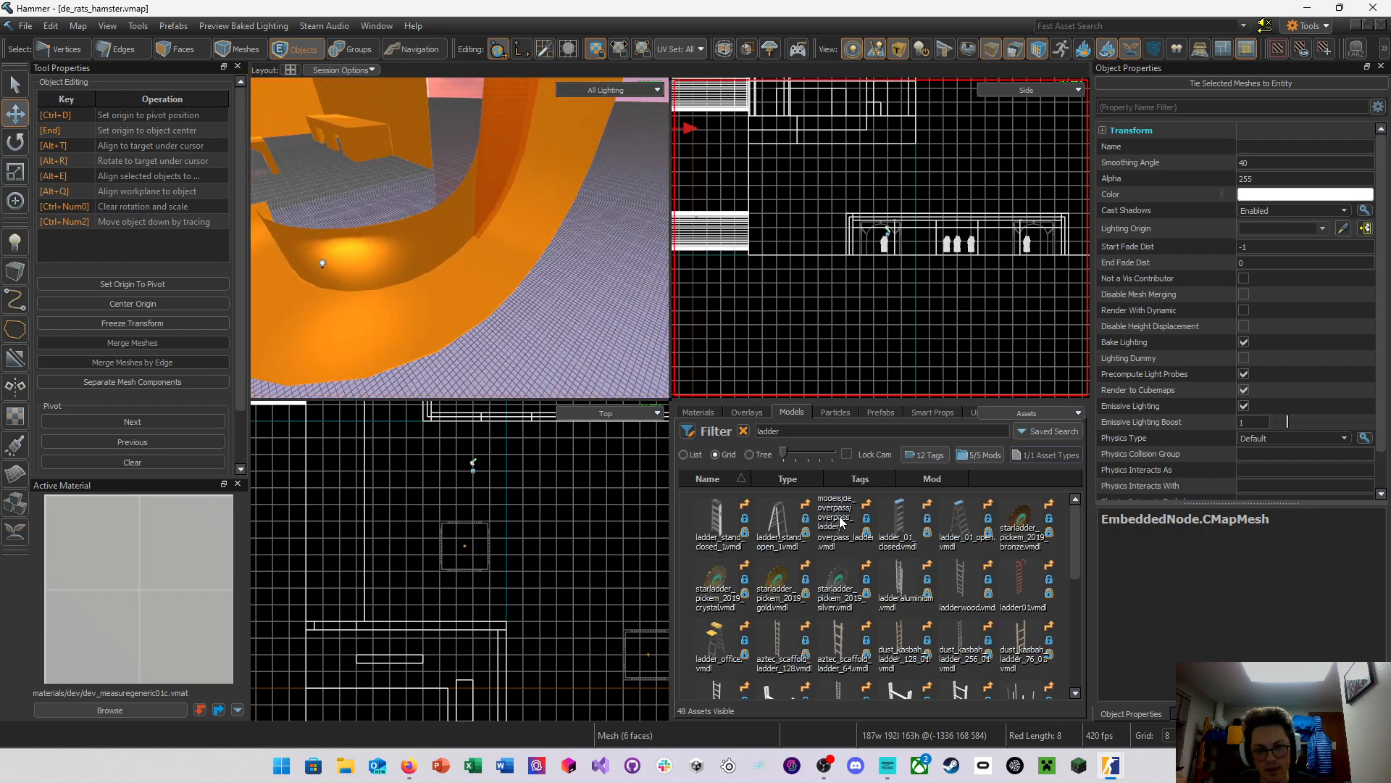
left_click_drag(841, 521, 488, 236)
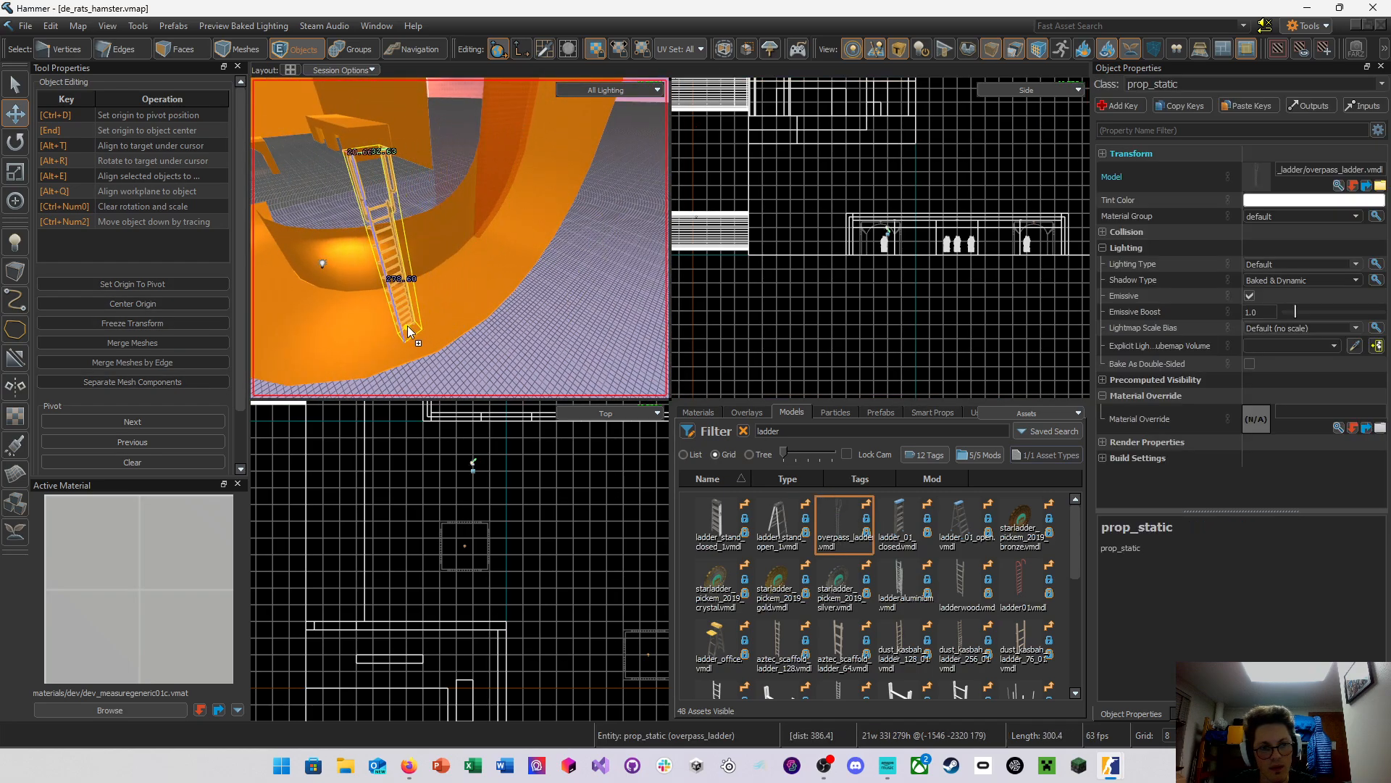
left_click_drag(408, 325, 385, 331)
right_click_drag(536, 292, 523, 291)
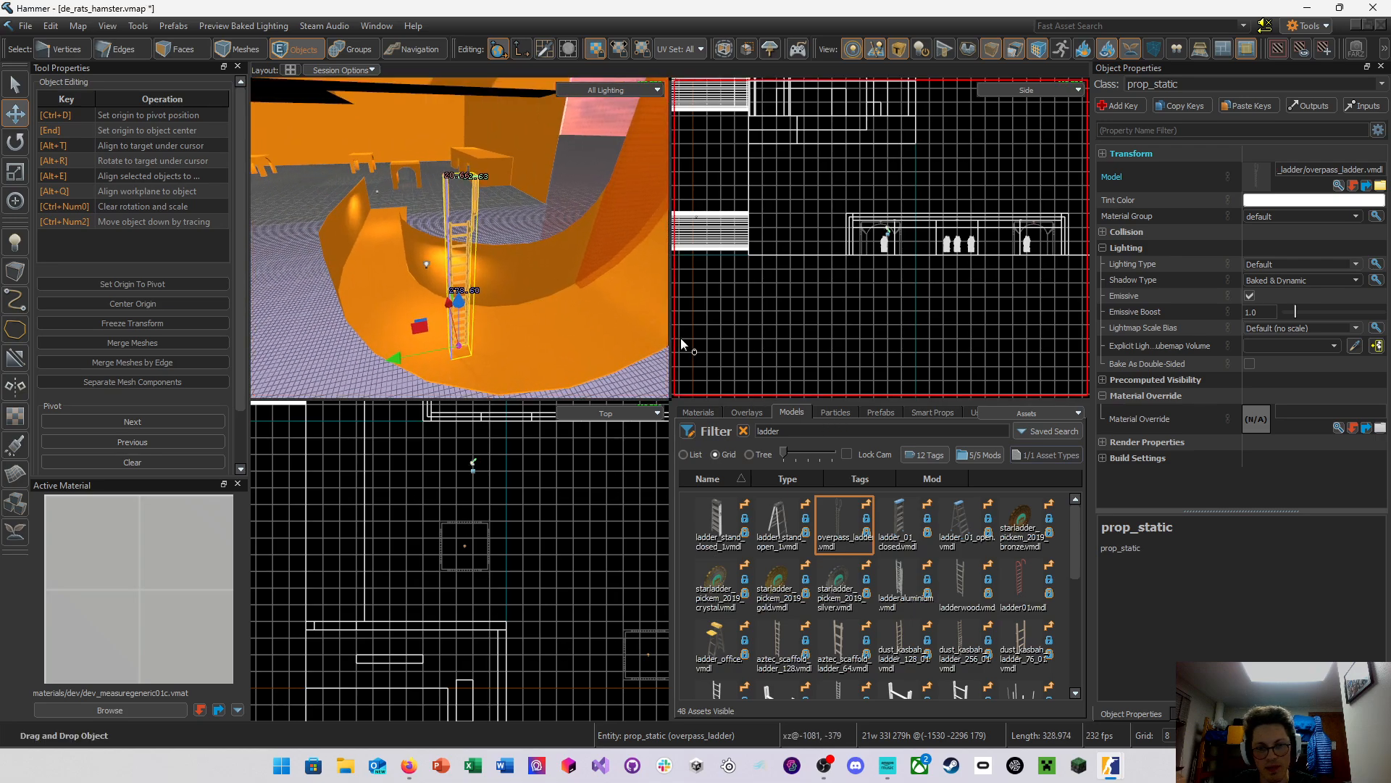
Maximize the 3D view and move the ladder prop along the tunnel to the vertical ladder mesh
key("space")
right_click_drag(622, 606, 616, 606)
key("d")
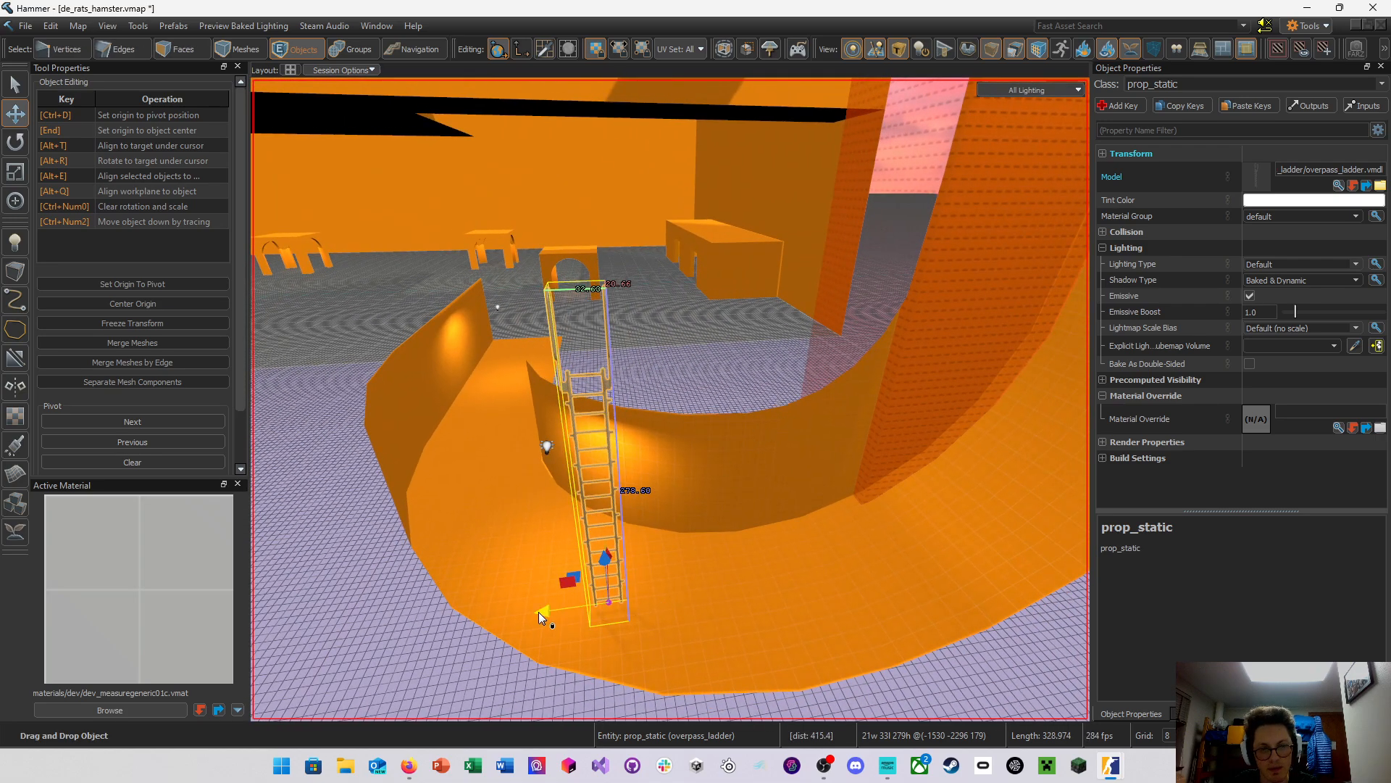
left_click_drag(538, 617, 863, 570)
right_click_drag(862, 570, 670, 399)
key("d")
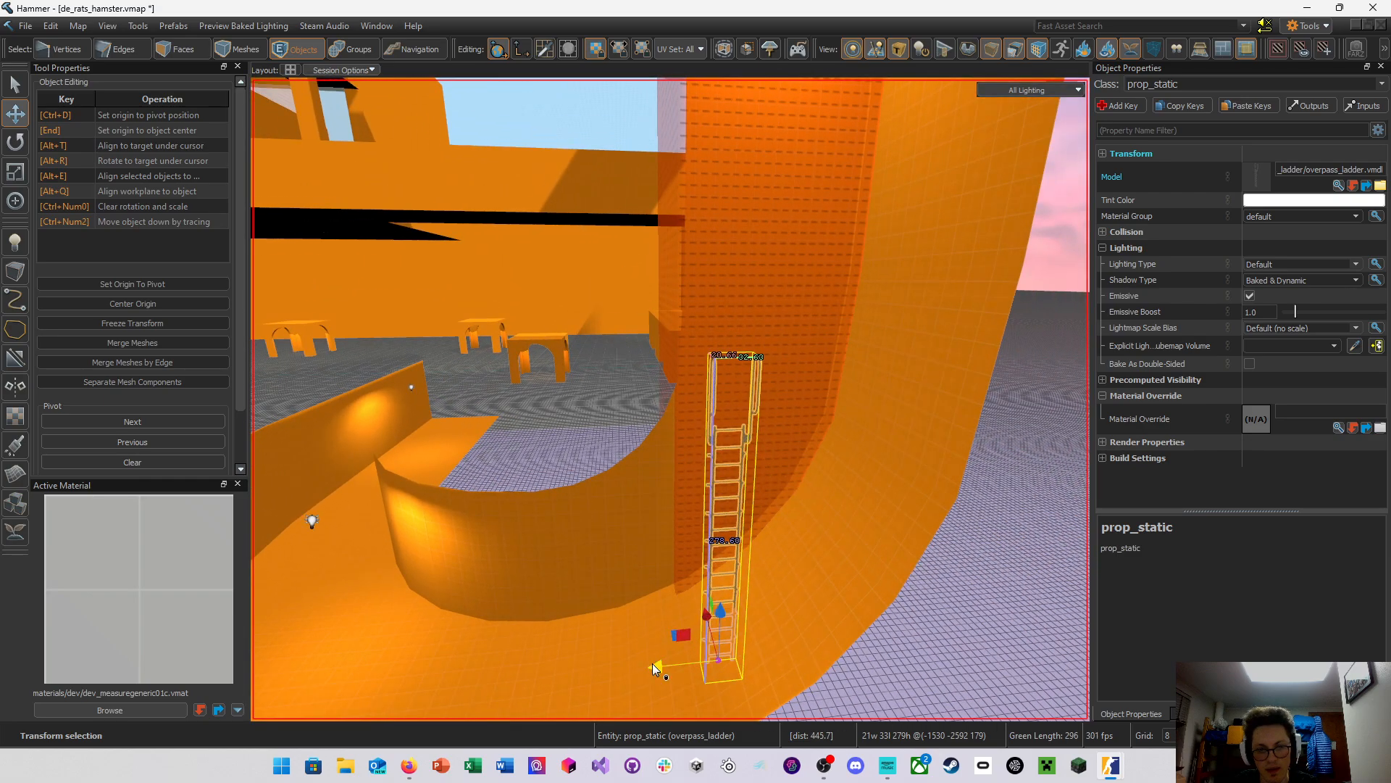
left_click_drag(654, 667, 733, 580)
right_click_drag(733, 579, 698, 650)
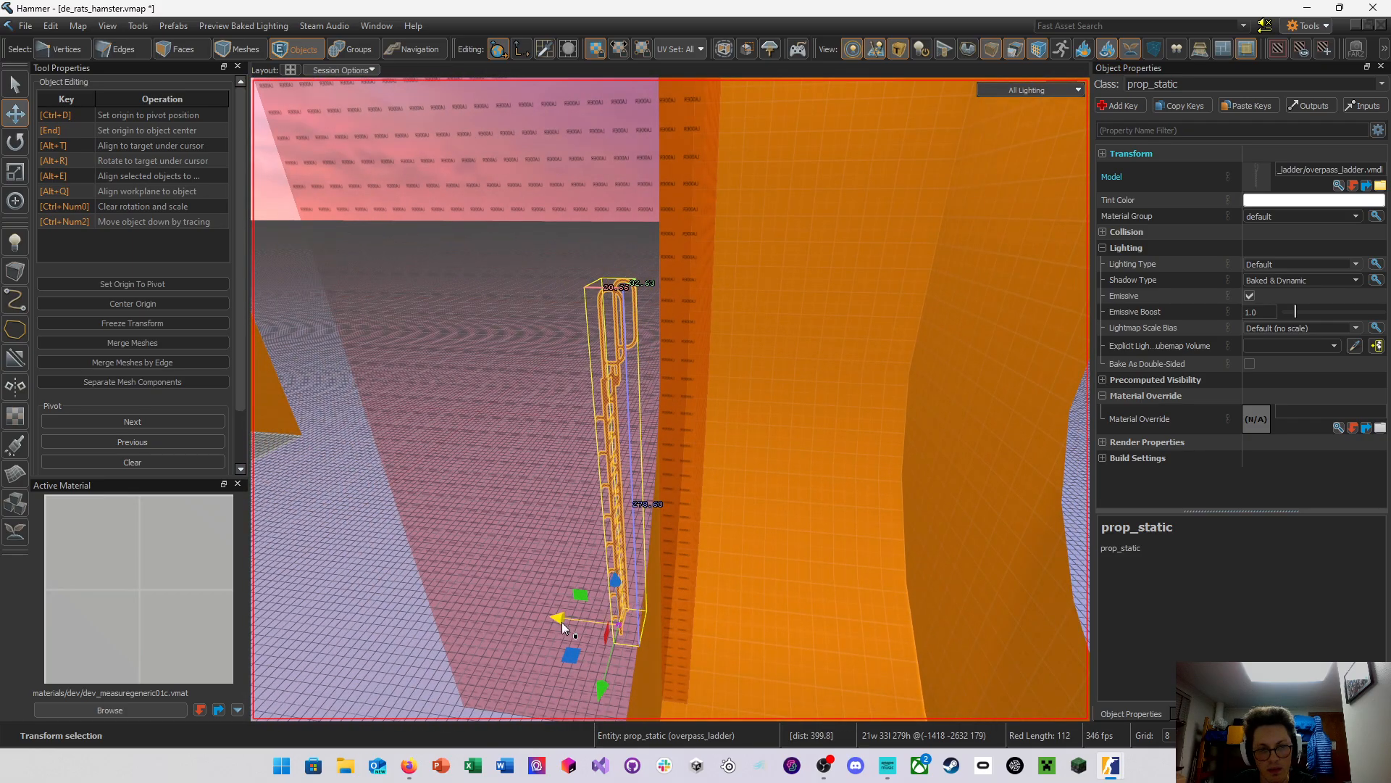
Shift the ladder prop sideways until it sits against the face of the vertical ladder mesh
left_click_drag(563, 626, 665, 634)
right_click_drag(670, 635, 671, 399)
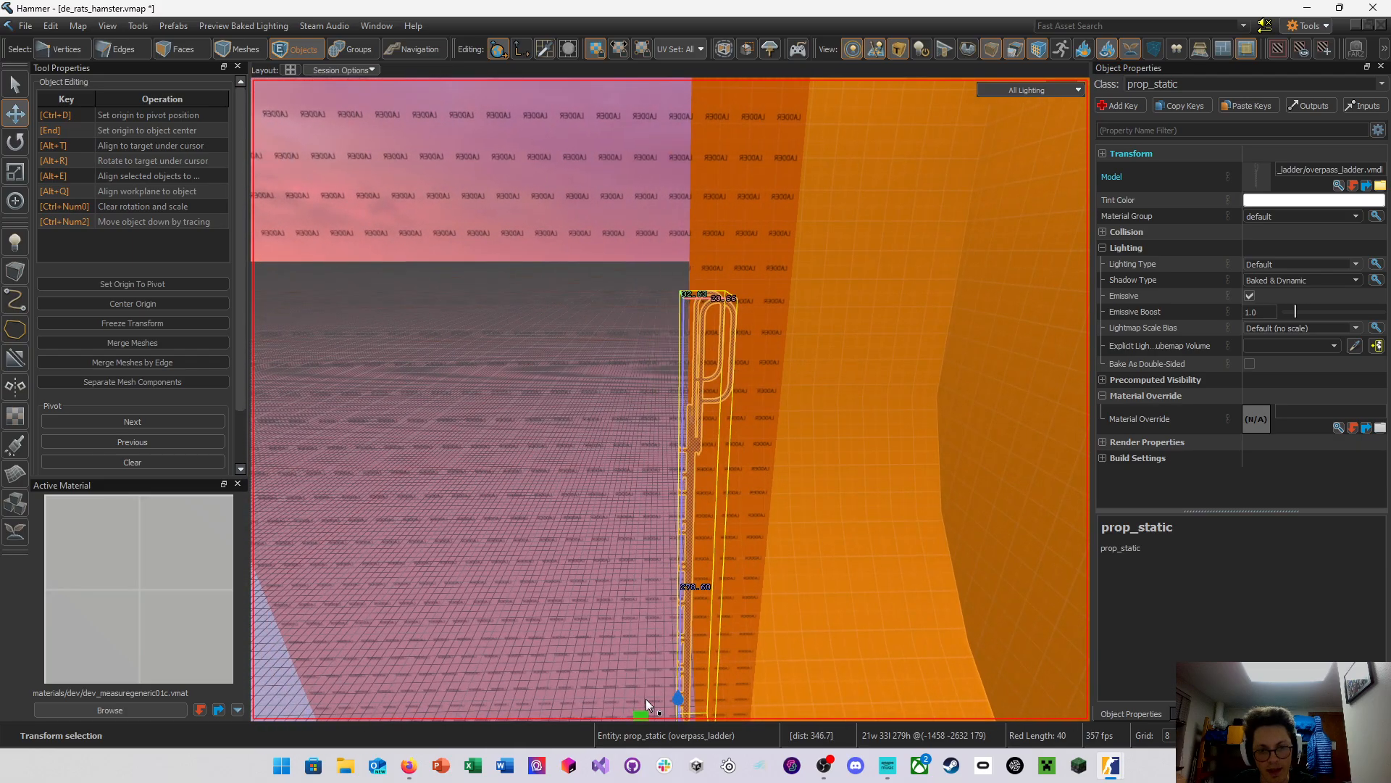
scroll(647, 704, "up", 2)
left_click_drag(684, 590, 706, 589)
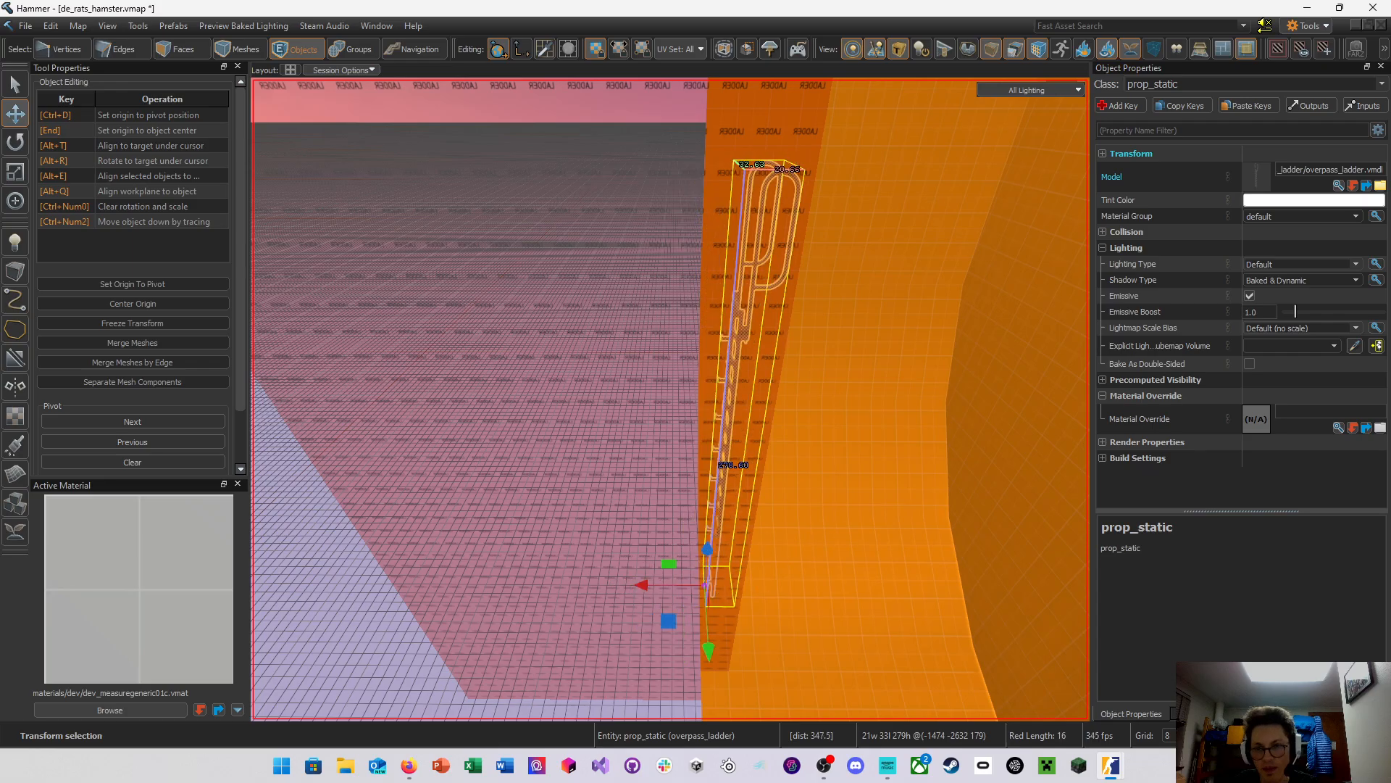
right_click_drag(670, 400, 671, 399)
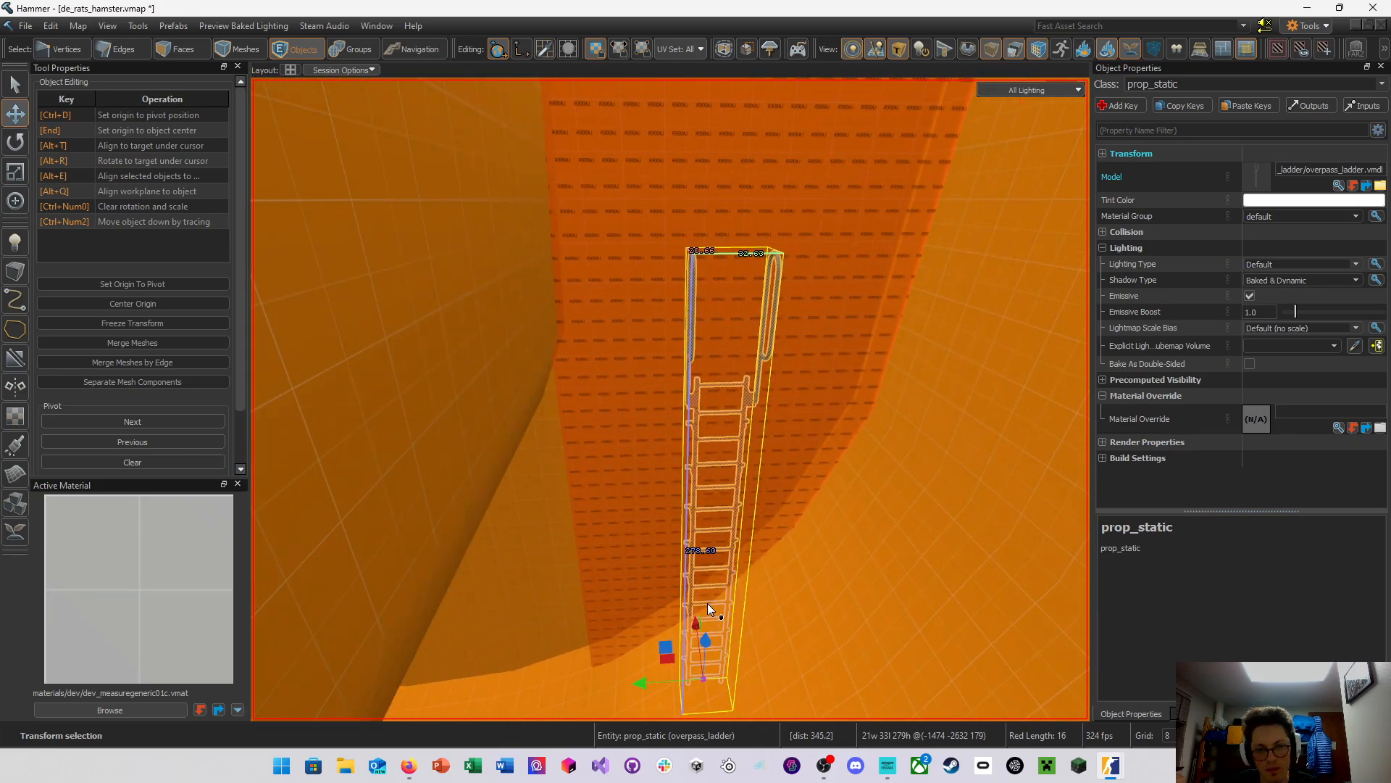
Clone the ladder prop upward along the vertical ladder mesh and adjust the copy's height to stack it on the first
left_click_drag(706, 639, 710, 583)
right_click_drag(711, 583, 743, 591)
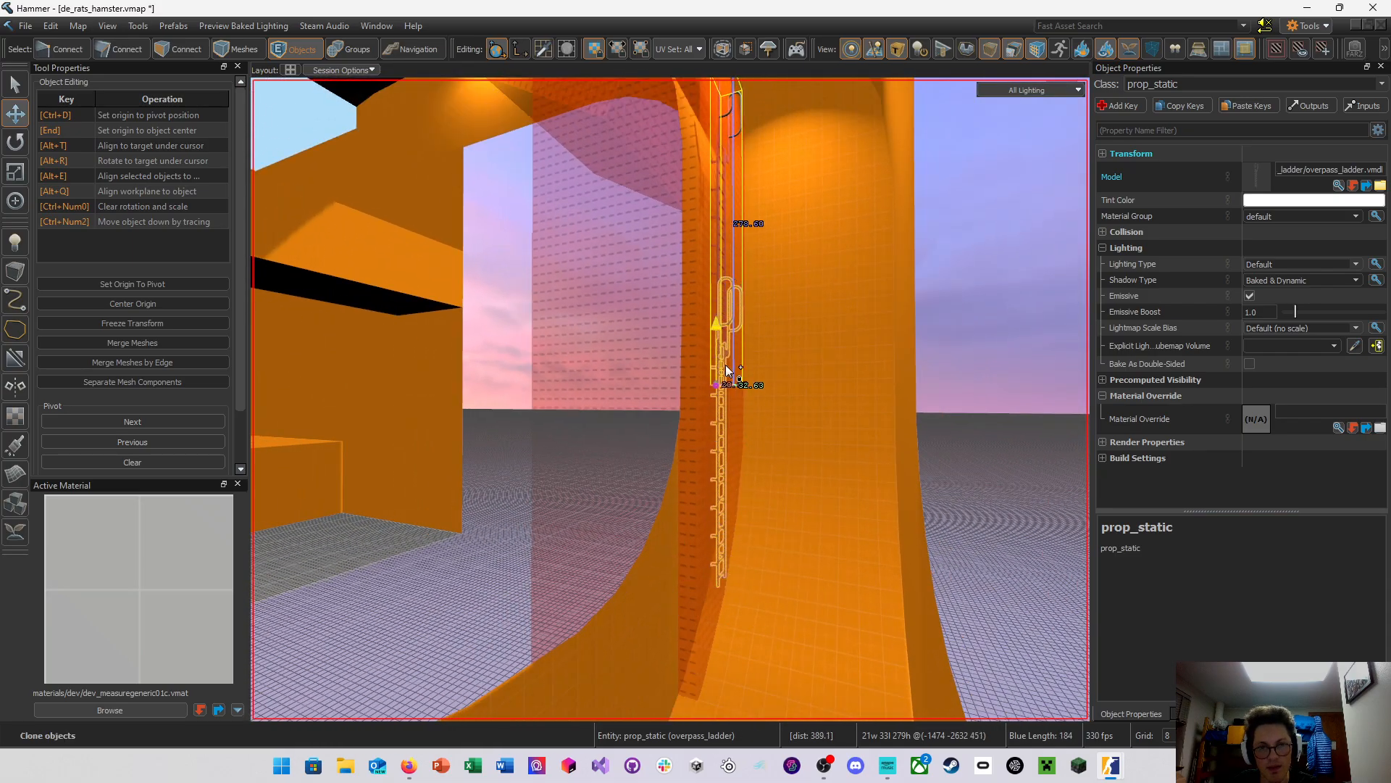
right_click_drag(740, 342, 671, 400)
left_click_drag(713, 580, 713, 633)
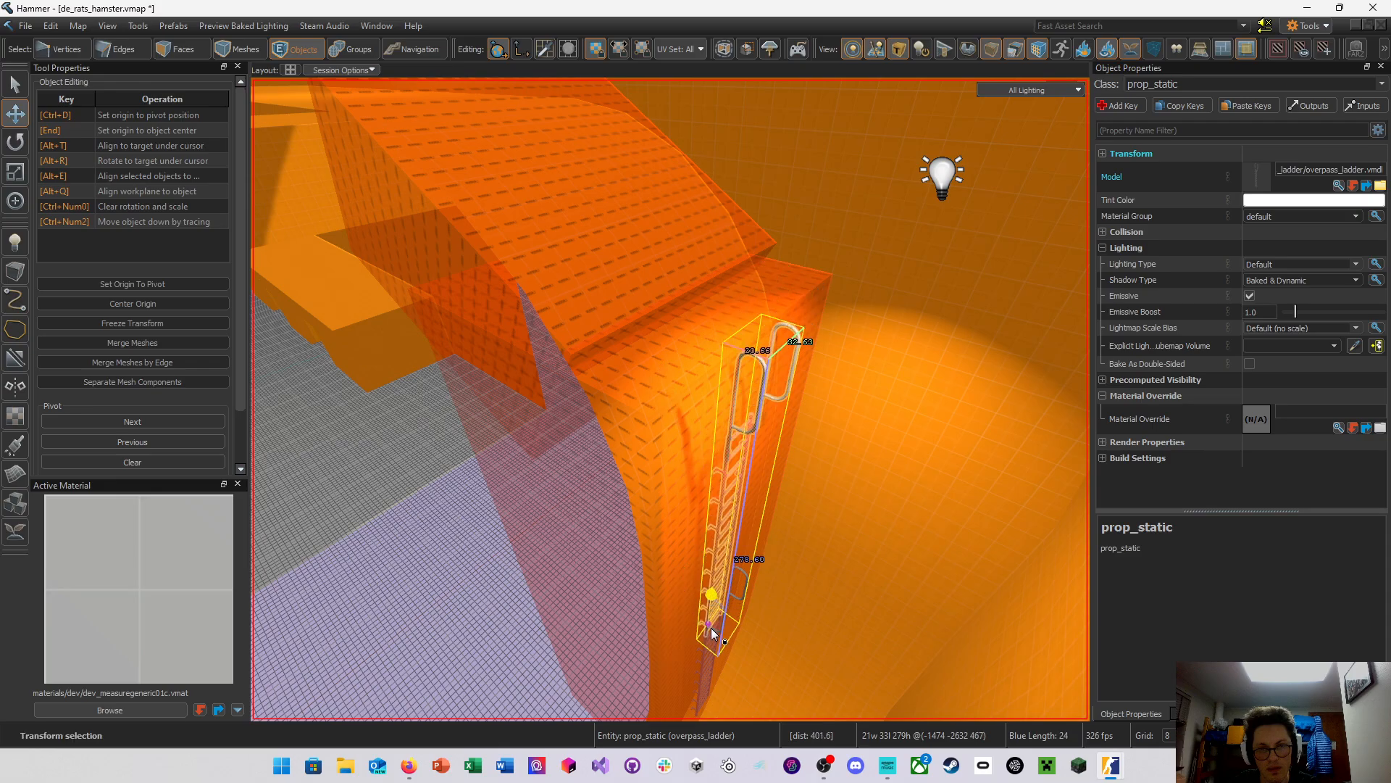
Narrow the climbing tunnel's vertical ladder mesh from both sides to 32 units so it matches the ladder props' width
right_click_drag(734, 555, 778, 515)
left_click(742, 380)
right_click_drag(741, 380, 671, 399)
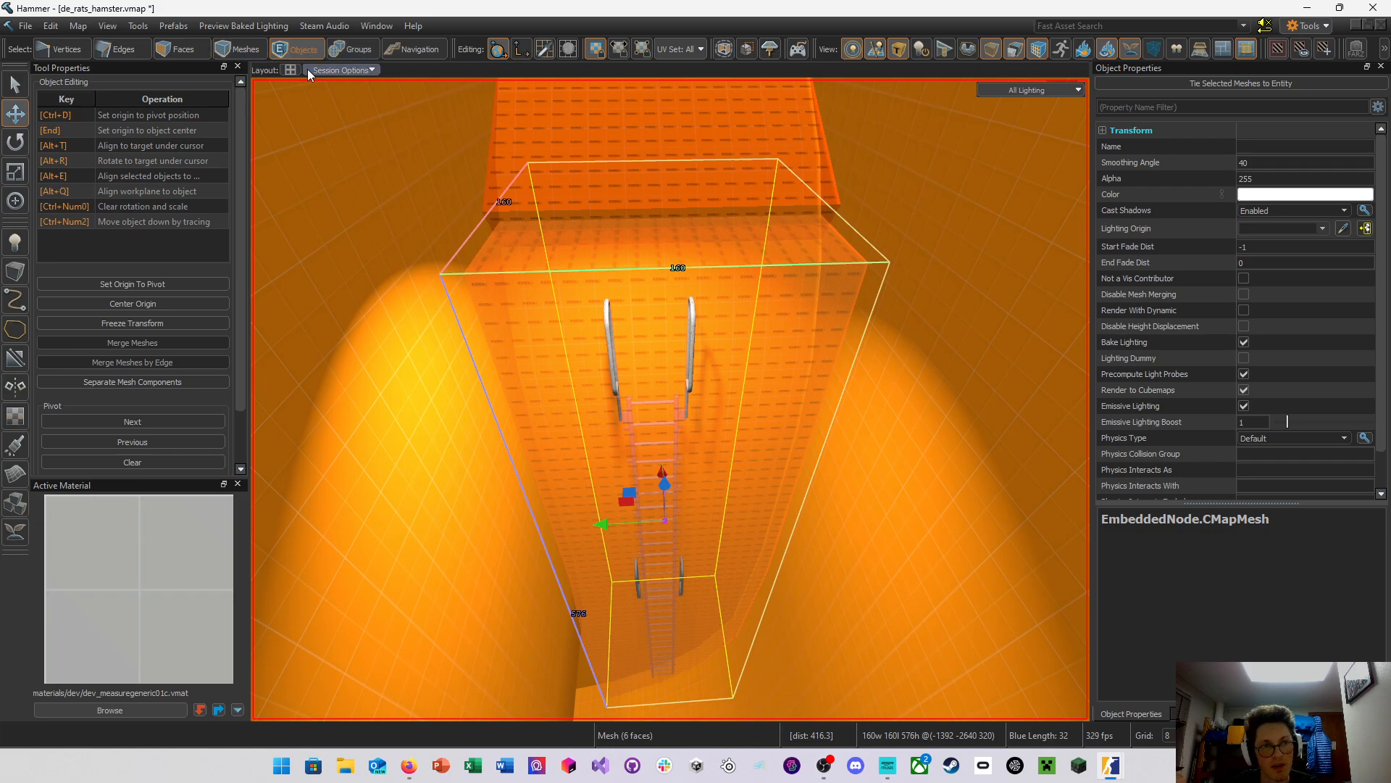
right_click_drag(622, 426, 670, 400)
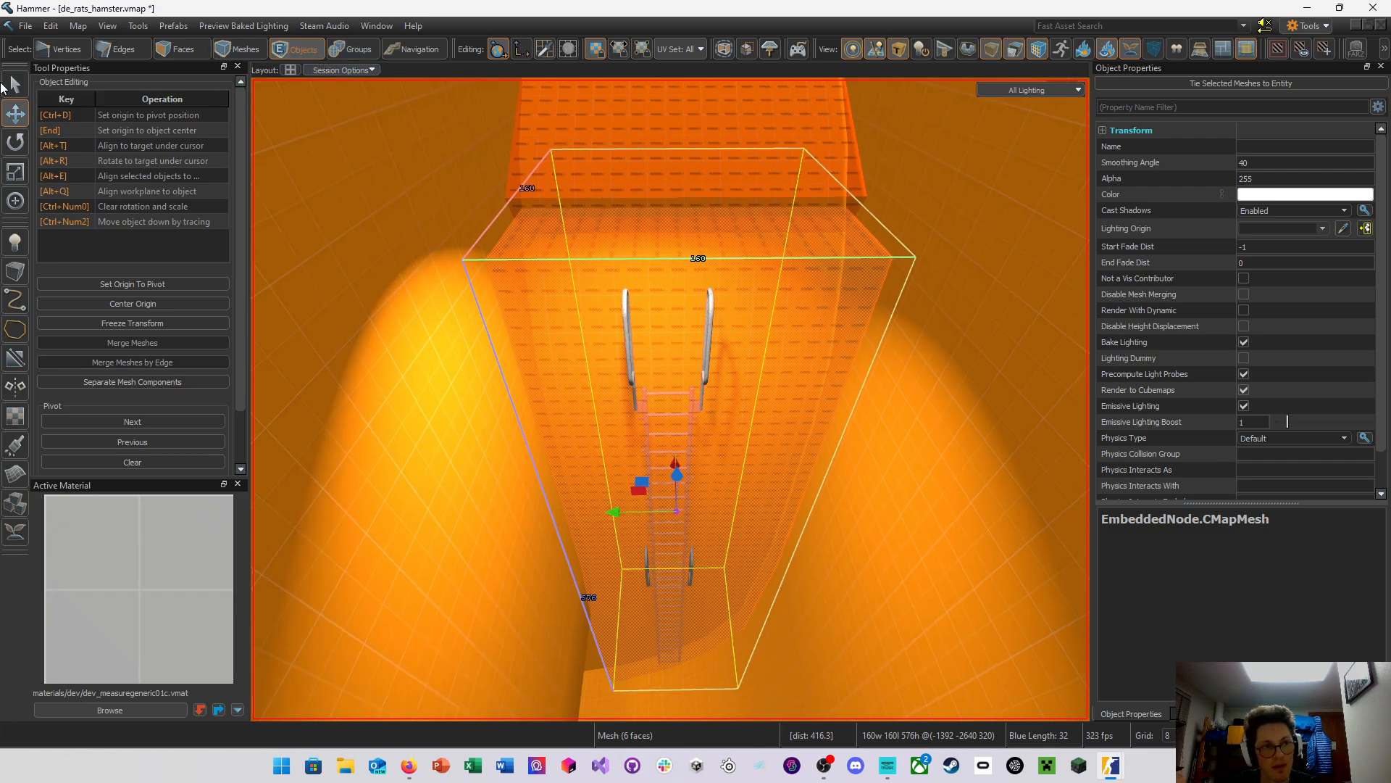
left_click(13, 85)
left_click_drag(603, 510, 675, 514)
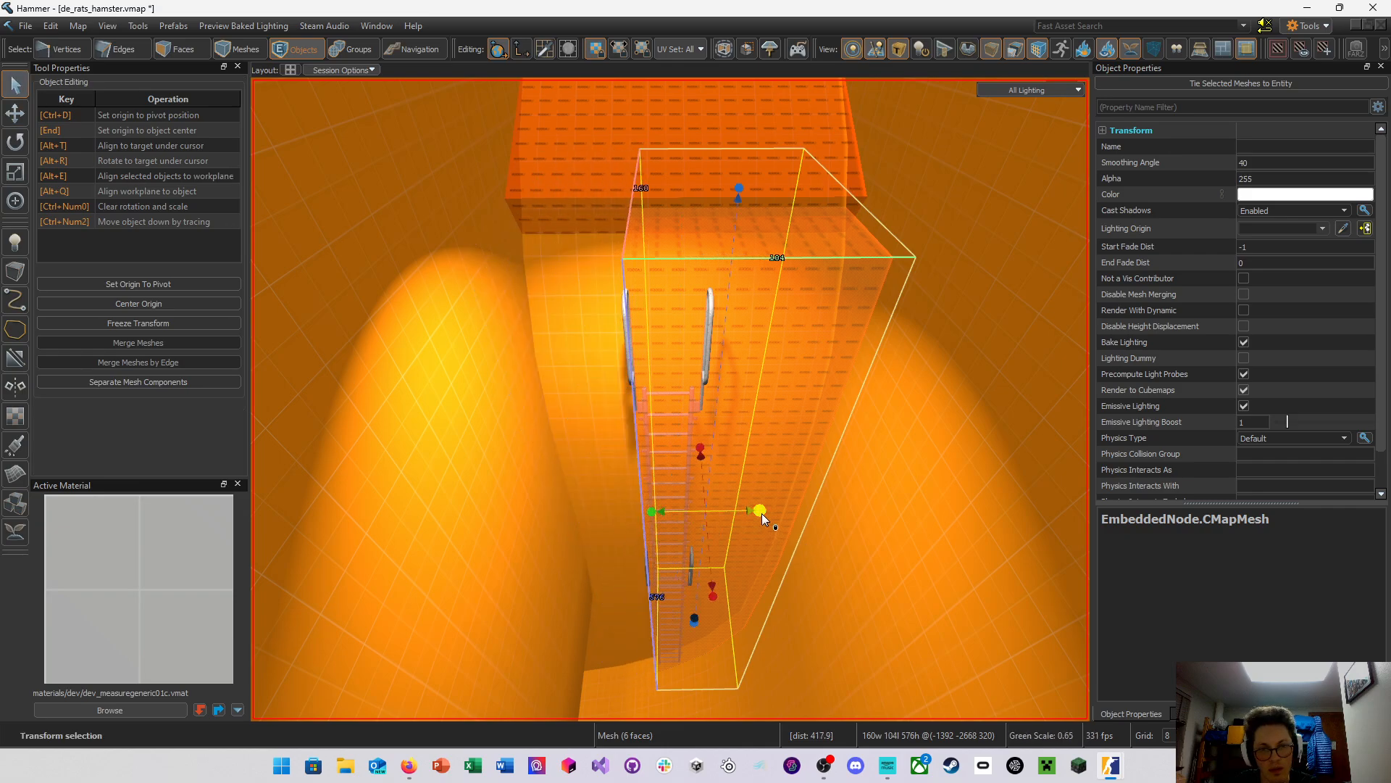
left_click_drag(763, 513, 689, 521)
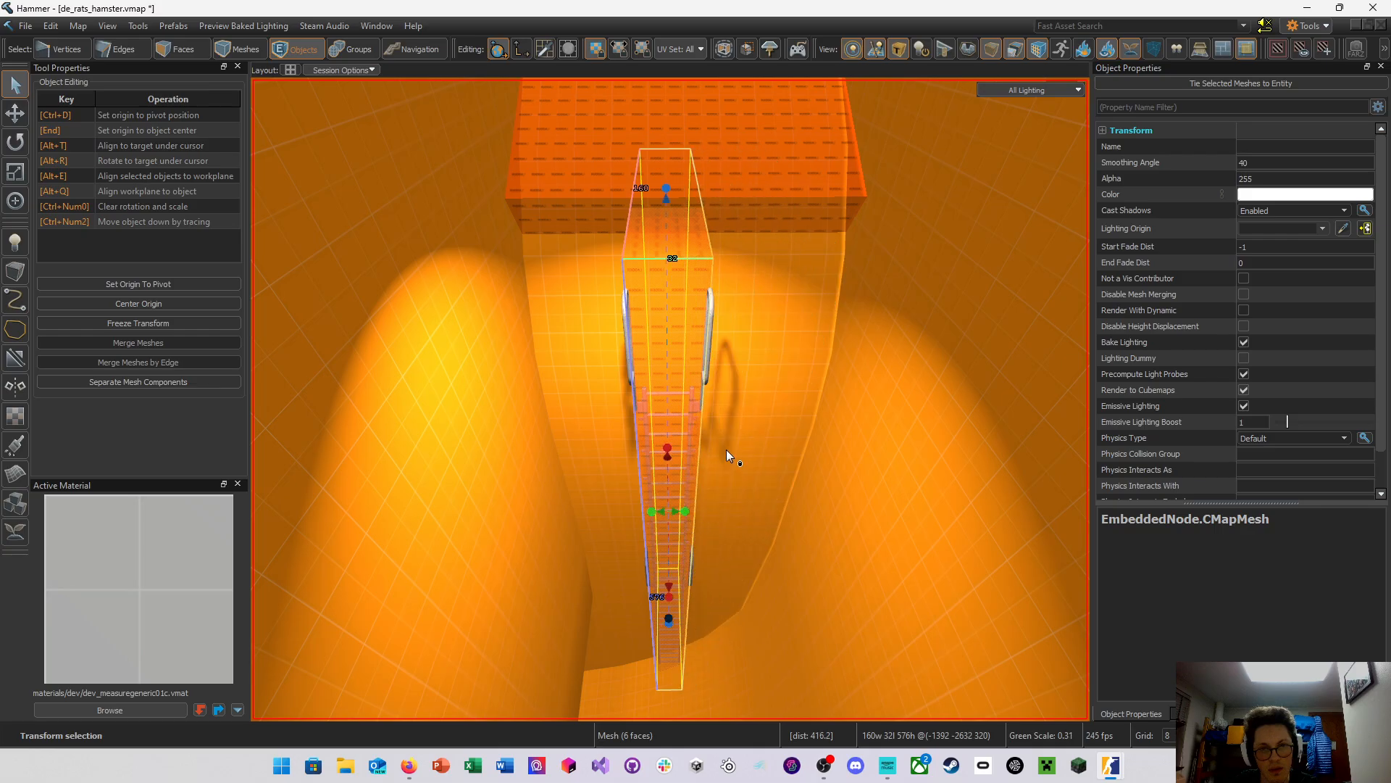
Select both ladder props together with the narrowed ladder mesh and shift them 8 units sideways across the tunnel
mouse_move(726, 449)
right_mouse_down()
mouse_move(670, 400)
mouse_move(727, 446)
right_mouse_up()
left_click(641, 294)
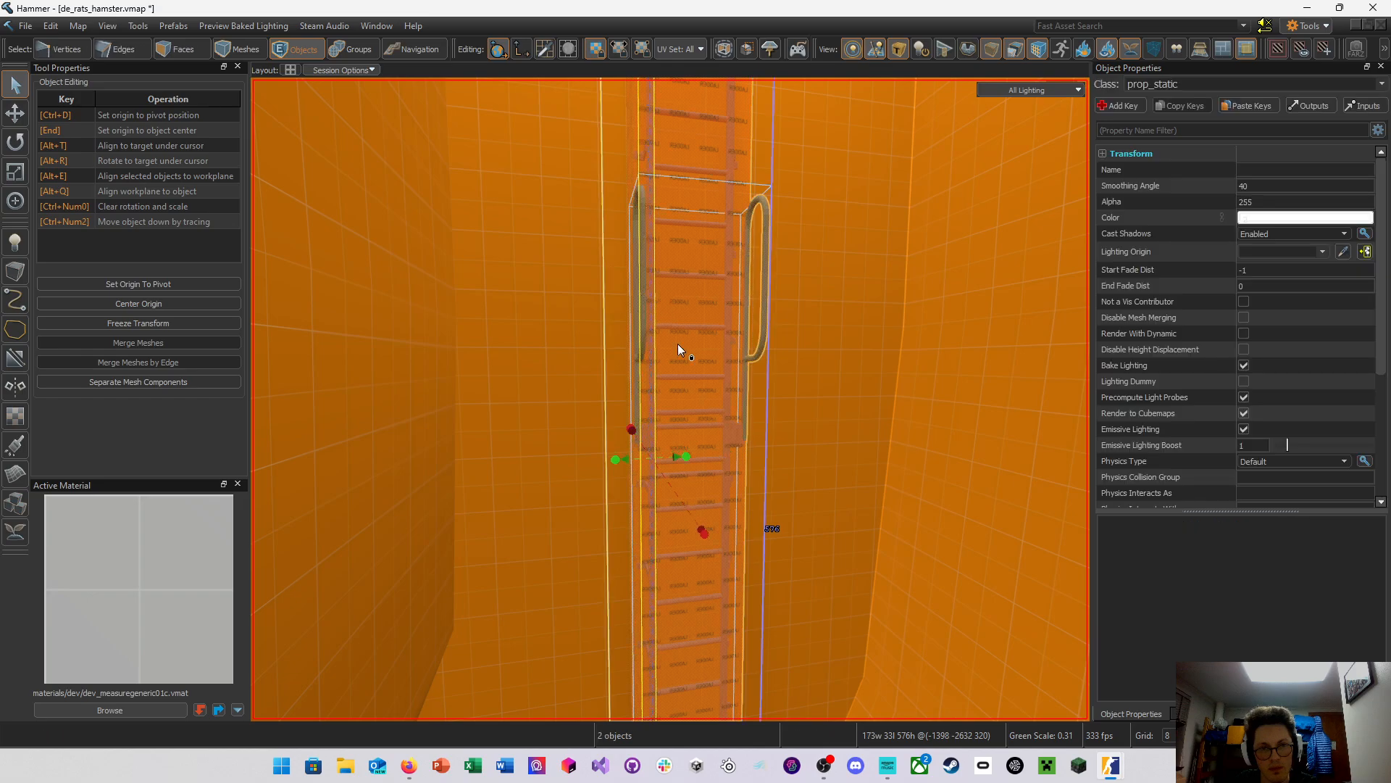
right_click_drag(677, 343, 670, 399)
key("w")
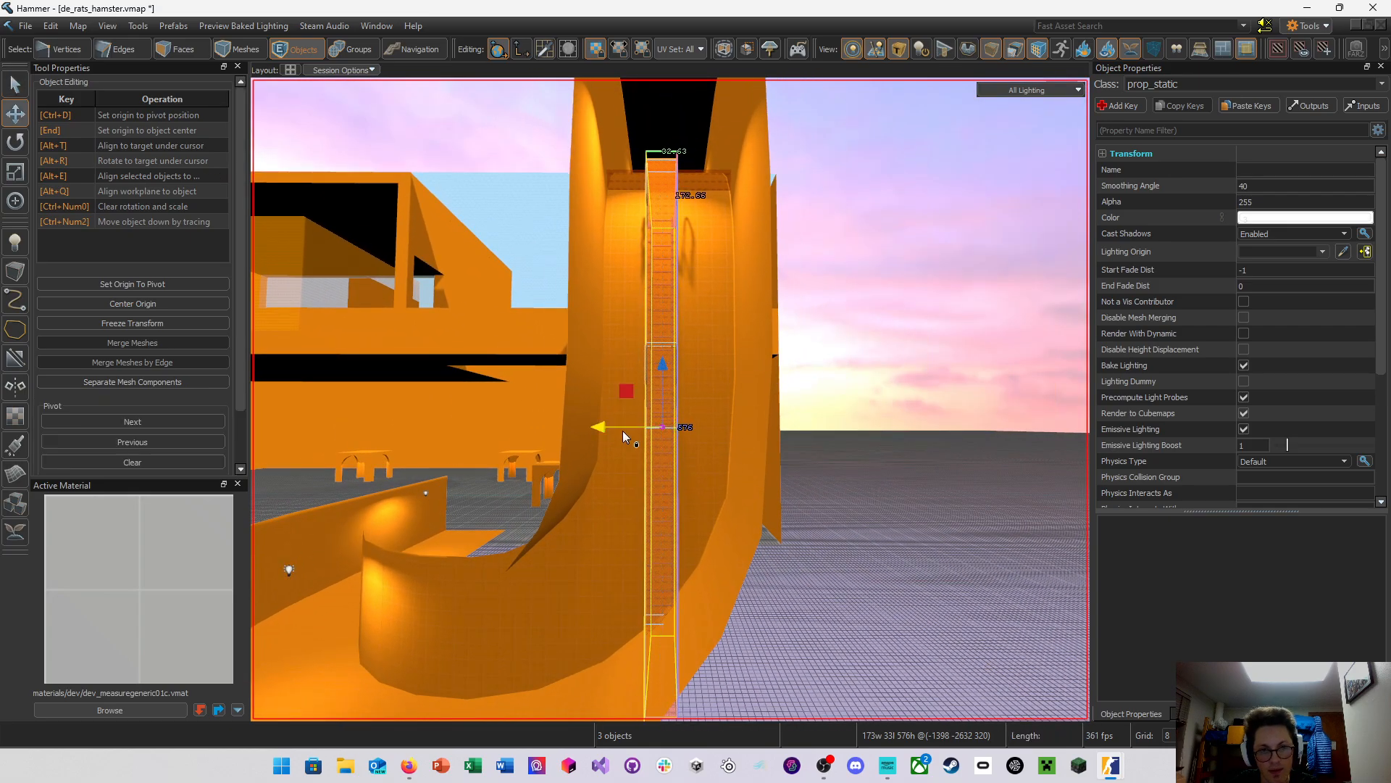
left_click_drag(602, 429, 596, 429)
right_click_drag(670, 399, 670, 399)
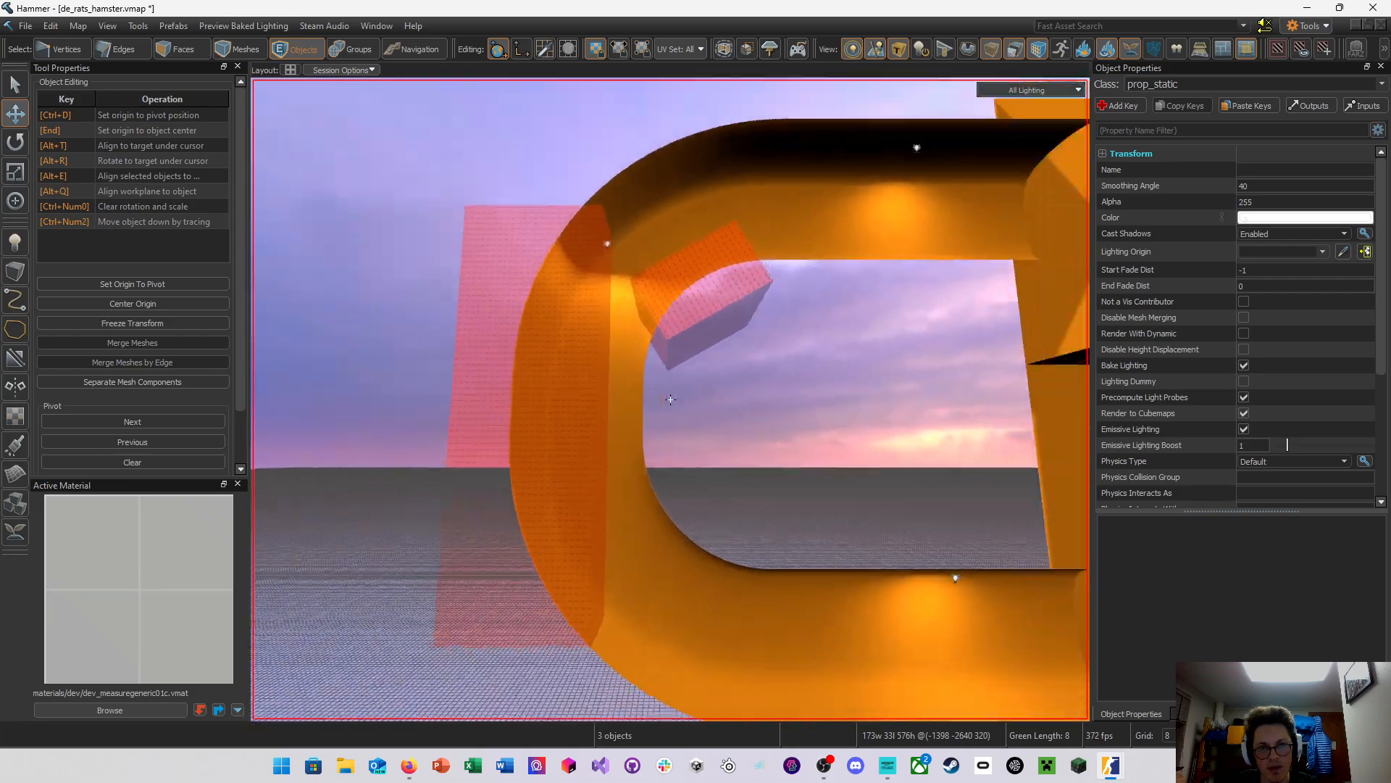
Move the opposite tunnel's vertical ladder mesh toward the inner wall and adjust its sideways position across the tunnel
left_click(704, 423)
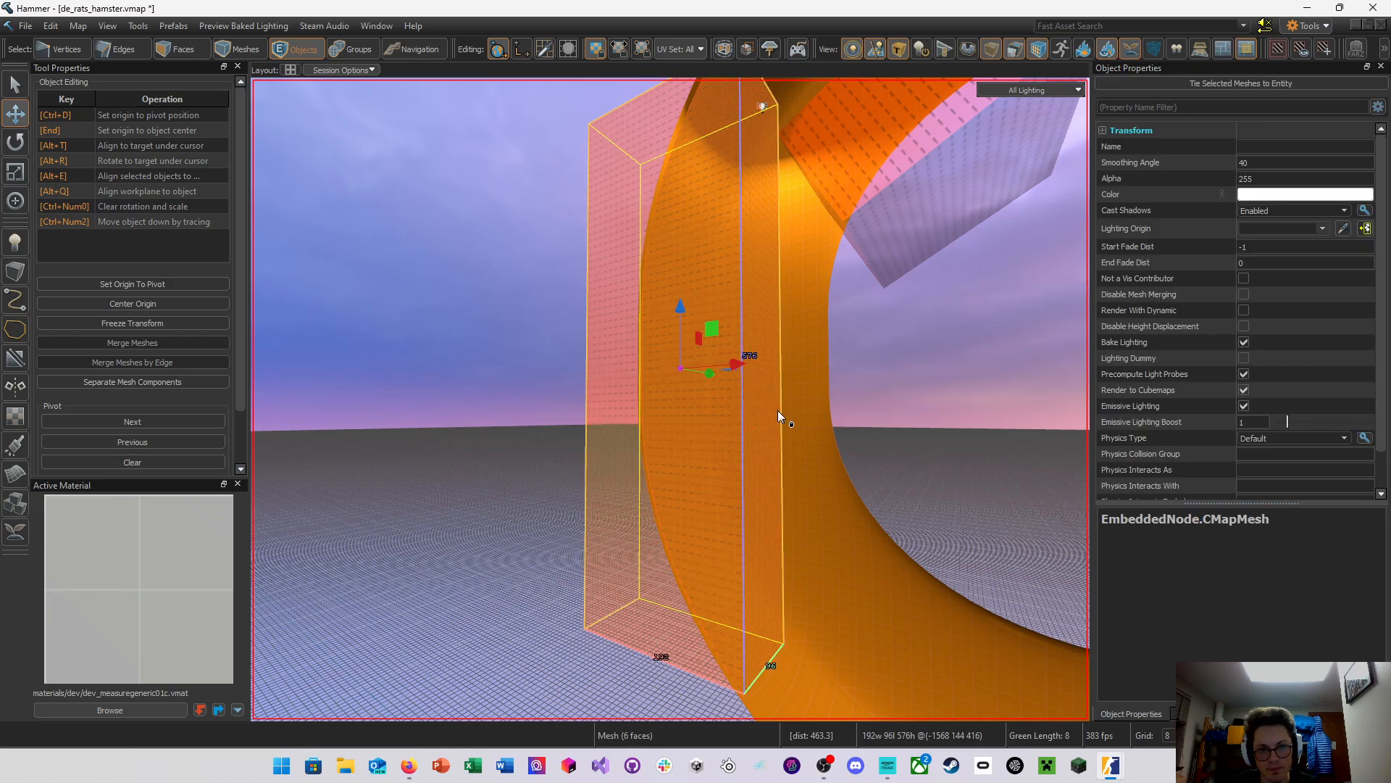
right_click_drag(777, 410, 670, 399)
left_click_drag(768, 351, 848, 364)
right_click_drag(848, 364, 738, 359)
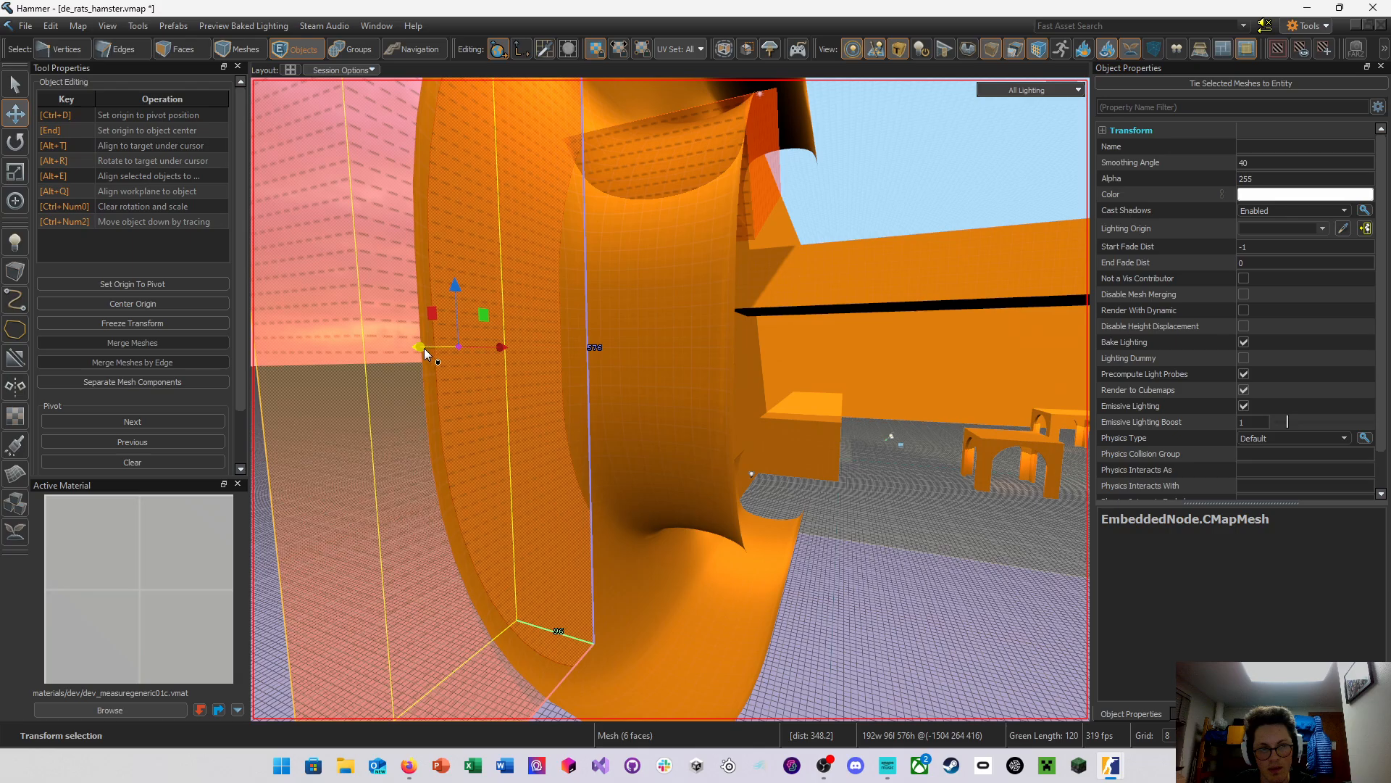
left_click_drag(424, 348, 475, 347)
right_click_drag(476, 348, 693, 328)
Shorten the opposite tunnel's angled ladder mesh from its lower end along its local axes, and restore world-space axes
left_click(671, 400)
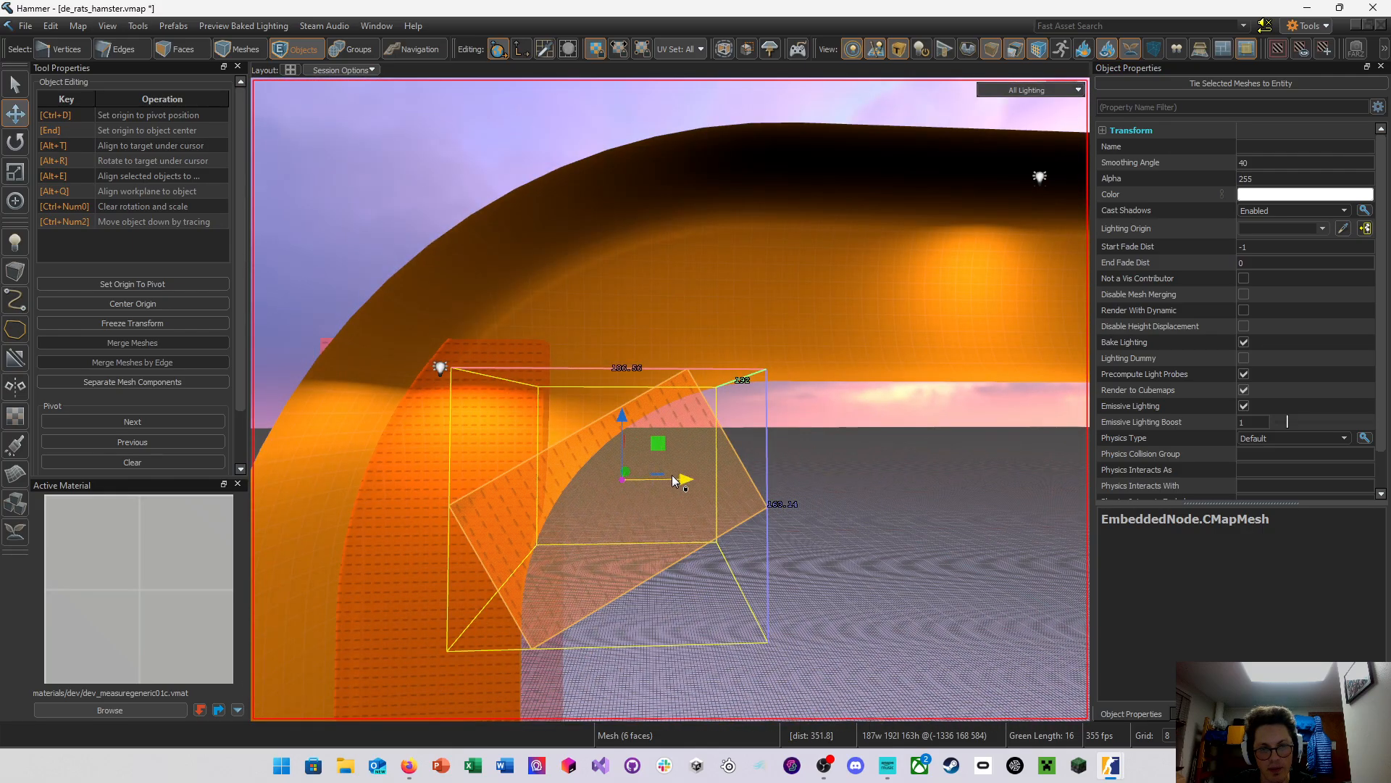
key("q")
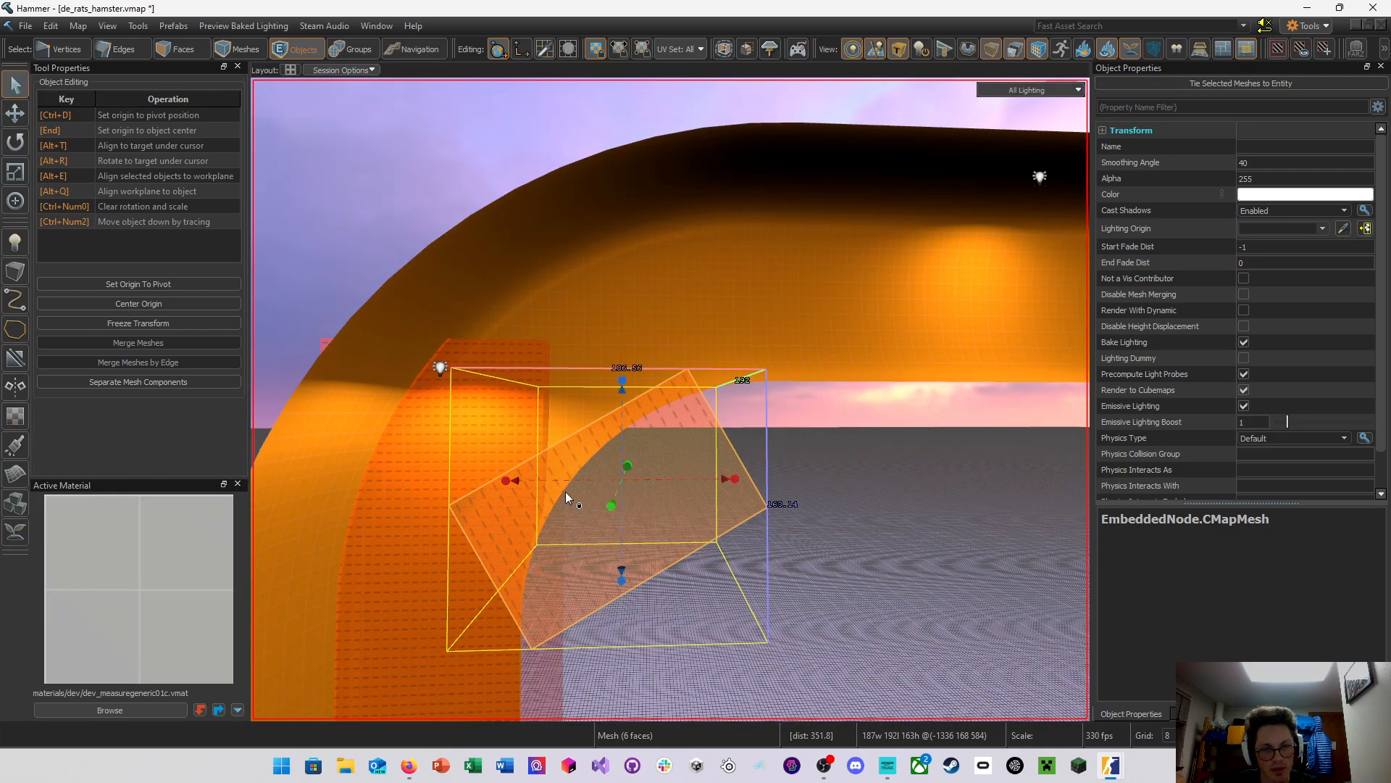
left_click(521, 48)
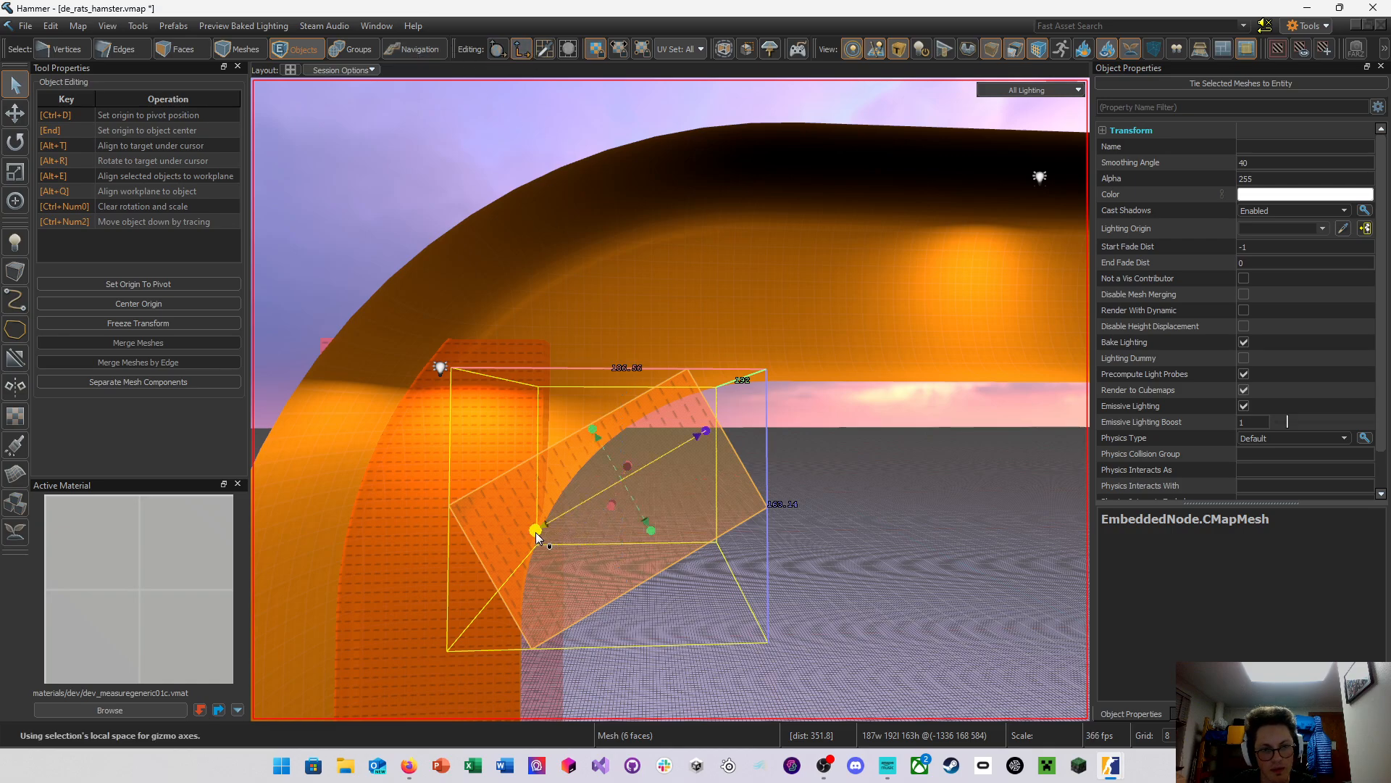
left_click_drag(537, 535, 604, 506)
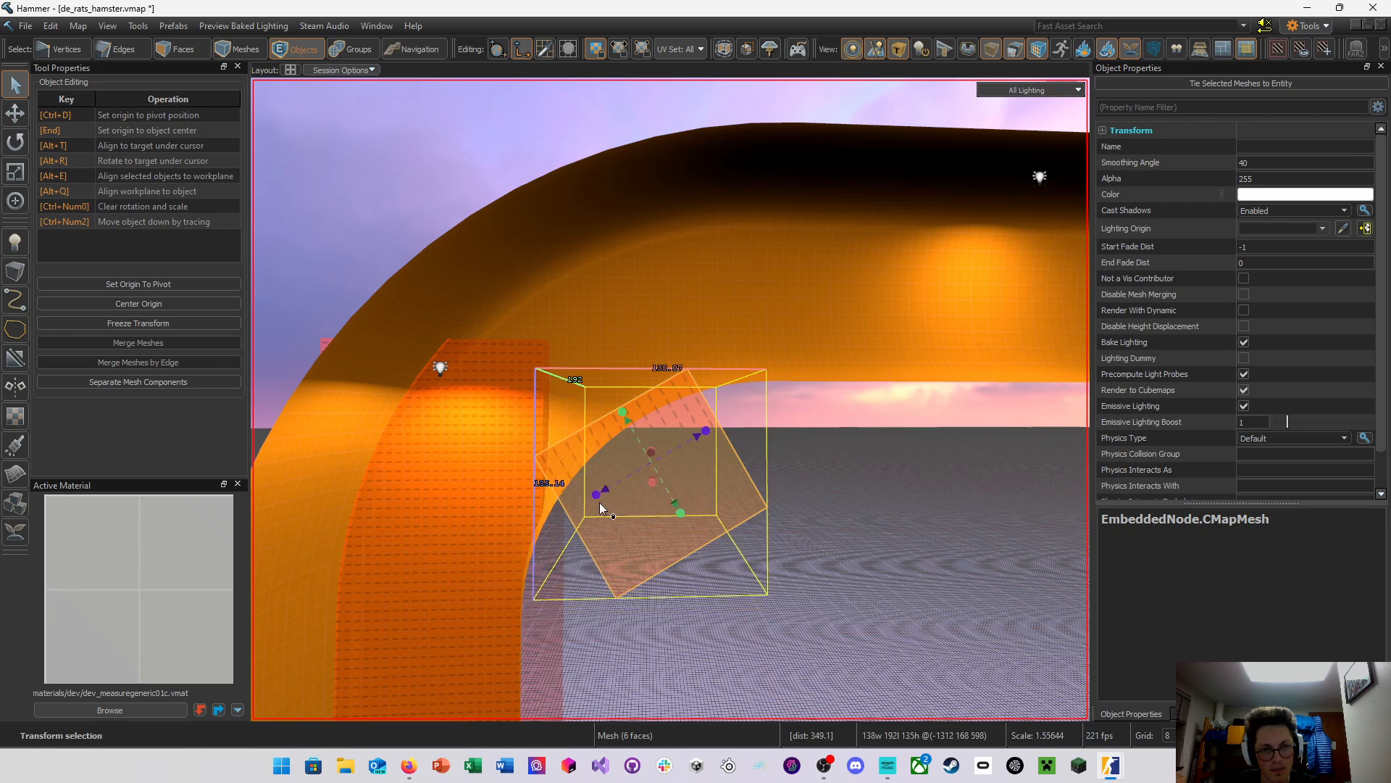
key("a")
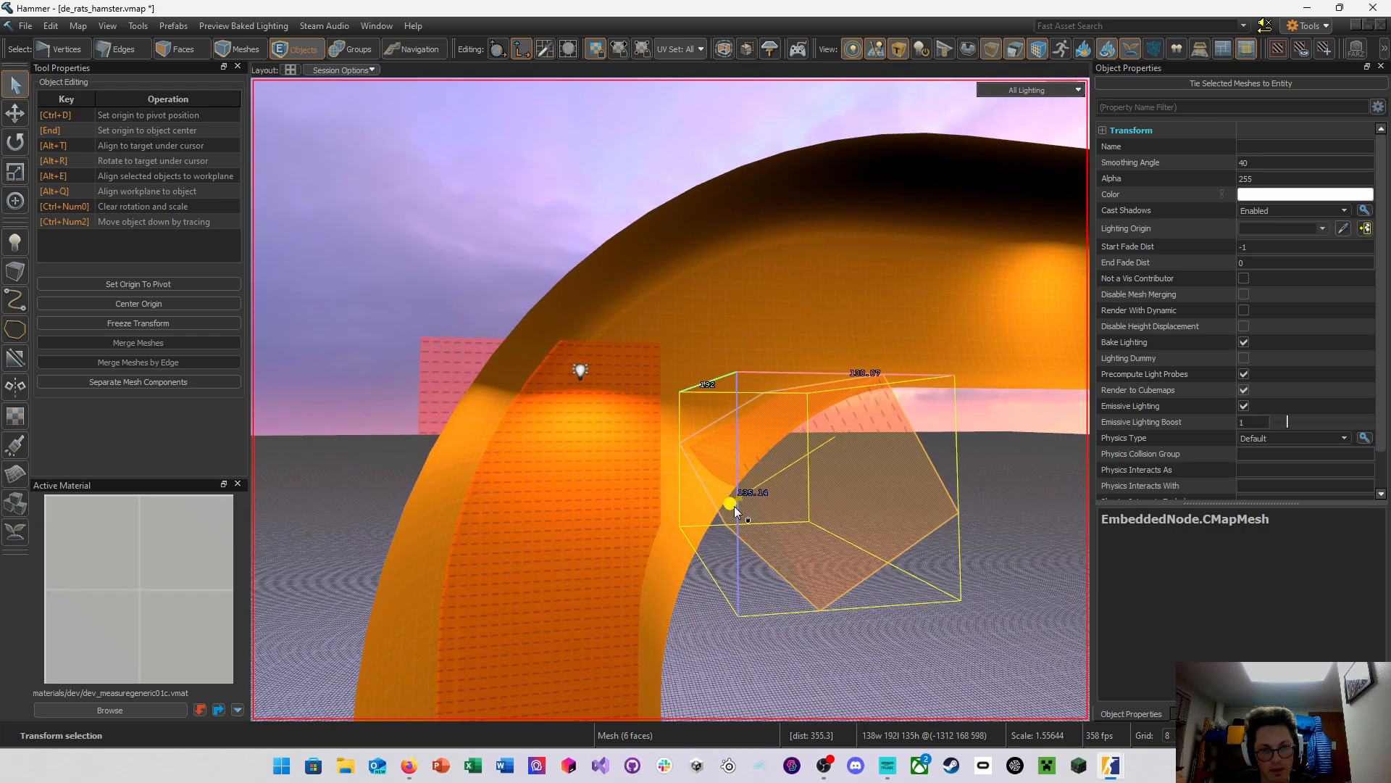
left_click_drag(730, 505, 707, 537)
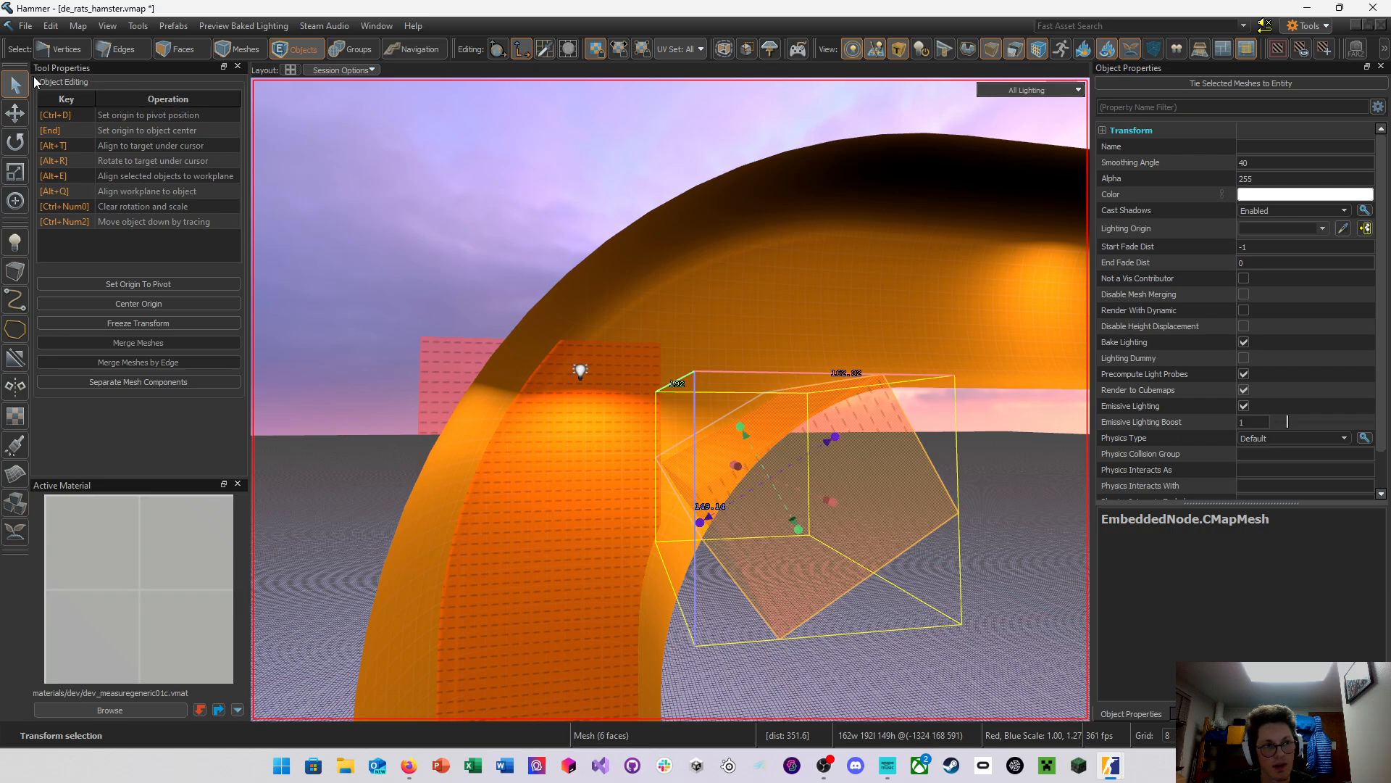
key("w")
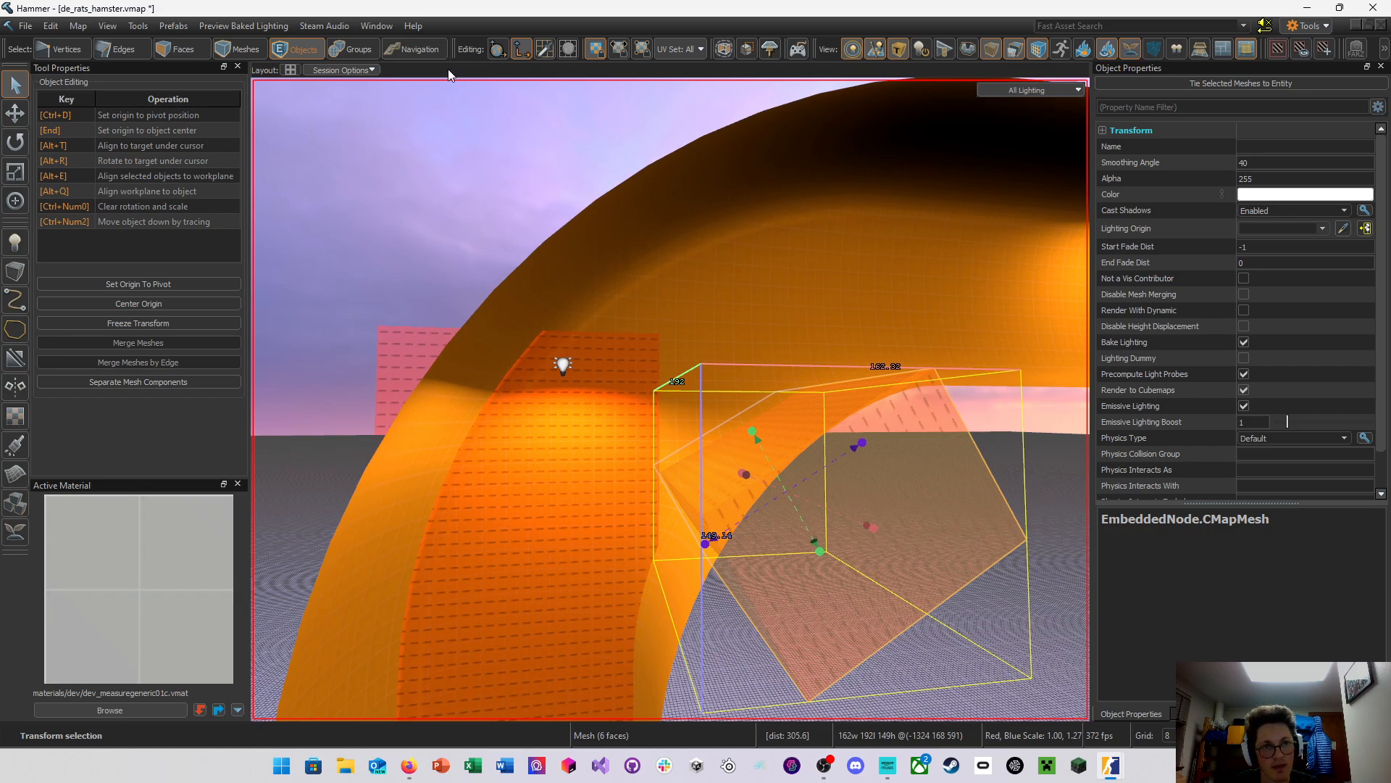
left_click(506, 54)
key("z")
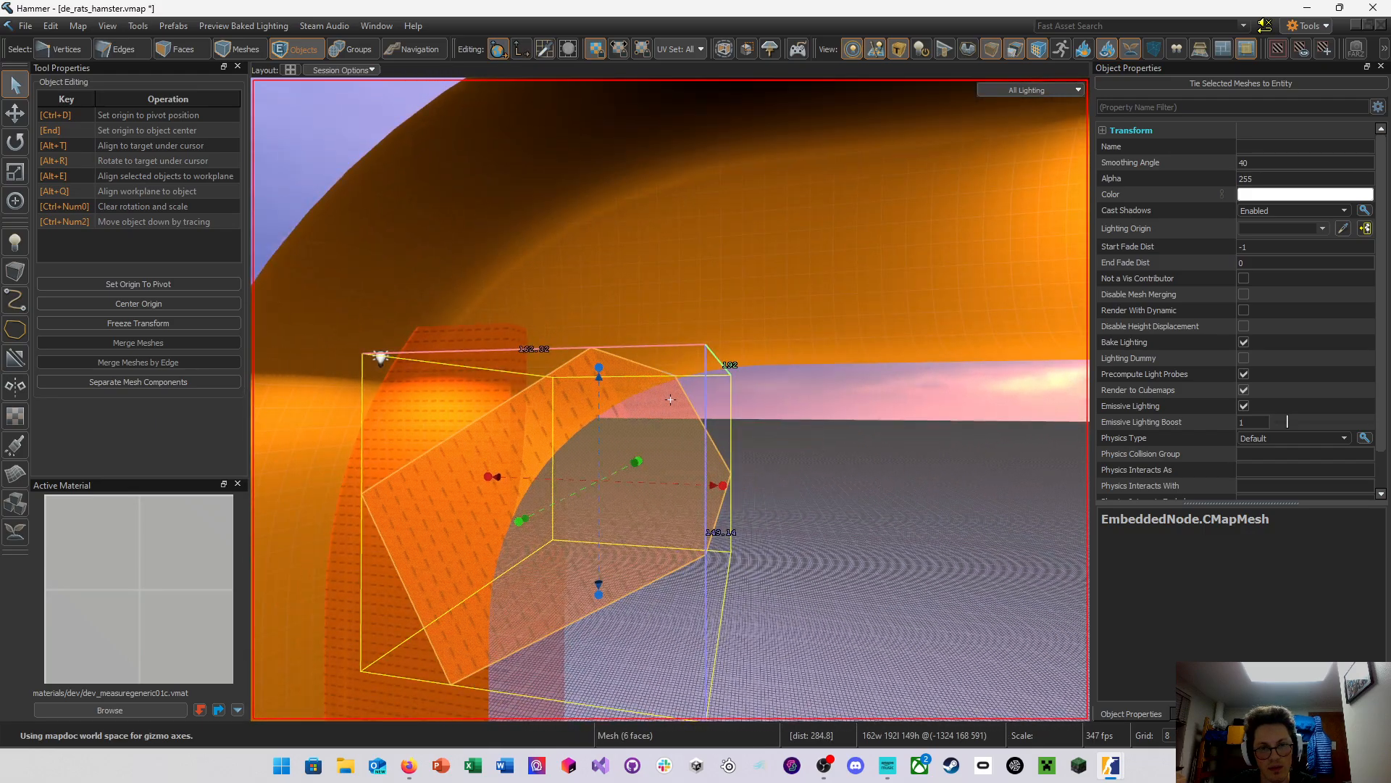
Shorten the angled ladder mesh at the climbing tunnel's upper bend from its upper end, using local axes
key("w")
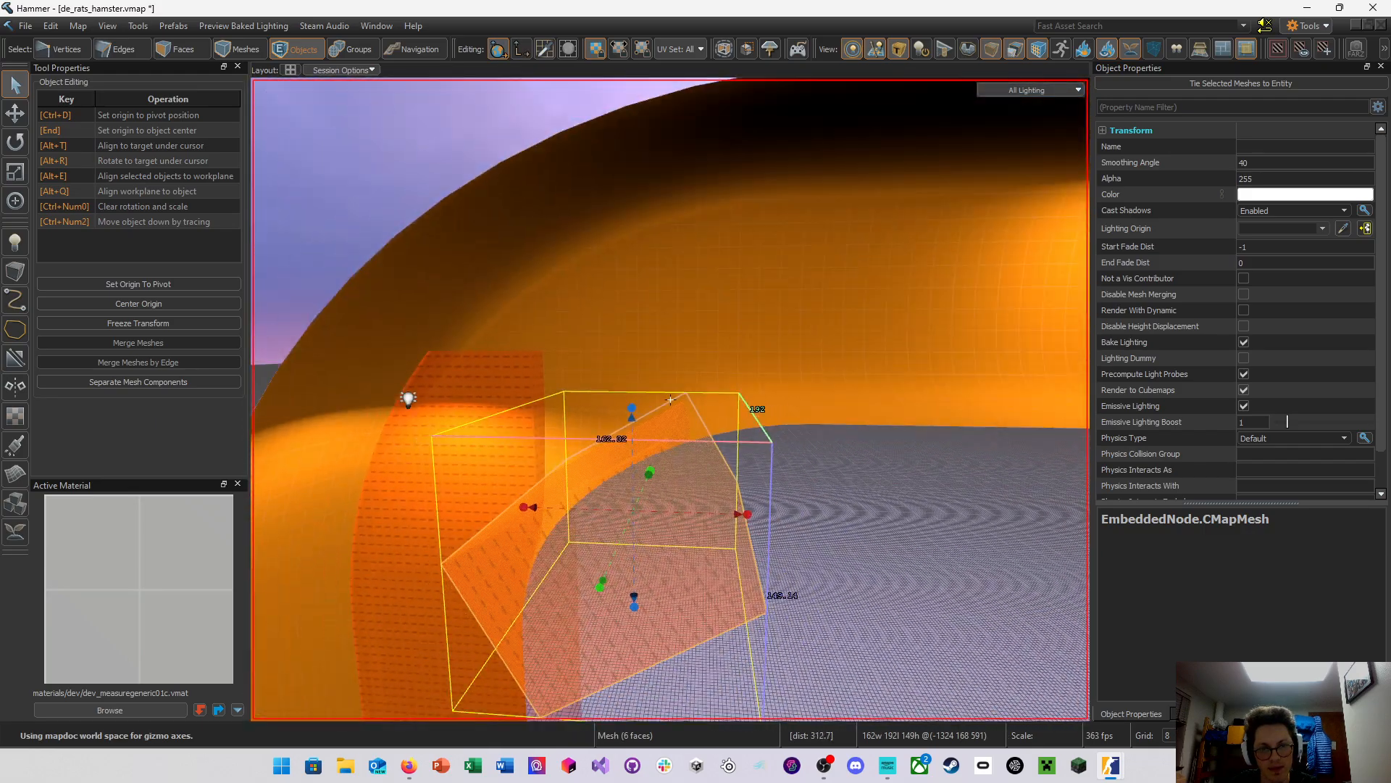
key("w")
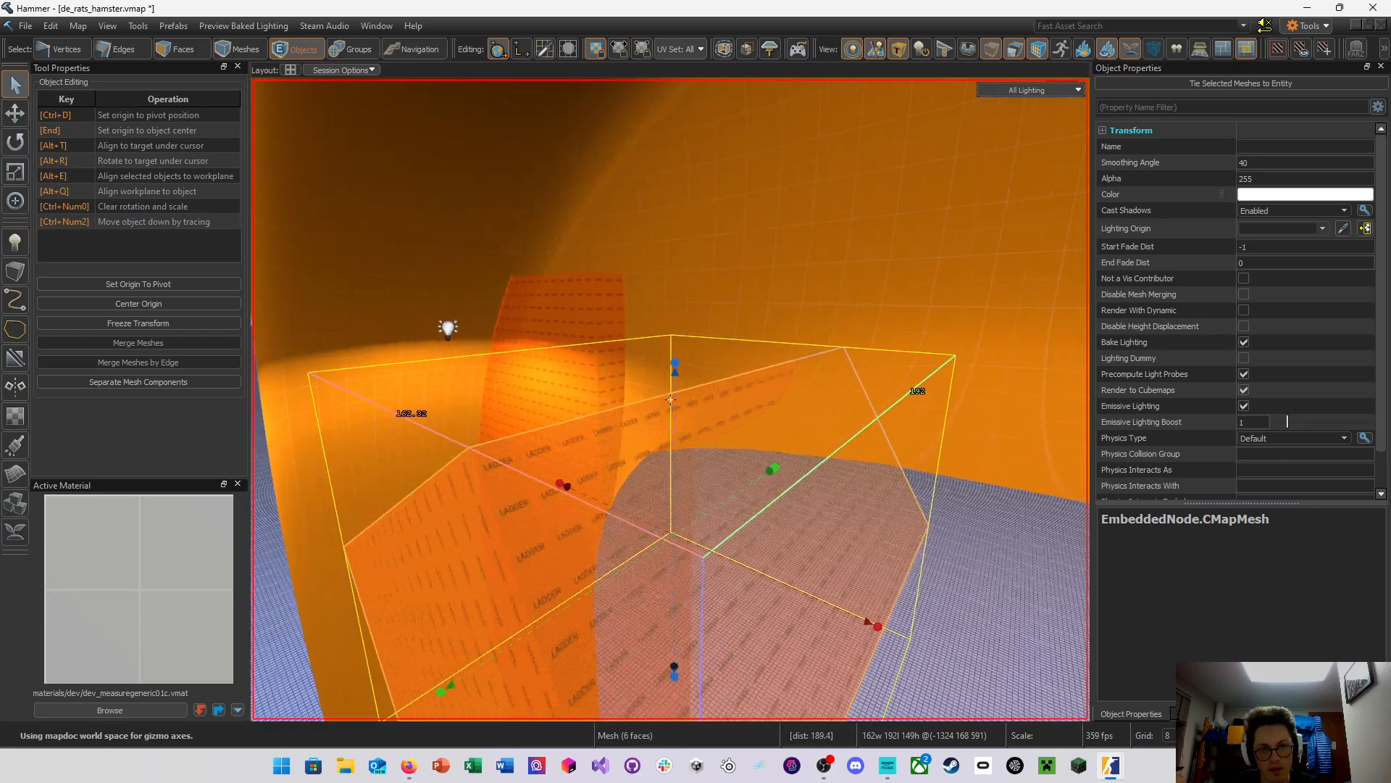
key("w")
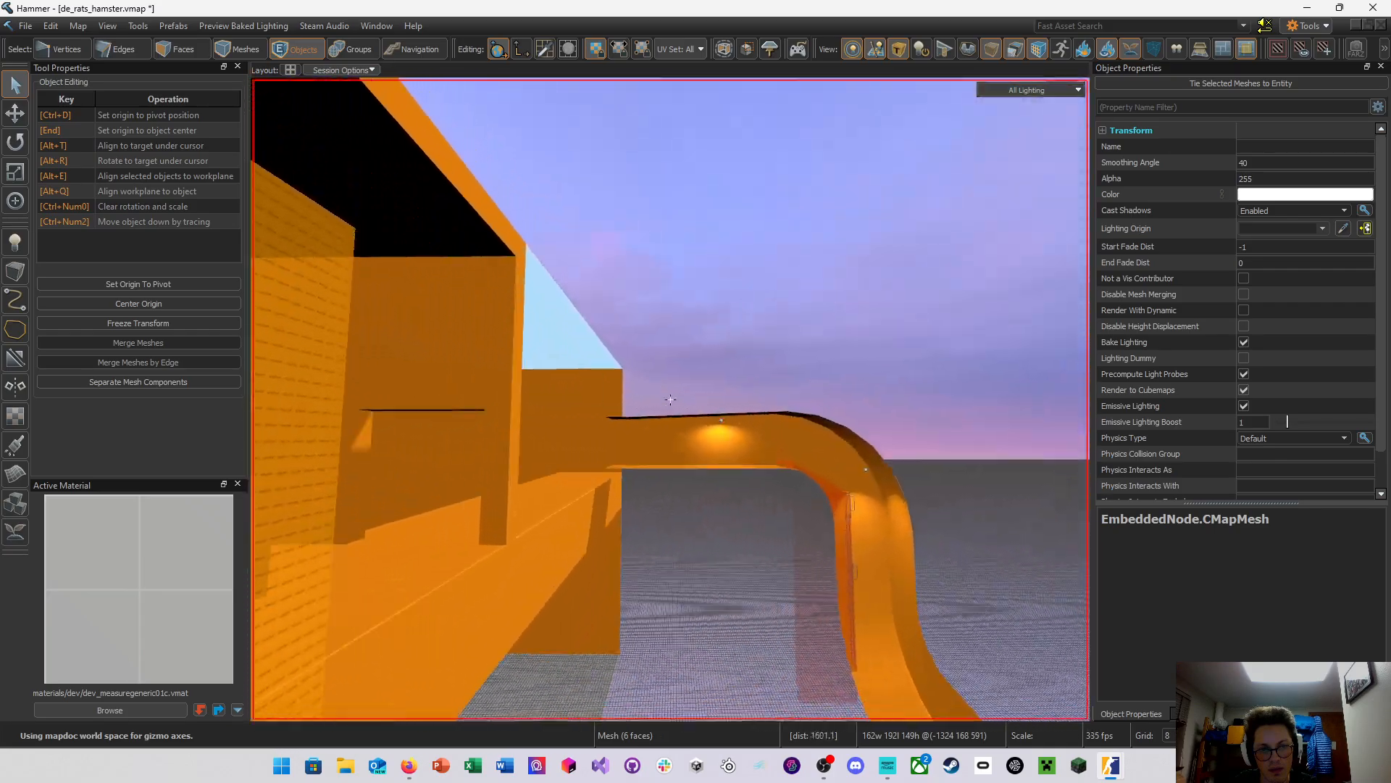
key("w")
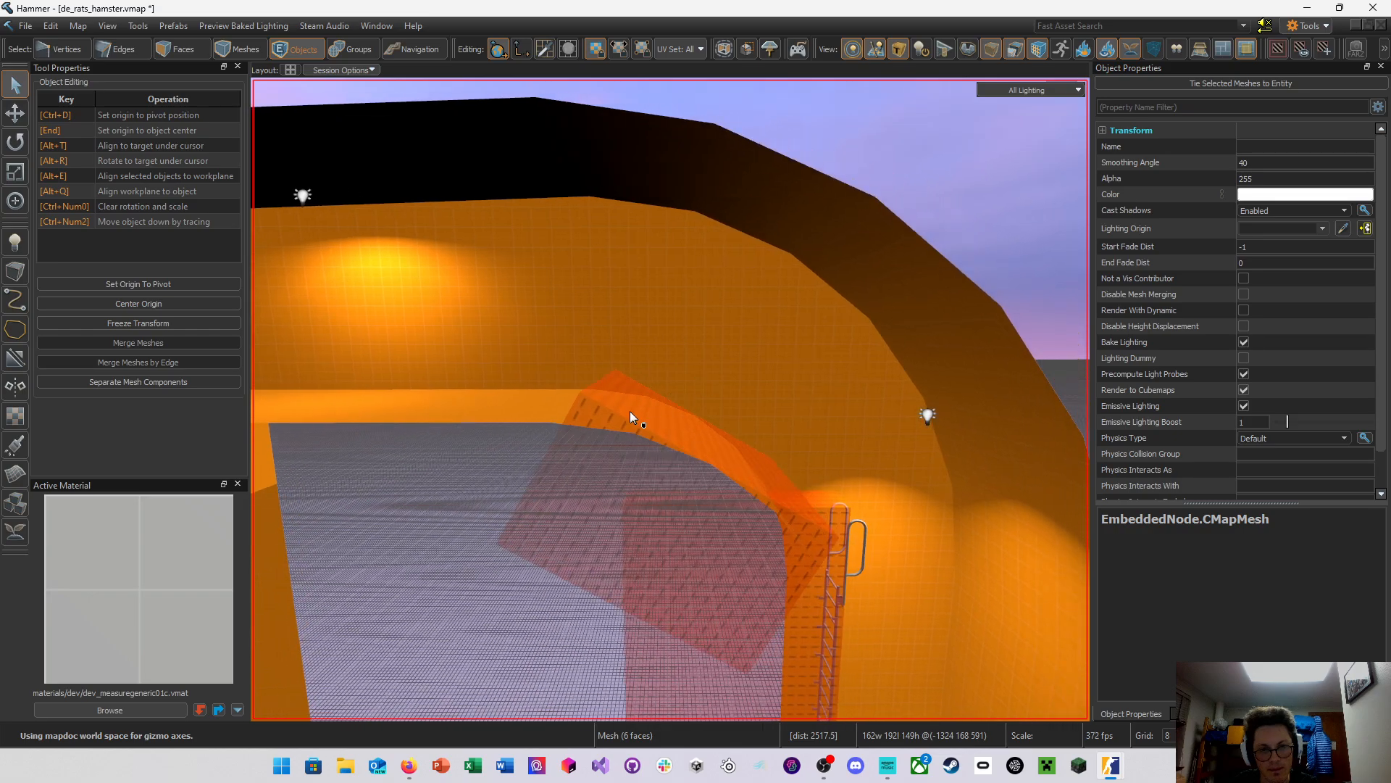
left_click(629, 410)
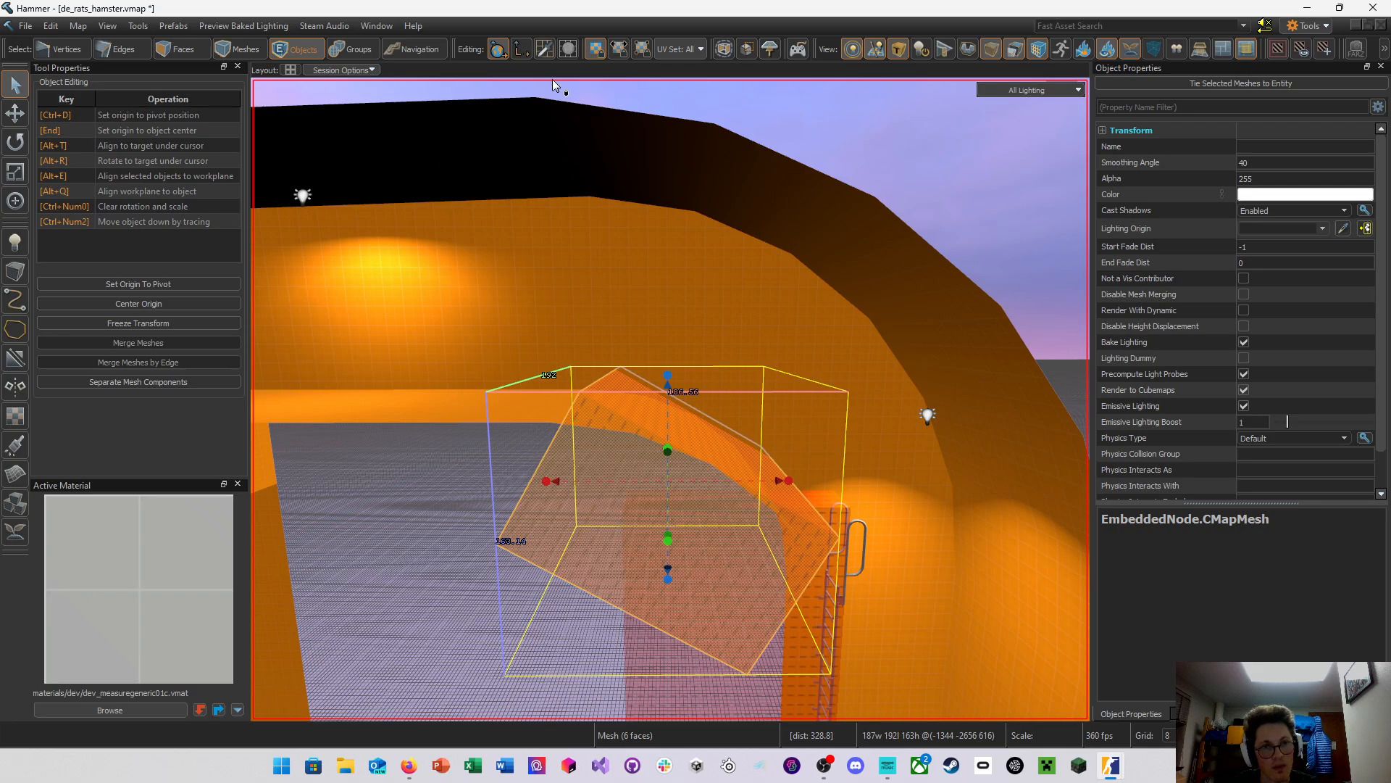
left_click(522, 49)
left_click_drag(576, 431, 658, 488)
Trim the opposite tunnel's angled ladder mesh from its upper end and fine-tune its lower end
key("w")
mouse_move(658, 488)
right_mouse_down()
mouse_move(670, 399)
mouse_move(653, 487)
right_mouse_up()
right_click_drag(520, 438, 601, 448)
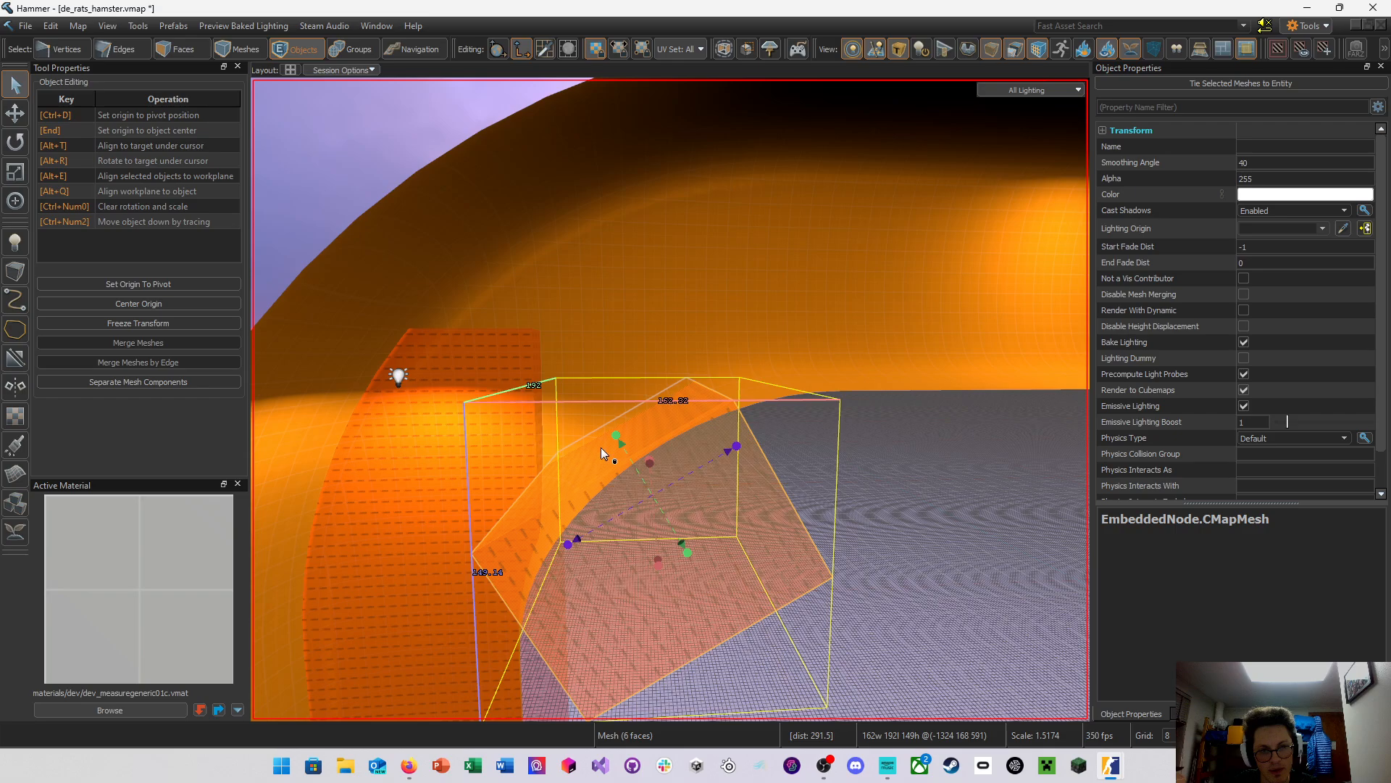
left_click_drag(615, 438, 619, 438)
left_click_drag(736, 450, 693, 473)
right_click_drag(694, 472, 670, 399)
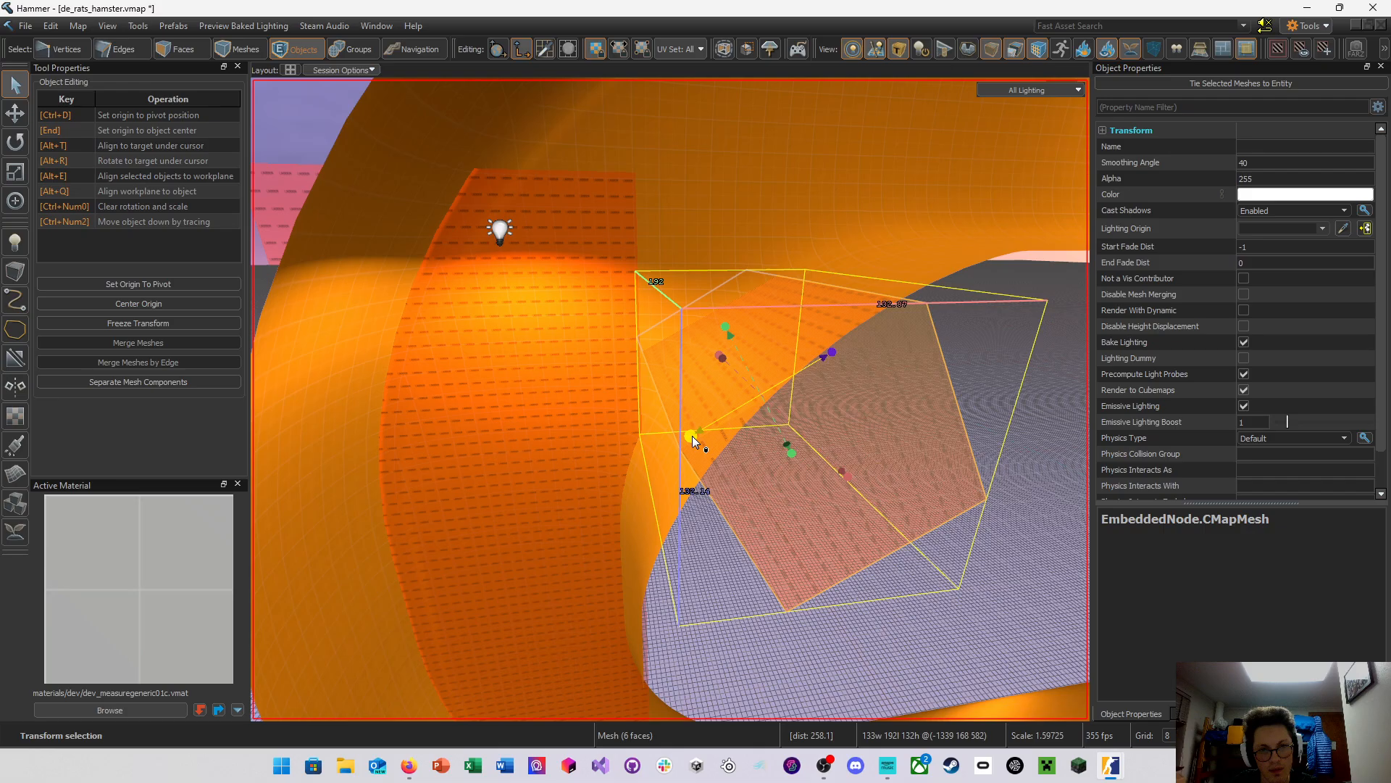
mouse_move(693, 437)
left_mouse_down()
mouse_move(723, 429)
mouse_move(710, 441)
left_mouse_up()
right_click_drag(710, 441, 670, 399)
Rotate the opposite tunnel's angled ladder mesh by -15 degrees and shift it in world space away from the vertical ladder mesh
key("e")
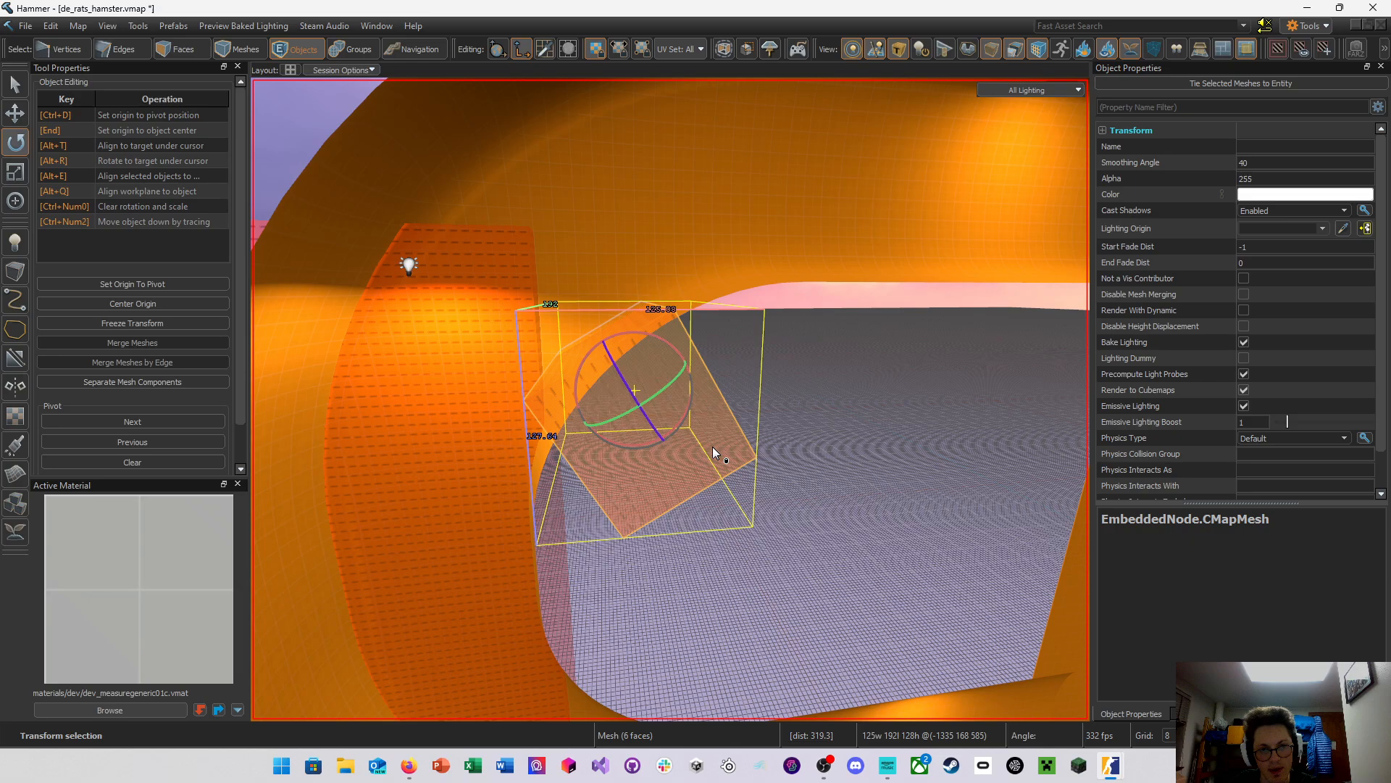
left_click_drag(675, 358, 655, 354)
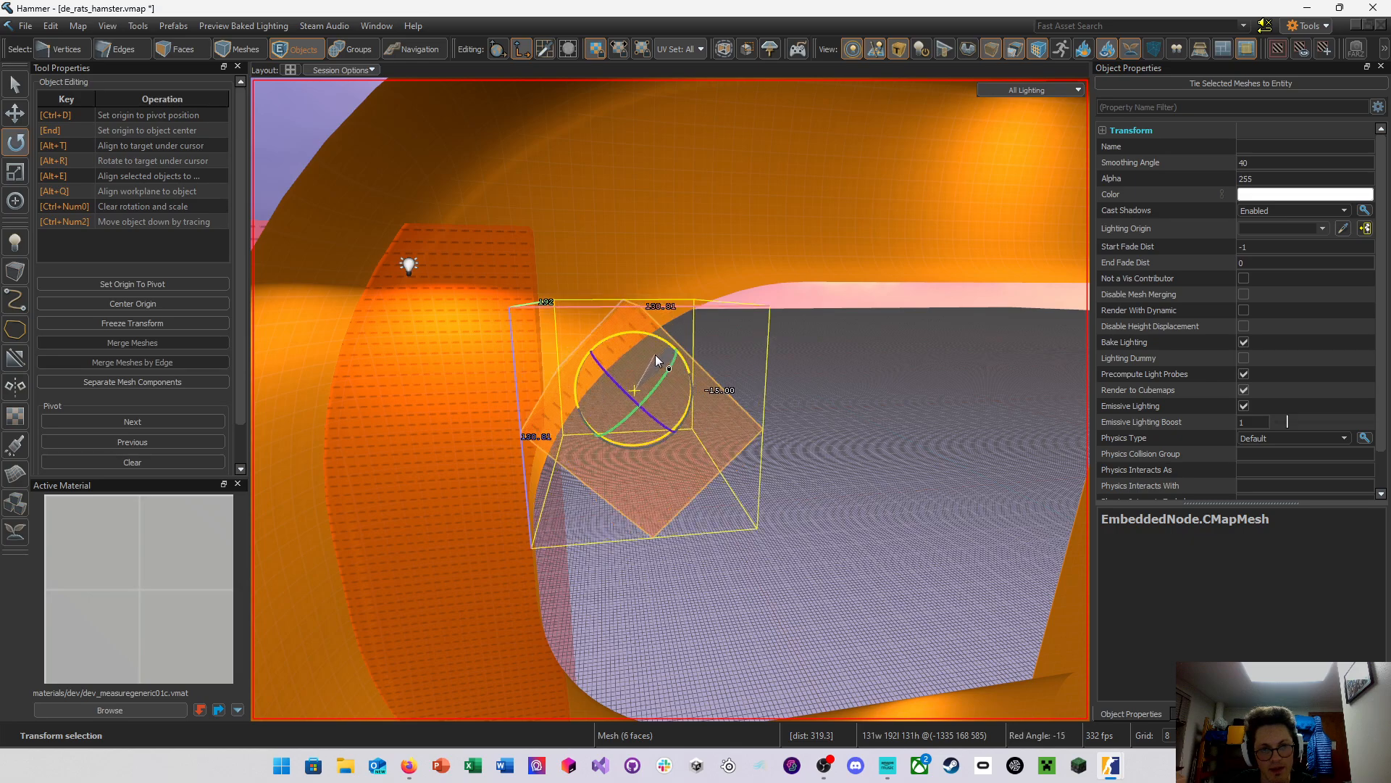
key("w")
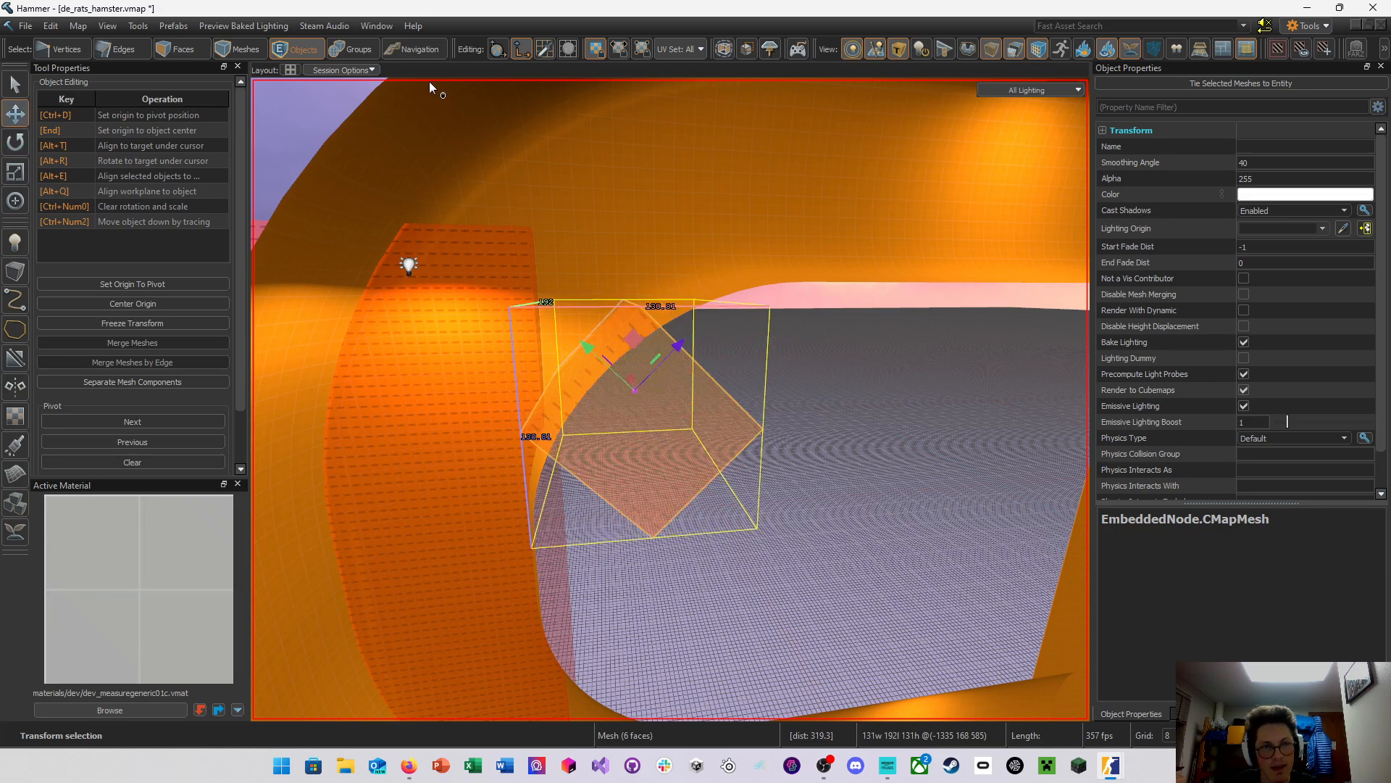
left_click_drag(688, 384, 659, 388)
Rotate the opposite tunnel's angled ladder mesh back 10 degrees with a finer angle snap to fit the bend
key("e")
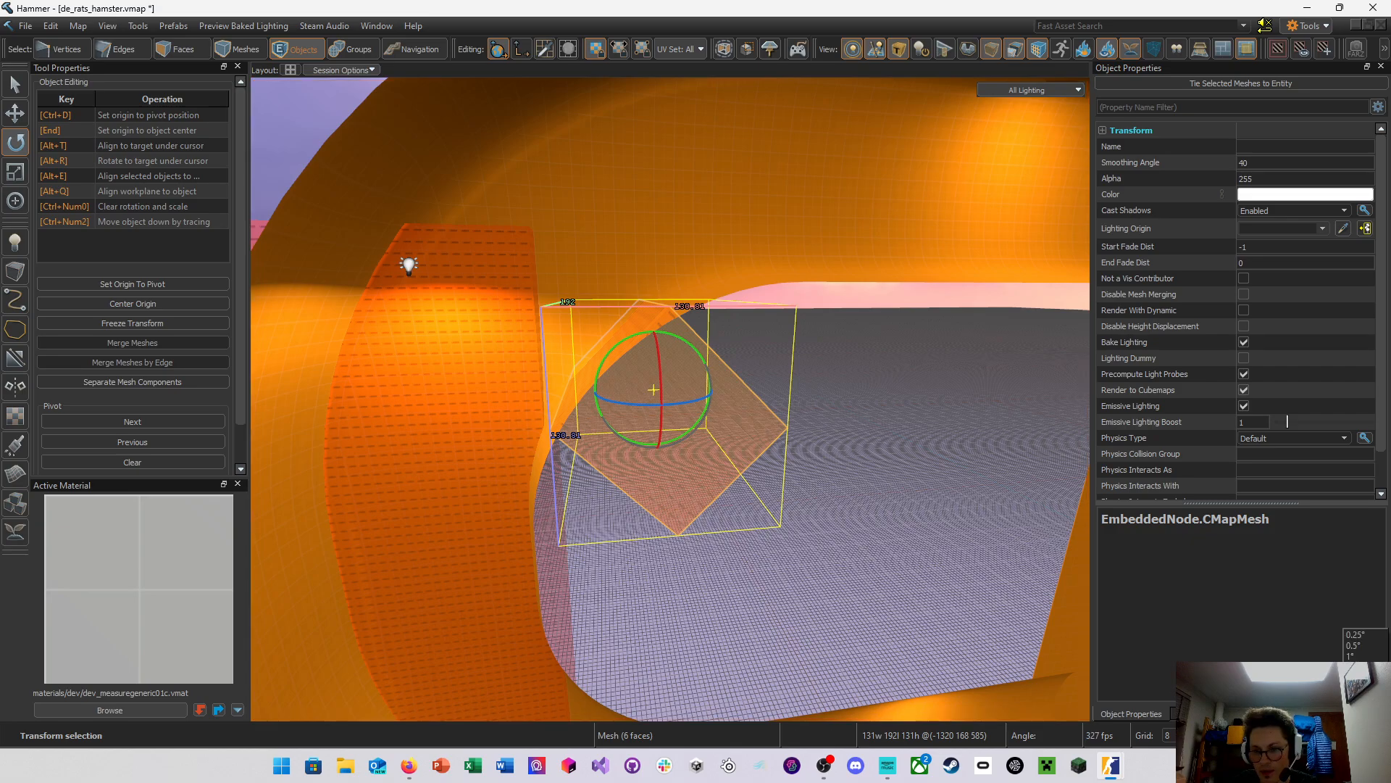
left_click_drag(681, 341, 689, 346)
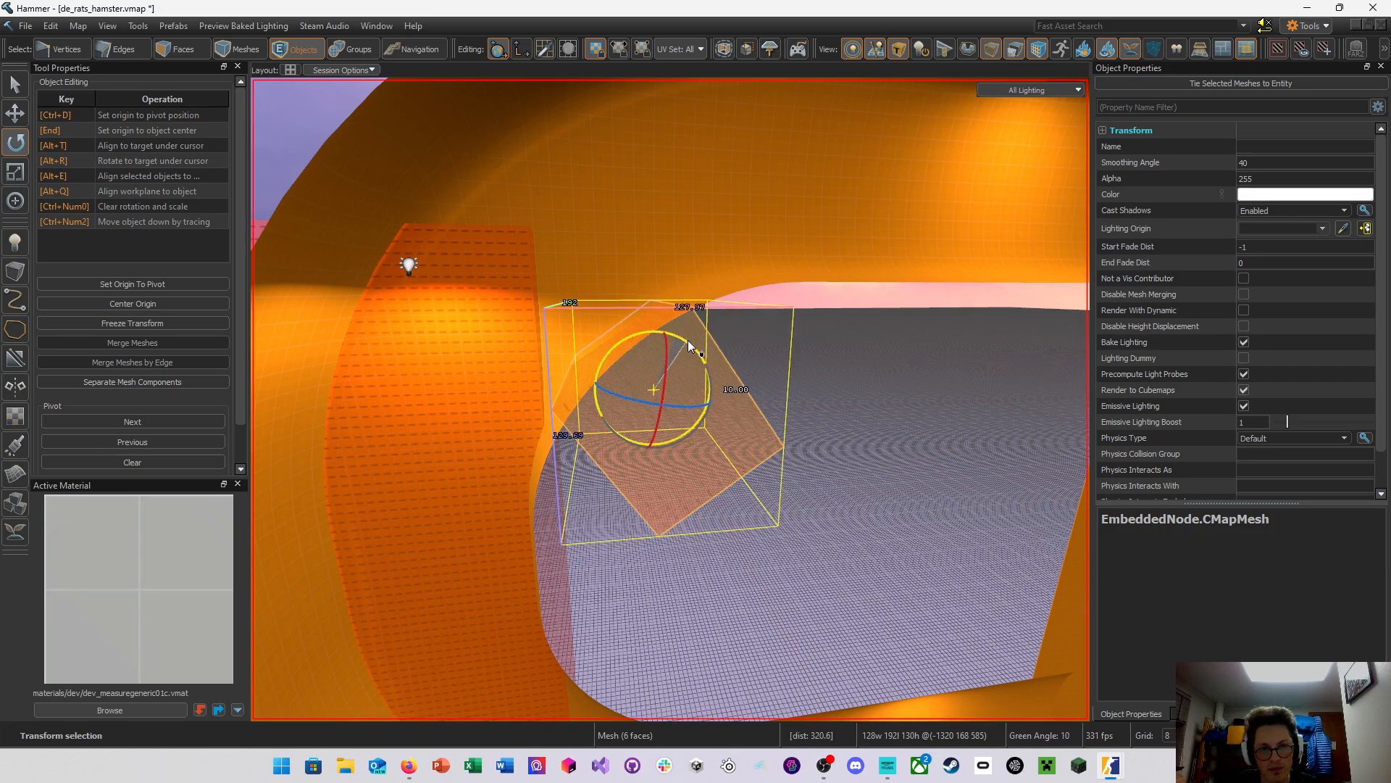
key("w")
Save the map and change the angle snap increment
right_click_drag(618, 339, 500, 391)
mouse_move(670, 399)
right_mouse_down()
mouse_move(616, 339)
mouse_move(670, 399)
mouse_move(665, 375)
right_mouse_up()
key("ctrl+s")
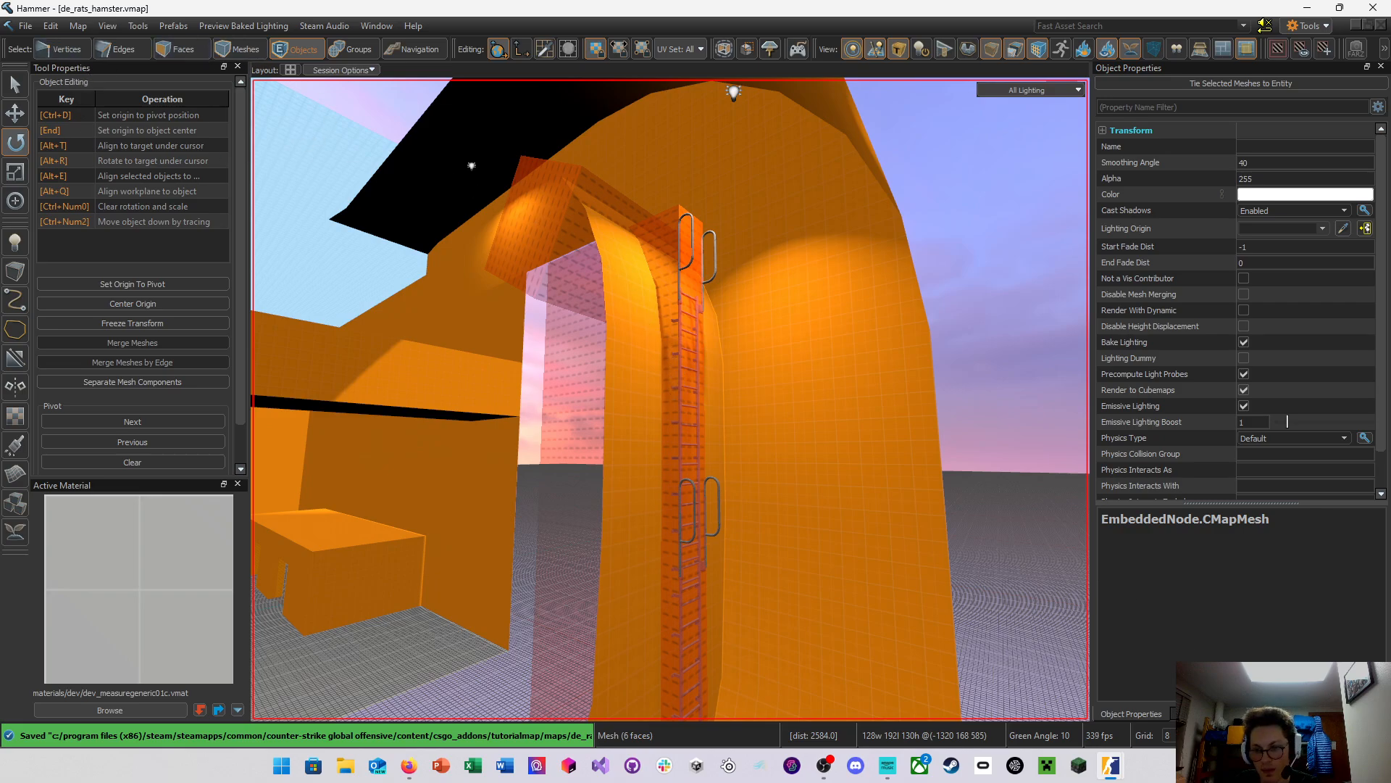
left_click(1370, 735)
left_click(1365, 699)
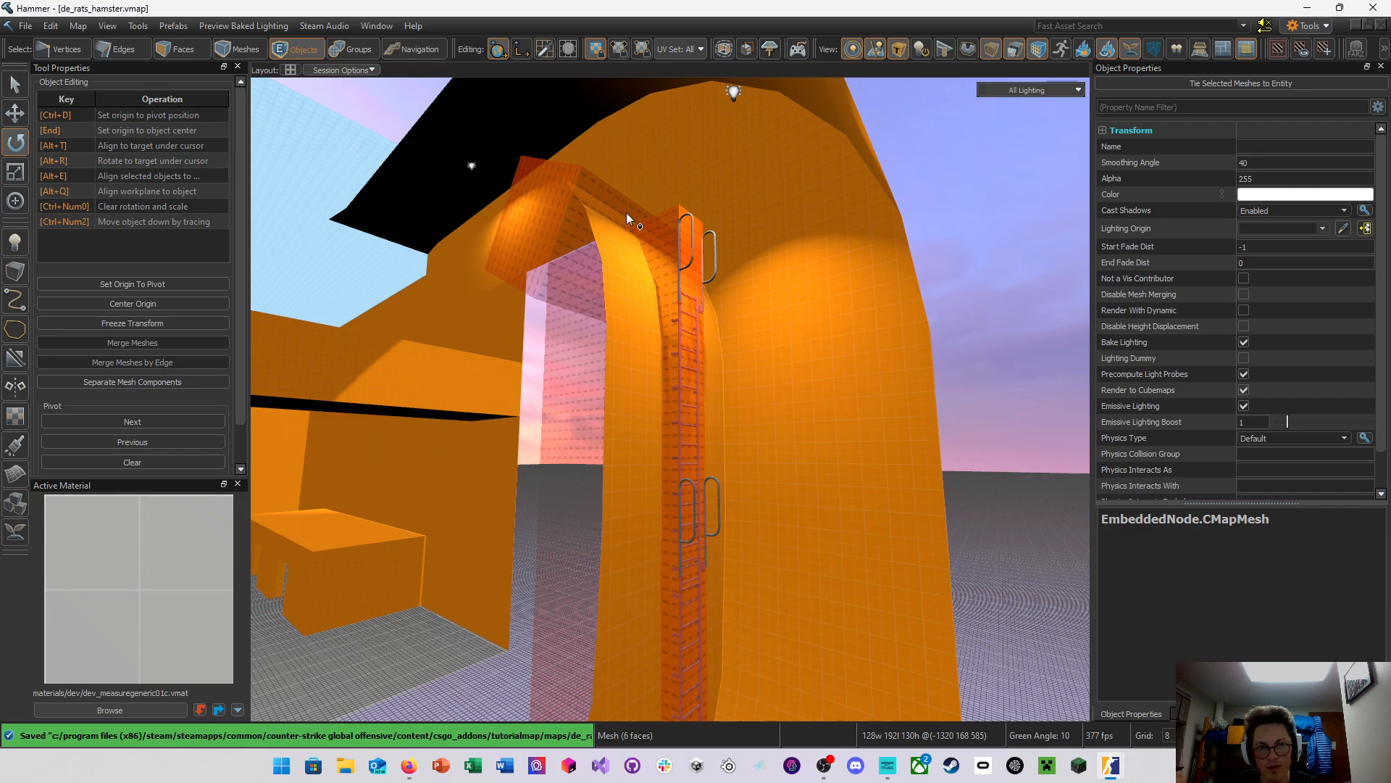
Duplicate the first tunnel's two stacked ladder props and place the copies on the way to the opposite tunnel
left_click(694, 246)
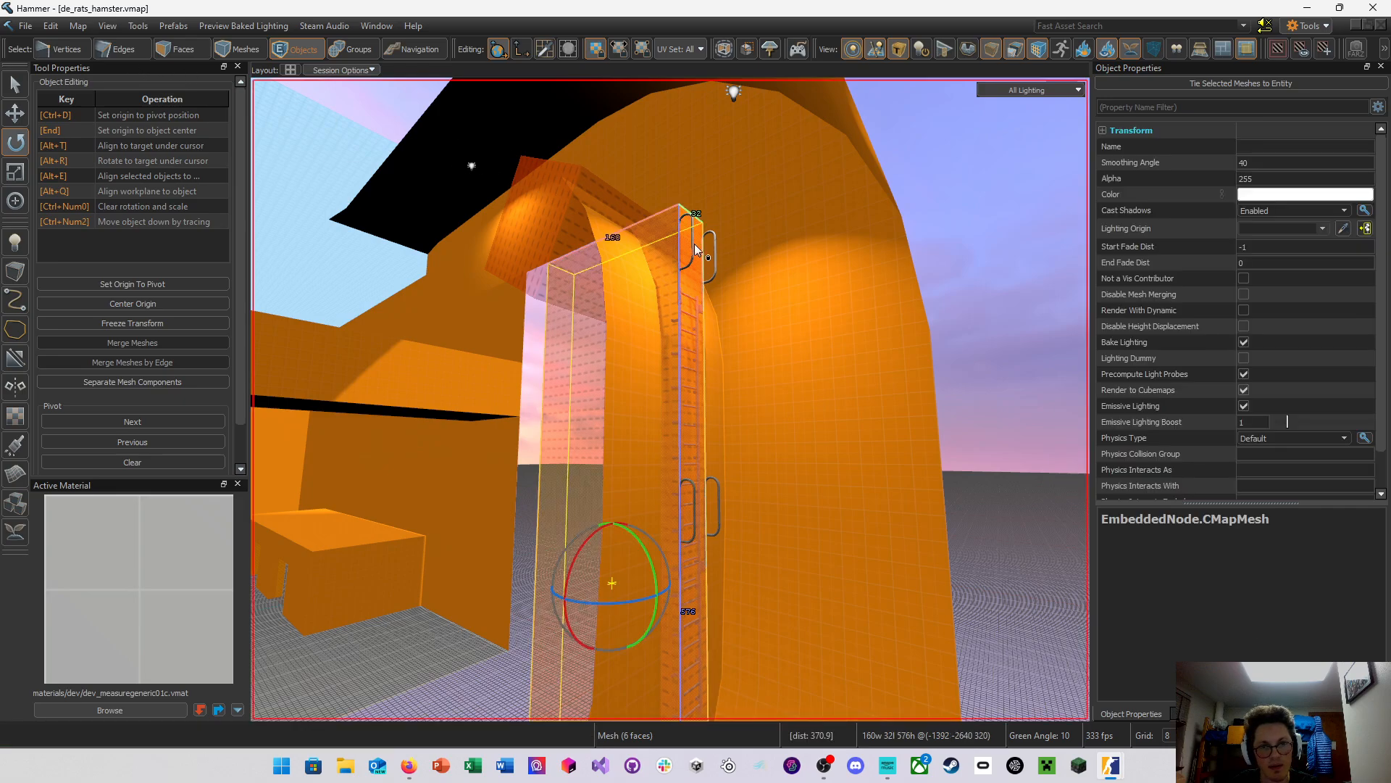
key("w")
right_click_drag(696, 263, 708, 437)
left_click(708, 437)
key("s")
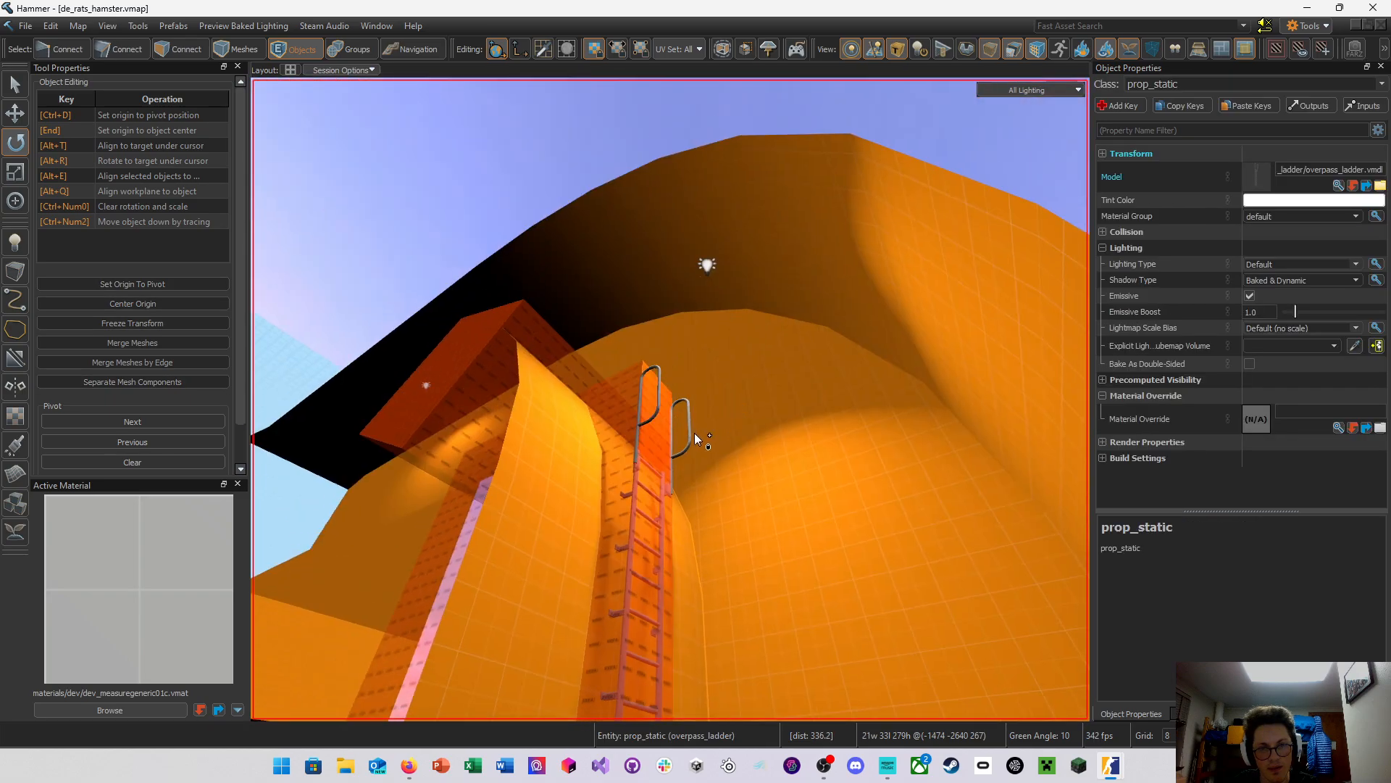
left_click(690, 432, "ctrl")
scroll(663, 535, "down", 5)
right_click(762, 398, "shift")
mouse_move(762, 398)
right_mouse_down()
mouse_move(671, 400)
mouse_move(769, 406)
right_mouse_up()
key("s")
key("a")
key("t")
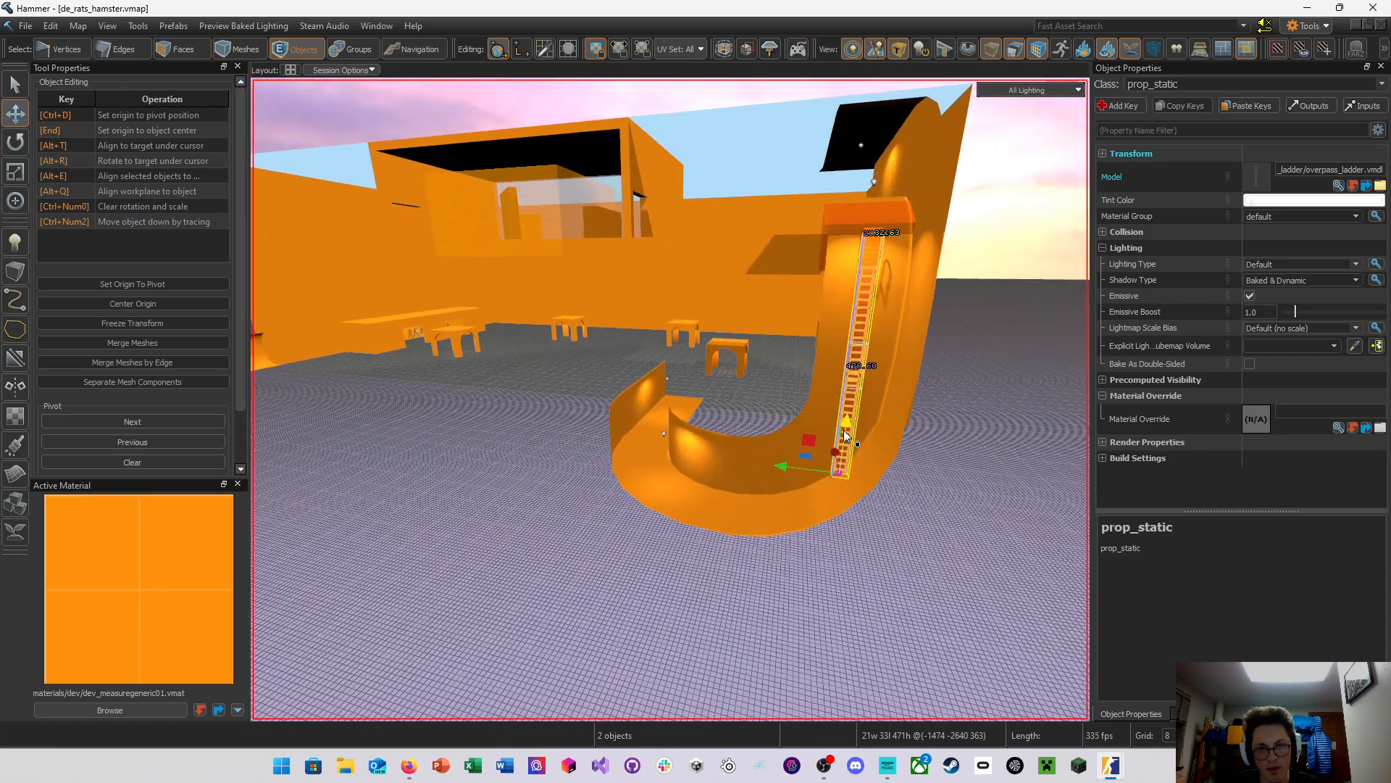
left_click_drag(790, 472, 401, 460, "shift")
Move the copied ladder props the rest of the way to the opposite tunnel and set the grid size to 16
key("w")
right_click_drag(400, 459, 670, 399)
left_click_drag(790, 445, 517, 391)
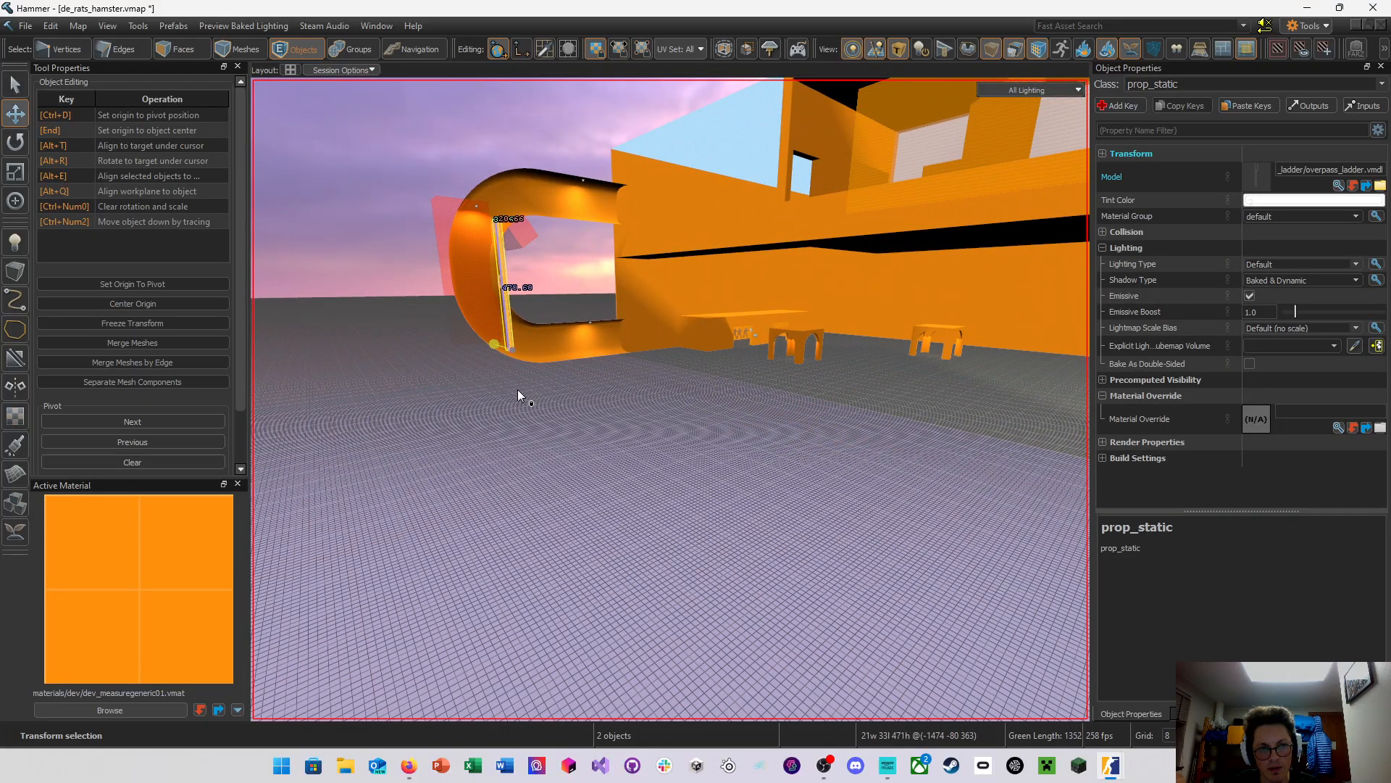
right_click_drag(517, 390, 670, 400)
key("w")
key("w")
key("bracketright")
key("w")
key("s")
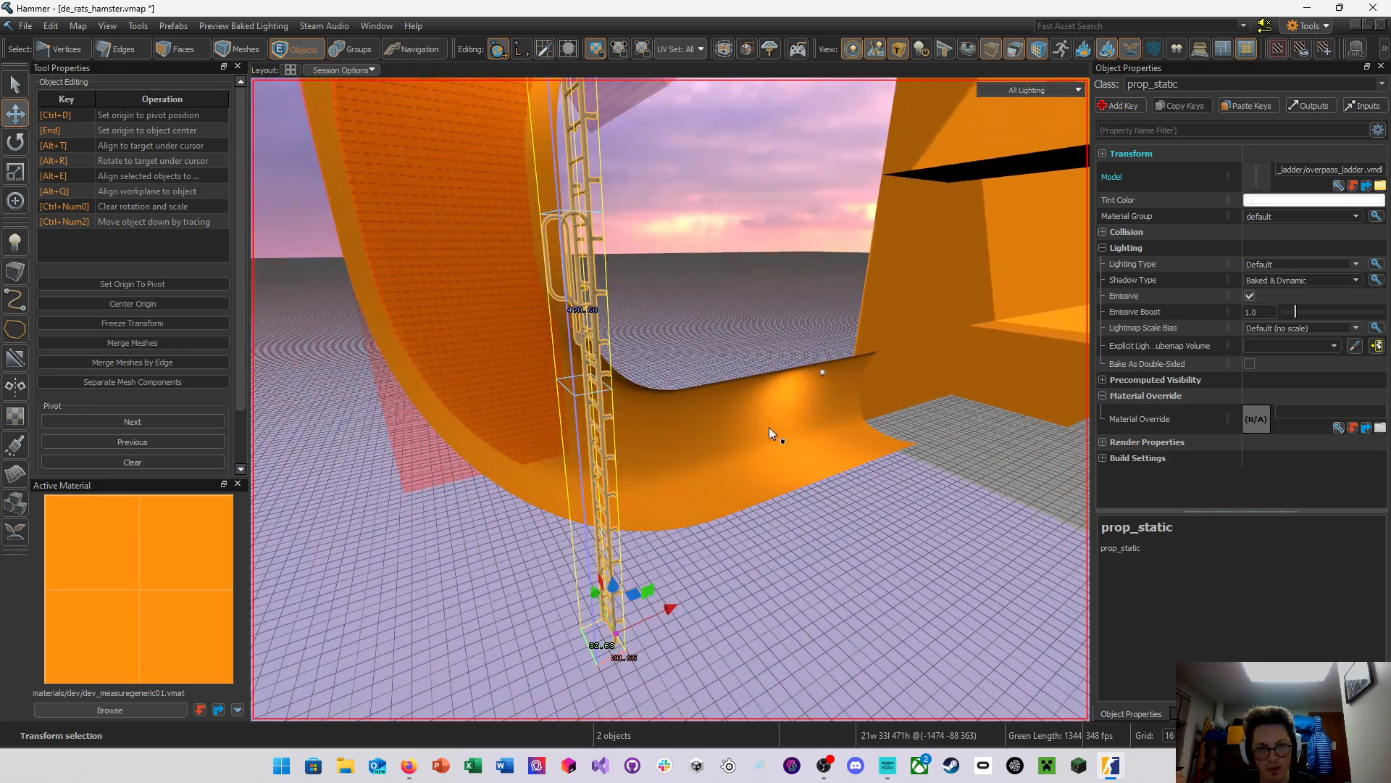
Rotate the copied ladder props a quarter turn about the vertical axis to match the opposite tunnel's vertical ladder mesh
key("e")
right_click_drag(718, 514, 629, 641)
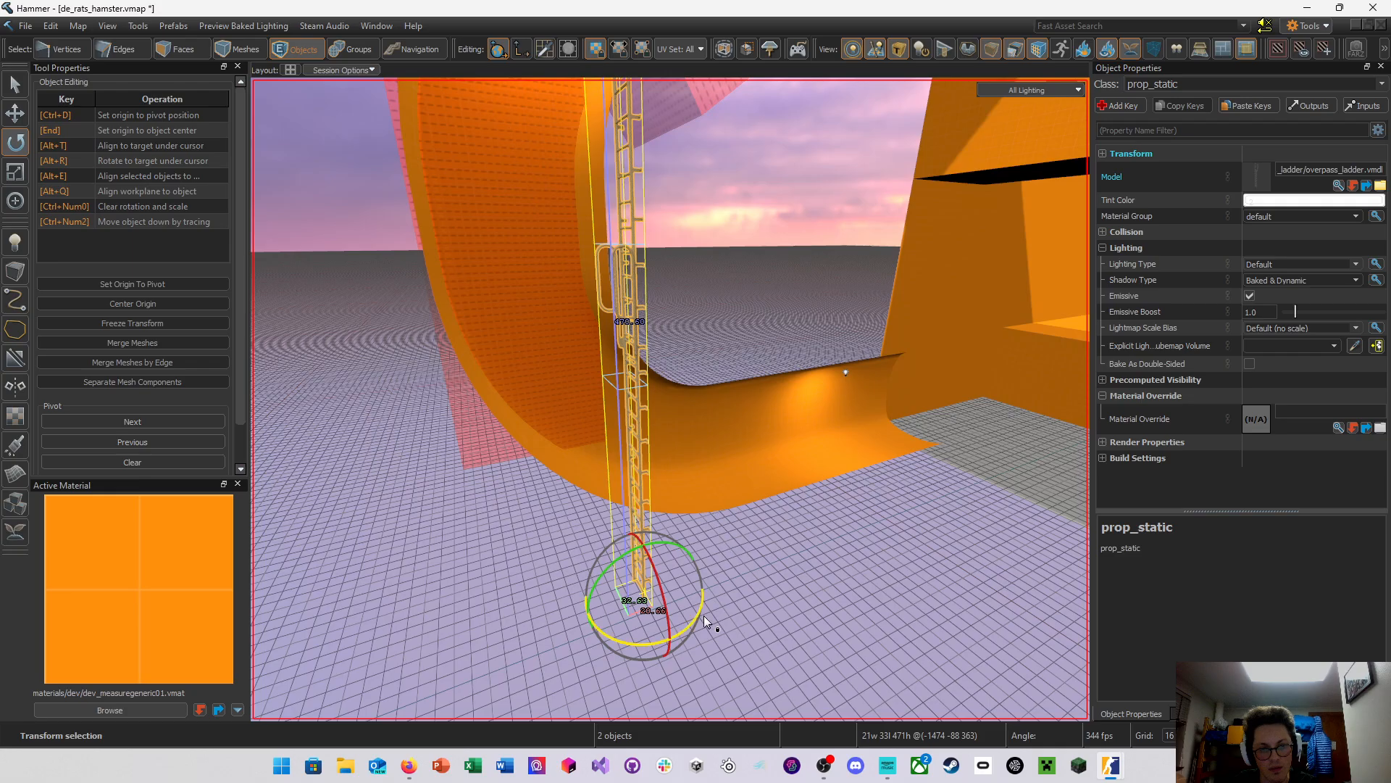
left_click_drag(629, 641, 803, 584)
Position the copied ladder props inside the opposite tunnel, against the wall at the foot of the vertical ladder mesh
right_click_drag(771, 551, 670, 399)
key("s")
key("w")
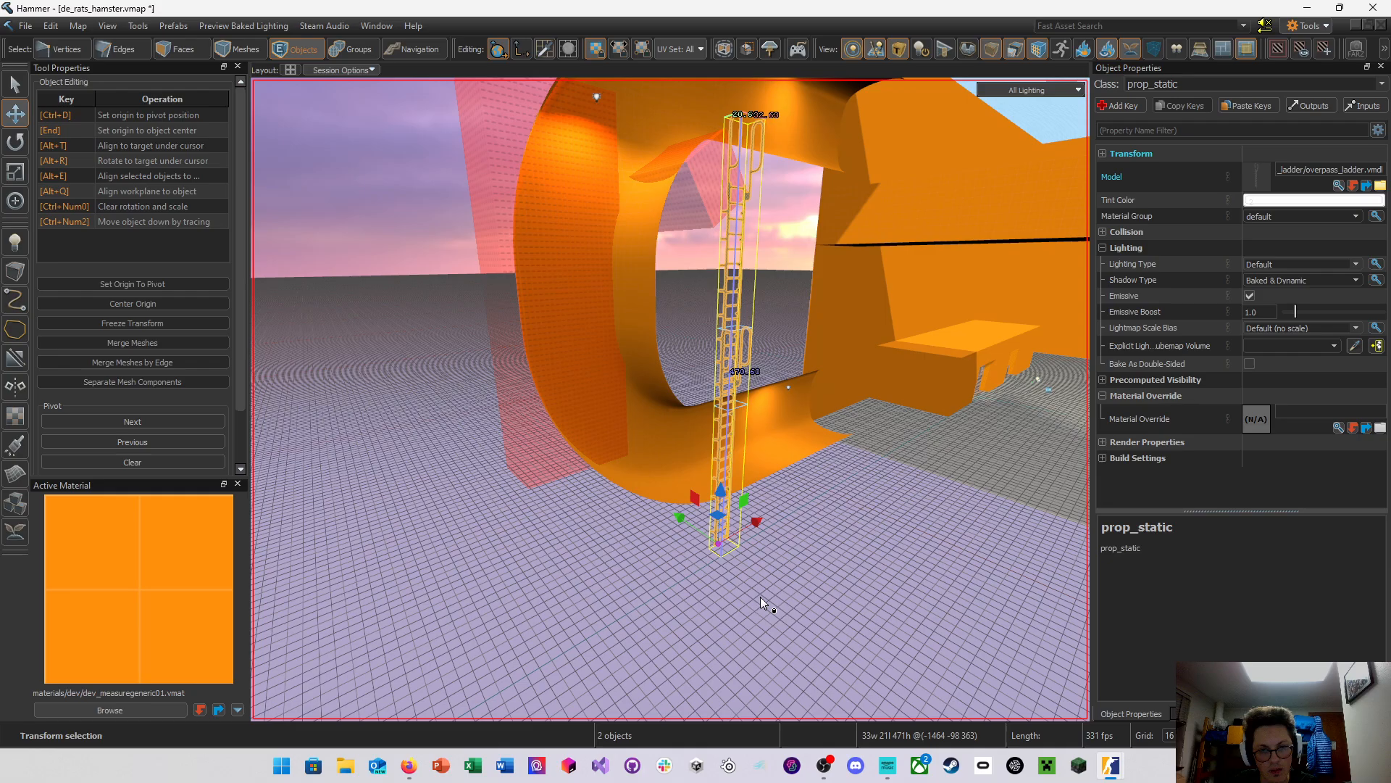
left_click_drag(679, 523, 563, 484)
right_click_drag(563, 484, 671, 399)
key("a")
key("w")
mouse_move(624, 661)
left_mouse_down()
mouse_move(662, 662)
mouse_move(642, 660)
left_mouse_up()
key("w")
right_click_drag(642, 659, 671, 399)
key("s")
left_click_drag(775, 663, 678, 670)
key("a")
right_click_drag(677, 673, 659, 507)
left_click_drag(640, 454, 665, 487)
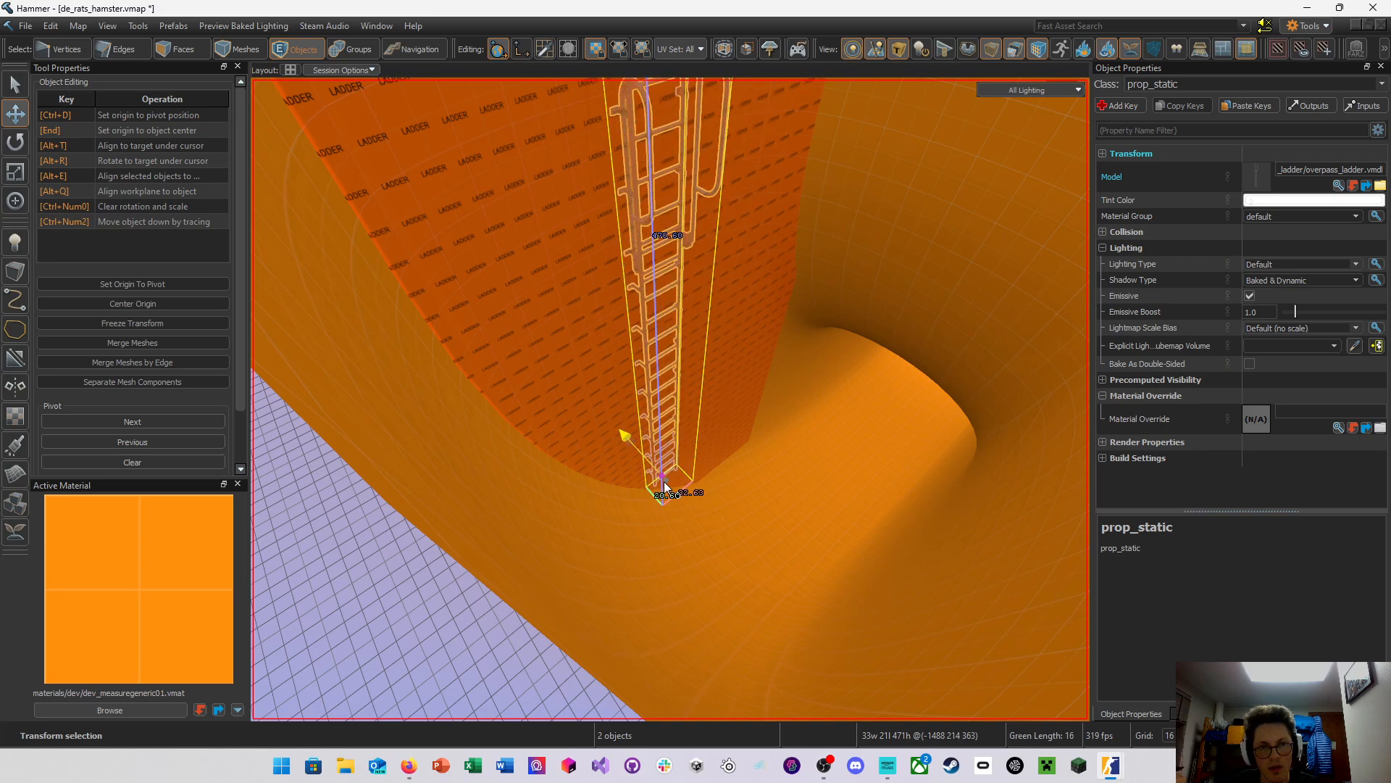
Narrow the opposite tunnel's vertical ladder mesh from both sides to 32 units wide around the ladder props and save the map
right_click_drag(666, 486, 670, 400)
left_click(756, 490)
left_click(15, 86)
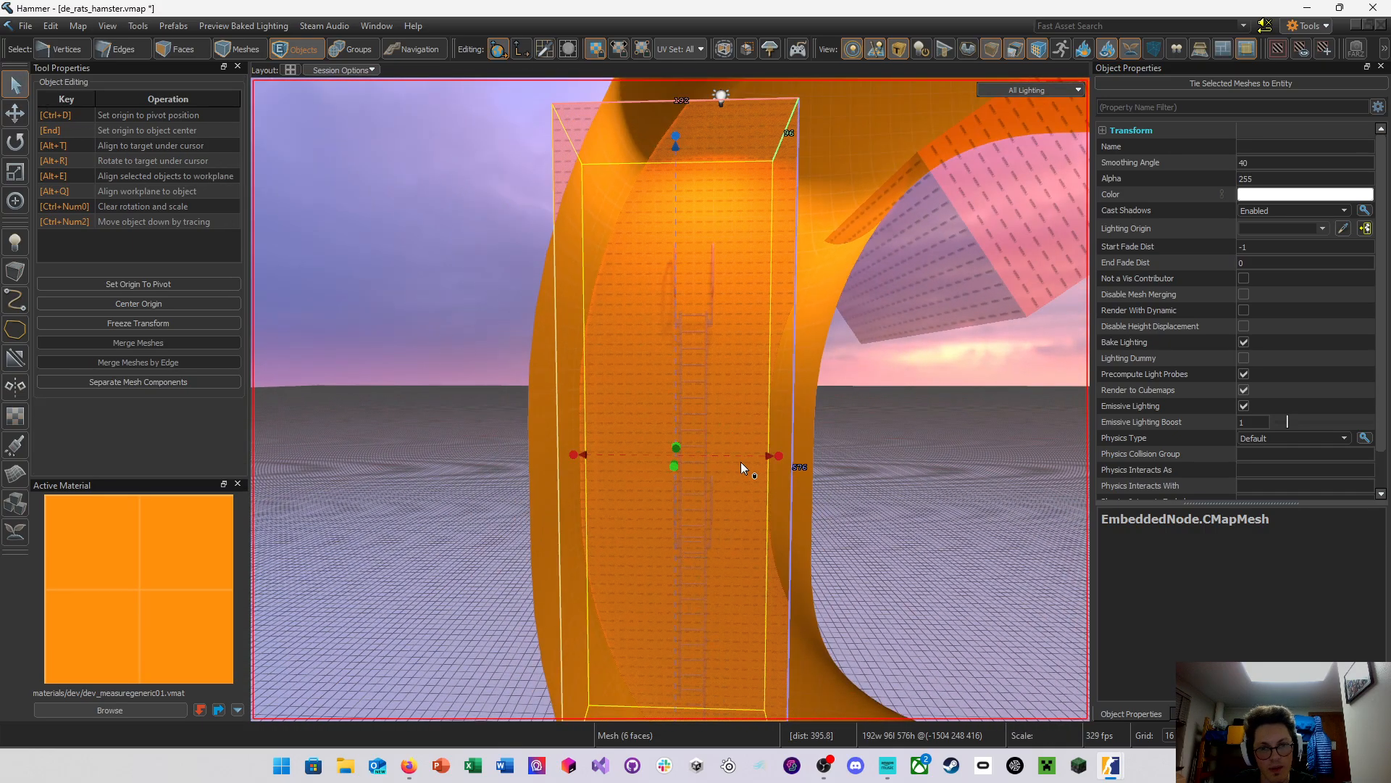
left_click_drag(777, 456, 711, 465)
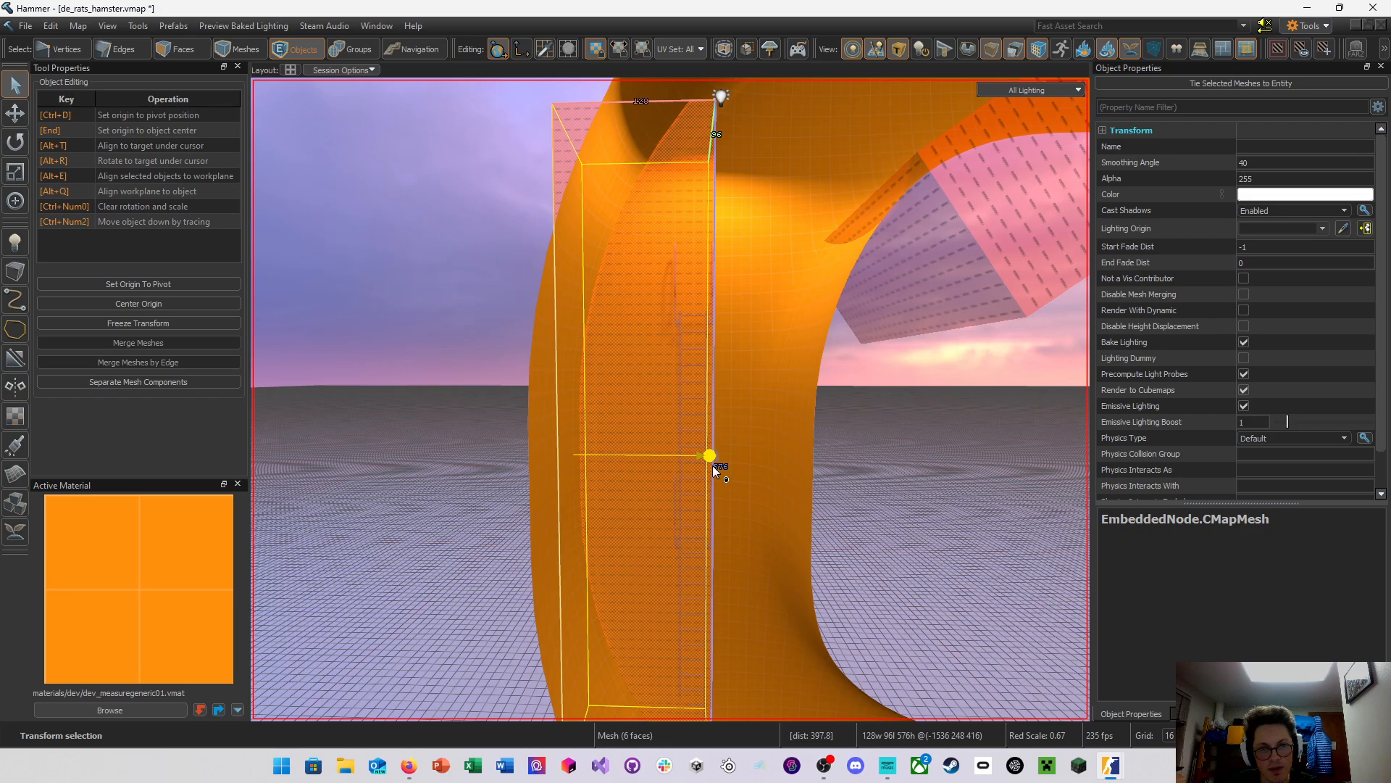
left_click_drag(575, 458, 674, 471)
right_click_drag(674, 471, 671, 400)
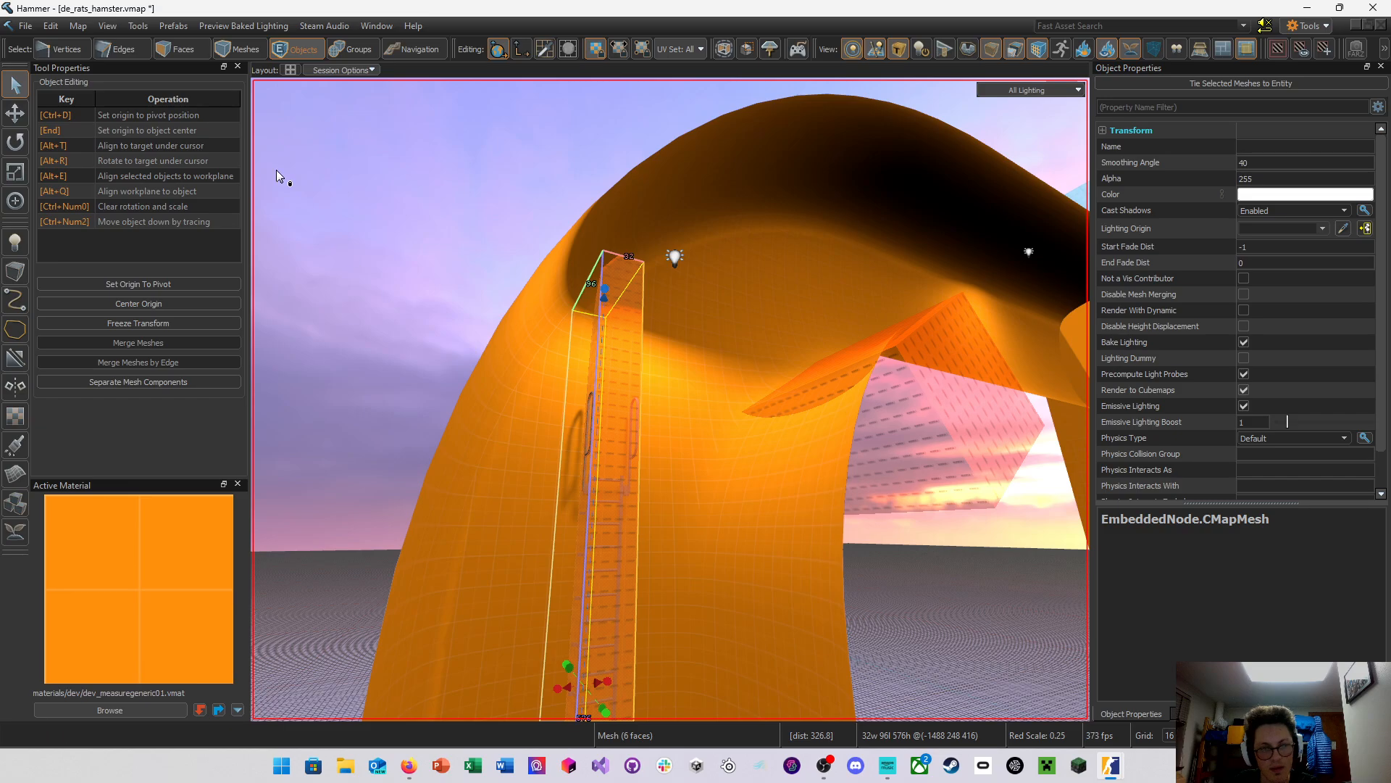
key("ctrl+s")
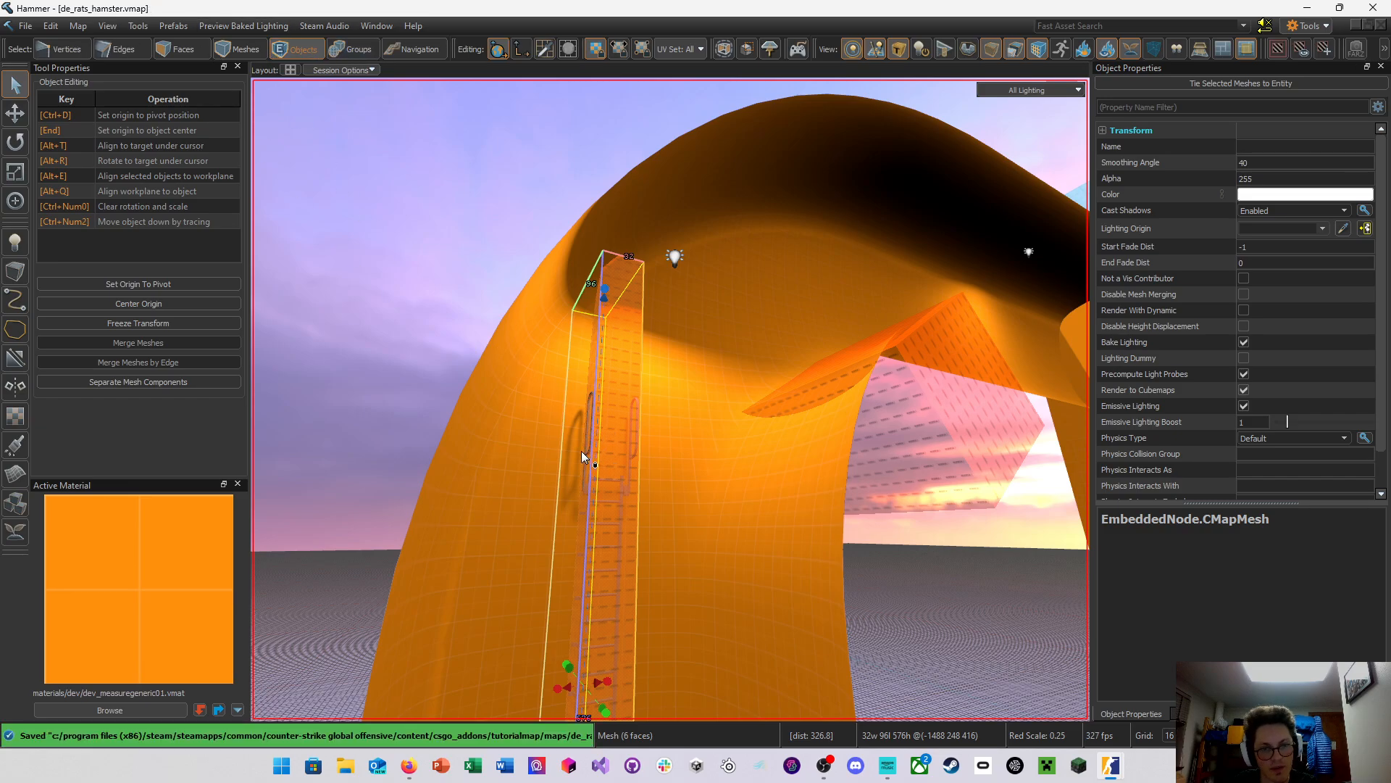
Raise the opposite tunnel's upper ladder prop by 64 and another 32 units along the ladder mesh, and save the map
right_click_drag(590, 450, 670, 399)
left_click(667, 442)
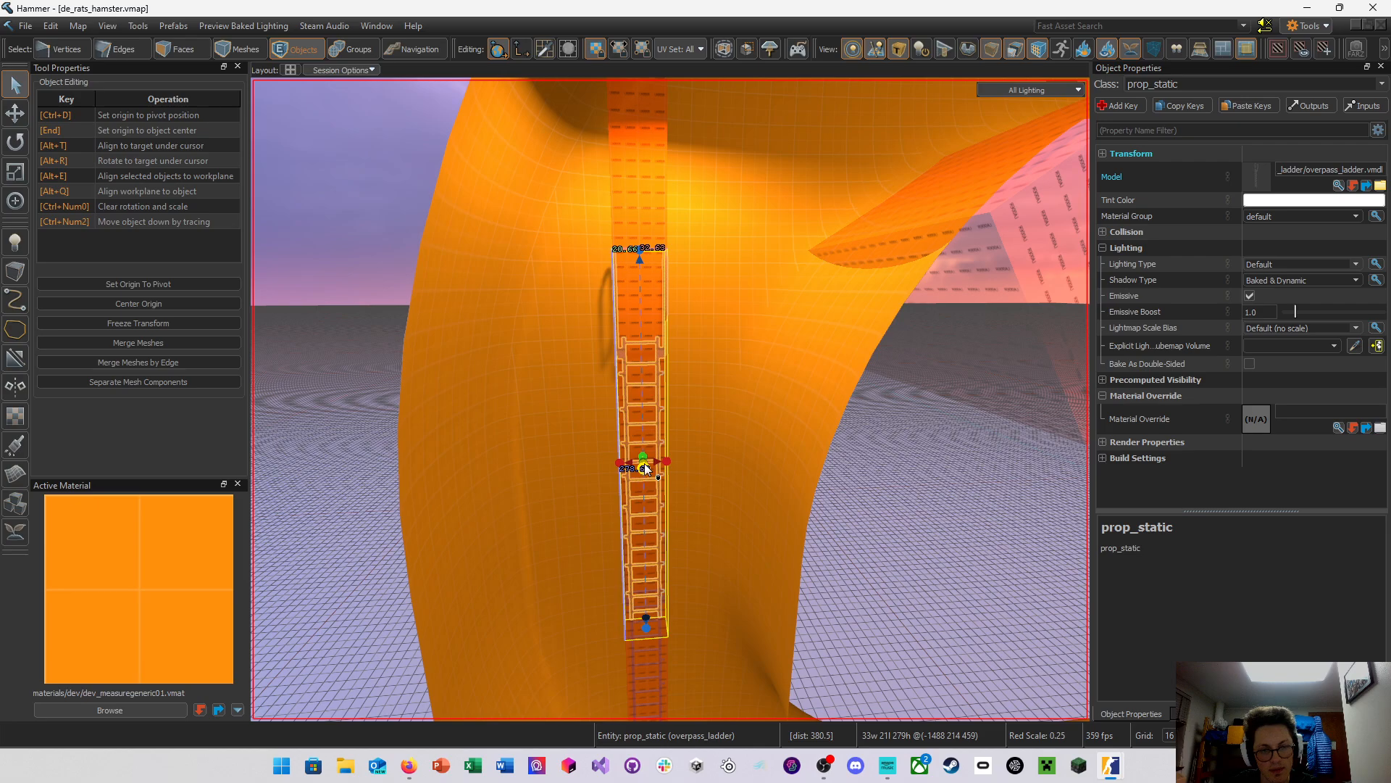
key("w")
mouse_move(651, 556)
left_mouse_down()
mouse_move(647, 602)
mouse_move(650, 546)
mouse_move(654, 581)
left_mouse_up()
right_click_drag(653, 581, 651, 620)
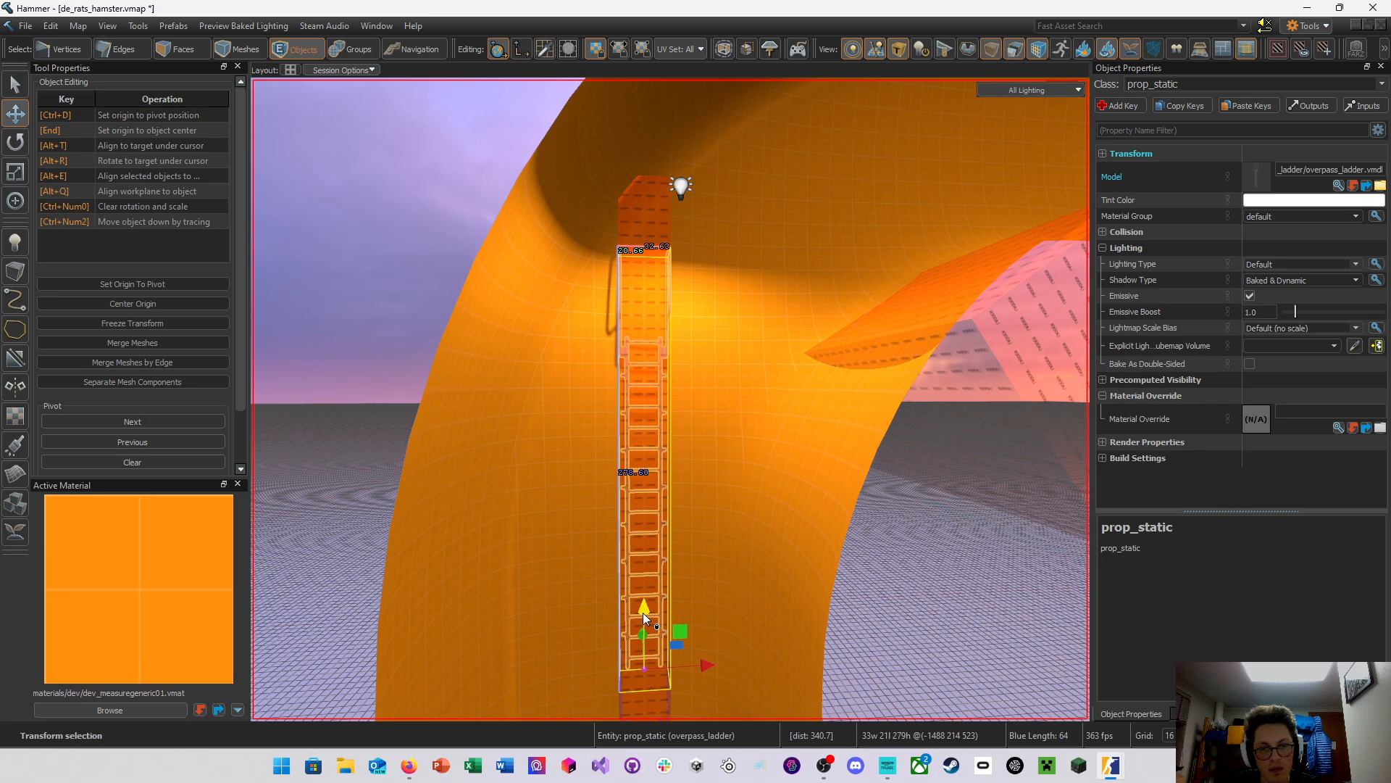
mouse_move(642, 611)
left_mouse_down()
mouse_move(642, 637)
mouse_move(646, 617)
left_mouse_up()
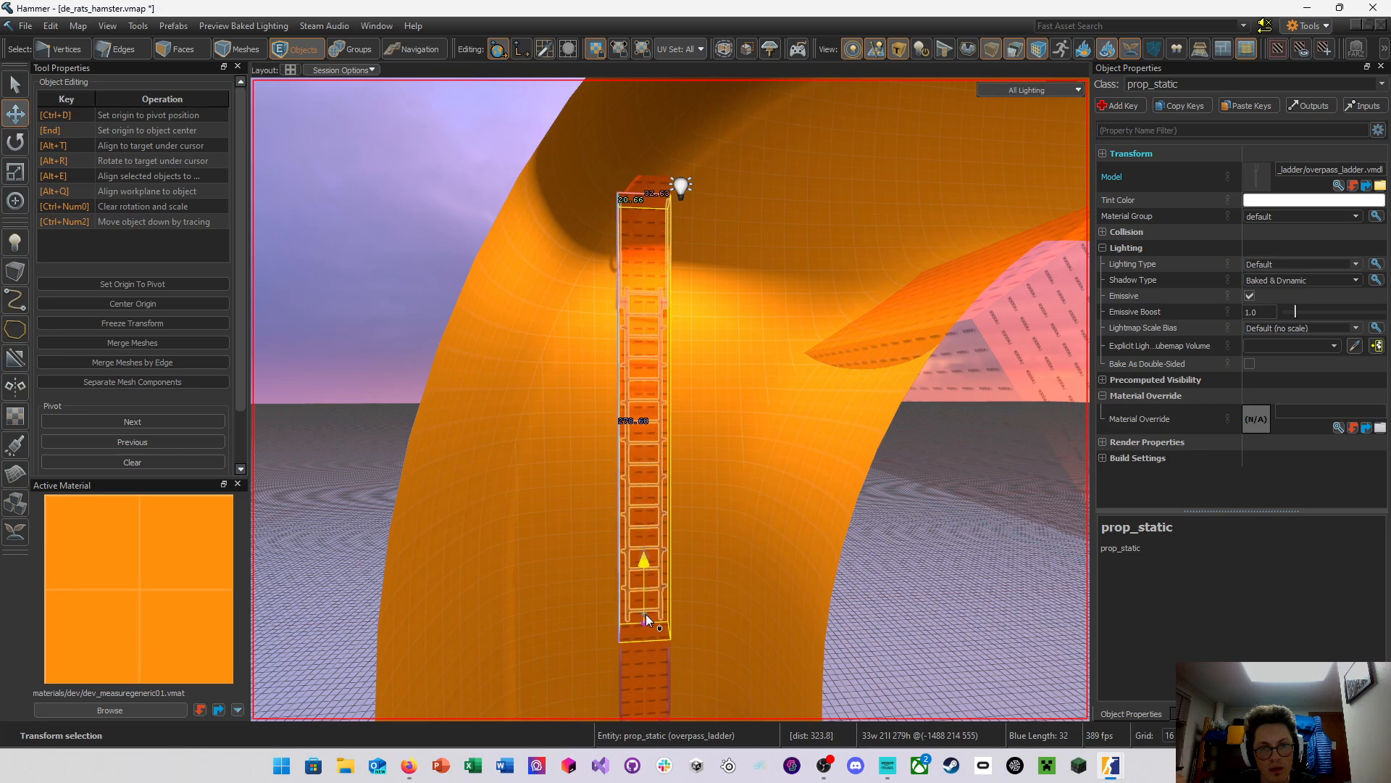
right_click_drag(706, 588, 670, 399)
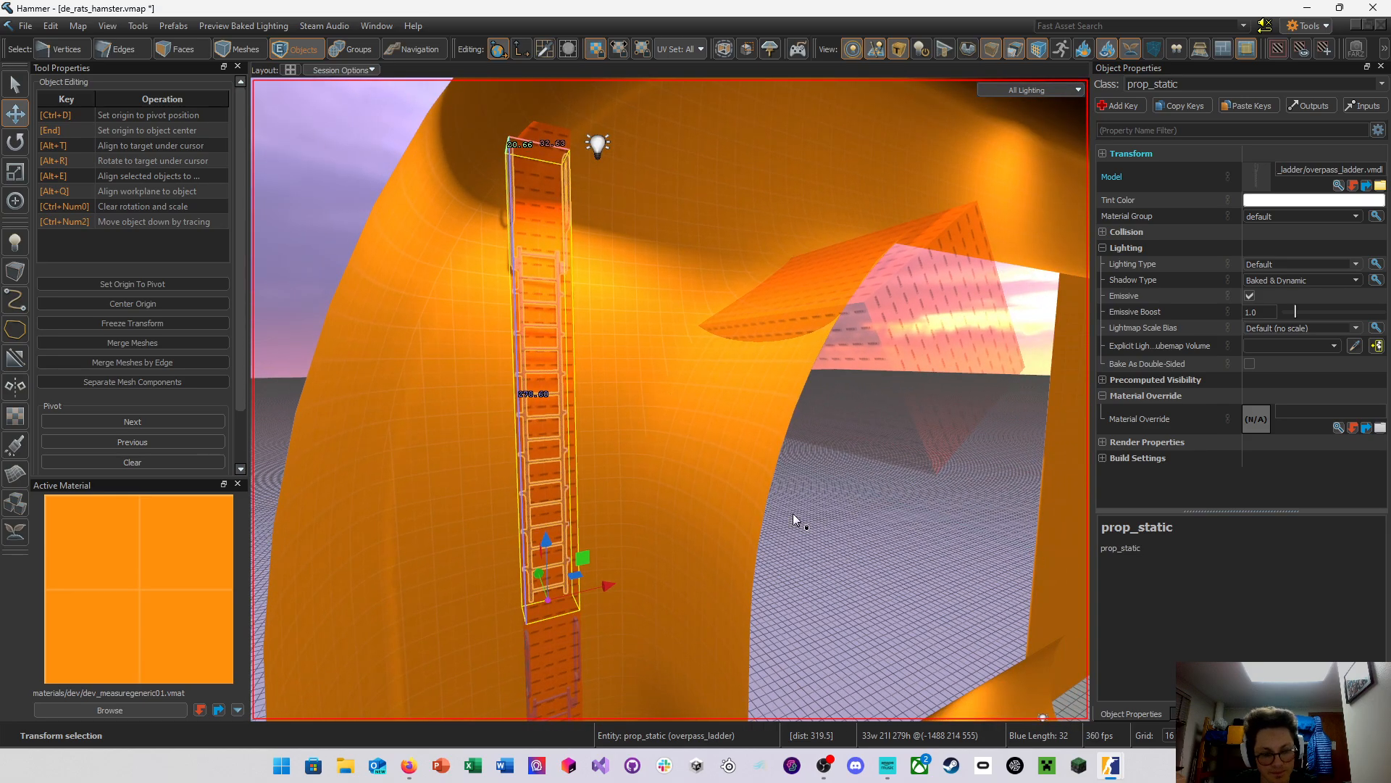
key("ctrl+s")
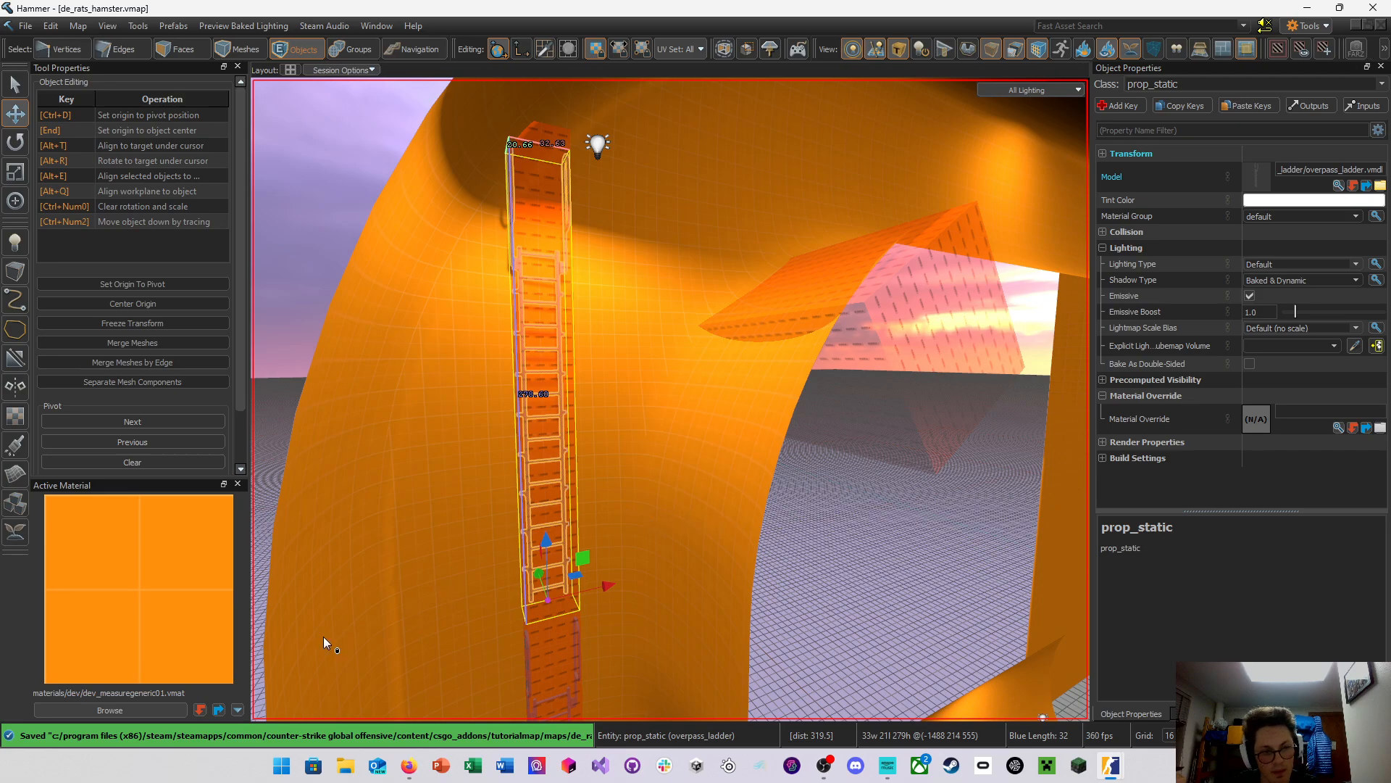
key("e")
key("r")
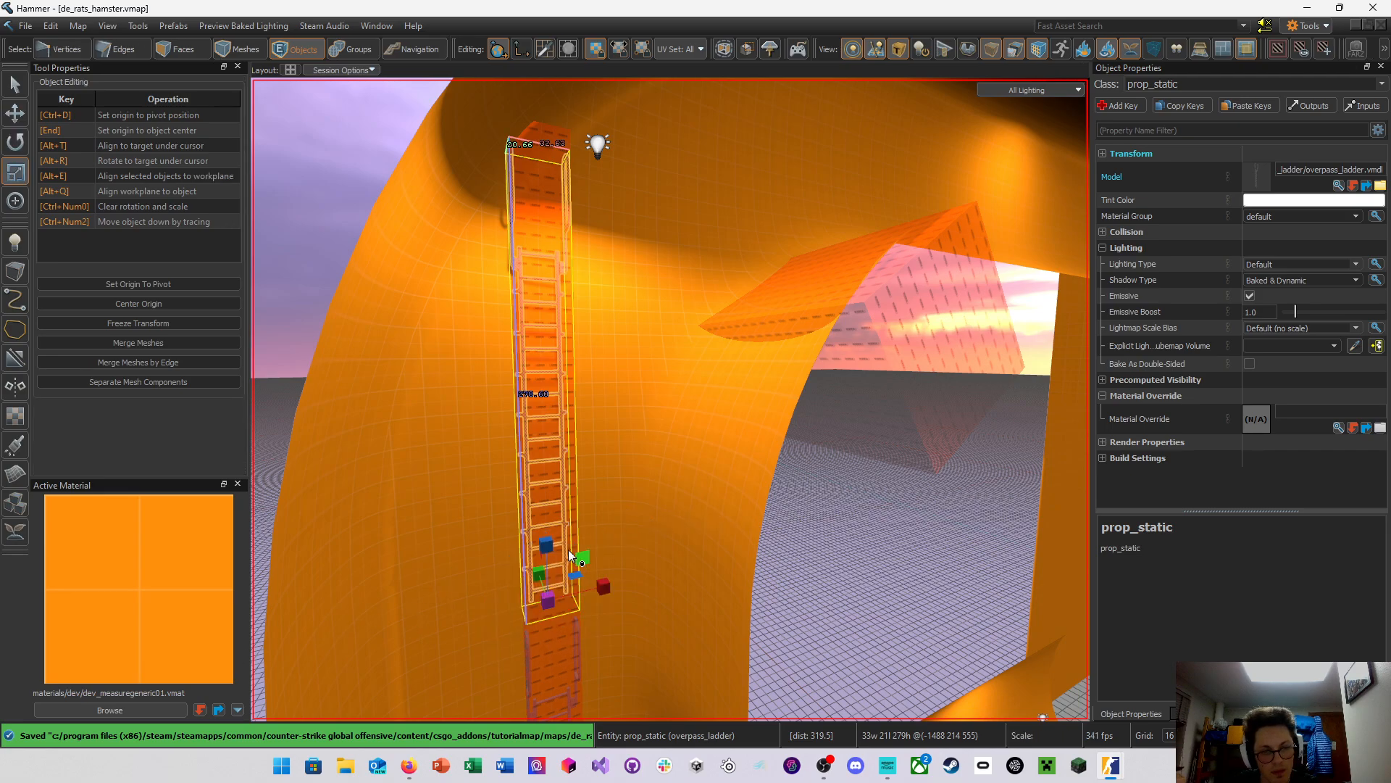
left_click_drag(547, 541, 549, 568)
key("ctrl+z")
Duplicate the upper ladder prop toward the angled ladder mesh and rotate the copy -90 degrees about the vertical axis
right_click_drag(666, 545, 670, 399)
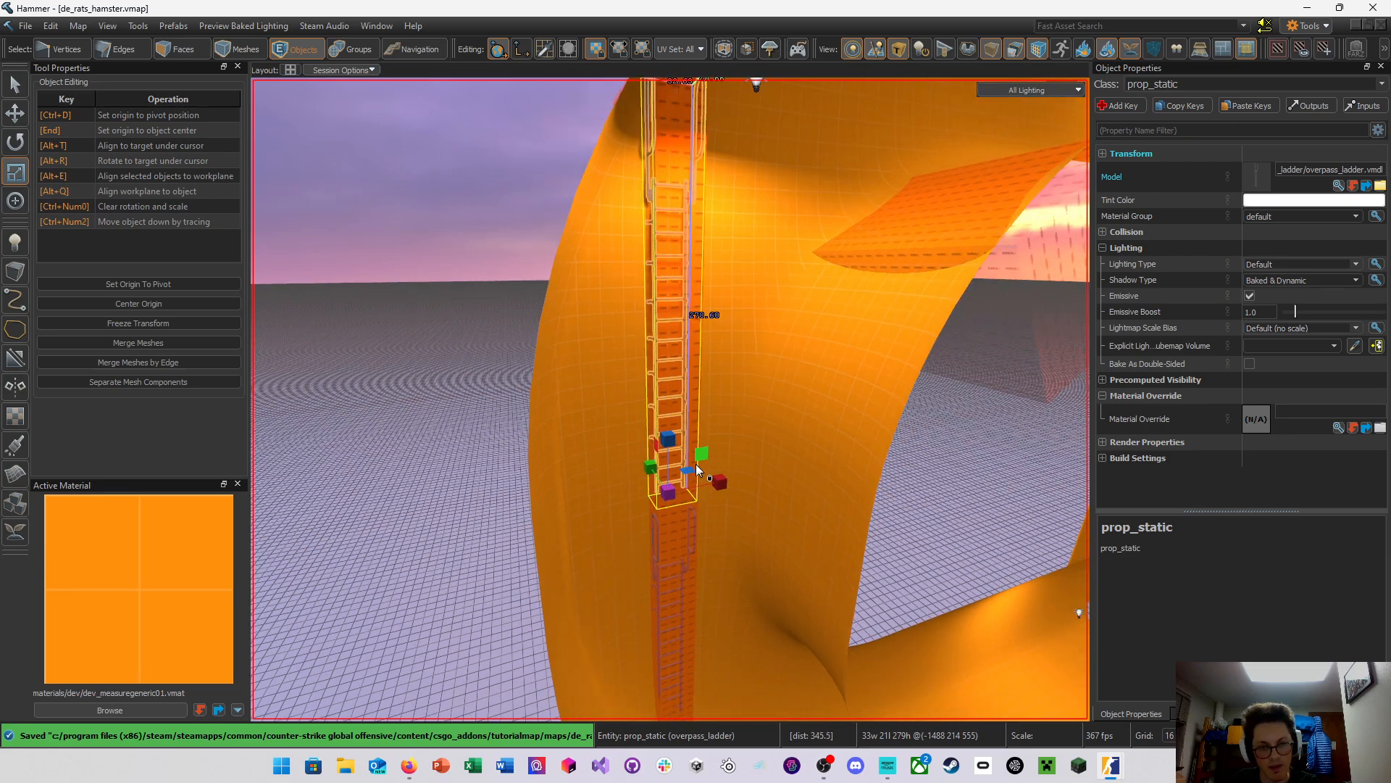
key("w")
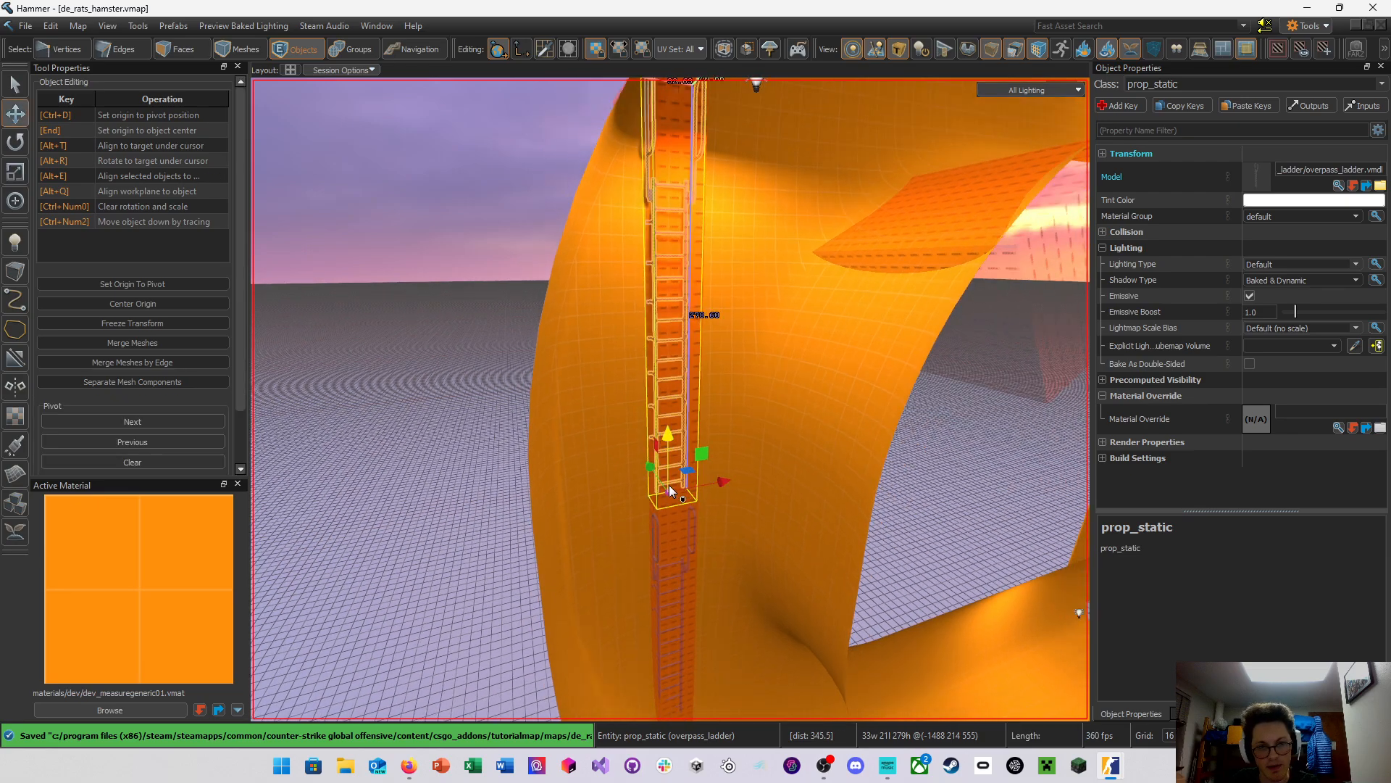
mouse_move(681, 471)
left_mouse_down("shift")
mouse_move(738, 500)
mouse_move(640, 542)
mouse_move(517, 540)
mouse_move(413, 518)
left_mouse_up("shift")
key("e")
right_click_drag(413, 518, 759, 485)
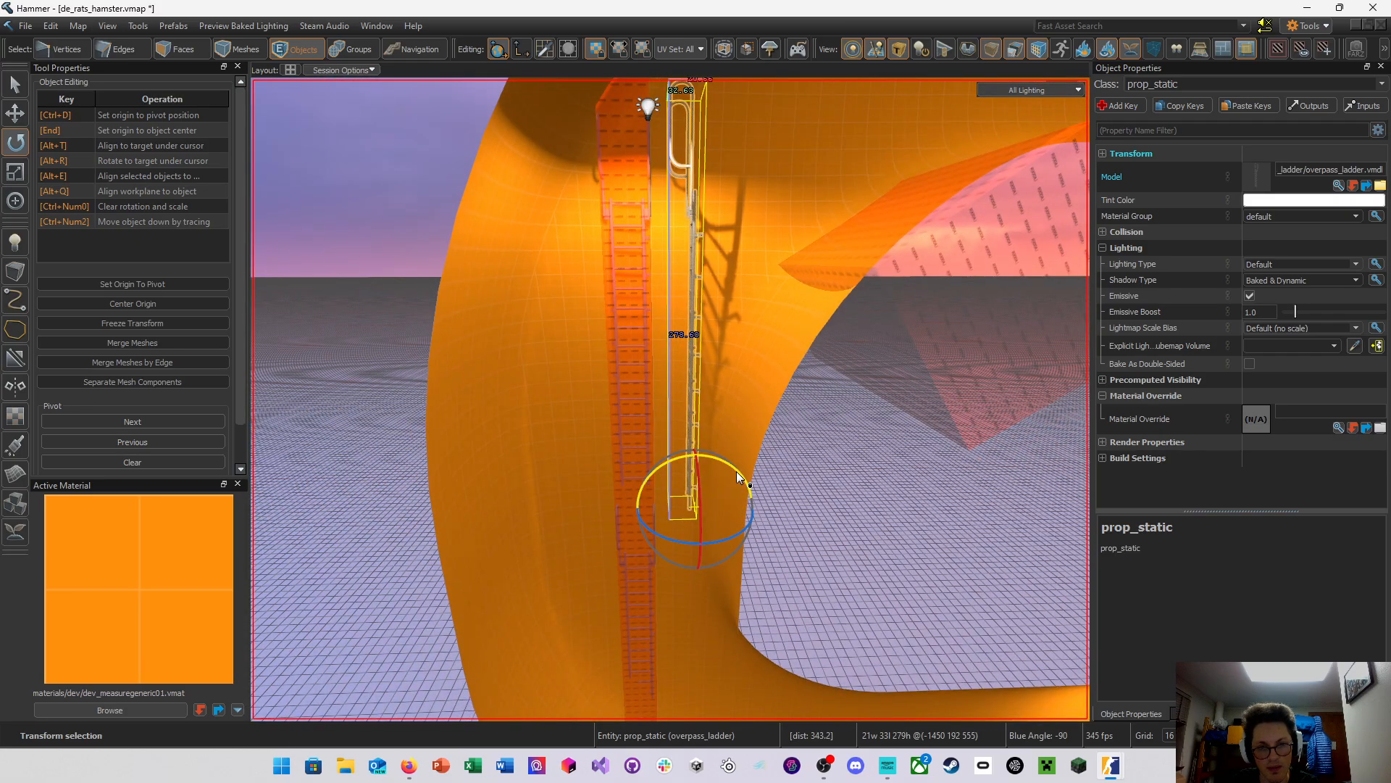
Tilt the duplicated ladder prop toward the angled ladder mesh and shift it 32 units sideways into the middle of the tunnel
left_click_drag(761, 479, 770, 481)
right_click_drag(770, 481, 614, 631)
key("w")
left_click_drag(548, 565, 656, 561)
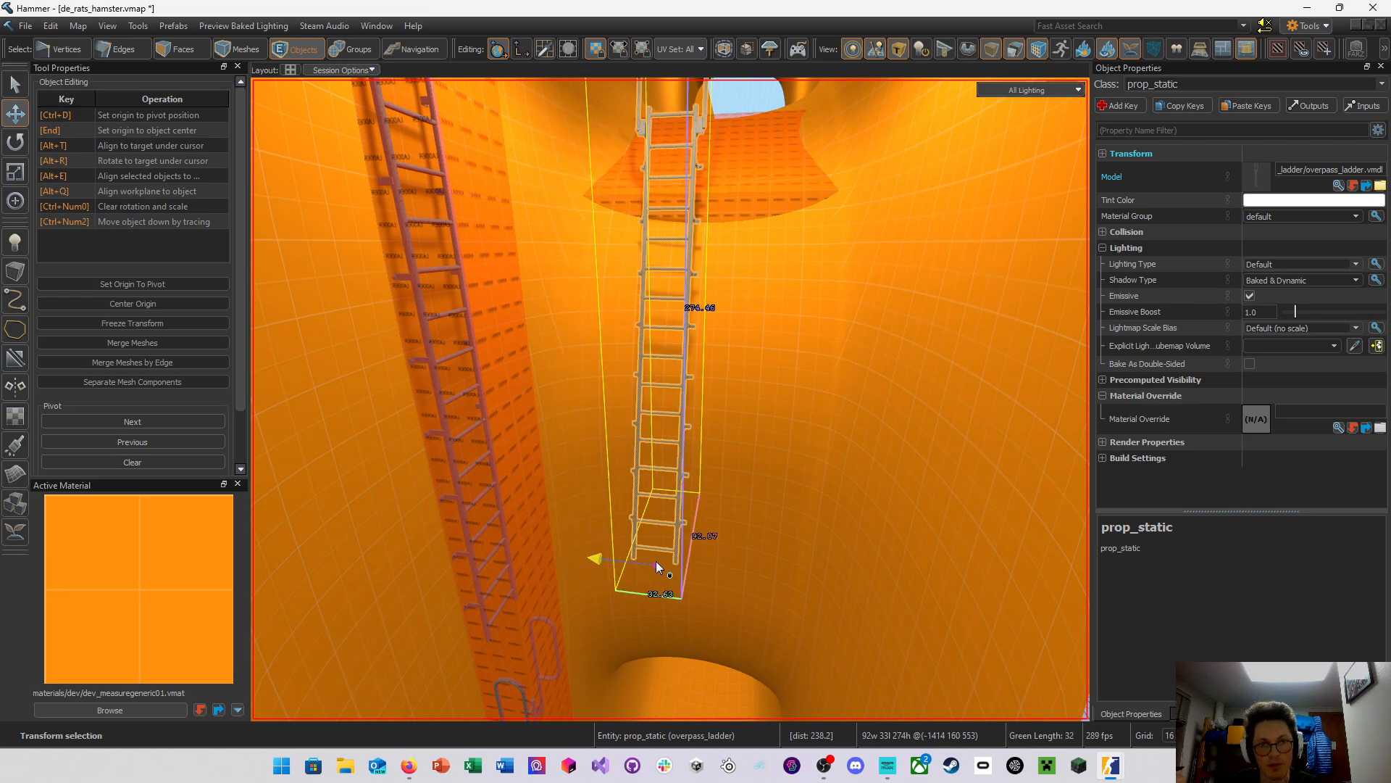
Scale the tilted ladder prop along its own length in local space, first by 0.75 and again by 1.38
key("z")
key("e")
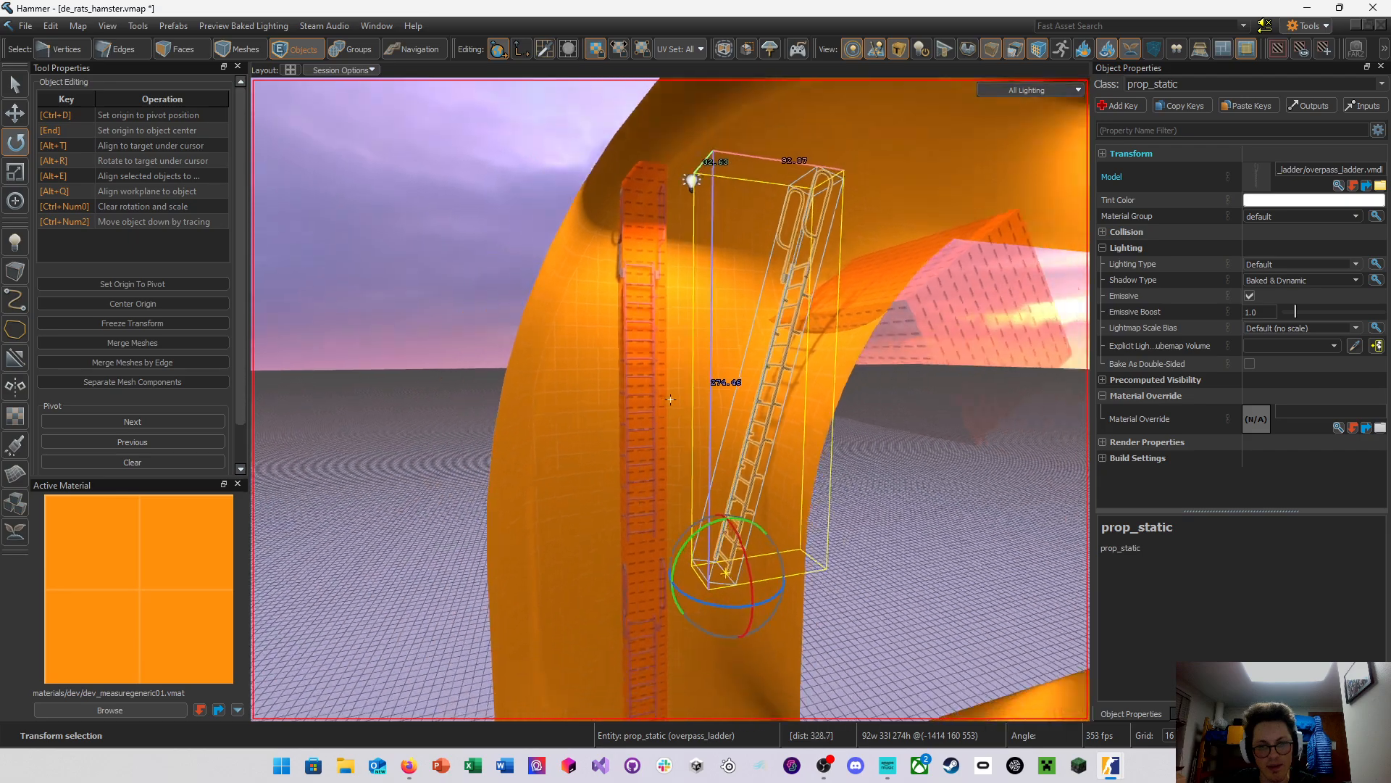
key("z")
key("r")
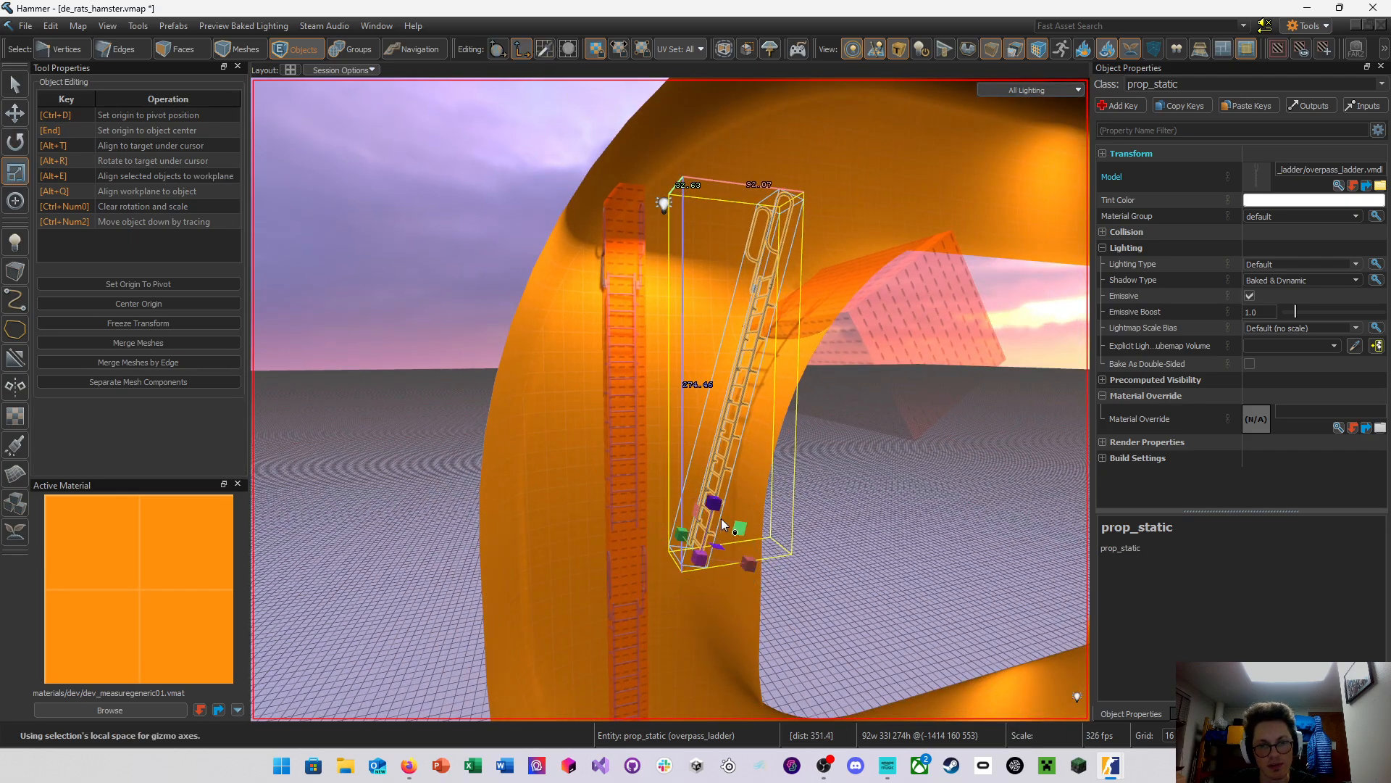
left_click_drag(715, 506, 712, 517)
key("z")
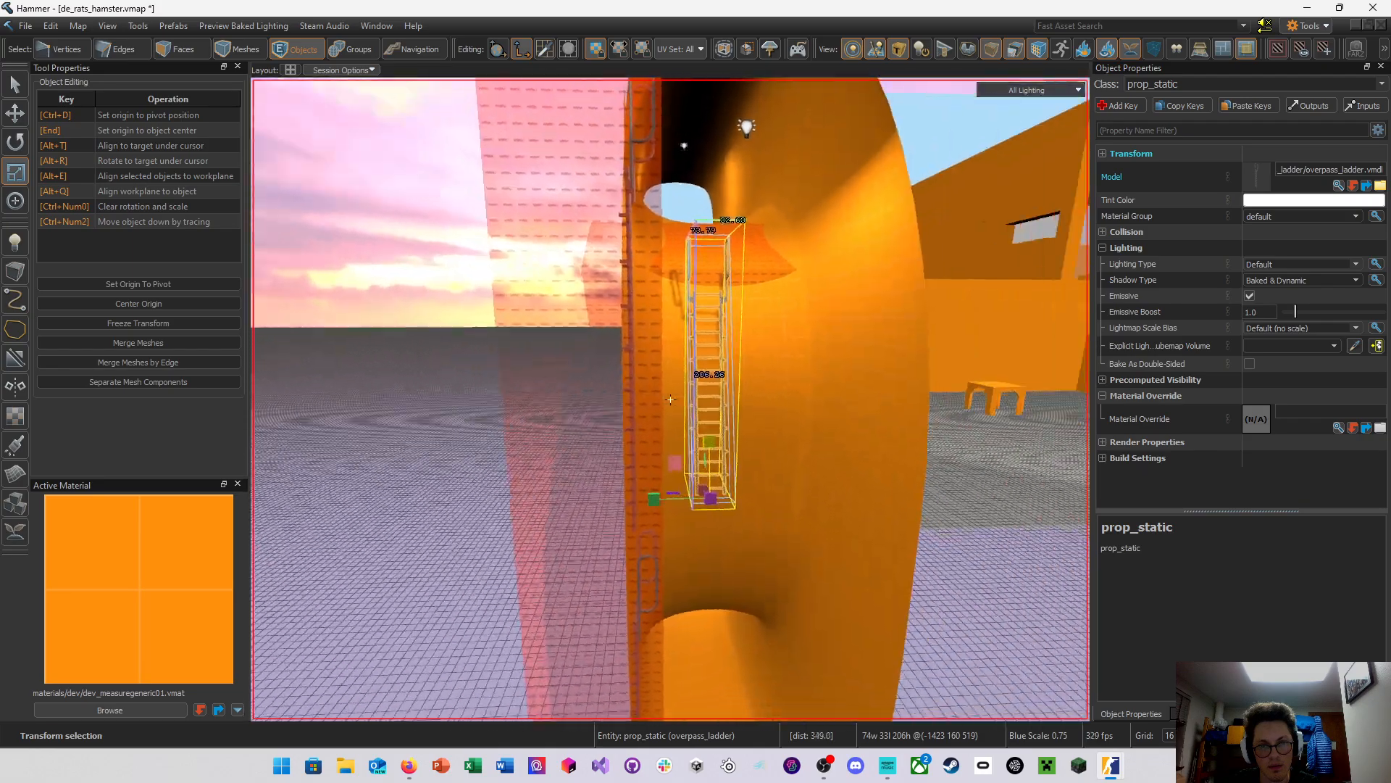
key("z")
left_click_drag(633, 472, 637, 448)
key("z")
key("z")
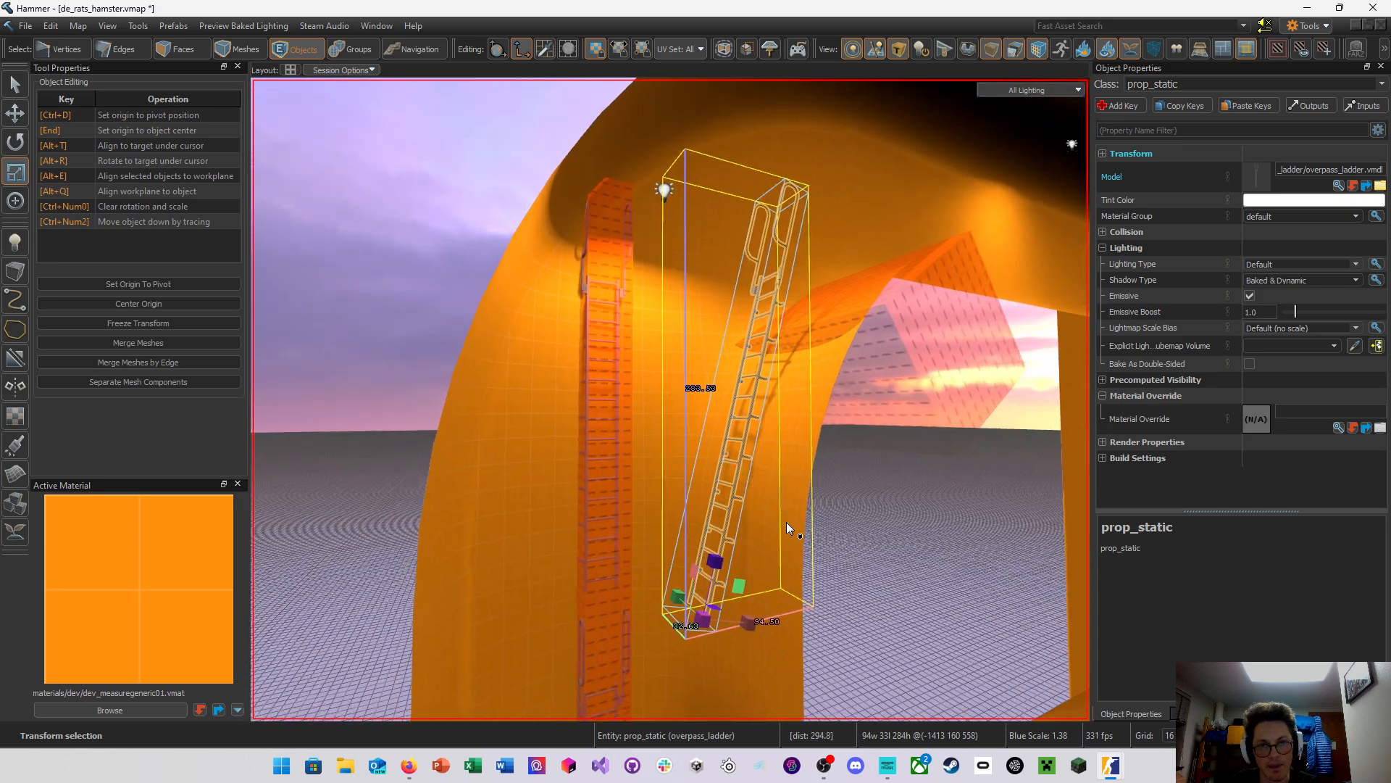
Shorten the tilted ladder prop along its own length with a scale of 0.61
left_click(717, 577)
left_click(720, 569)
left_click_drag(720, 575, 711, 588)
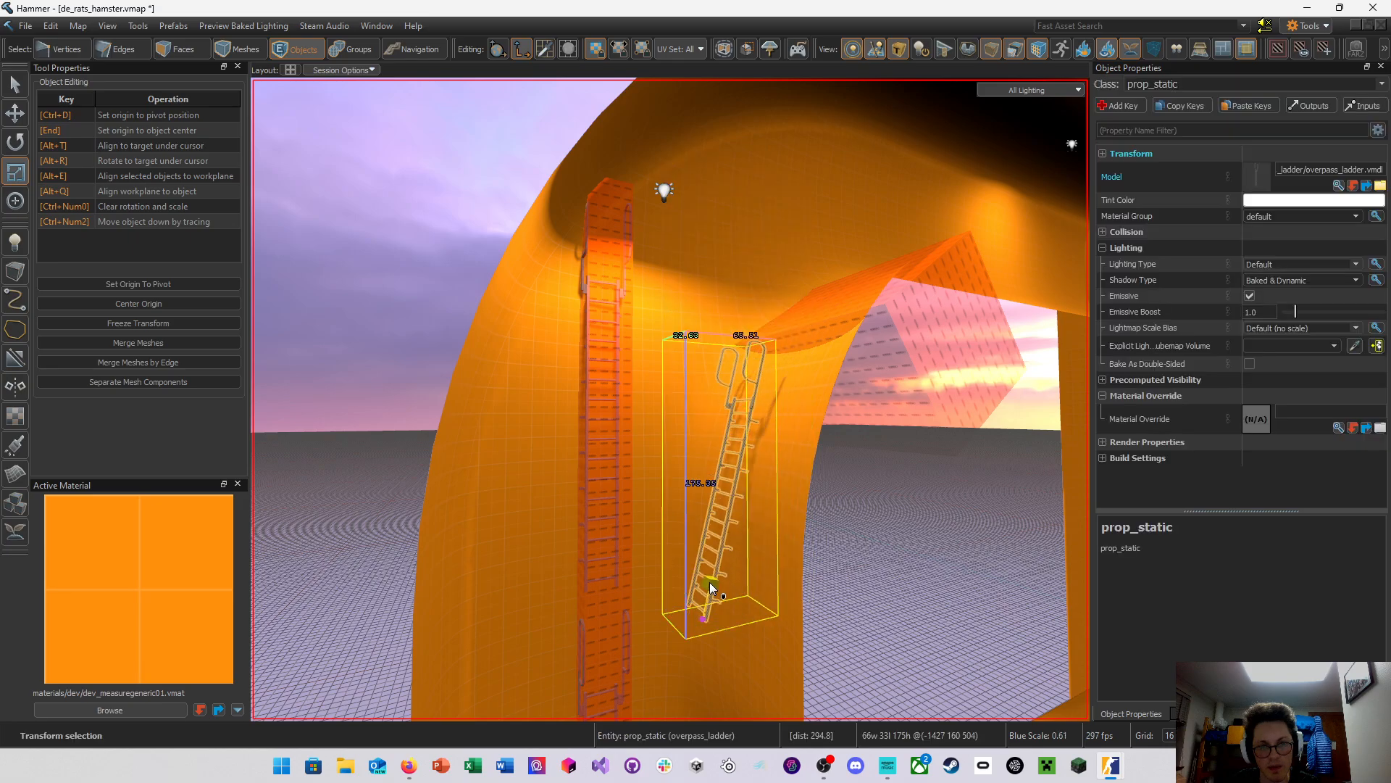
key("z")
key("z")
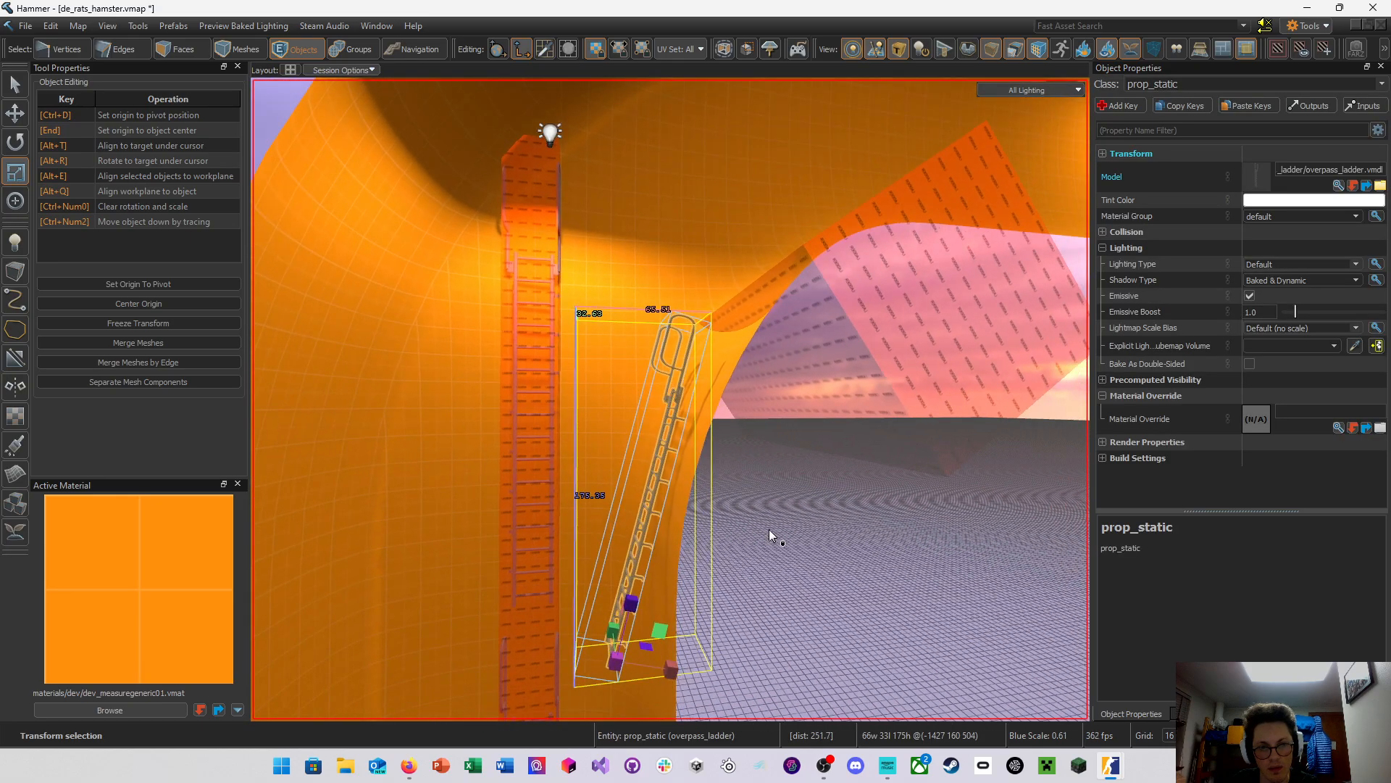
Return the gizmo to world space and shift the shortened ladder prop 16 units toward the tunnel's inner bend
key("w")
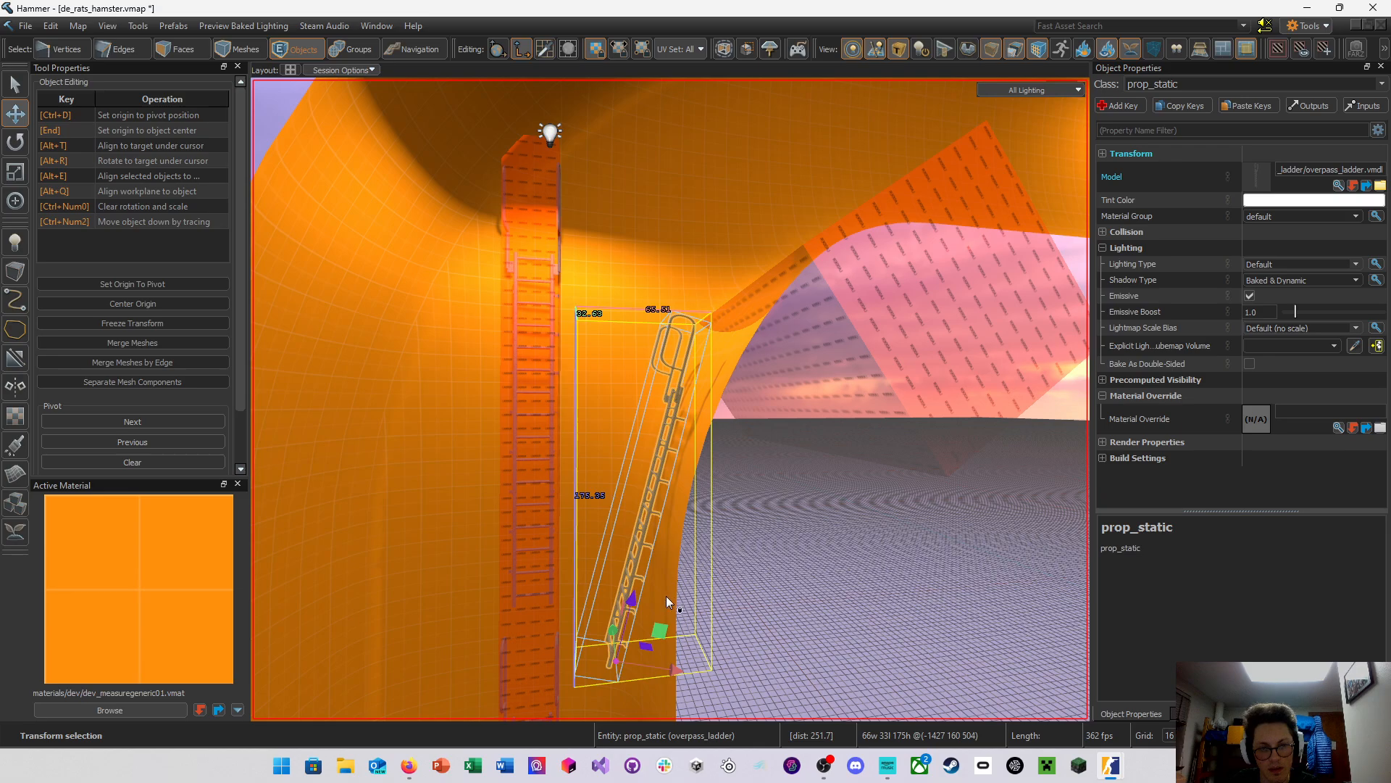
left_click(505, 53)
left_click_drag(621, 659, 638, 659)
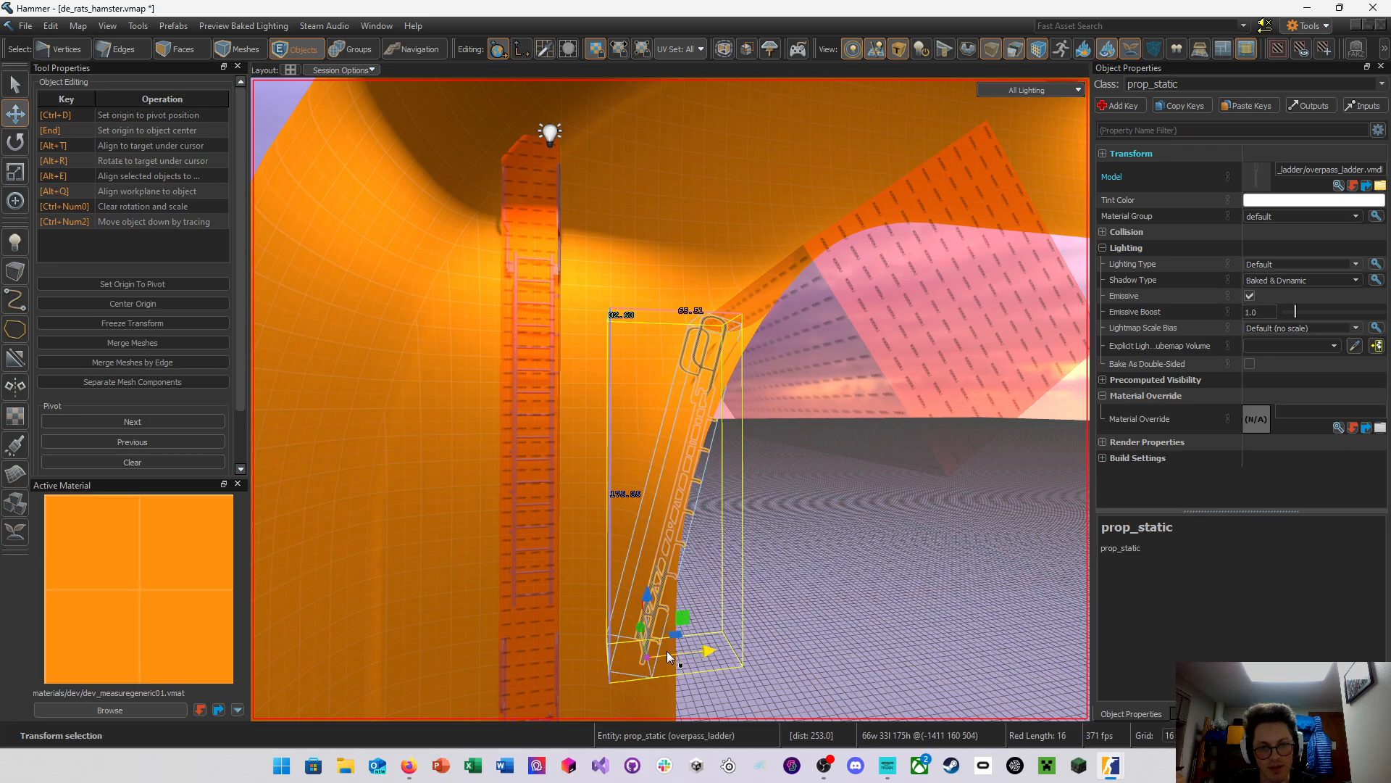
Rotate the shortened ladder prop -15 degrees, change the angle snap, and tilt it back toward the tunnel's inner bend
key("e")
left_click_drag(692, 632, 665, 641)
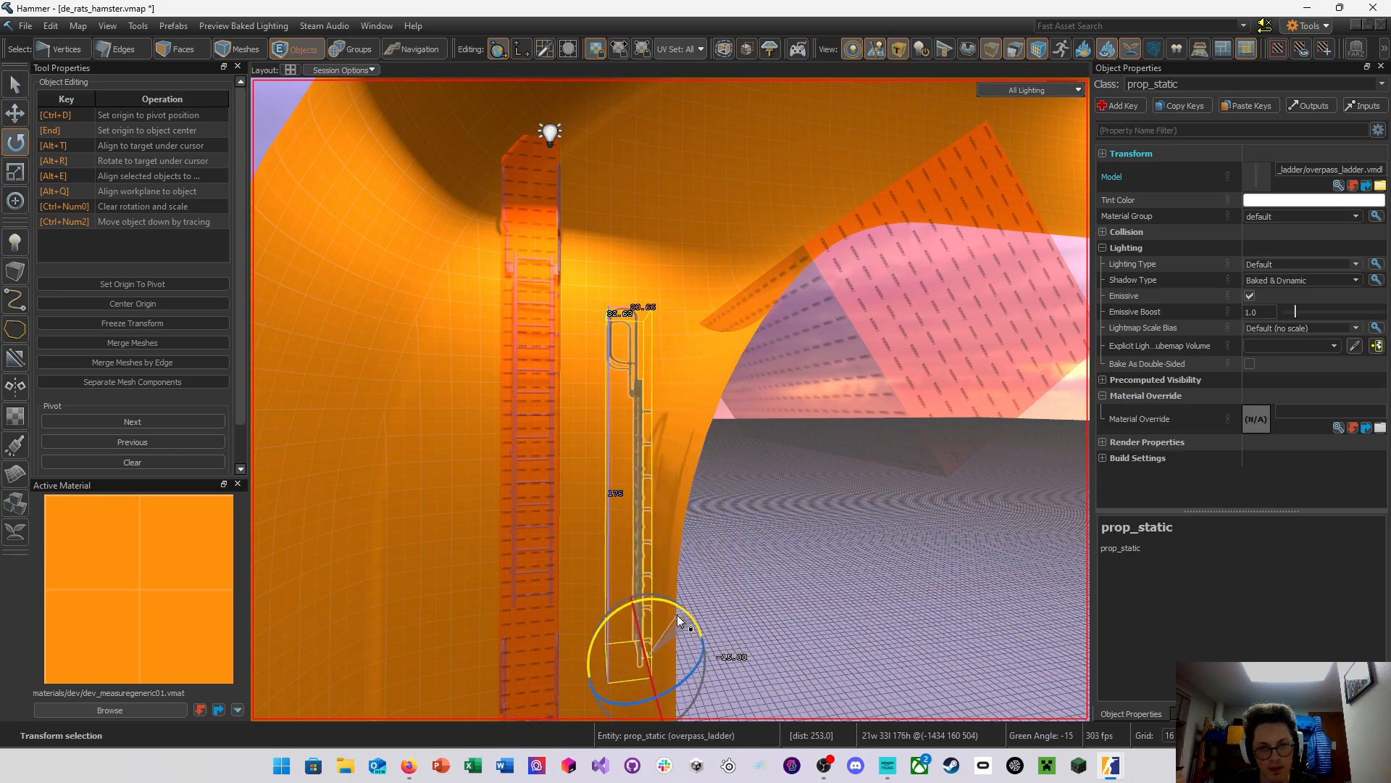
left_click(1366, 735)
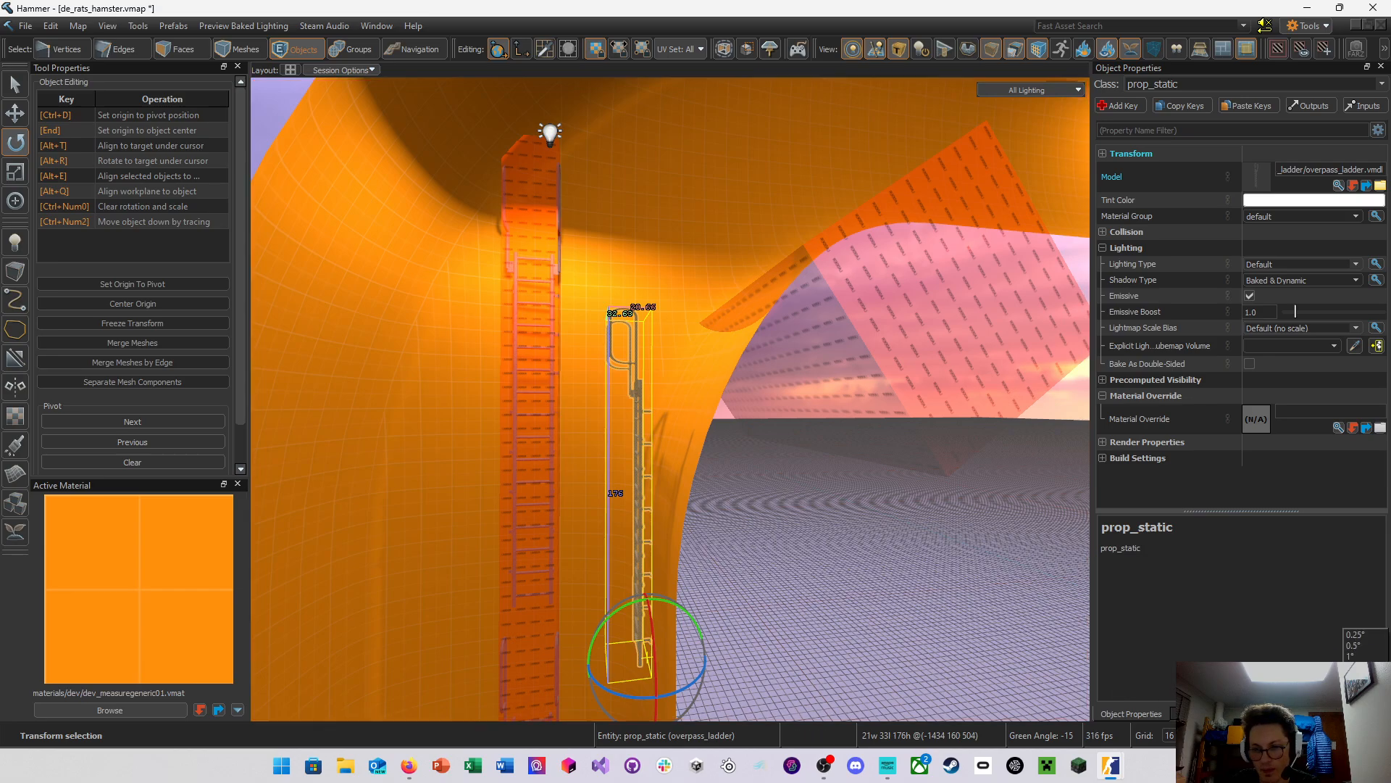
left_click_drag(693, 631, 704, 636)
Move the large angled ladder mesh at the tunnel bend 72 units back over the top of the tilted ladder prop
right_click_drag(704, 636, 670, 400)
key("a")
key("w")
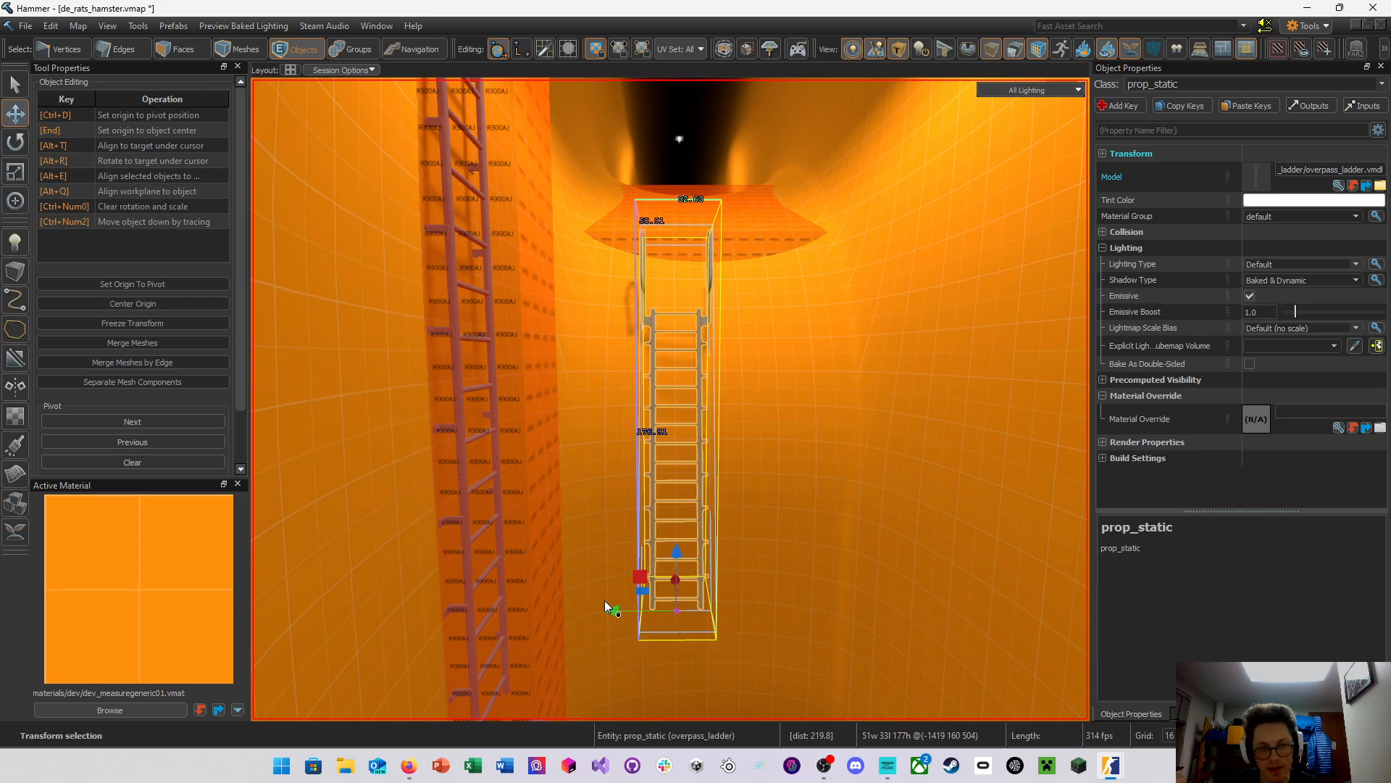
left_click_drag(613, 610, 693, 611)
right_click_drag(693, 611, 671, 399)
left_click(759, 285)
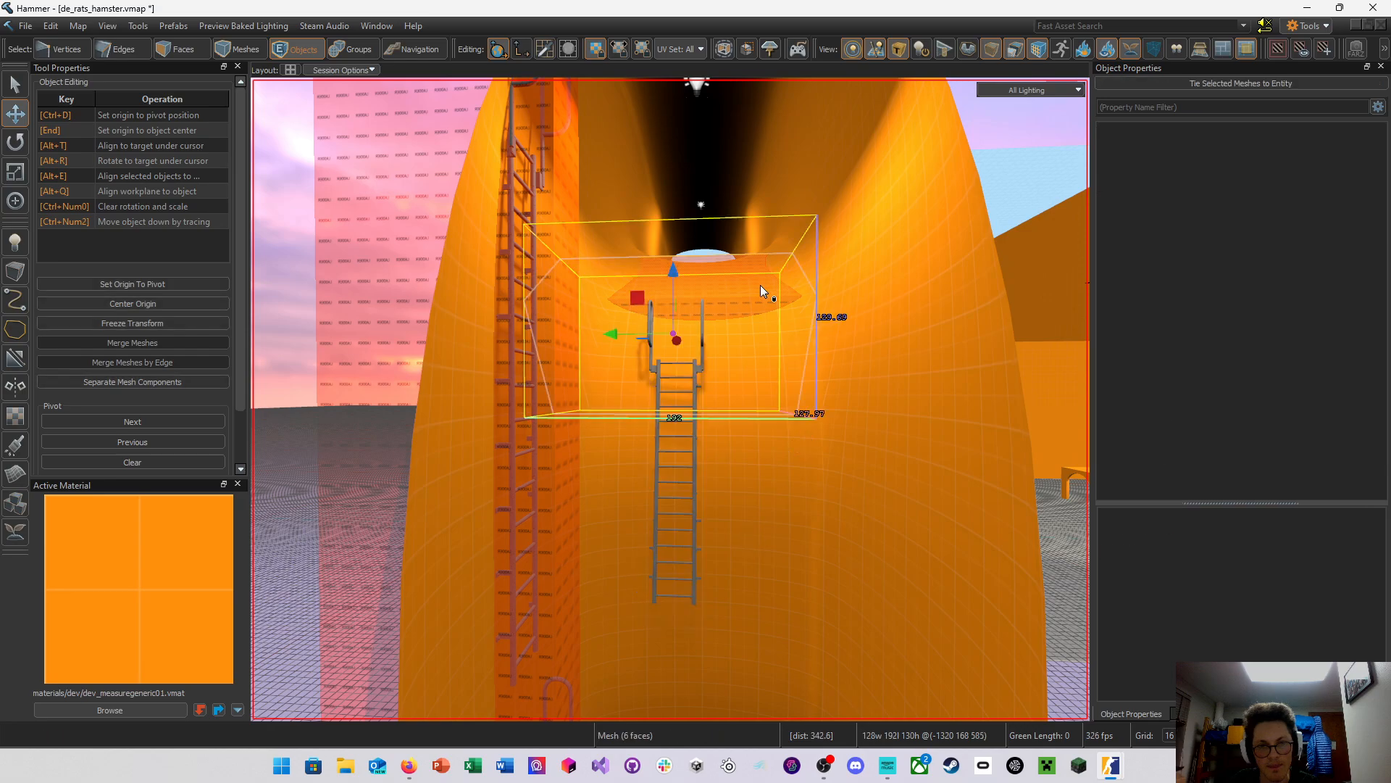
right_click_drag(760, 285, 671, 399)
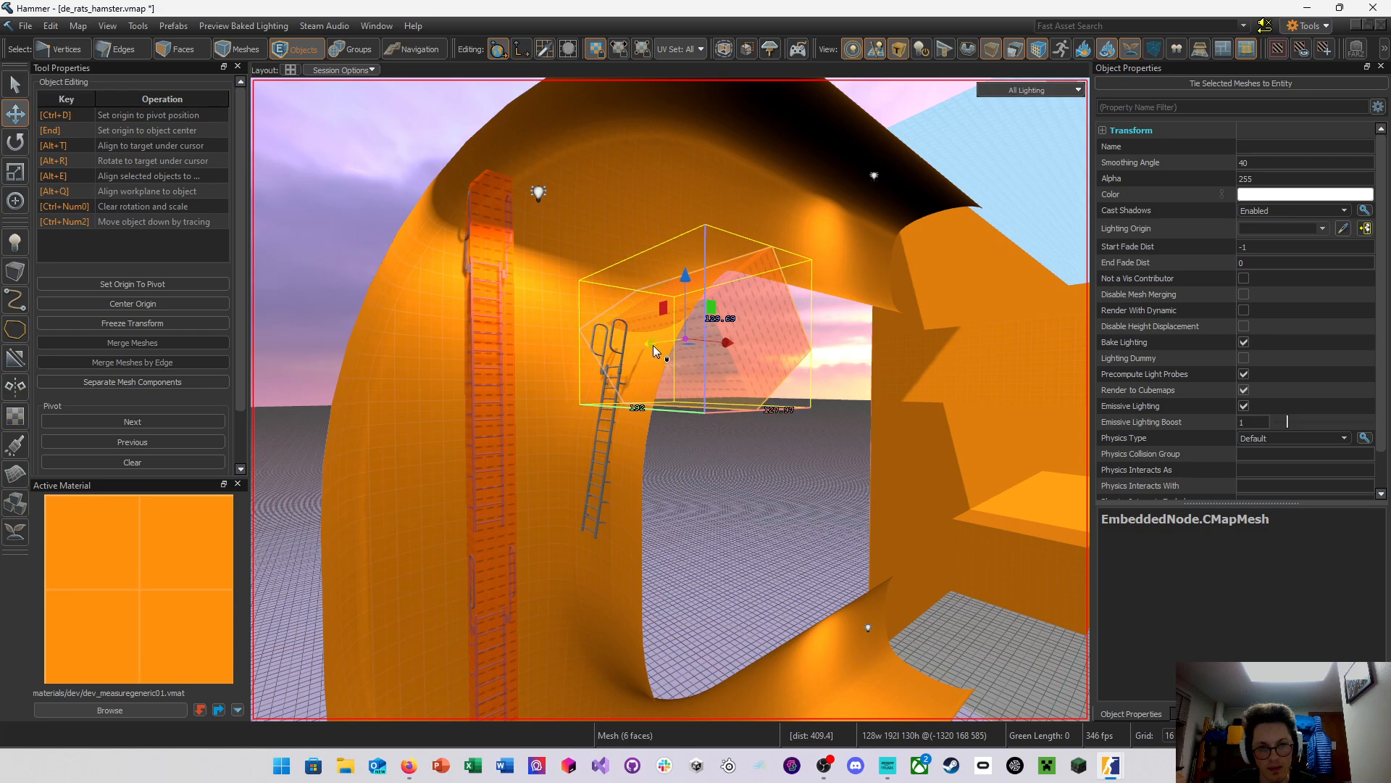
left_click_drag(716, 345, 663, 355)
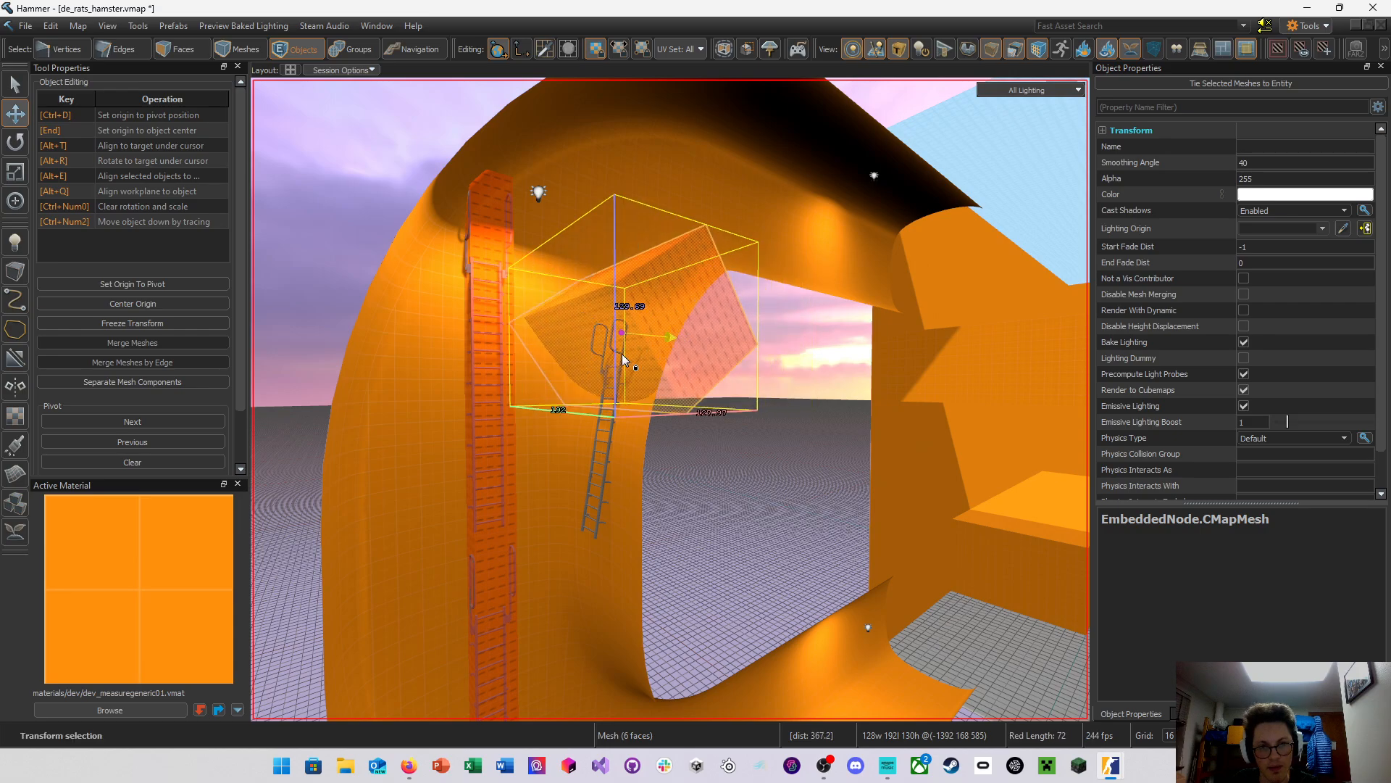
right_click_drag(663, 355, 662, 361)
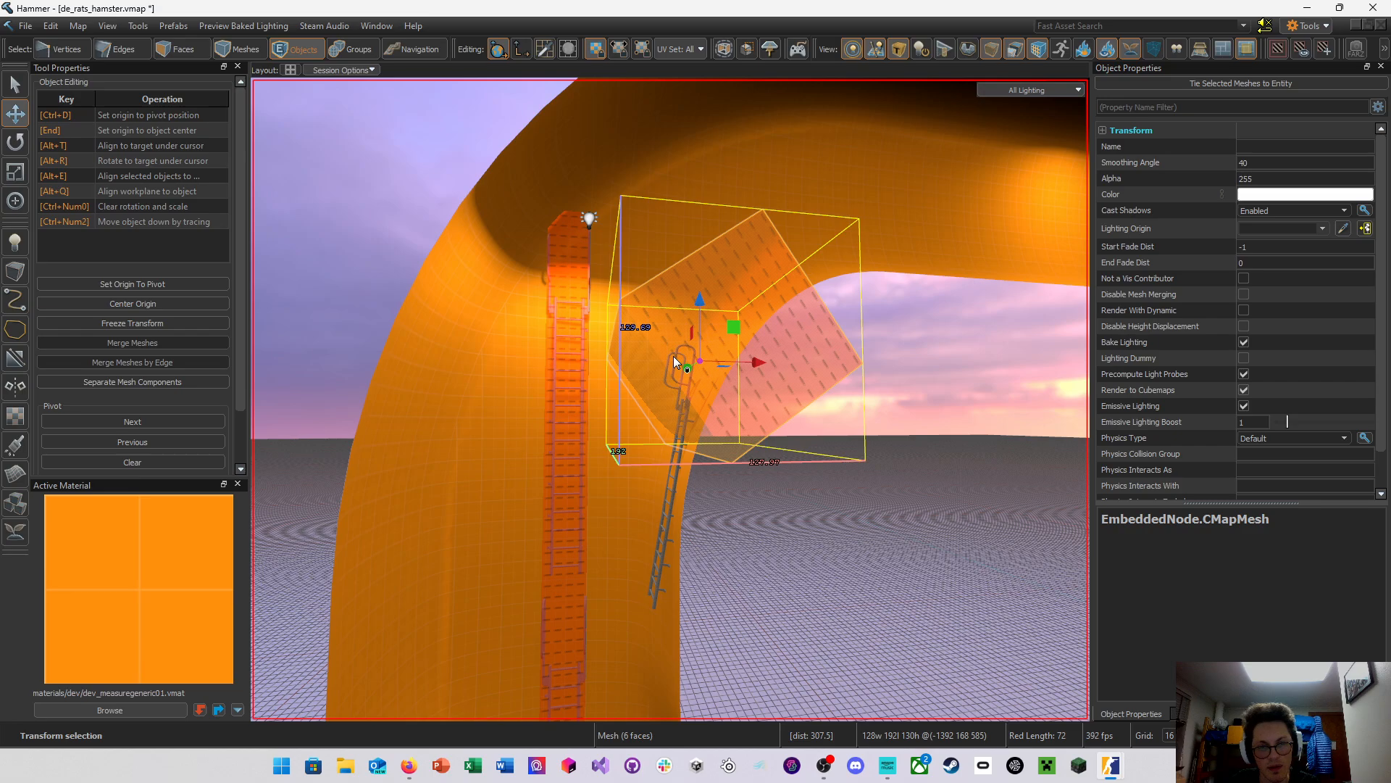
Rotate the large ladder mesh -55 degrees so its sides stand square to the world axes
key("e")
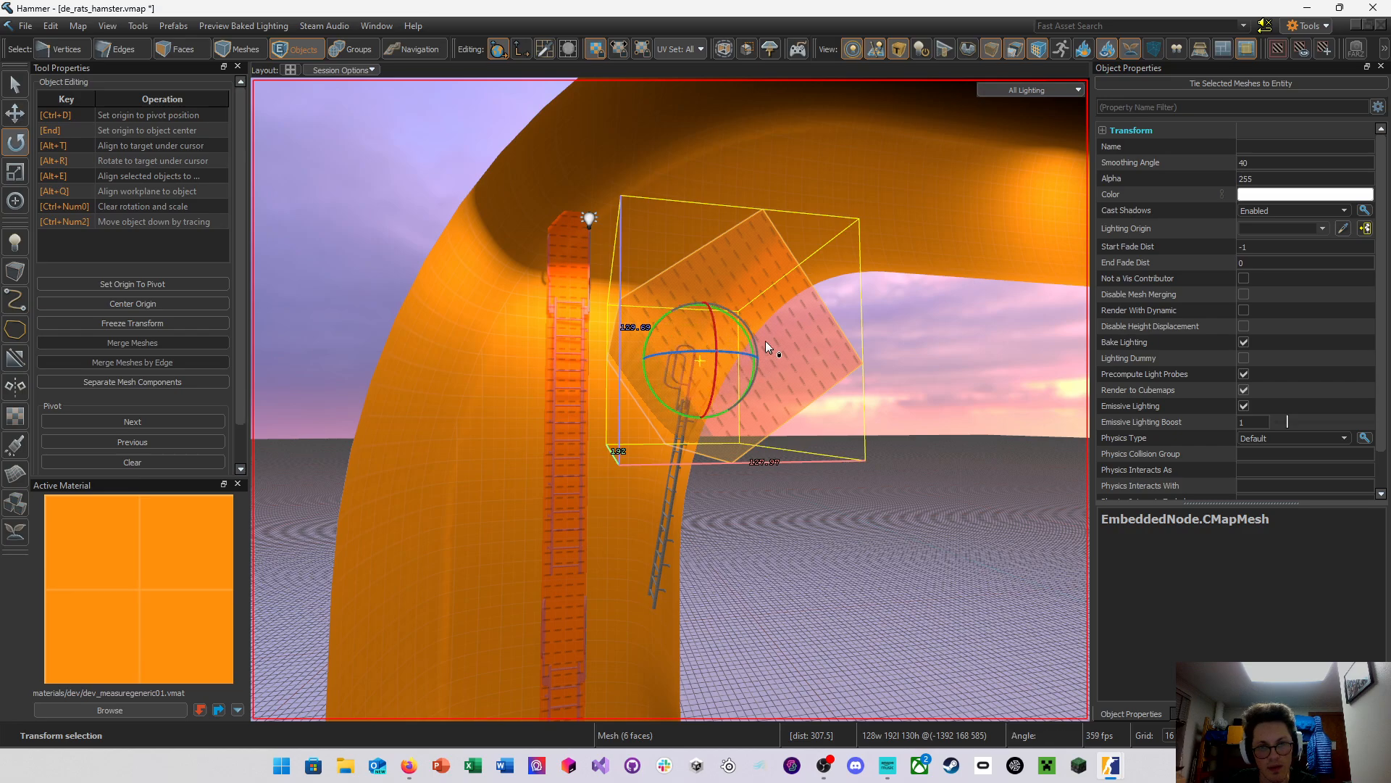
left_click_drag(750, 338, 717, 210)
right_click_drag(717, 211, 717, 215)
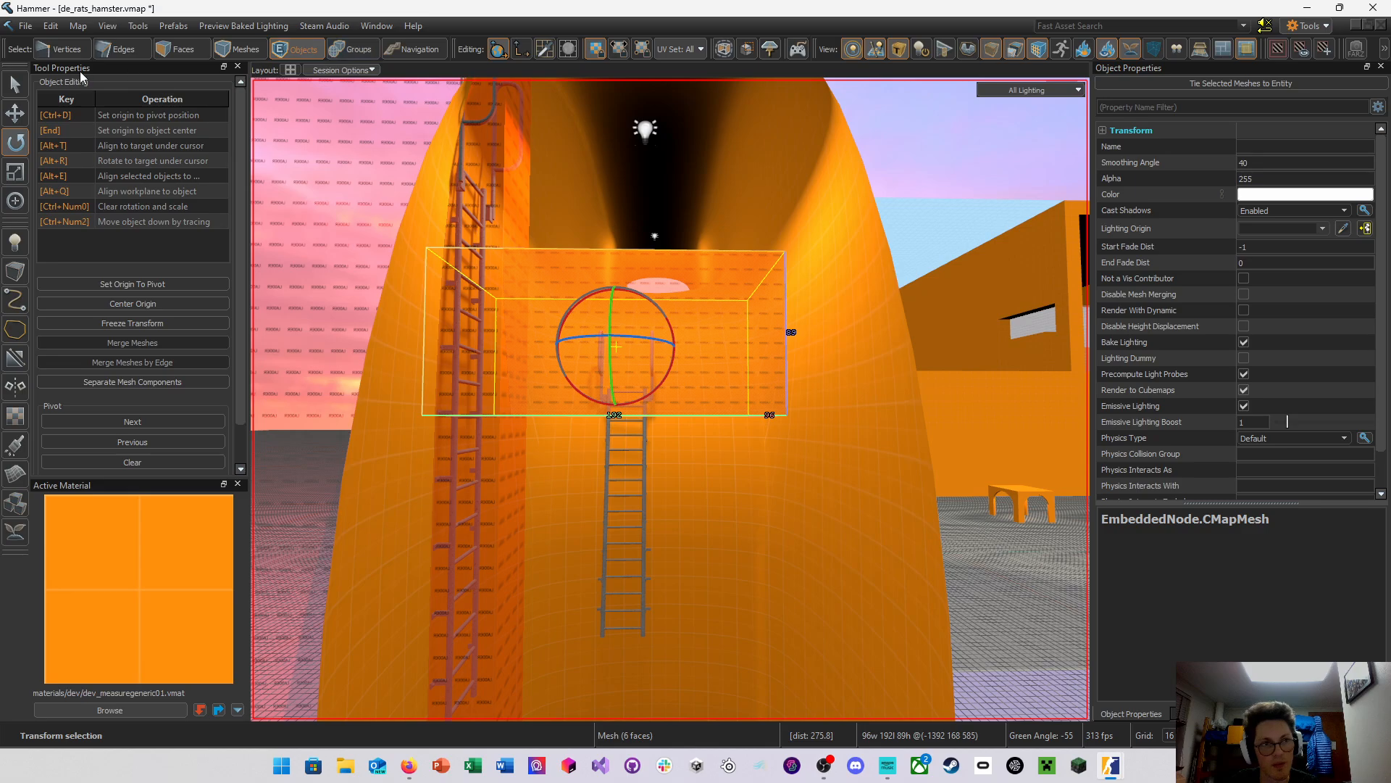
Resize the straightened ladder mesh from its sides to 32 units wide and 32 units deep beside the ladder prop's top
left_click(18, 81)
left_click_drag(767, 347, 640, 370)
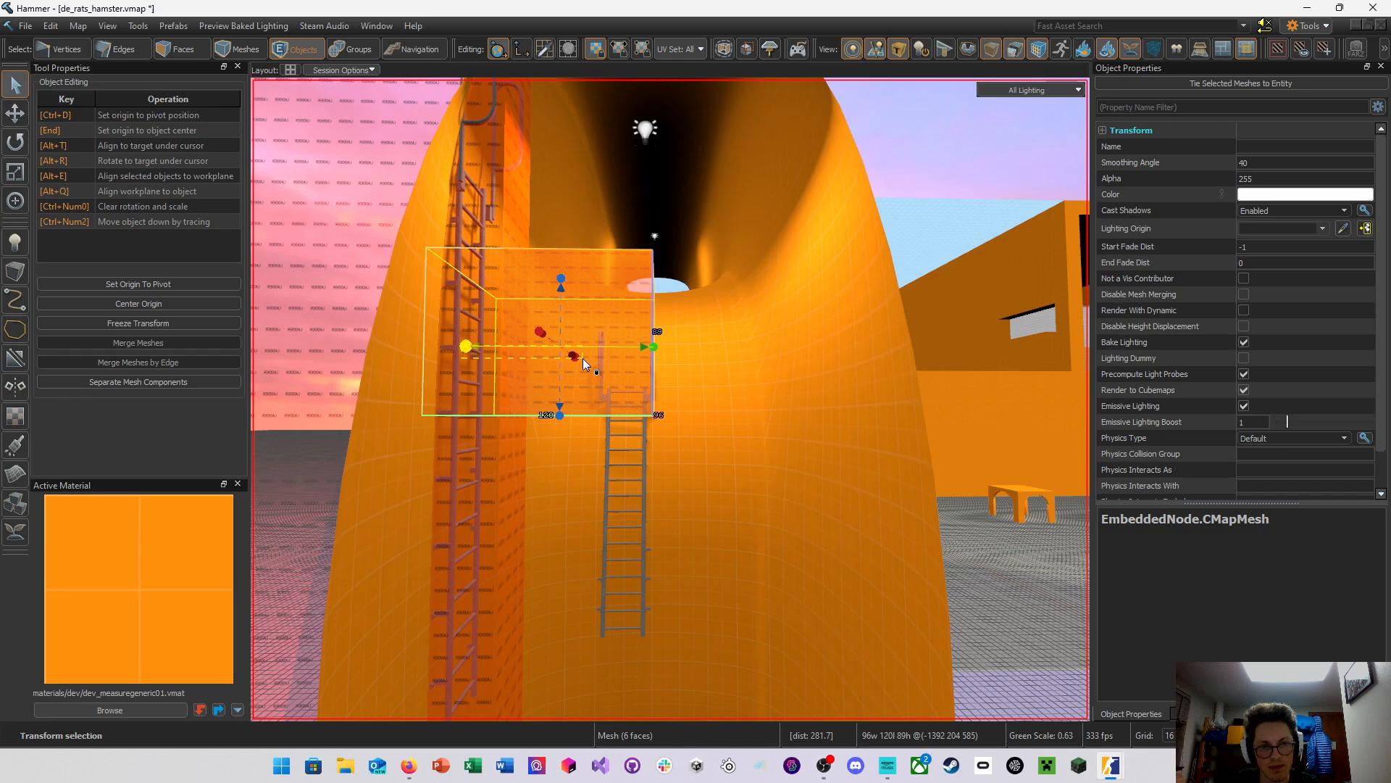
key("Escape")
left_click(636, 356)
left_click_drag(467, 354, 601, 362)
right_click_drag(603, 363, 602, 363)
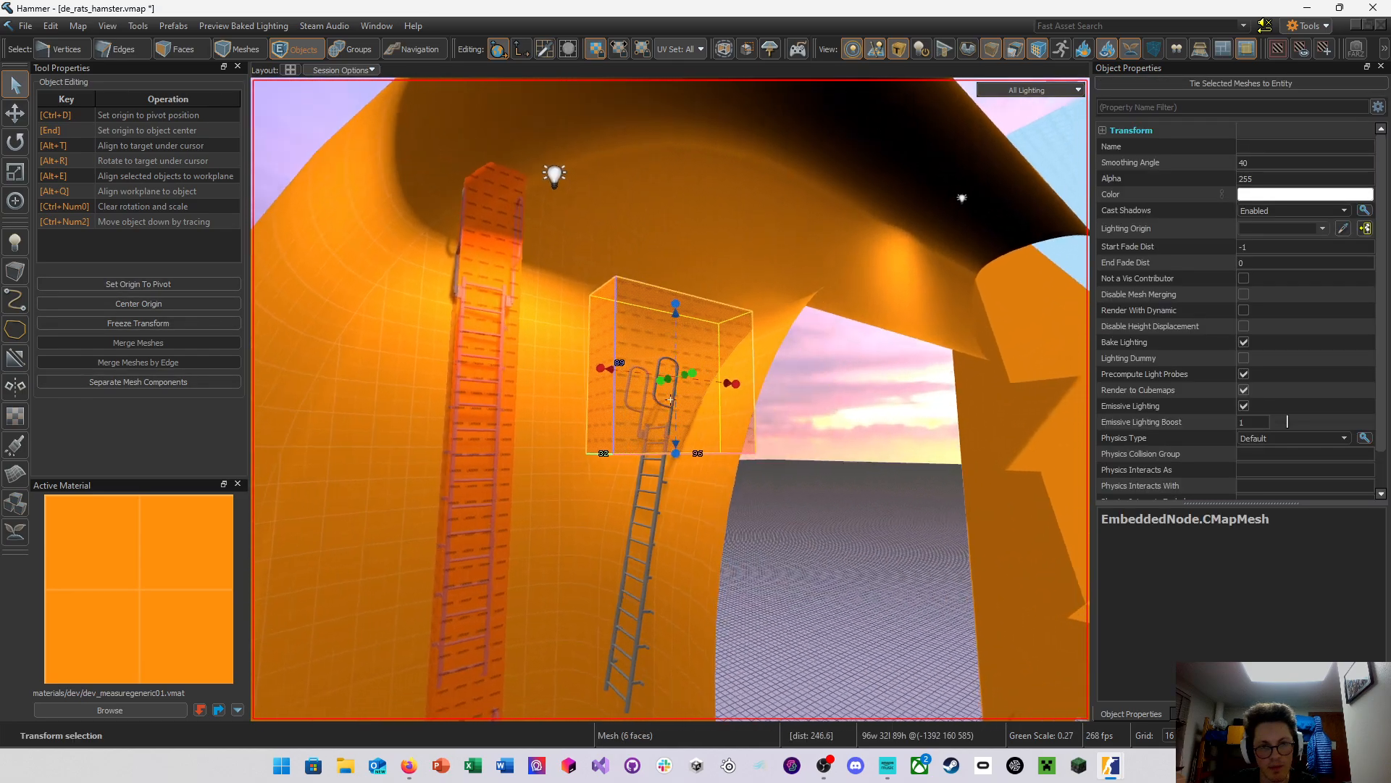
right_click_drag(671, 399, 830, 351)
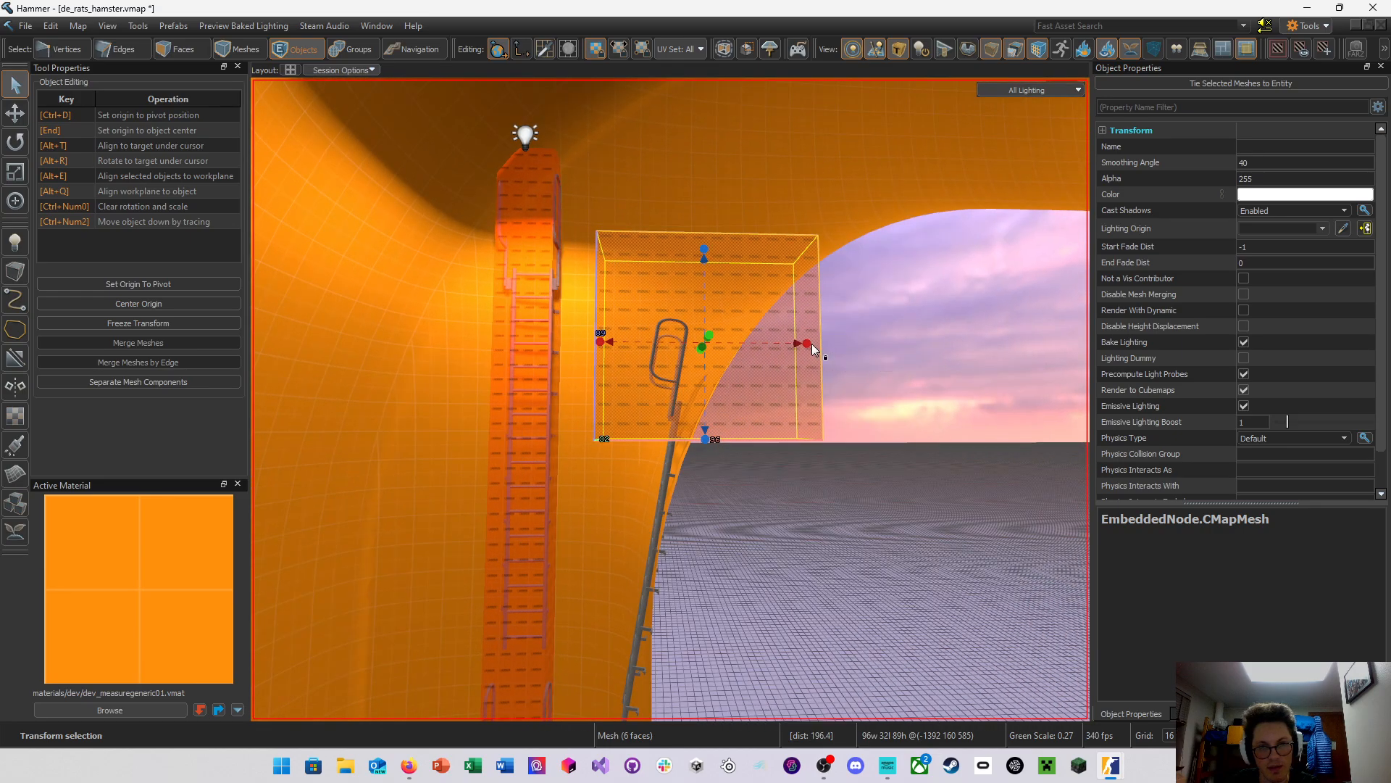
left_click_drag(809, 349, 684, 341)
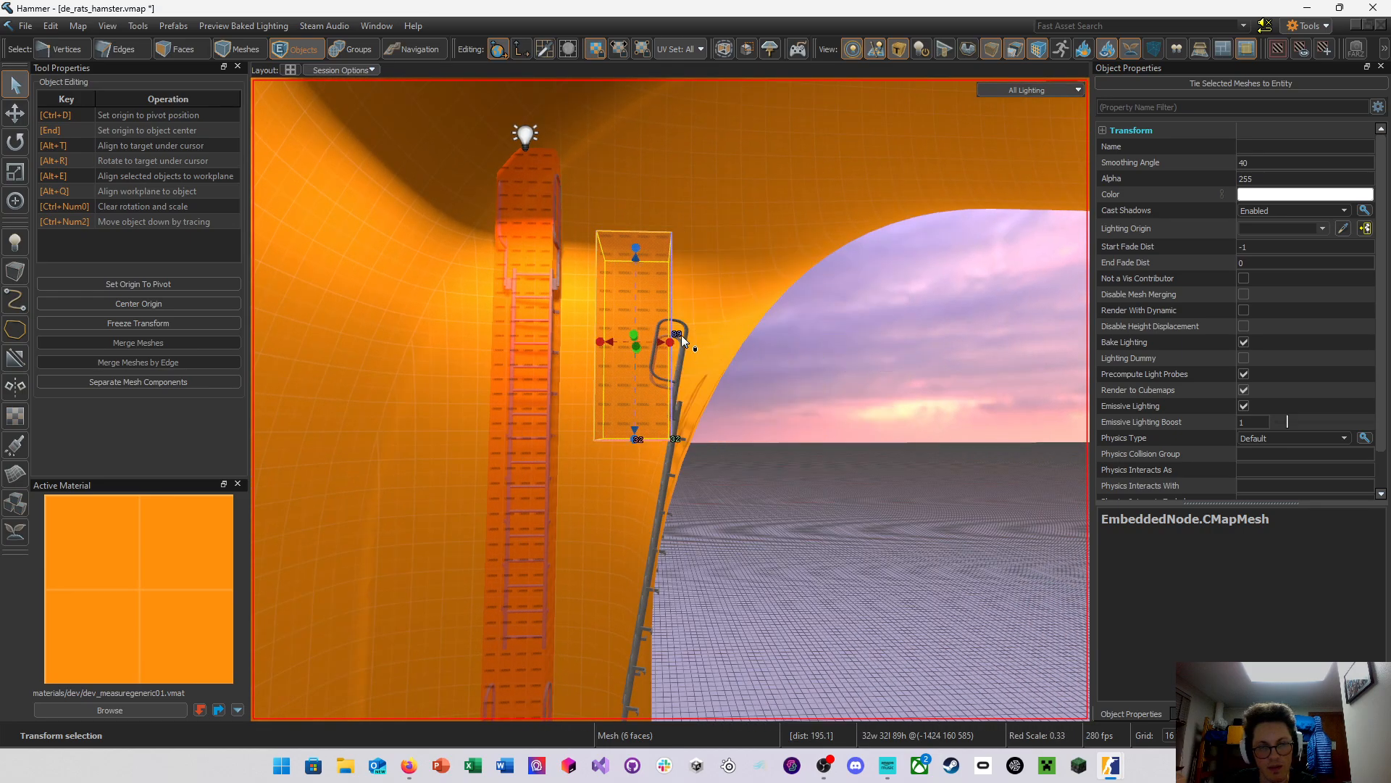
Rotate the tilted ladder prop -10 degrees so it stands upright beside the ladder mesh
key("s")
right_click_drag(635, 254, 698, 302)
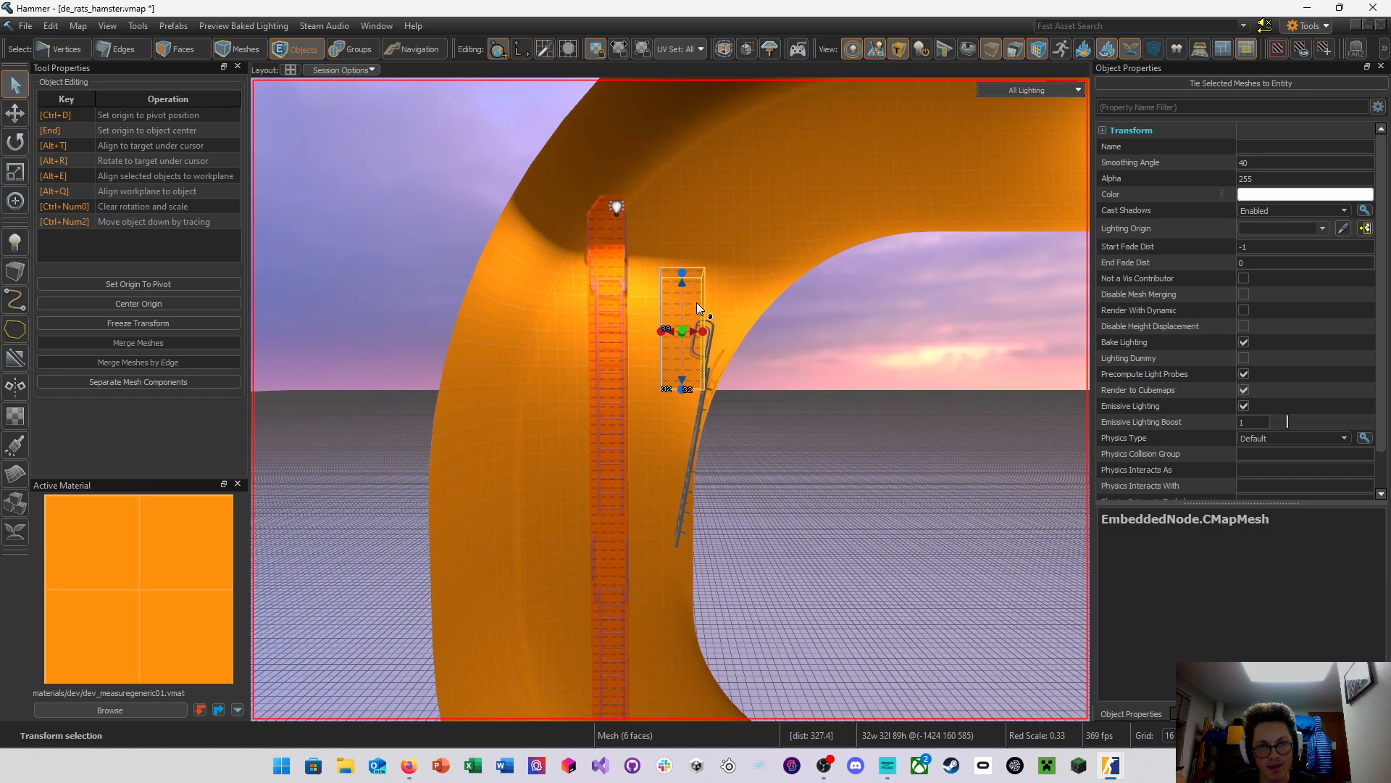
left_click(684, 524)
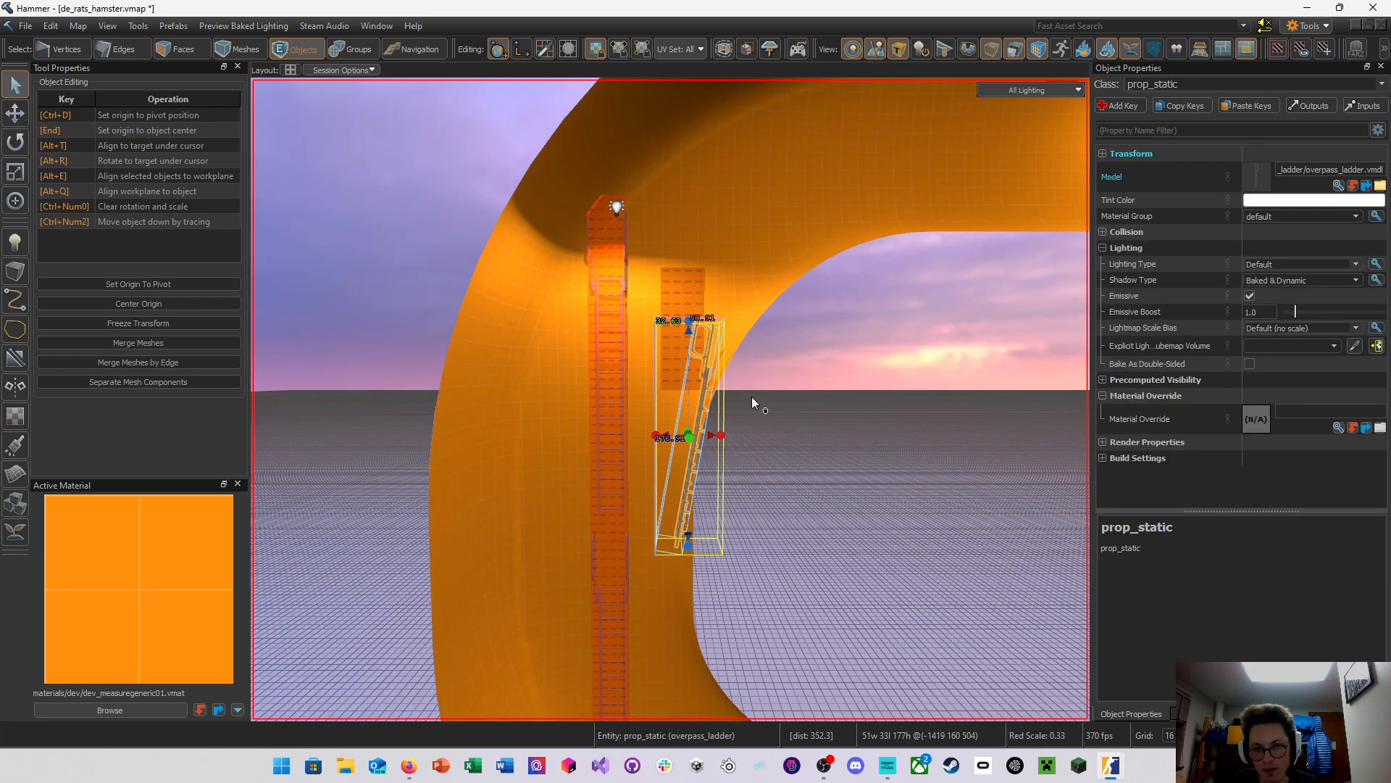
key("e")
left_click_drag(733, 521, 728, 507)
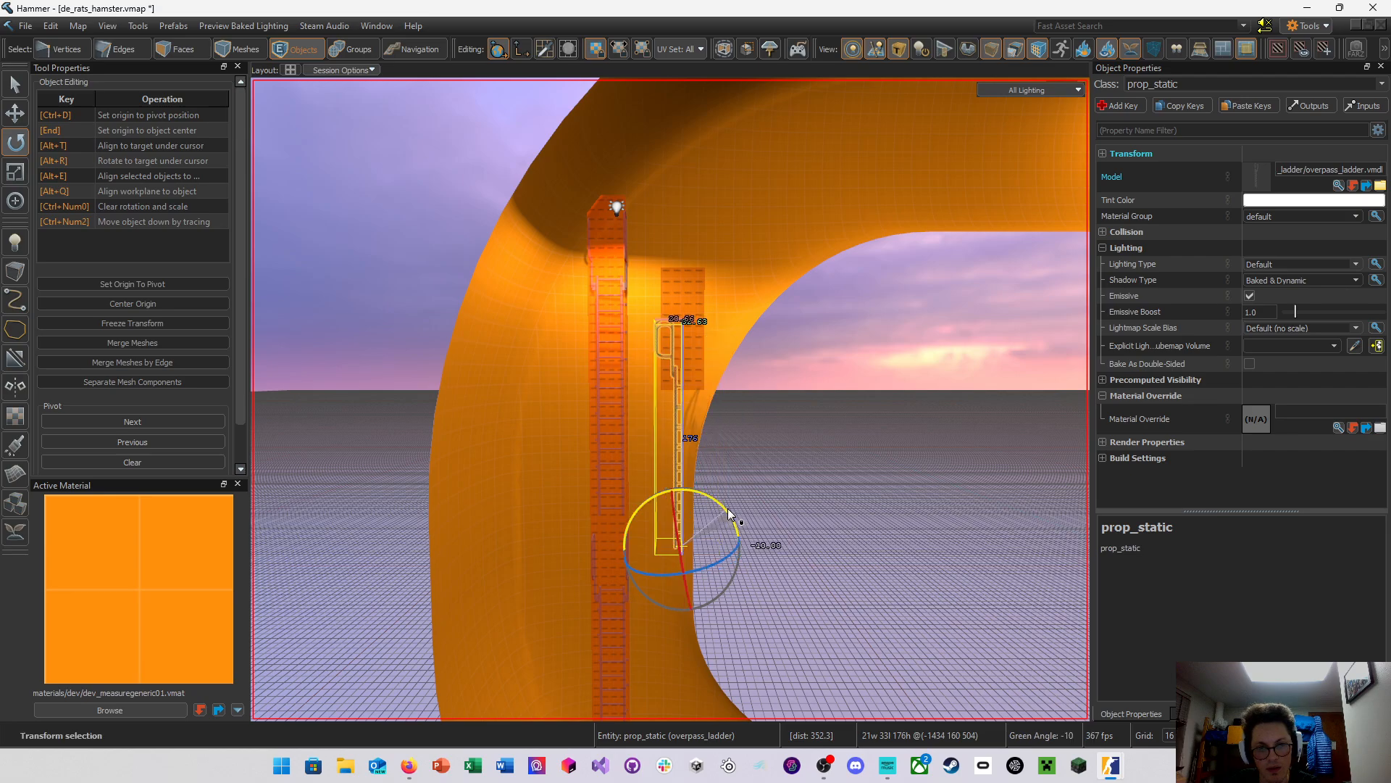
Lower the resized ladder mesh along the vertical axis onto the lower part of the upright ladder prop
left_click(690, 350)
key("a")
right_click_drag(711, 360, 670, 399)
key("t")
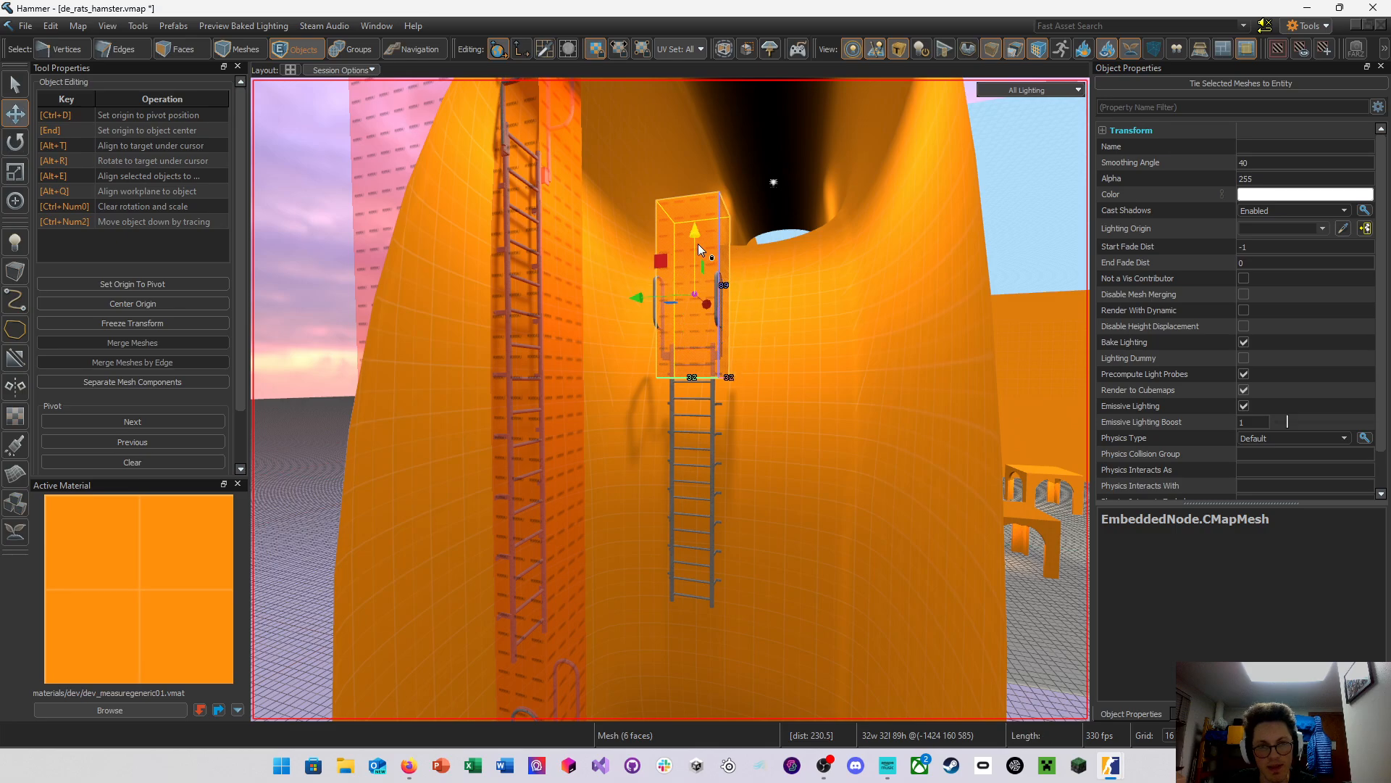
left_click_drag(698, 244, 700, 511)
key("w")
right_click_drag(700, 518, 701, 519)
Stretch the ladder mesh upward to 172 units tall so it covers the full height of the ladder prop
key("r")
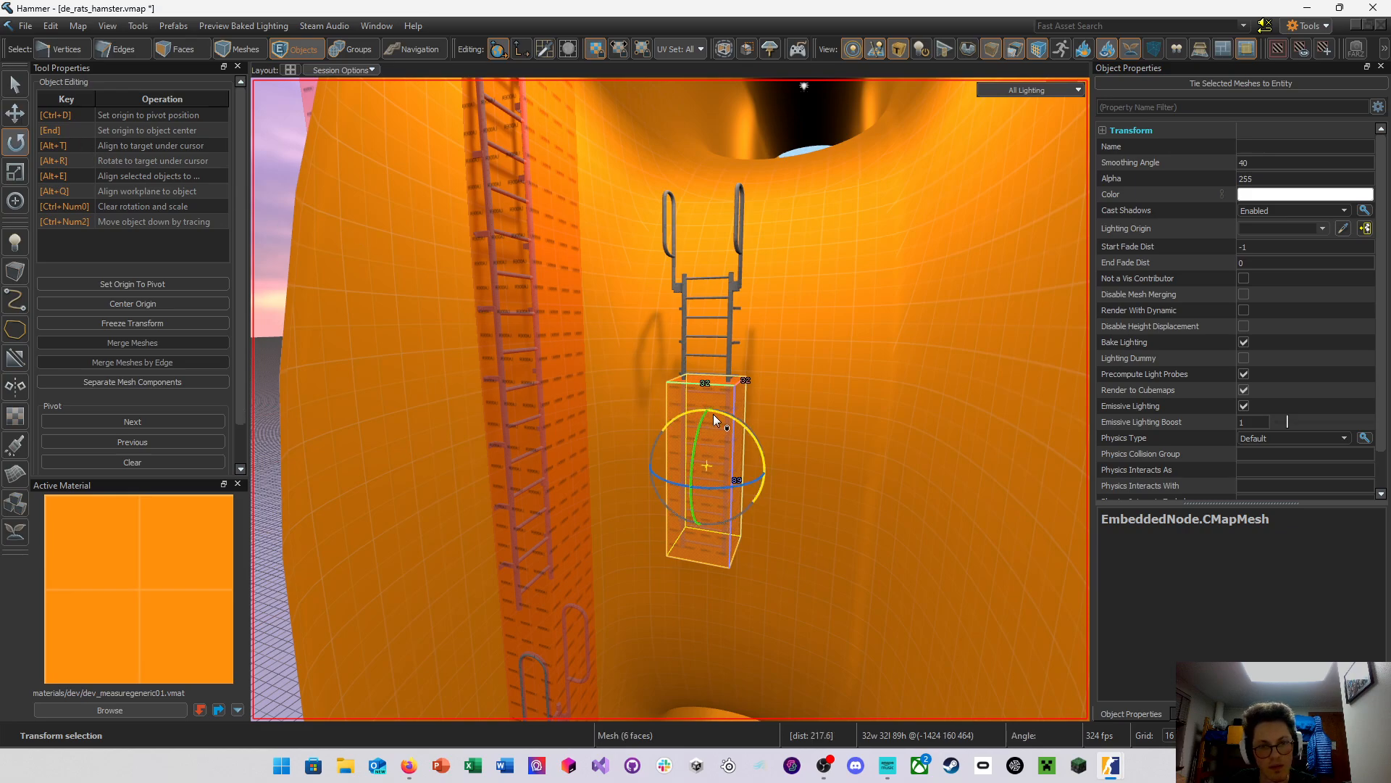
left_click(17, 85)
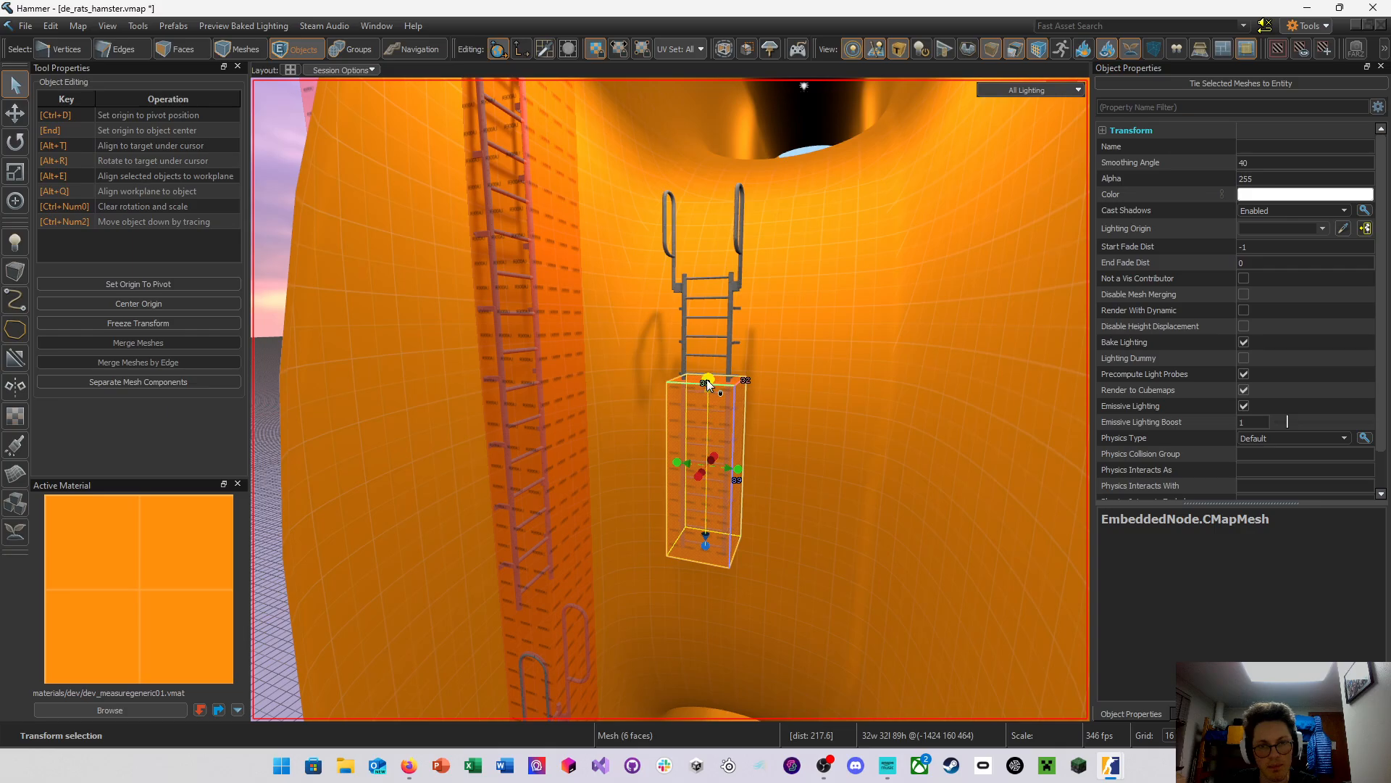
left_click_drag(708, 382, 708, 205)
key("d")
mouse_move(708, 204)
right_mouse_down()
mouse_move(551, 210)
mouse_move(721, 205)
right_mouse_up()
key("s")
key("w")
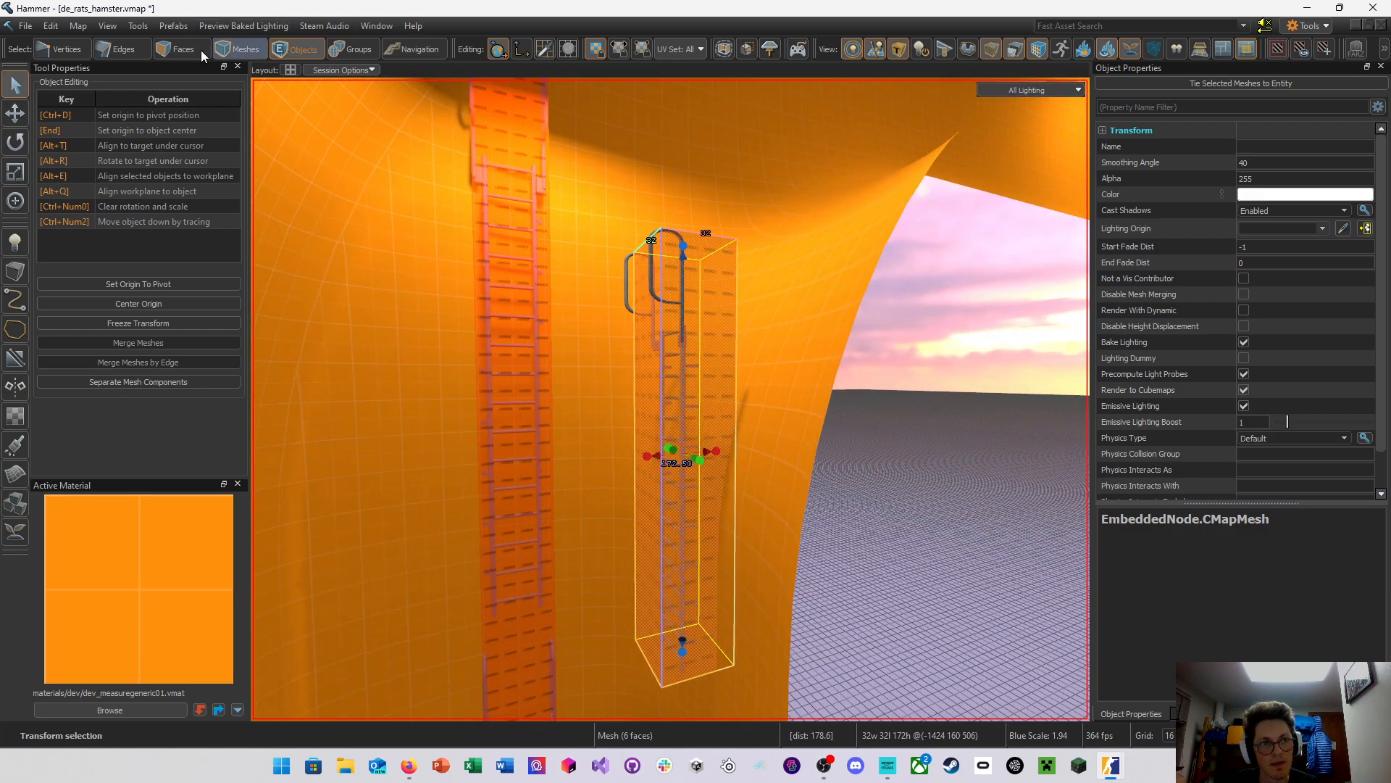
Select the ladder prop together with its ladder mesh and tilt both 15 degrees toward the inner bend
left_click(652, 269, "ctrl")
right_click_drag(847, 299, 857, 305)
key("s")
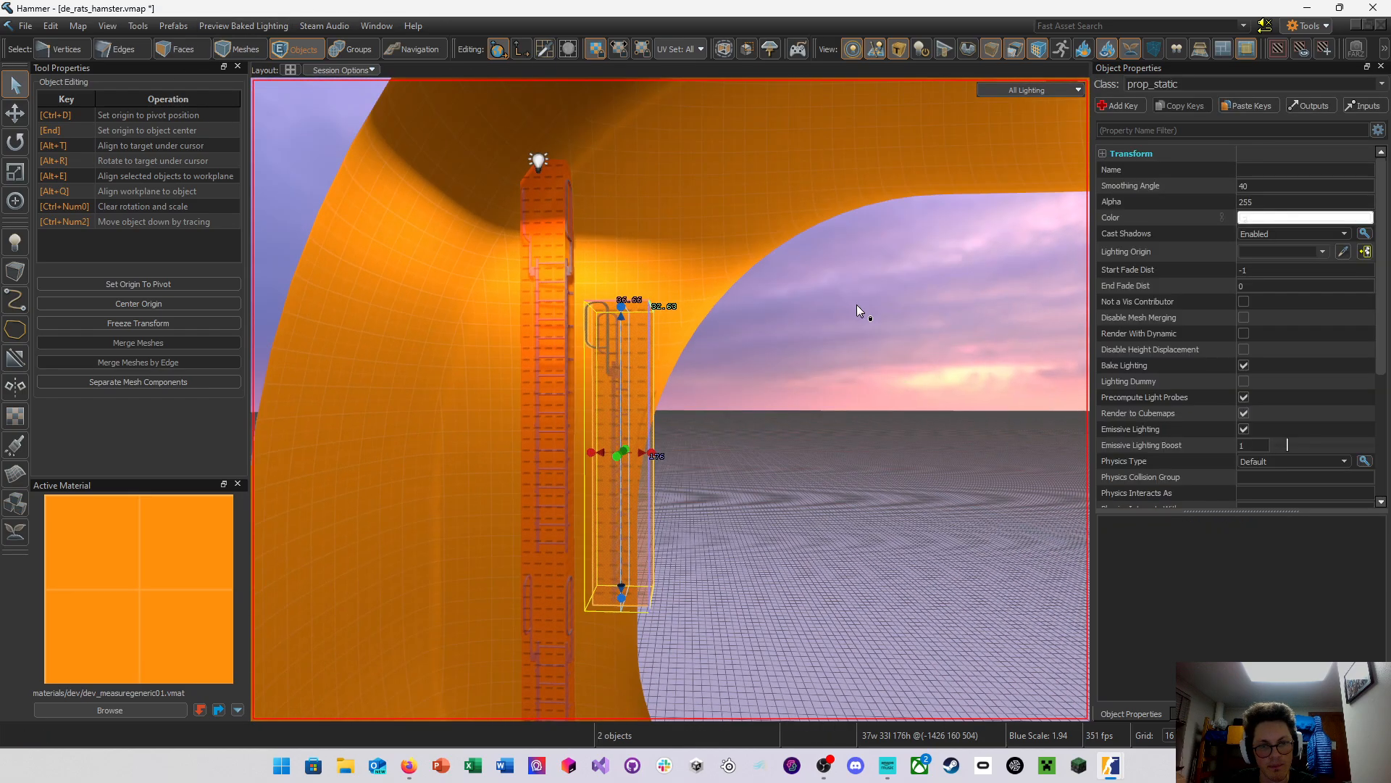
key("e")
left_click_drag(678, 435, 689, 425)
right_click_drag(688, 425, 695, 425)
key("a")
right_click(687, 425)
left_click(709, 368)
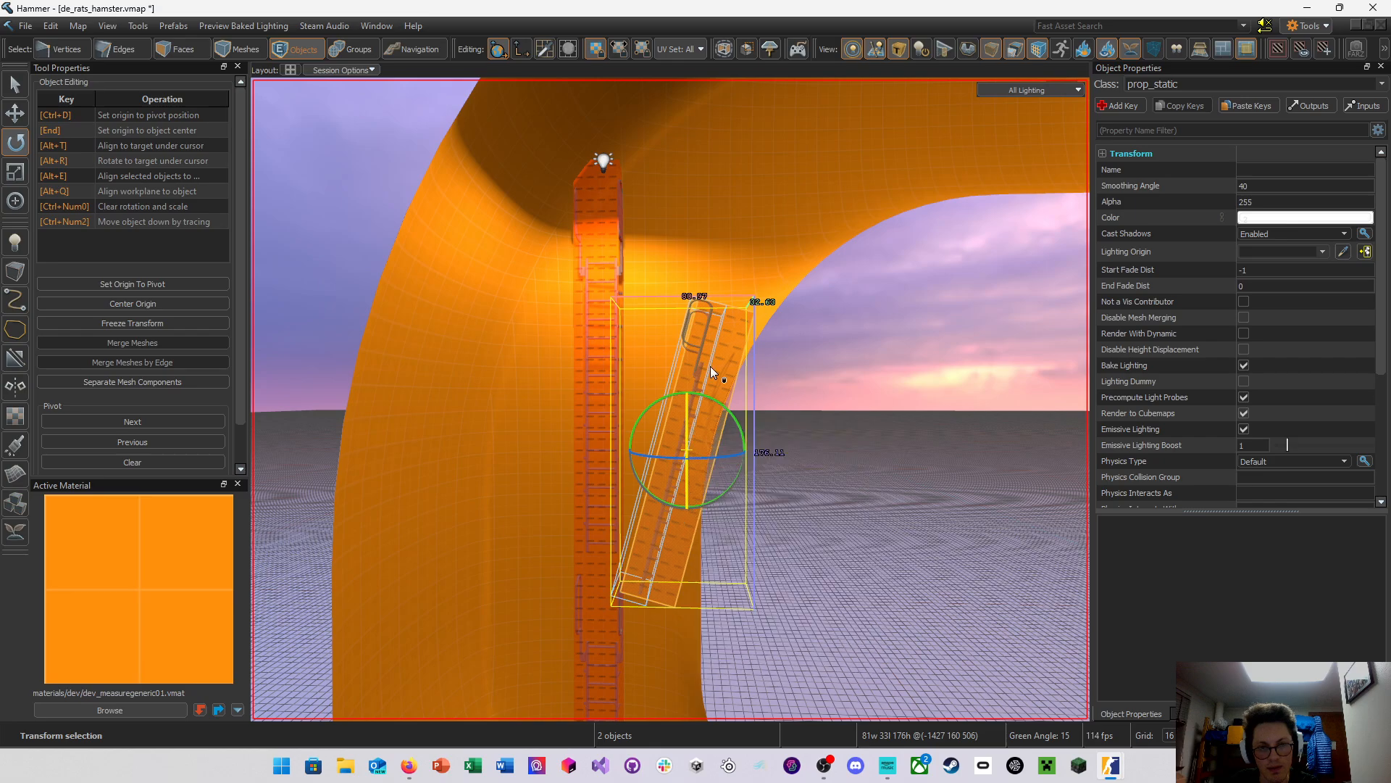
Move the tilted ladder prop and mesh up and against the tunnel's inner bend, to about (-1411, 160, 545)
key("w")
left_click_drag(695, 449, 702, 449)
key("d")
mouse_move(702, 449)
right_mouse_down()
mouse_move(671, 449)
mouse_move(703, 450)
right_mouse_up()
key("a")
mouse_move(679, 392)
left_mouse_down()
mouse_move(668, 429)
mouse_move(678, 384)
left_mouse_up()
key("w")
key("d")
right_click_drag(696, 384, 697, 384)
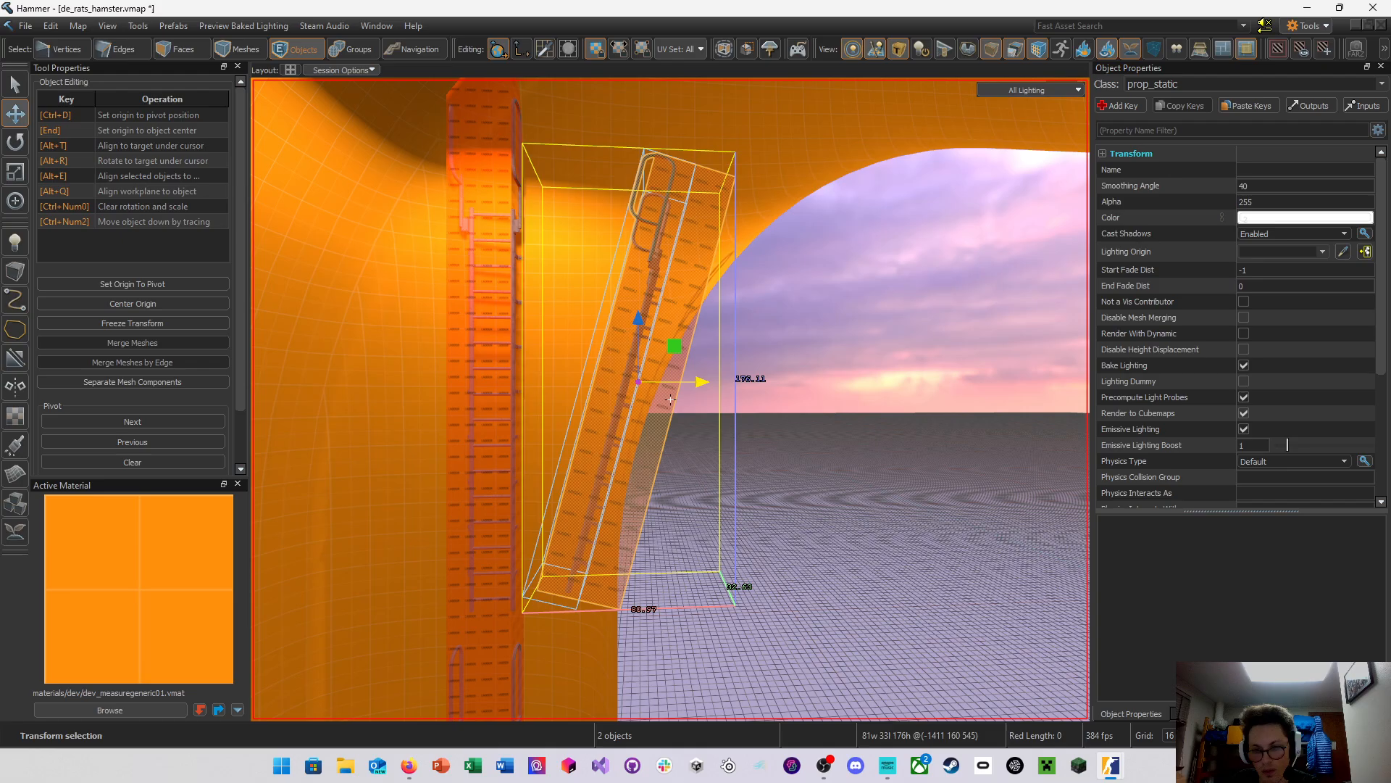
Reduce the grid to 8 and nudge the tilted ladder prop and mesh 8 units into the inner bend
key("bracketleft")
left_click_drag(643, 383, 651, 382)
right_click_drag(651, 383, 670, 401)
key("d")
key("w")
Thin the tilted ladder mesh in local space from its wall-facing side to fit the ladder prop, and save the map
left_click(707, 341)
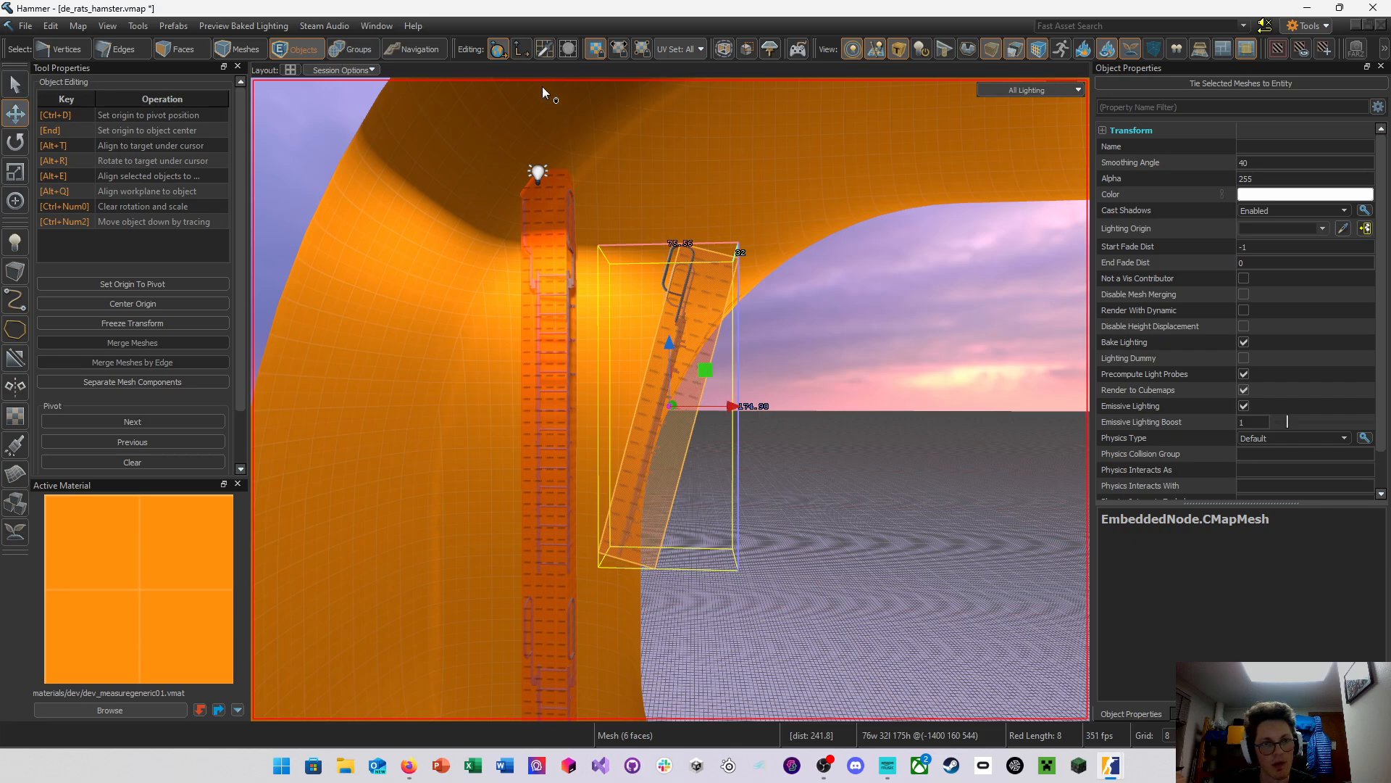
key("x")
key("q")
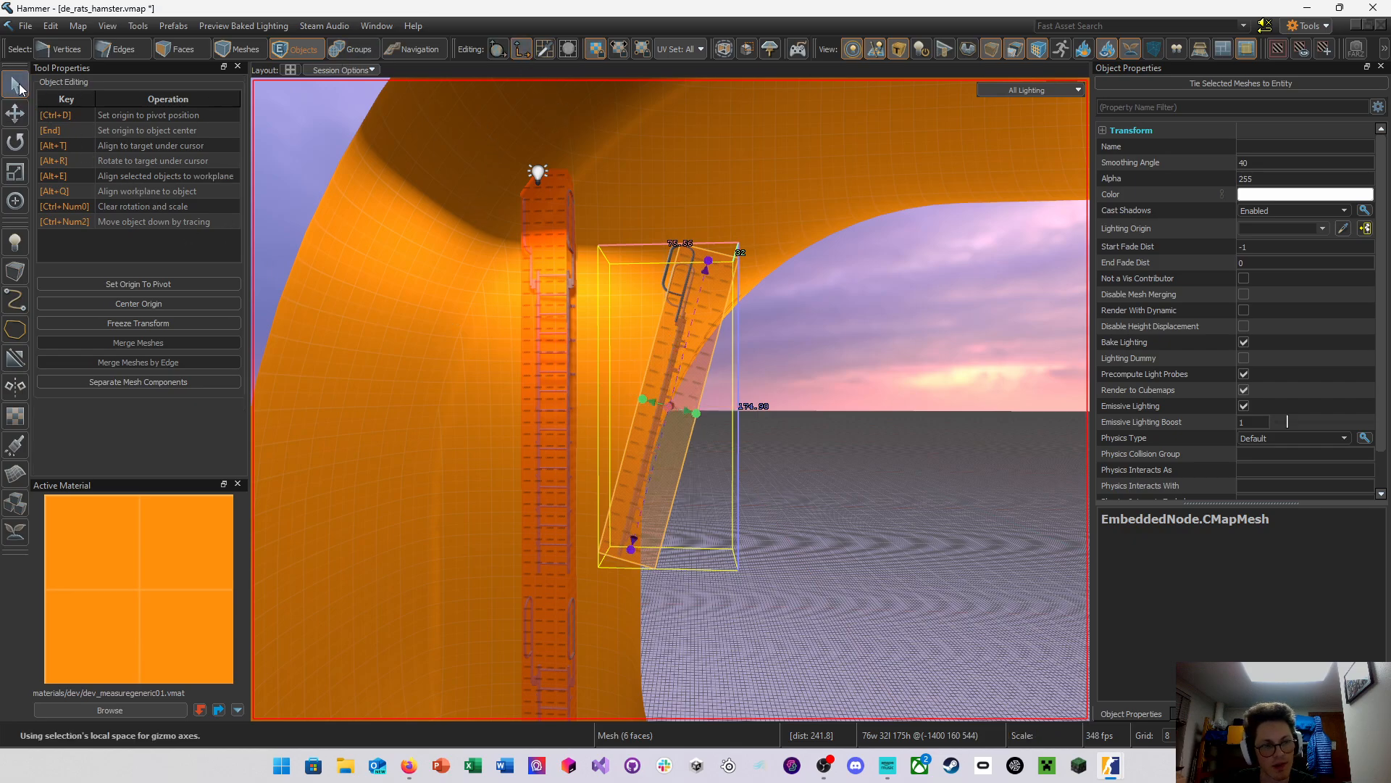
left_click_drag(697, 415, 669, 411)
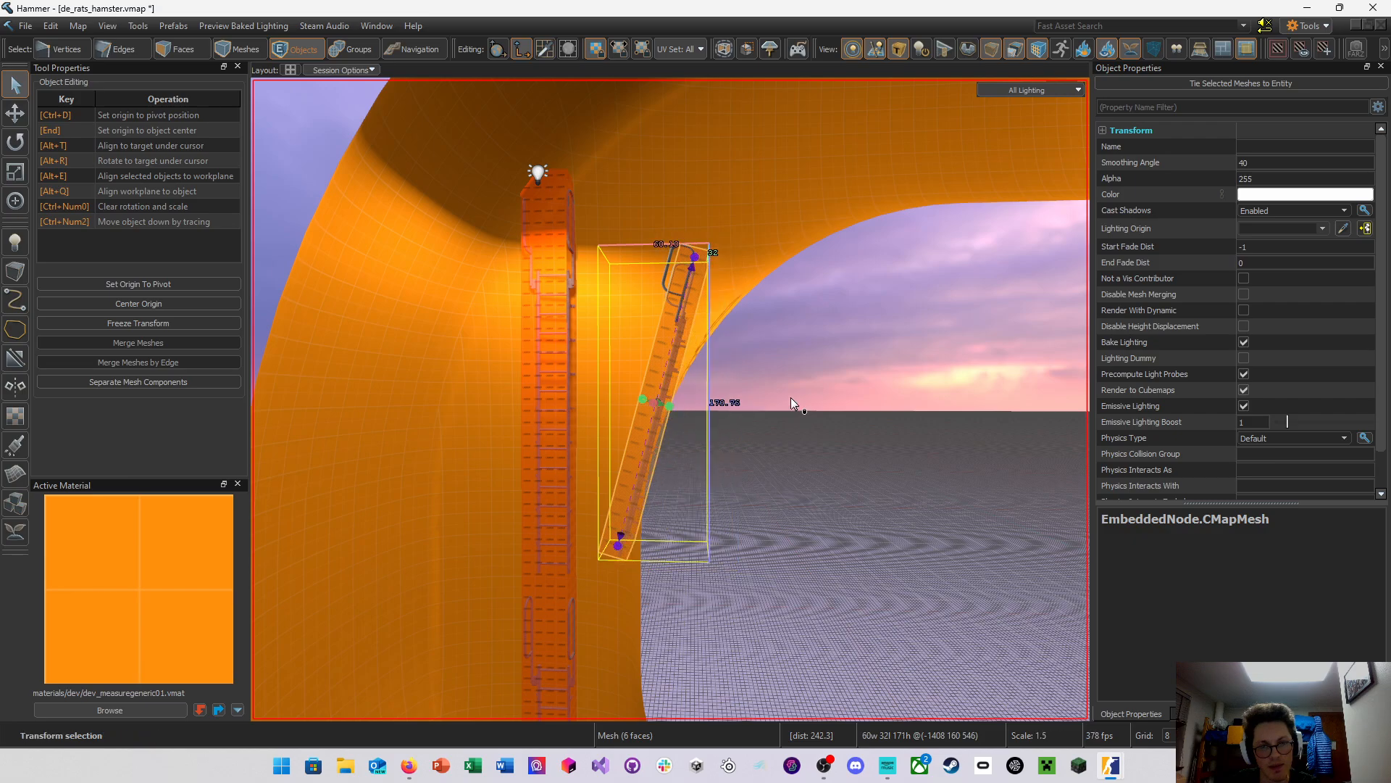
right_click_drag(790, 397, 652, 392)
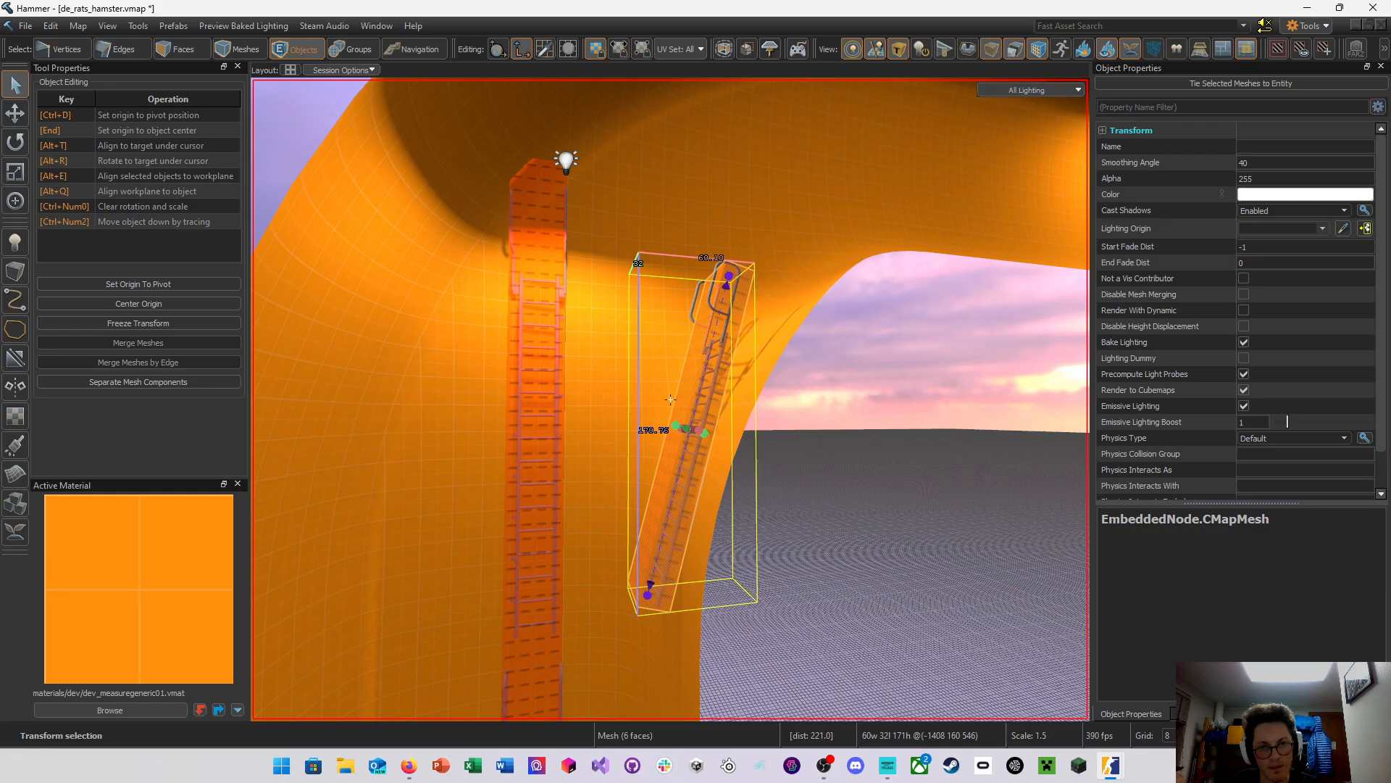
right_click_drag(670, 399, 817, 334)
key("ctrl+s")
Preview the tunnel ladders with GPU Path Tracing, and switch the 3D view to Fullbright
left_click(1027, 90)
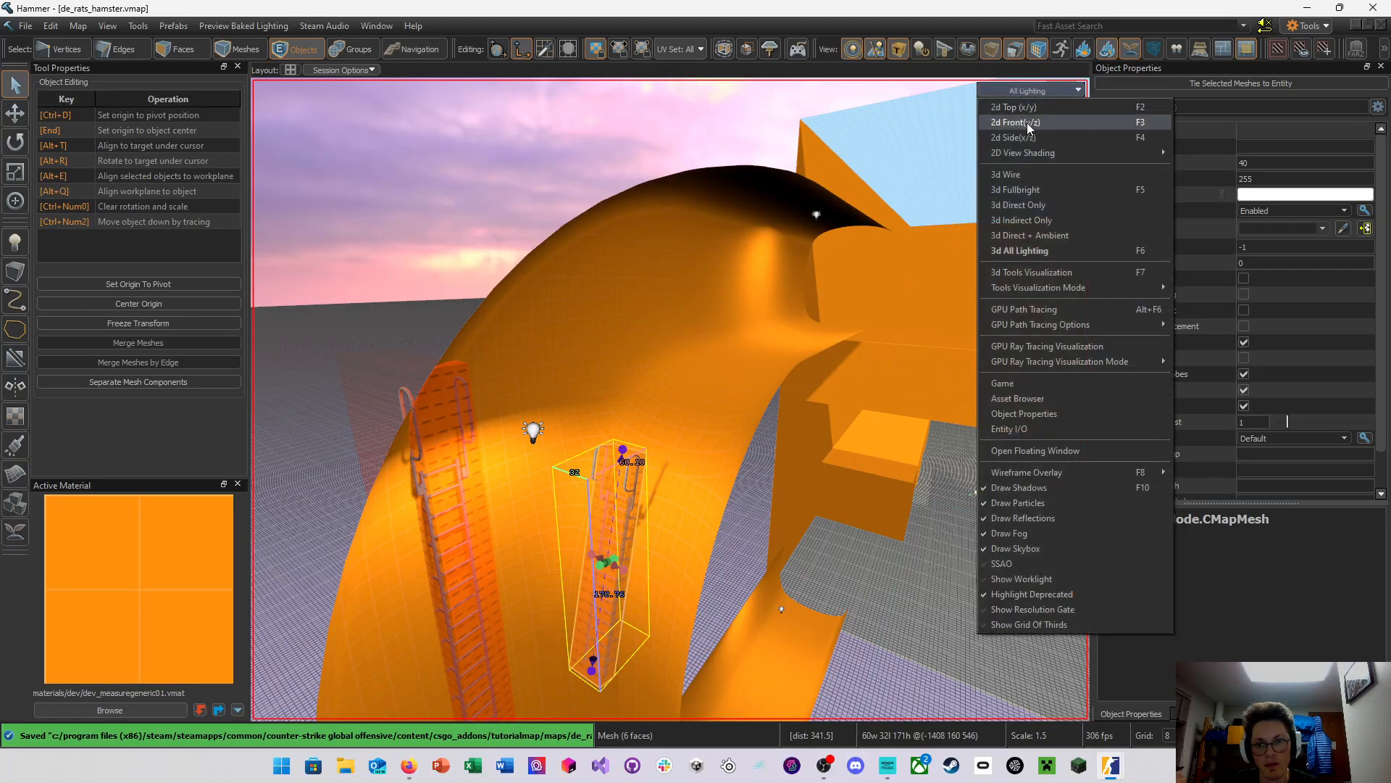
left_click(1042, 310)
right_click_drag(872, 363, 862, 370)
right_click_drag(671, 400, 671, 399)
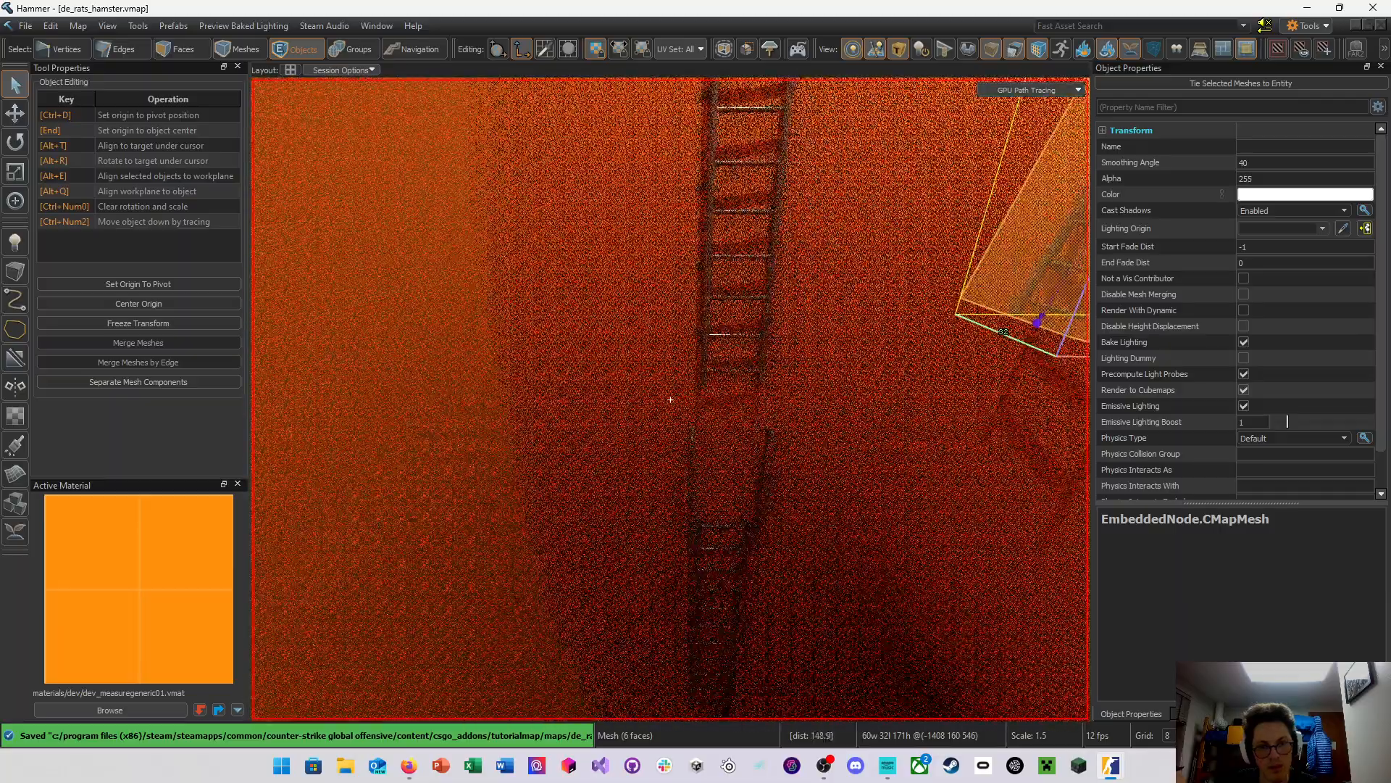
left_click(1029, 90)
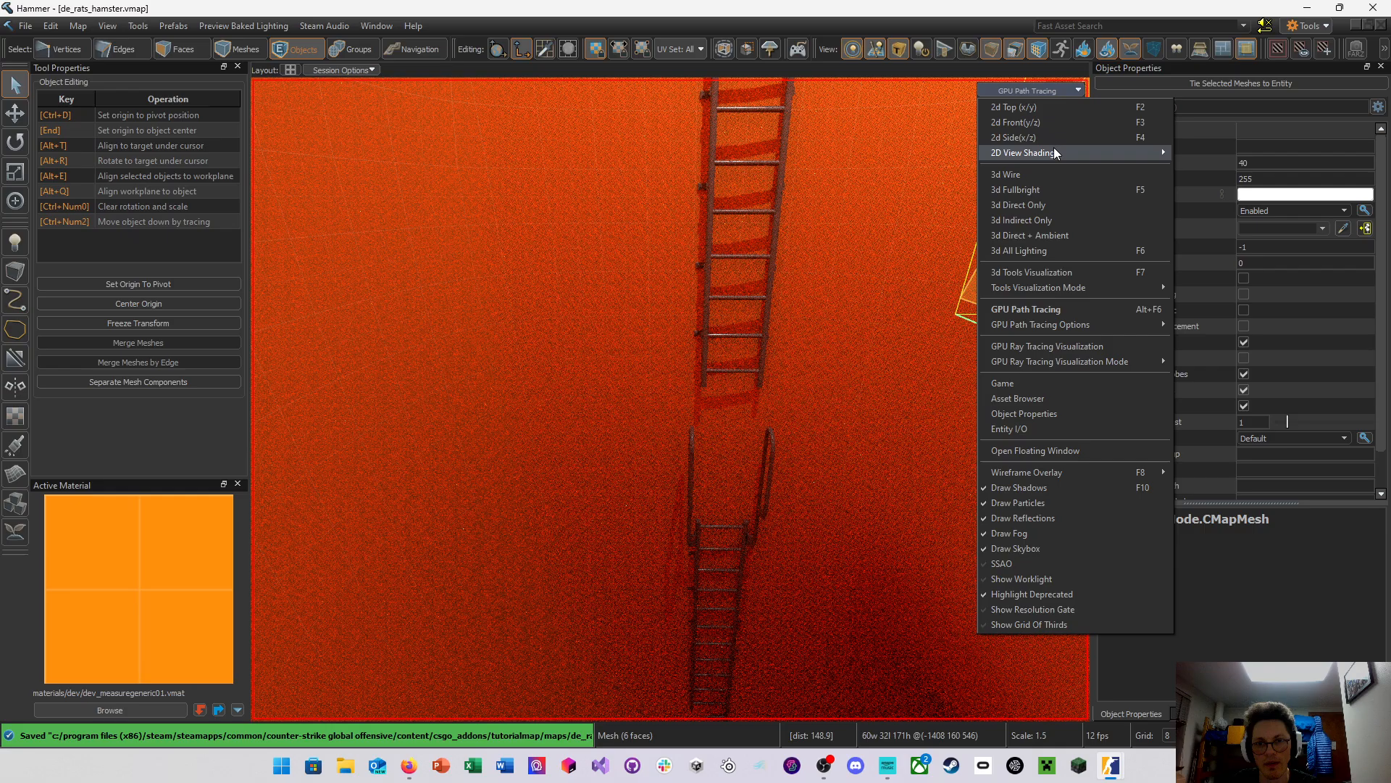
left_click(1045, 187)
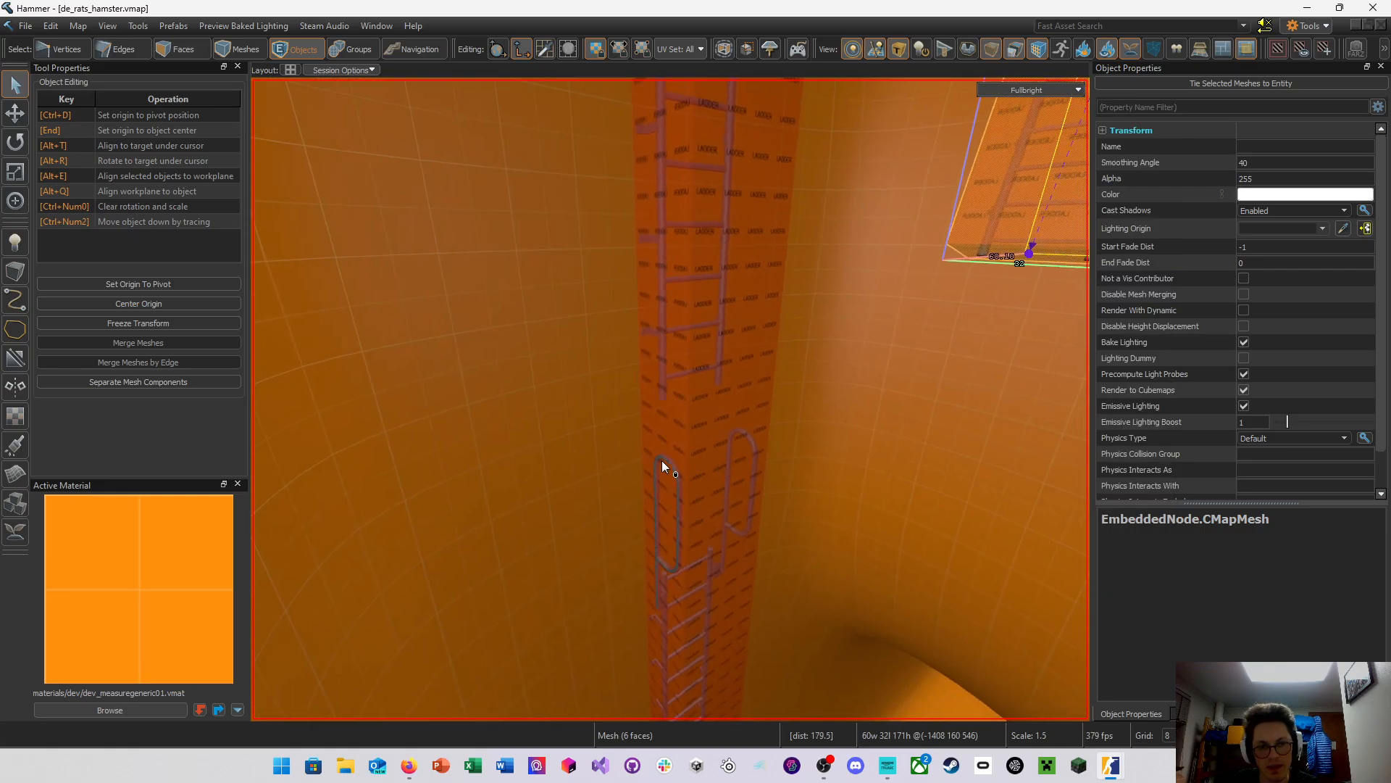
Lower the upper of the two stacked vertical ladder props 16 units to close the gap, and save the map
right_click_drag(663, 462, 744, 372)
left_click(723, 155)
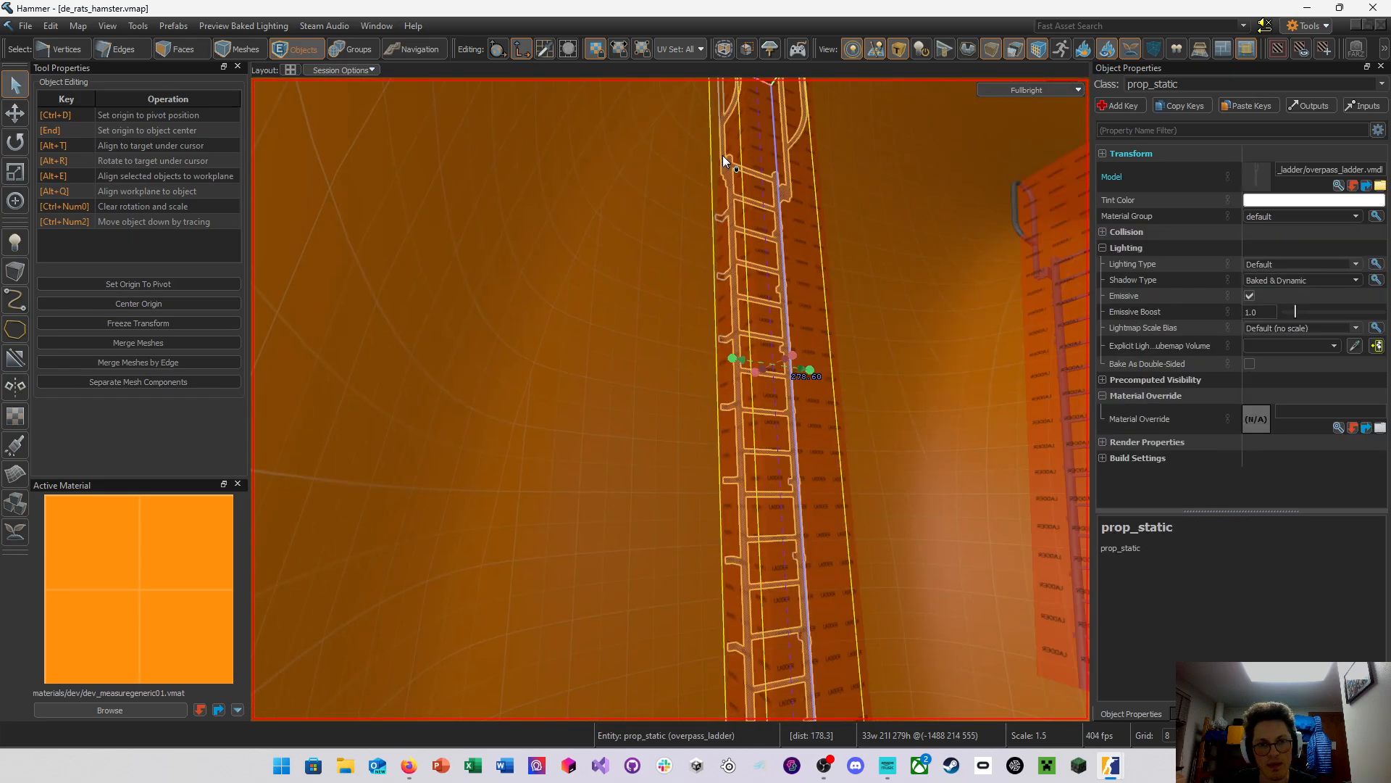
right_click_drag(723, 155, 745, 364)
key("t")
left_click_drag(664, 669, 666, 707)
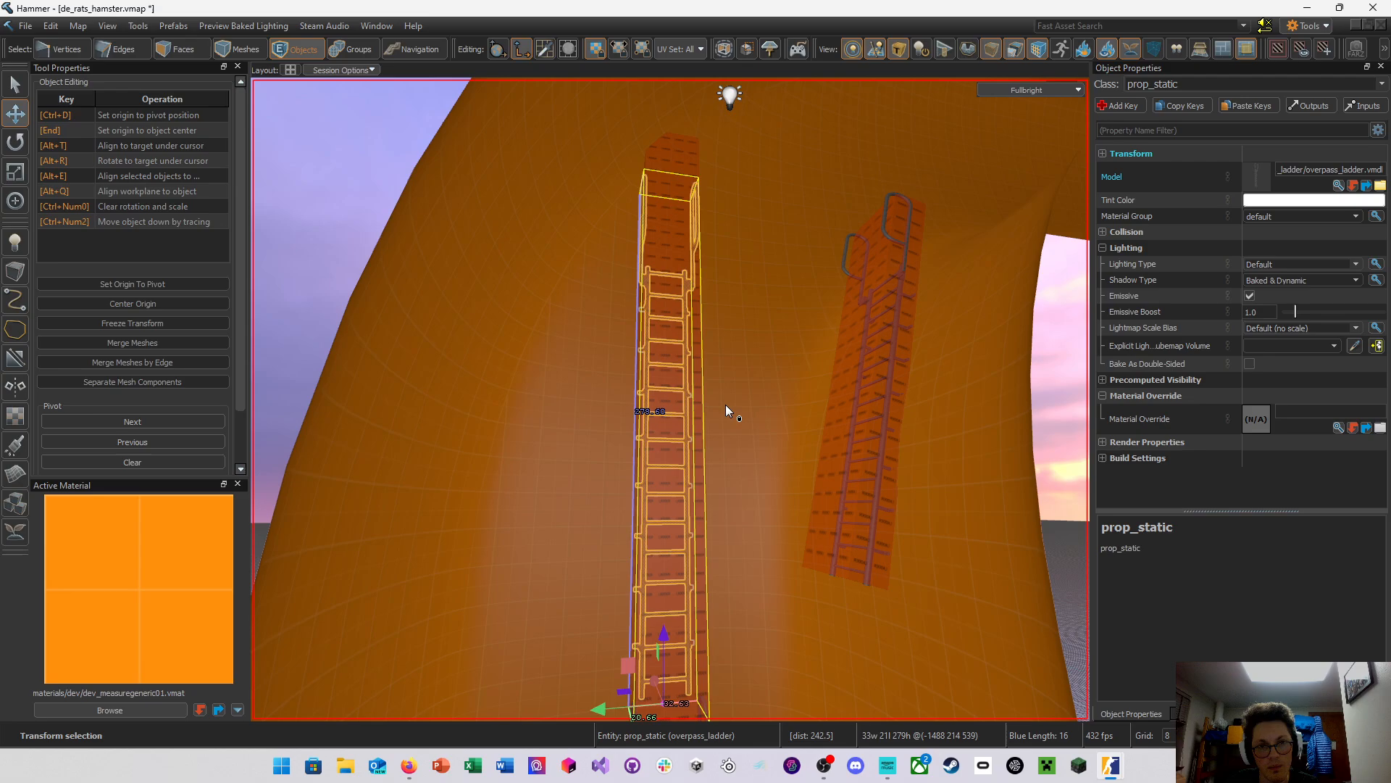
right_click_drag(726, 407, 670, 399)
key("ctrl+s")
key("ctrl+s")
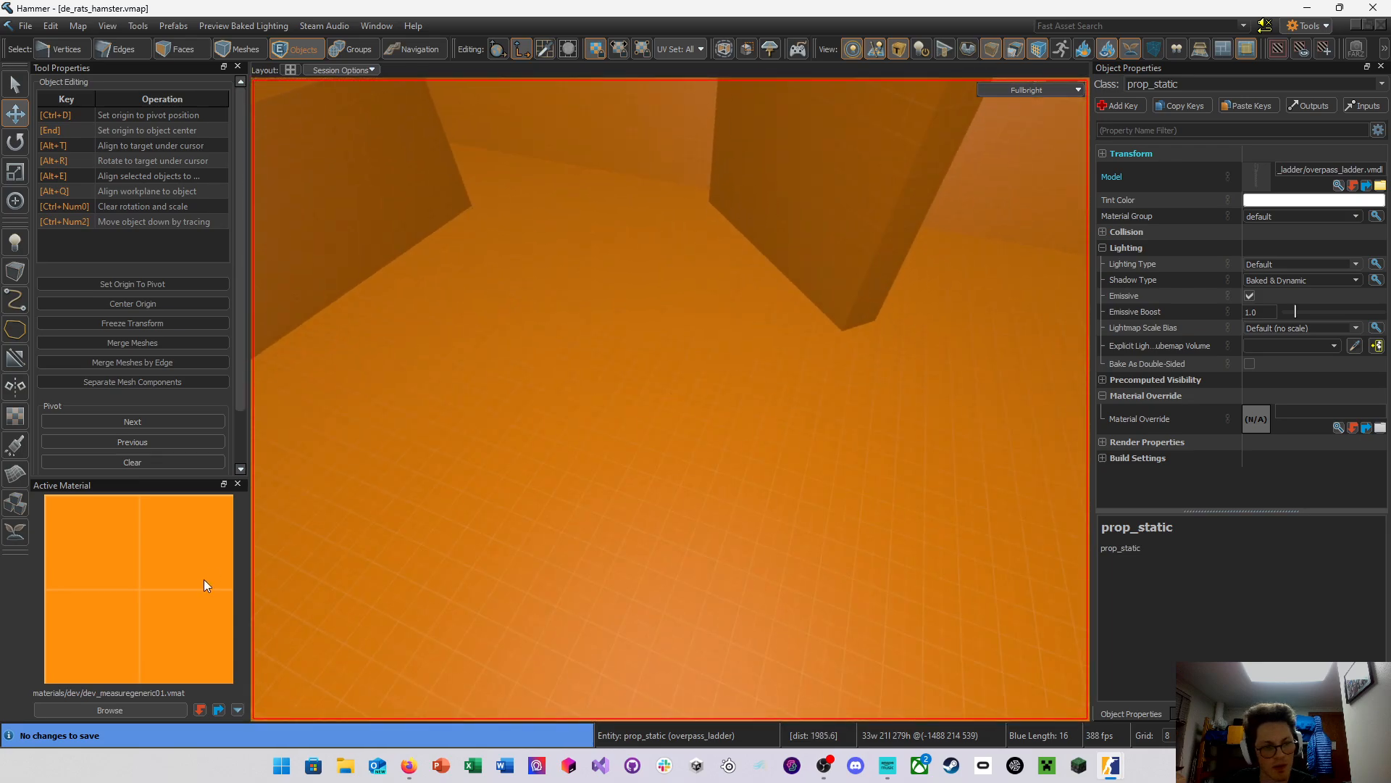
Filter the overlay assets for "bomb" and shrink the thumbnails to fit more of them in the grid
key("z")
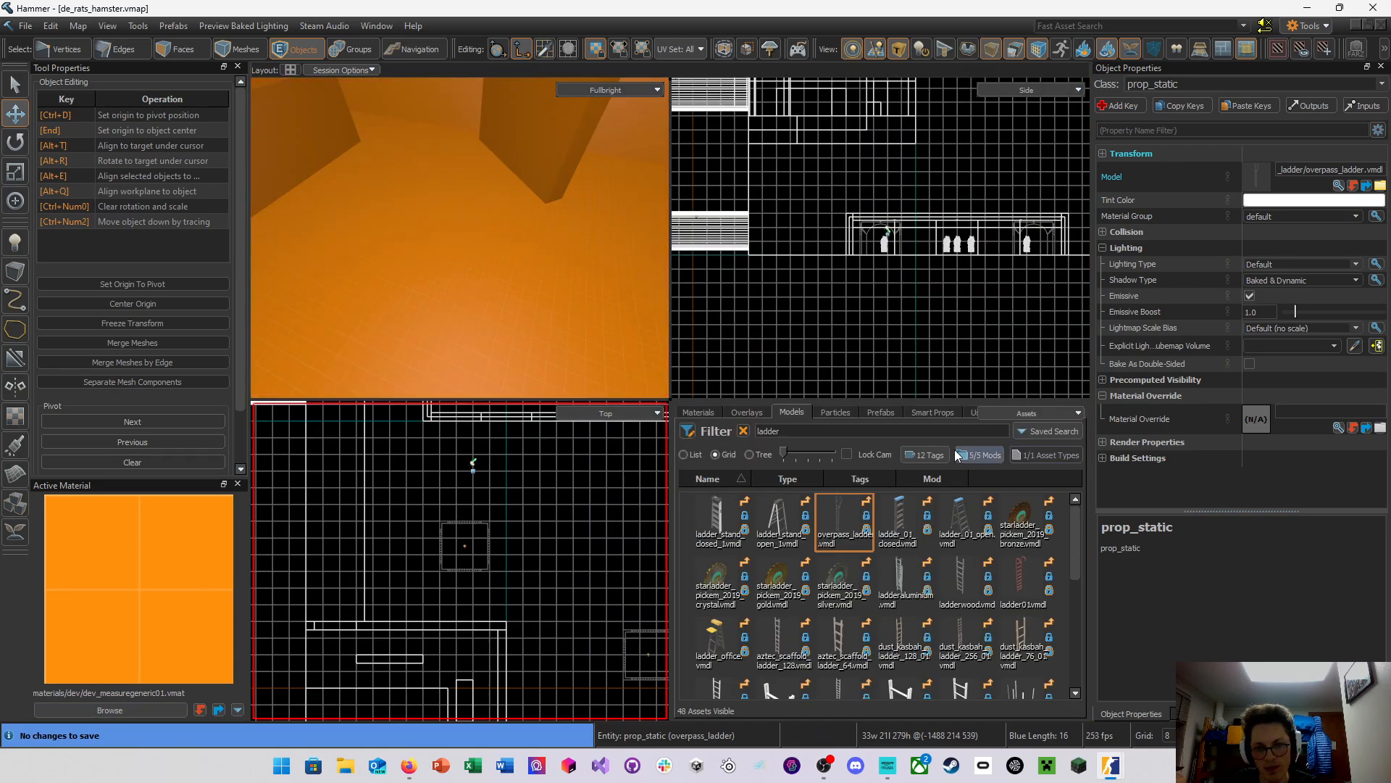
left_click(747, 412)
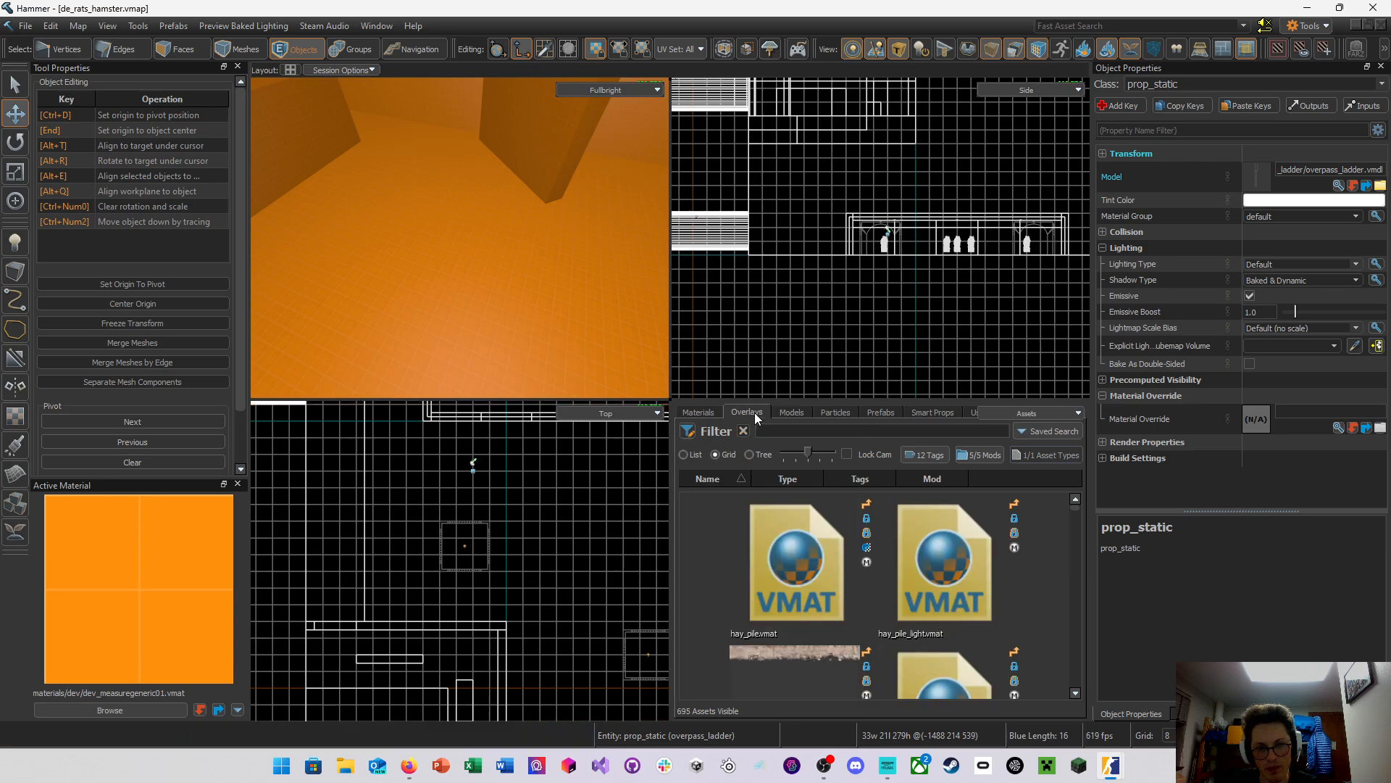
left_click(830, 432)
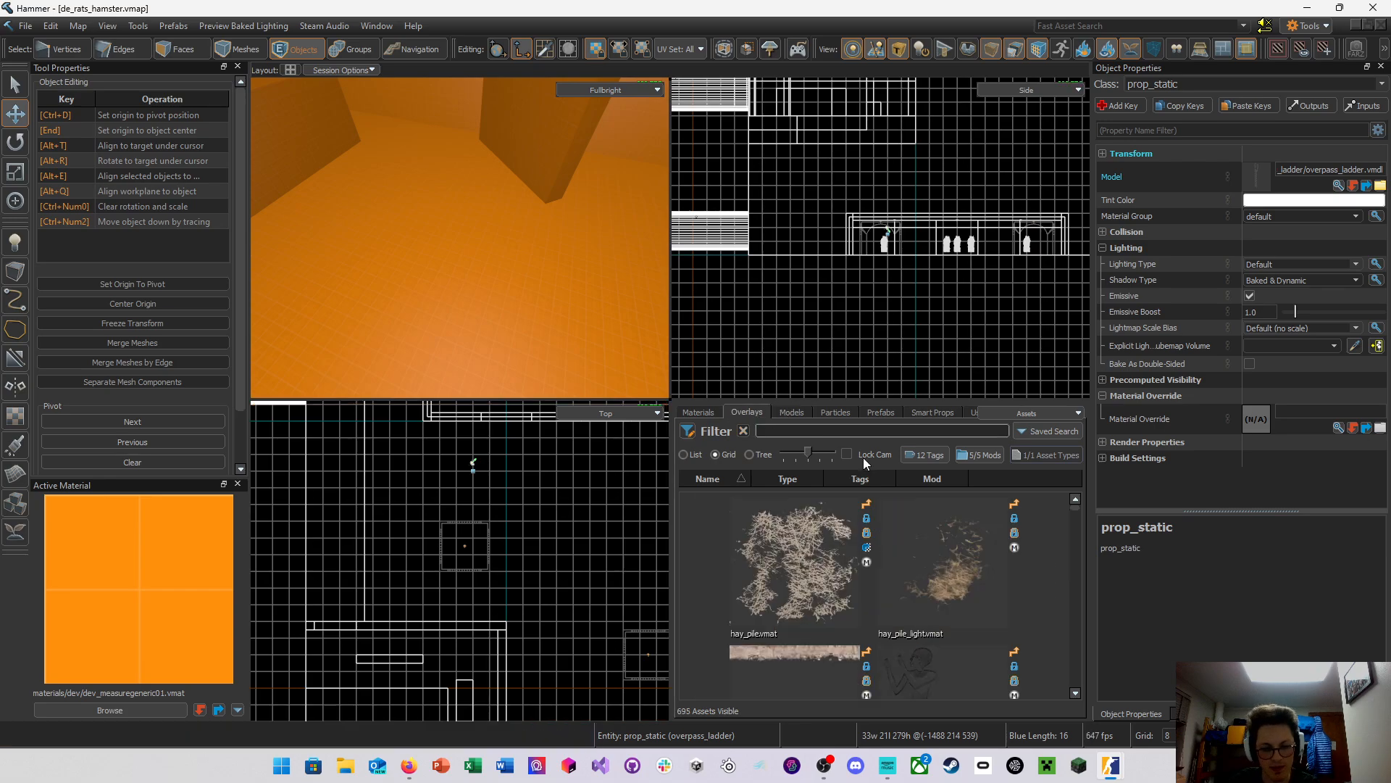
type("bomb")
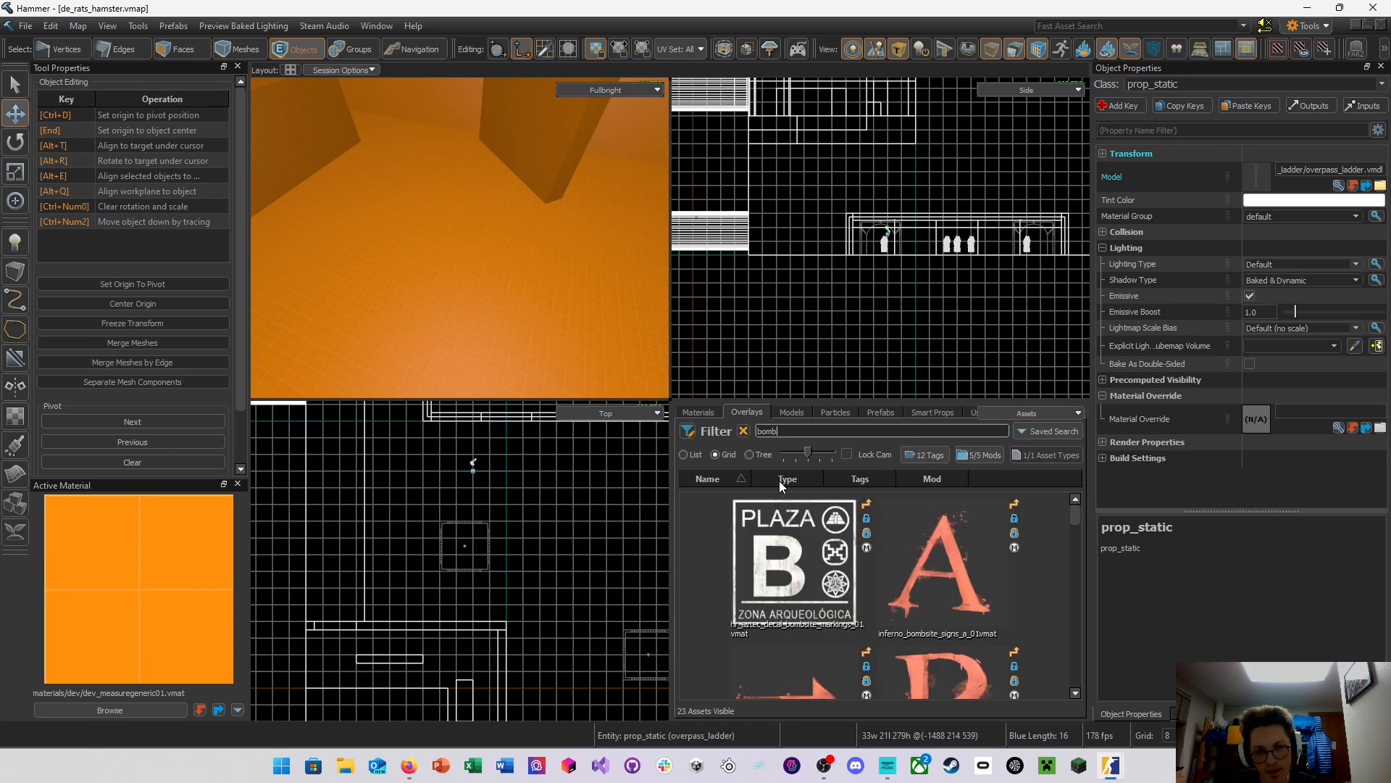
left_click_drag(800, 457, 789, 454)
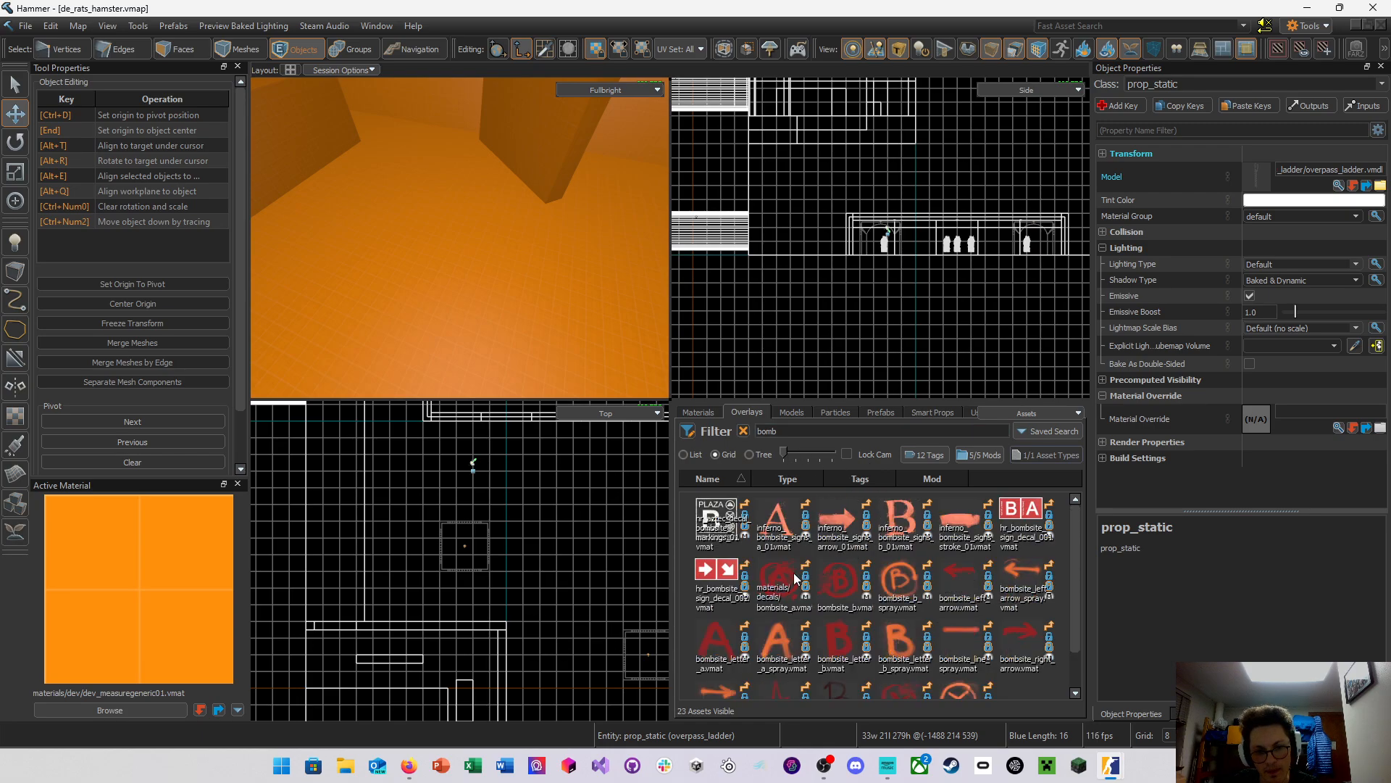
Place the bombsite_a.vmat overlay on the floor between the orange blocks and set the Scale gizmo to world space axes
left_click_drag(799, 584, 464, 319)
right_click_drag(459, 238, 671, 400)
key("shift+z")
key("e")
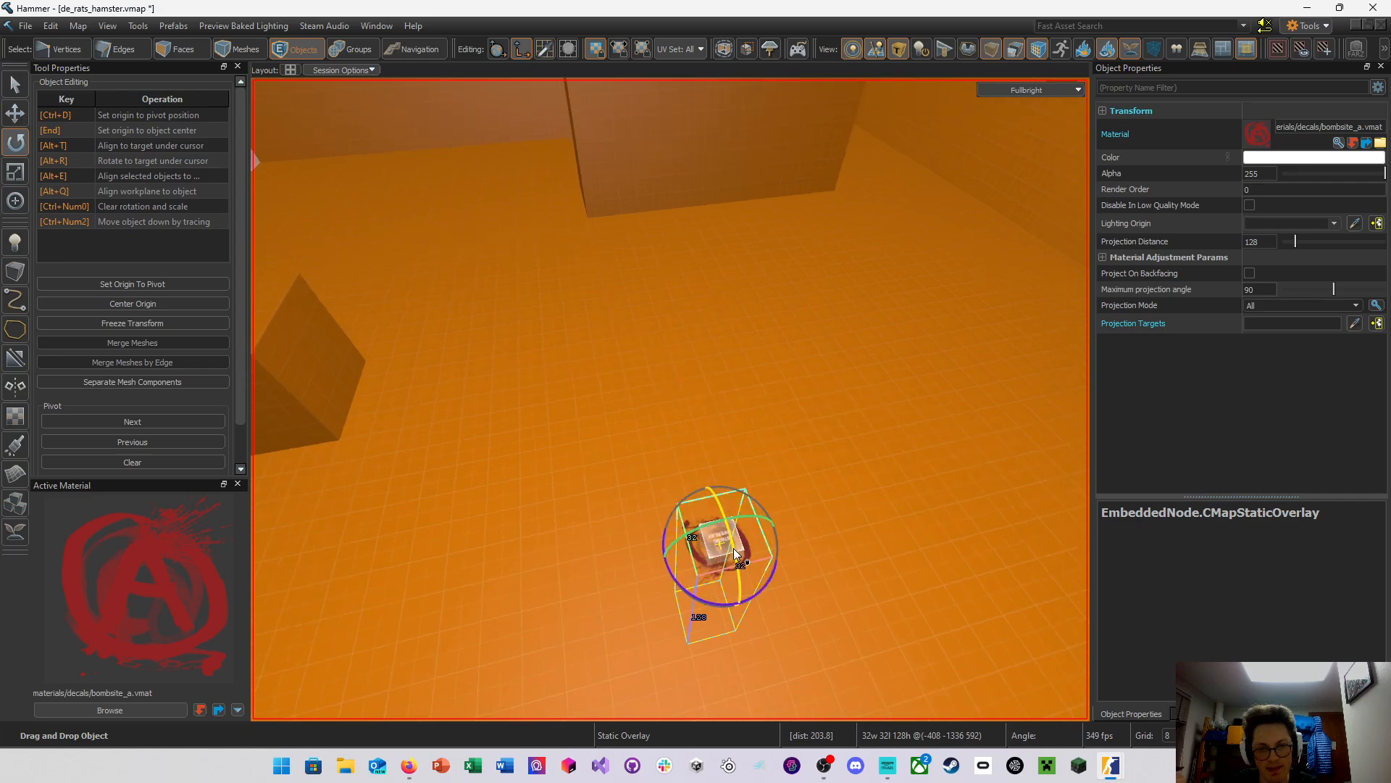
key("r")
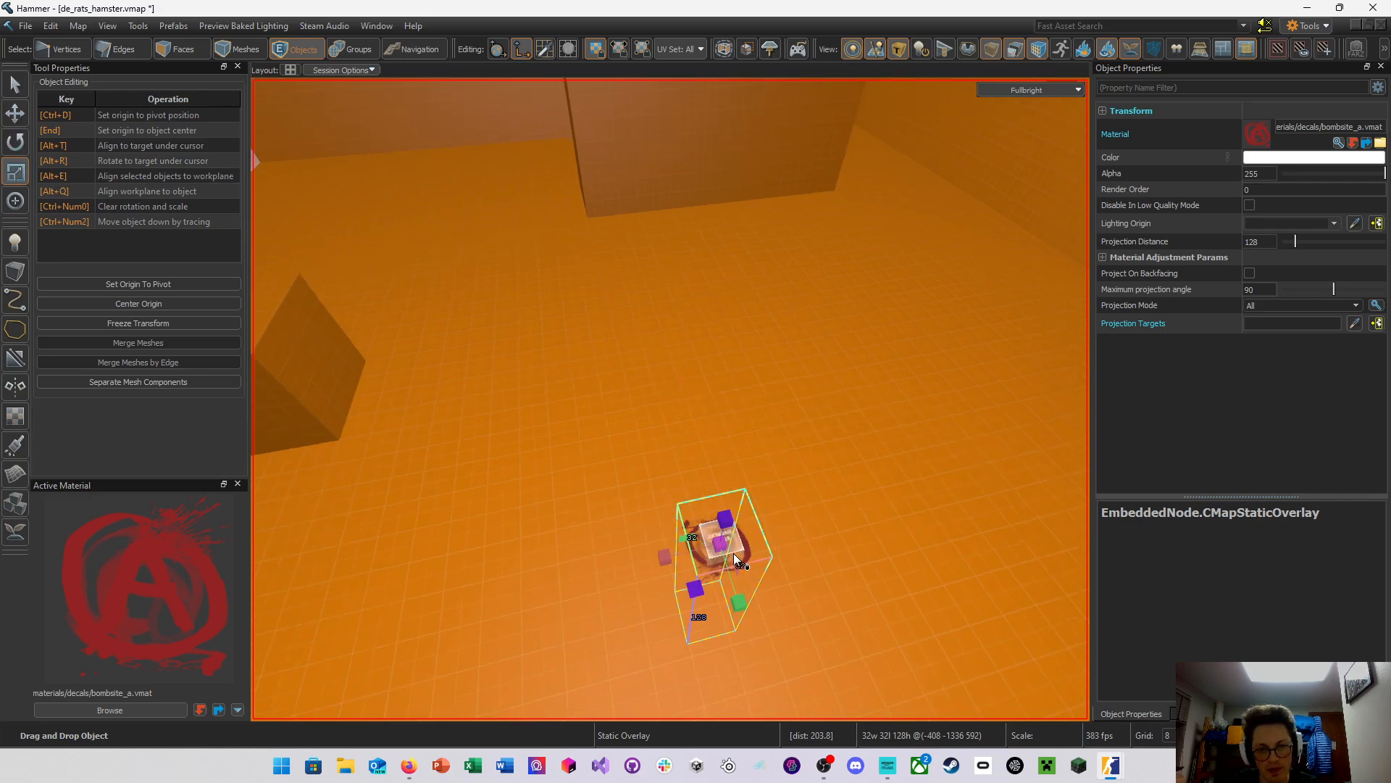
left_click(532, 54)
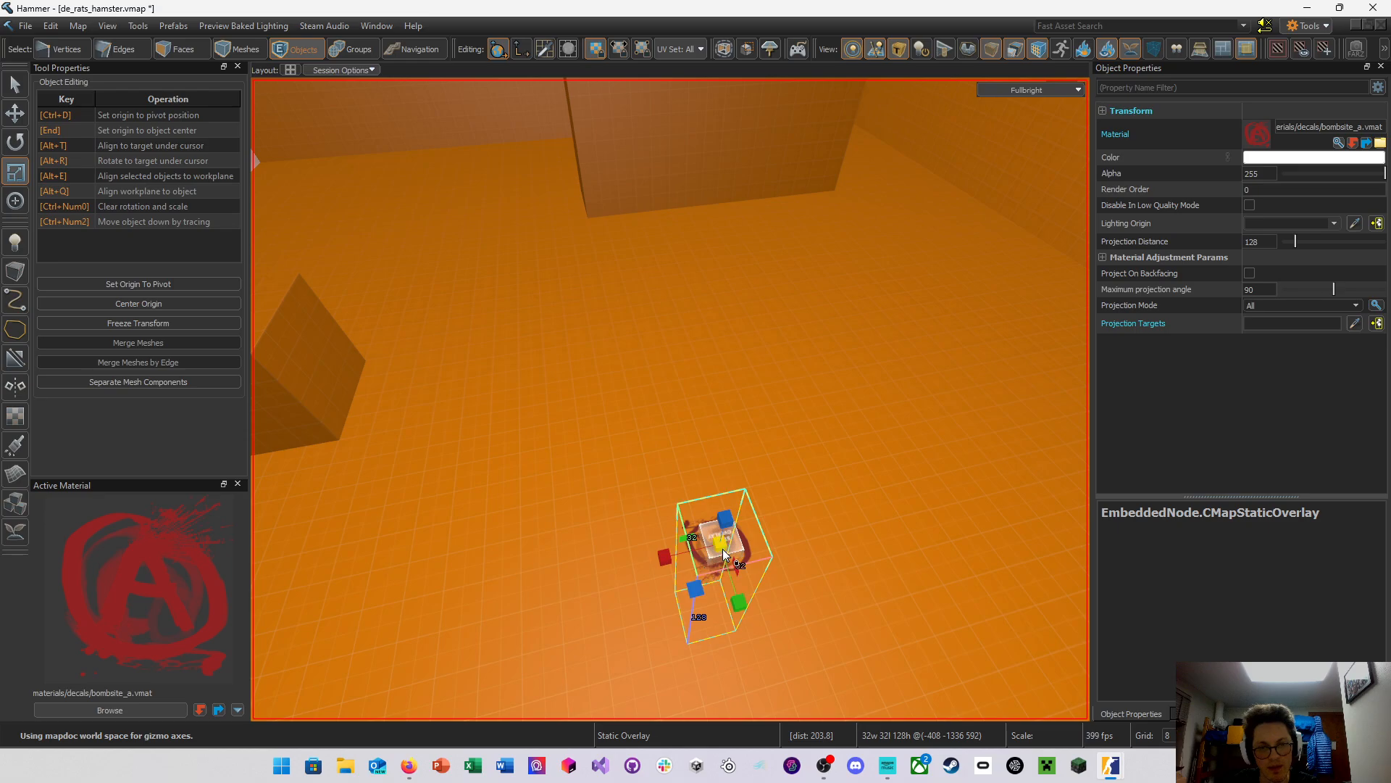
Try enlarging the bombsite A overlay uniformly on all axes, and undo the scaling attempts
left_click_drag(724, 554, 912, 384)
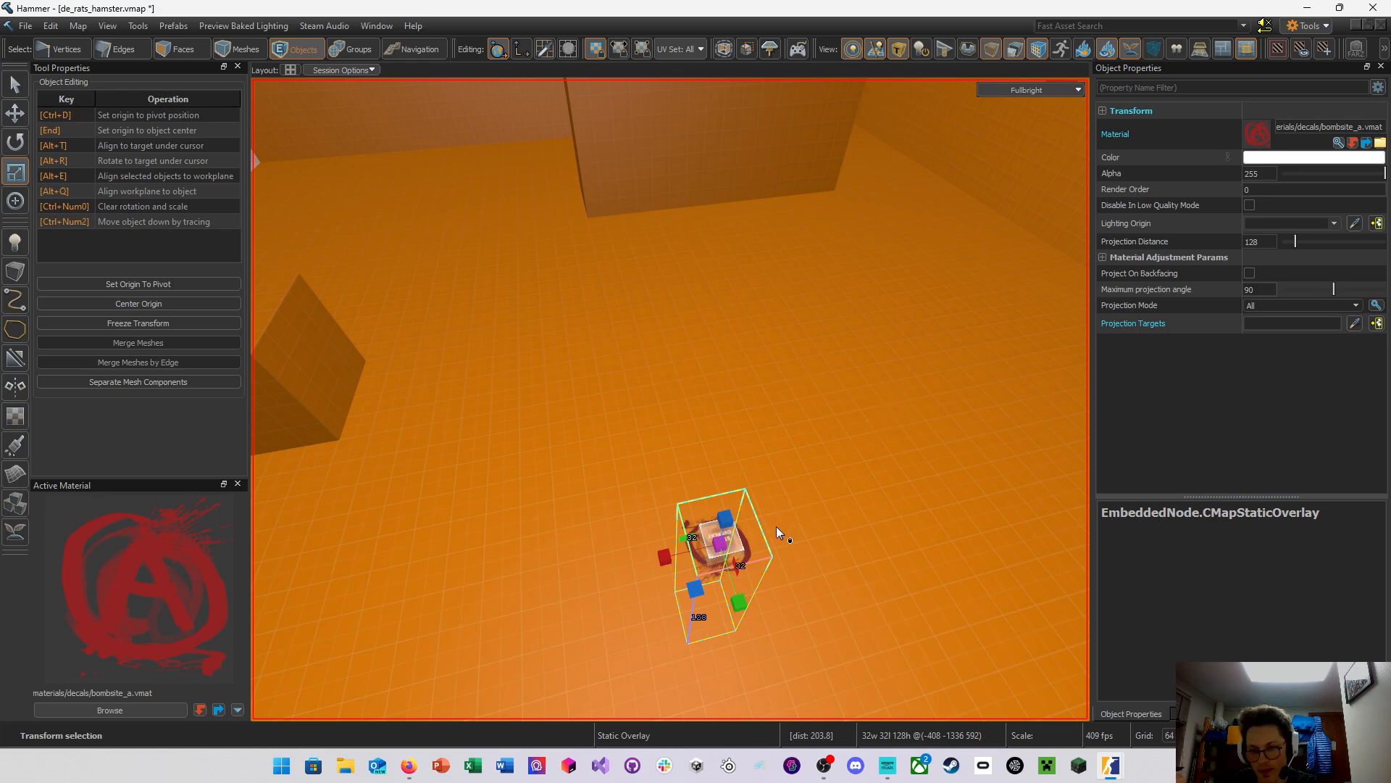
left_click_drag(727, 549, 870, 431)
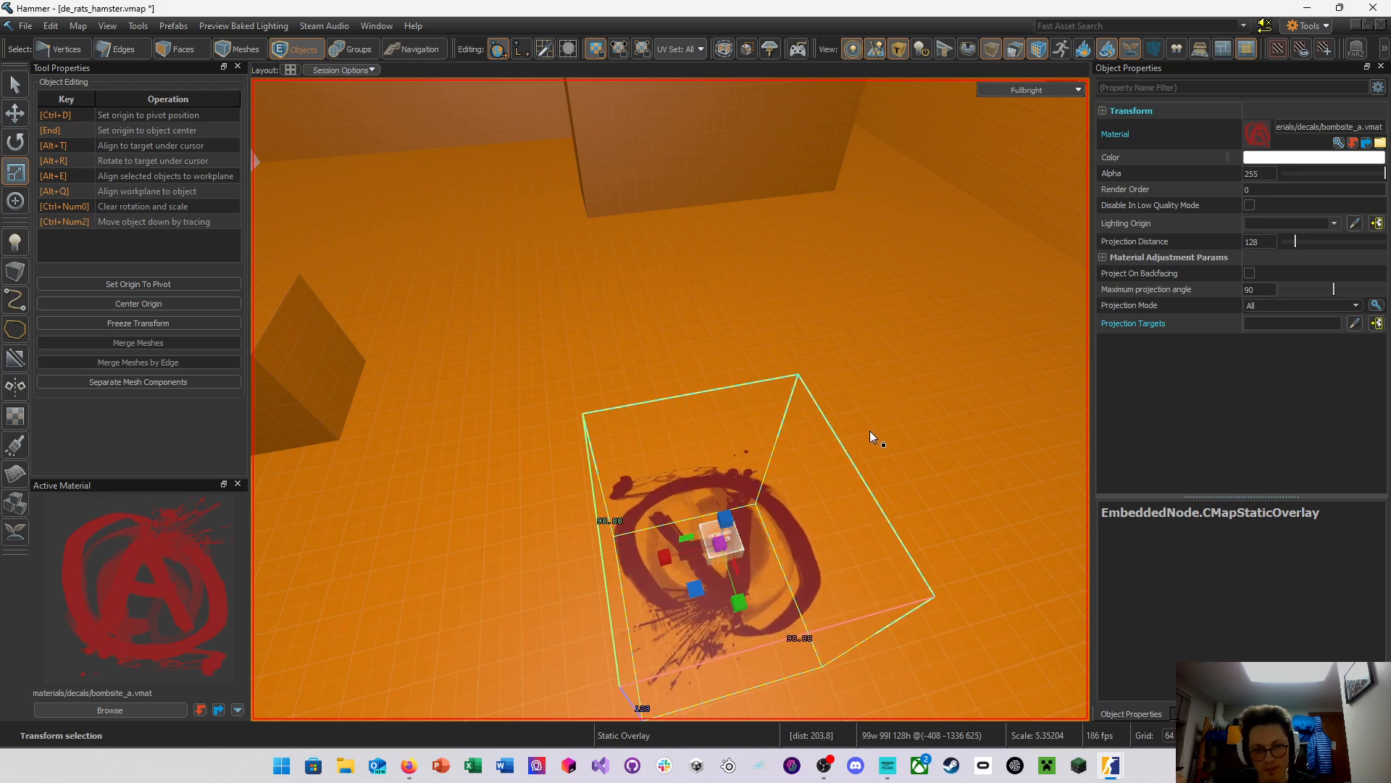
key("ctrl+z")
right_click_drag(775, 449, 670, 399)
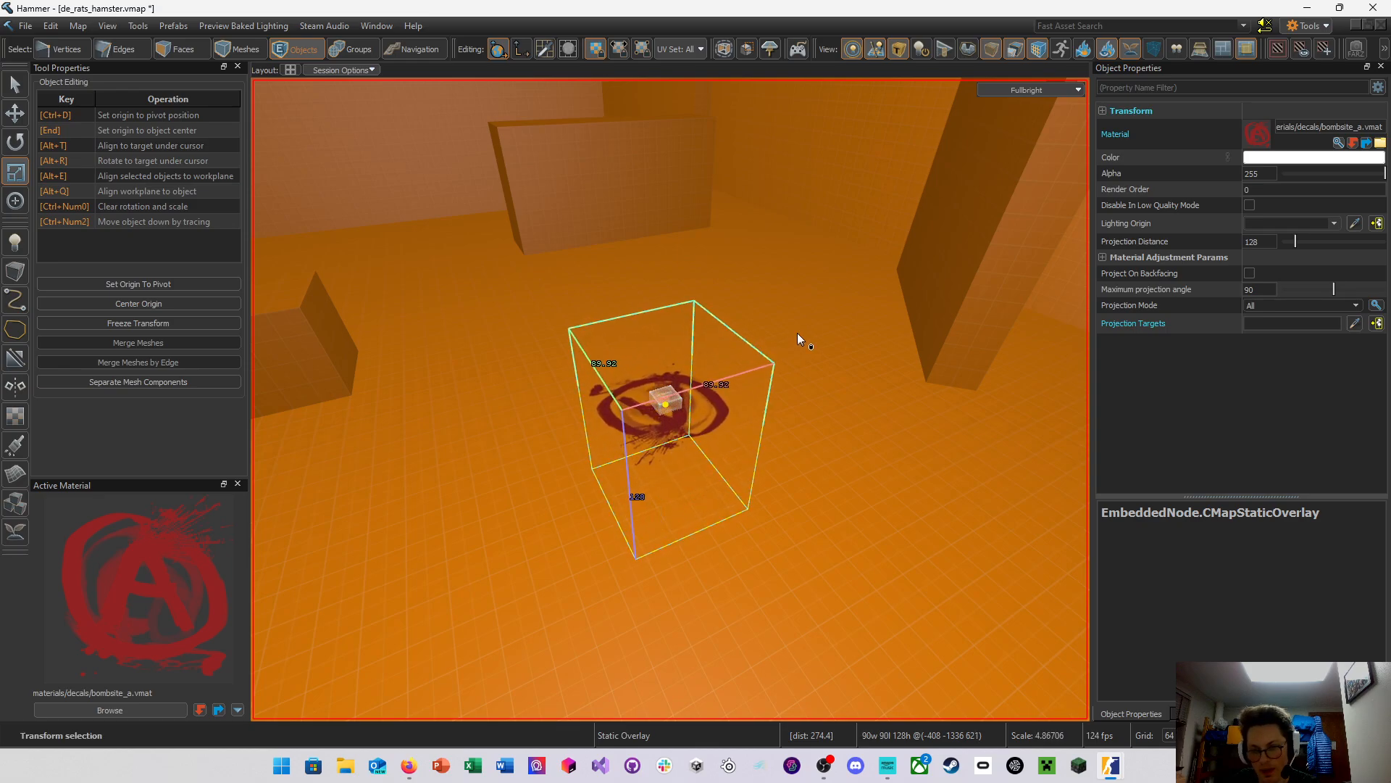
key("ctrl+z")
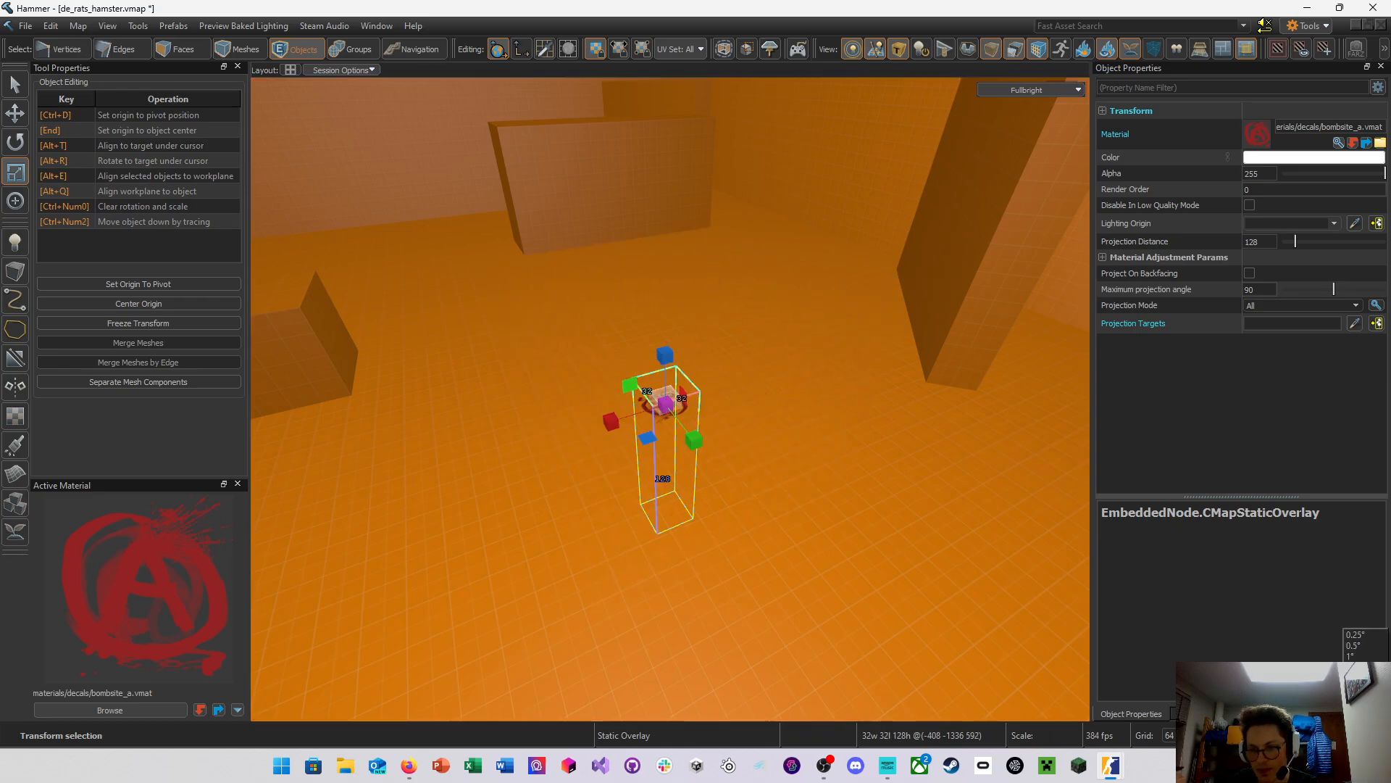
left_click_drag(723, 377, 1126, 327)
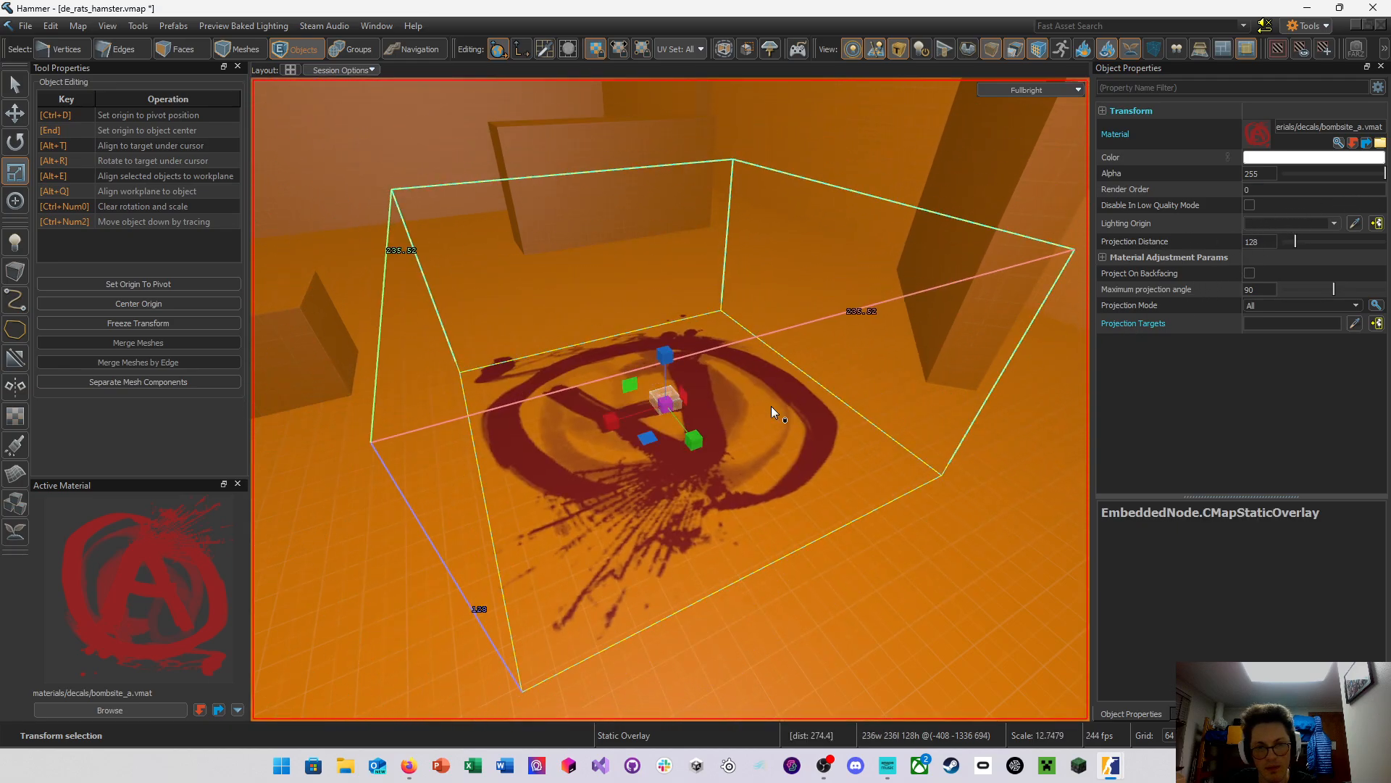
scroll(771, 412, "down", 5)
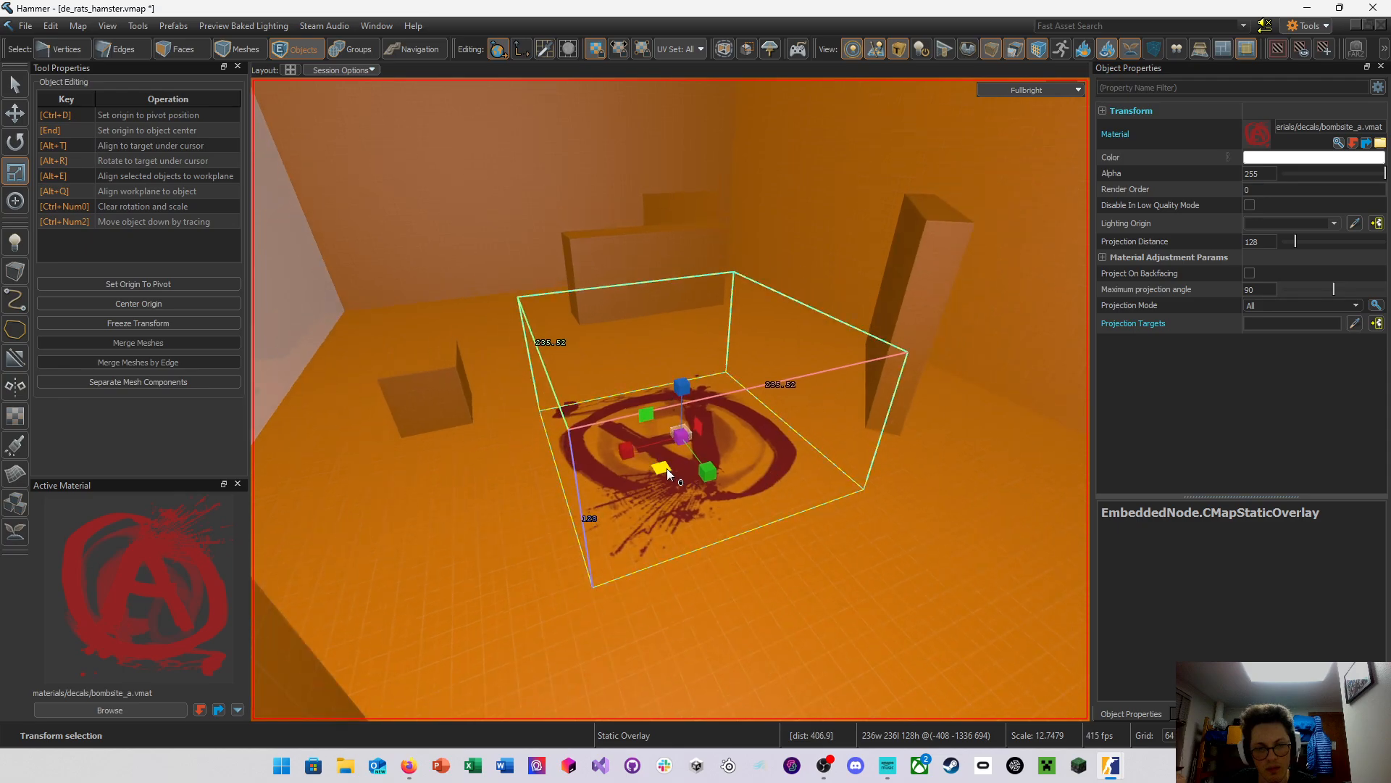
key("ctrl+z")
key("ctrl+z")
key("ctrl+z")
key("ctrl+z")
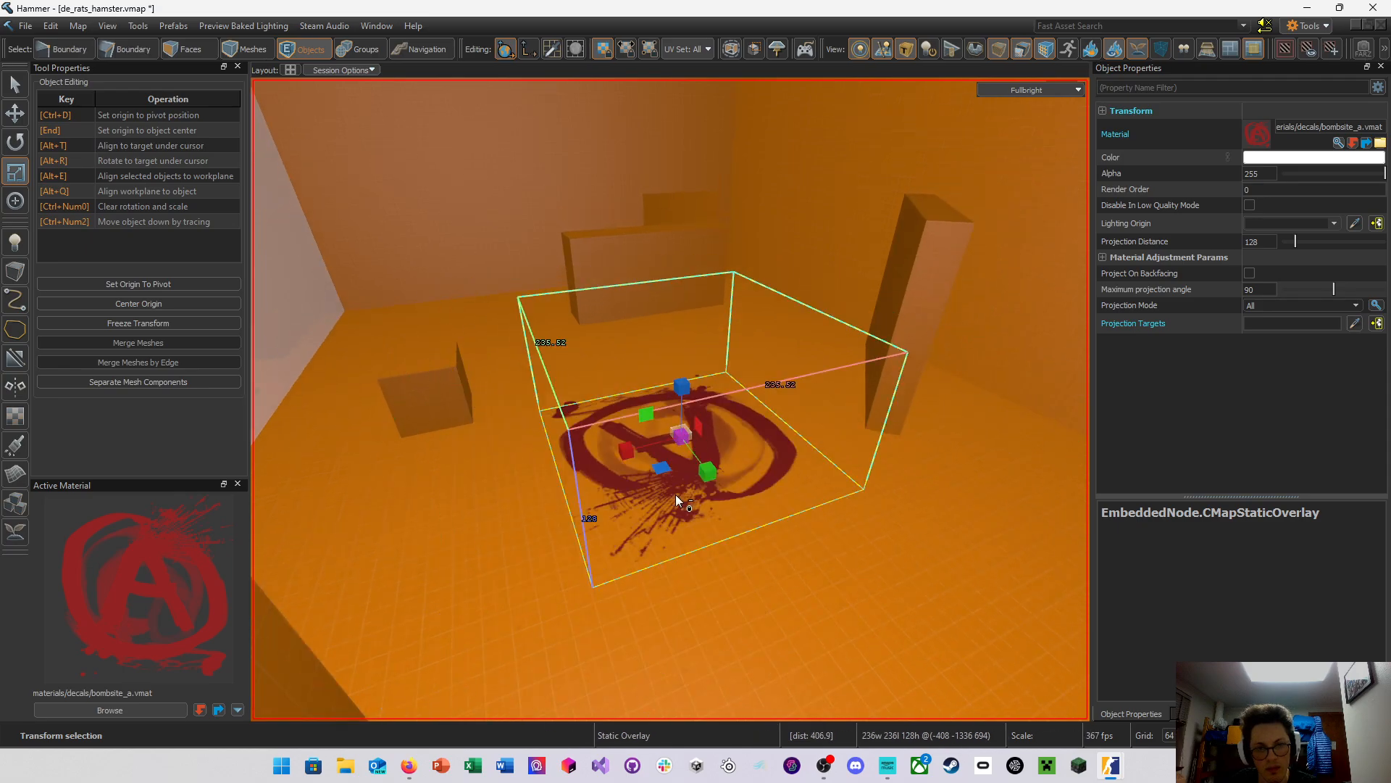
Scale the bombsite A overlay only in its horizontal plane to 464 by 464 units, keeping its 128-unit height
left_click_drag(663, 472, 698, 523)
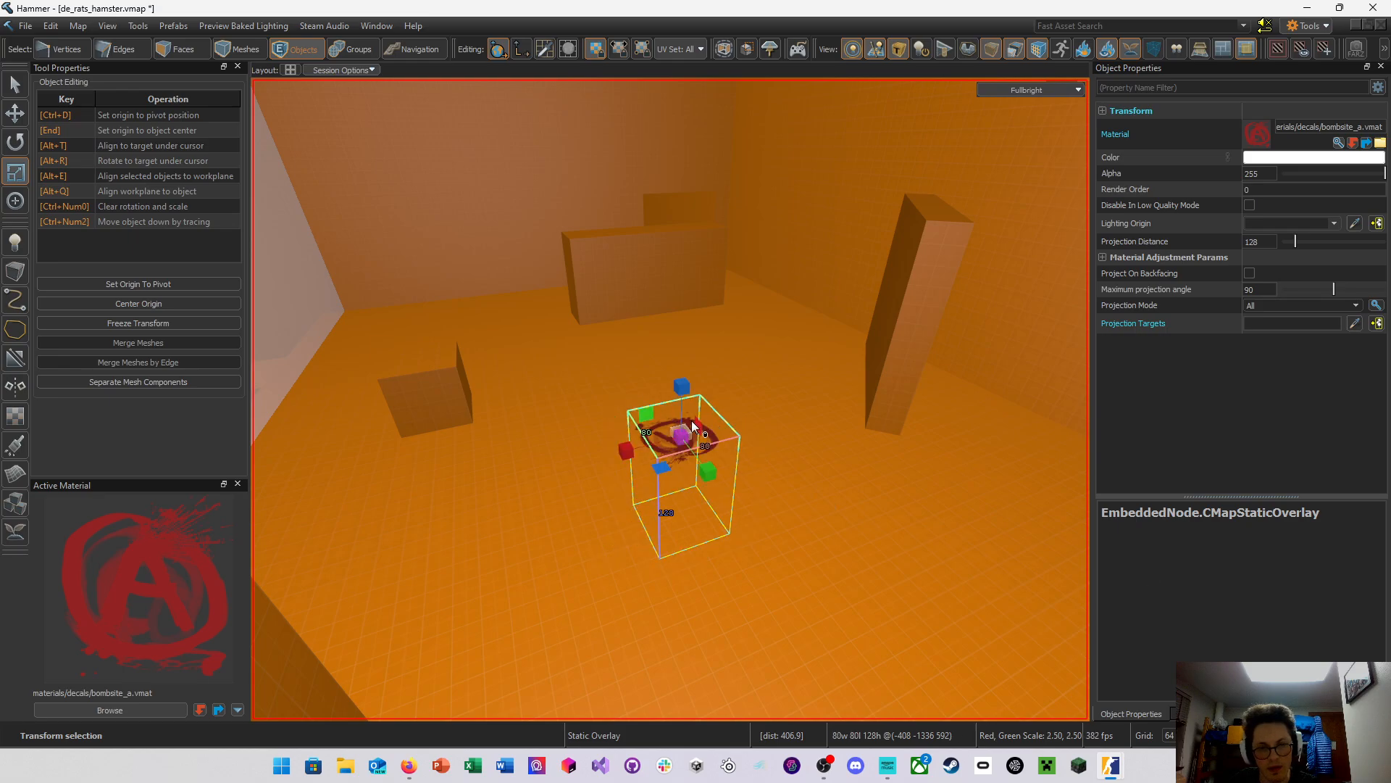
left_click_drag(663, 464, 659, 425)
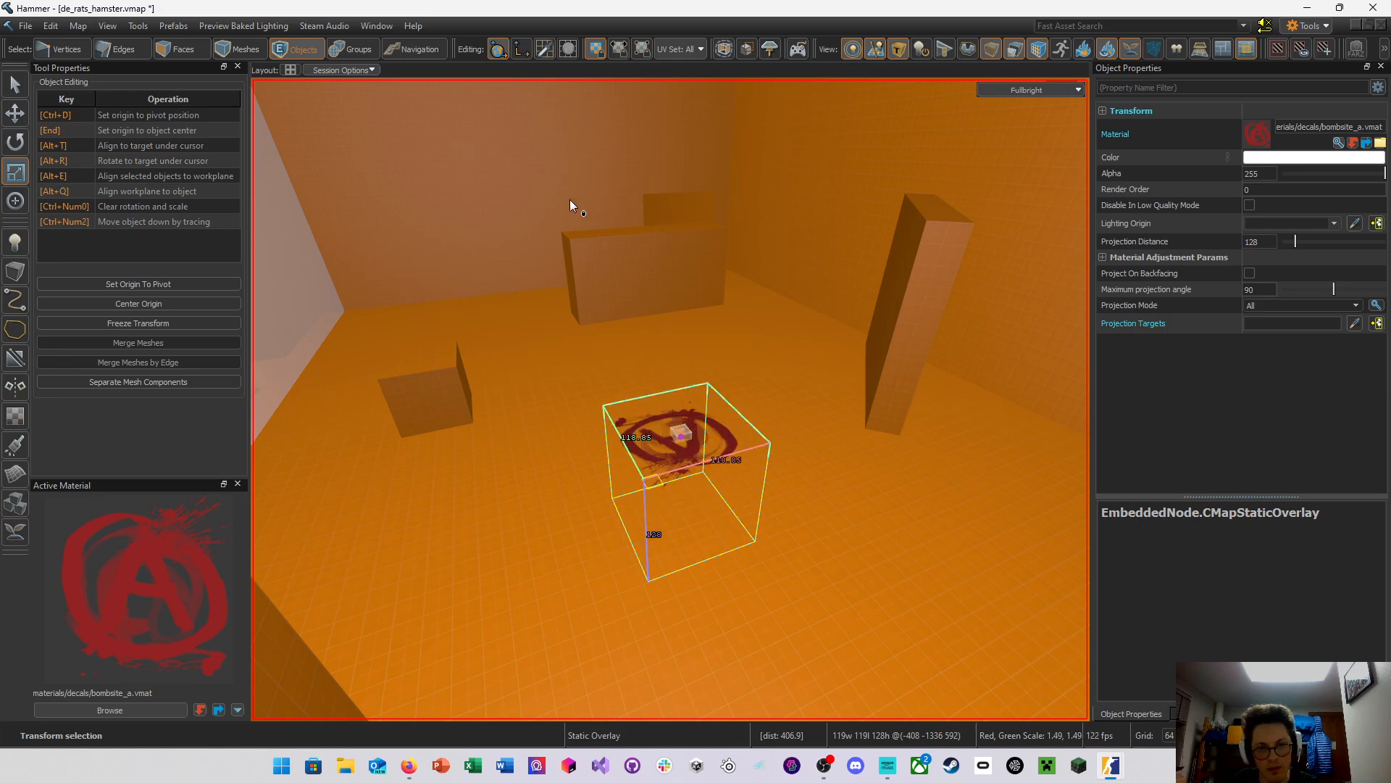
left_click_drag(654, 480, 522, 694)
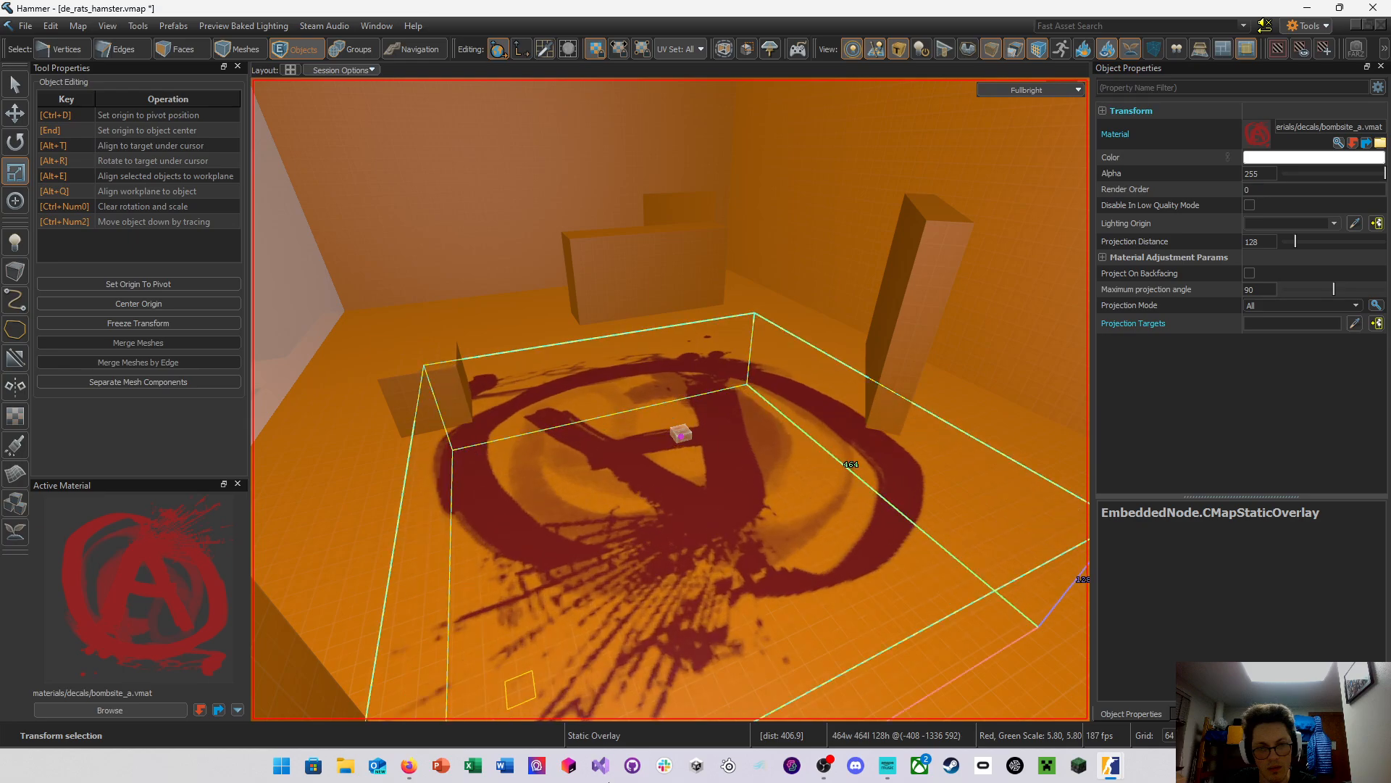
Rotate the enlarged bombsite A overlay 90 degrees about the vertical axis
key("a")
right_click_drag(647, 482, 651, 475)
key("r")
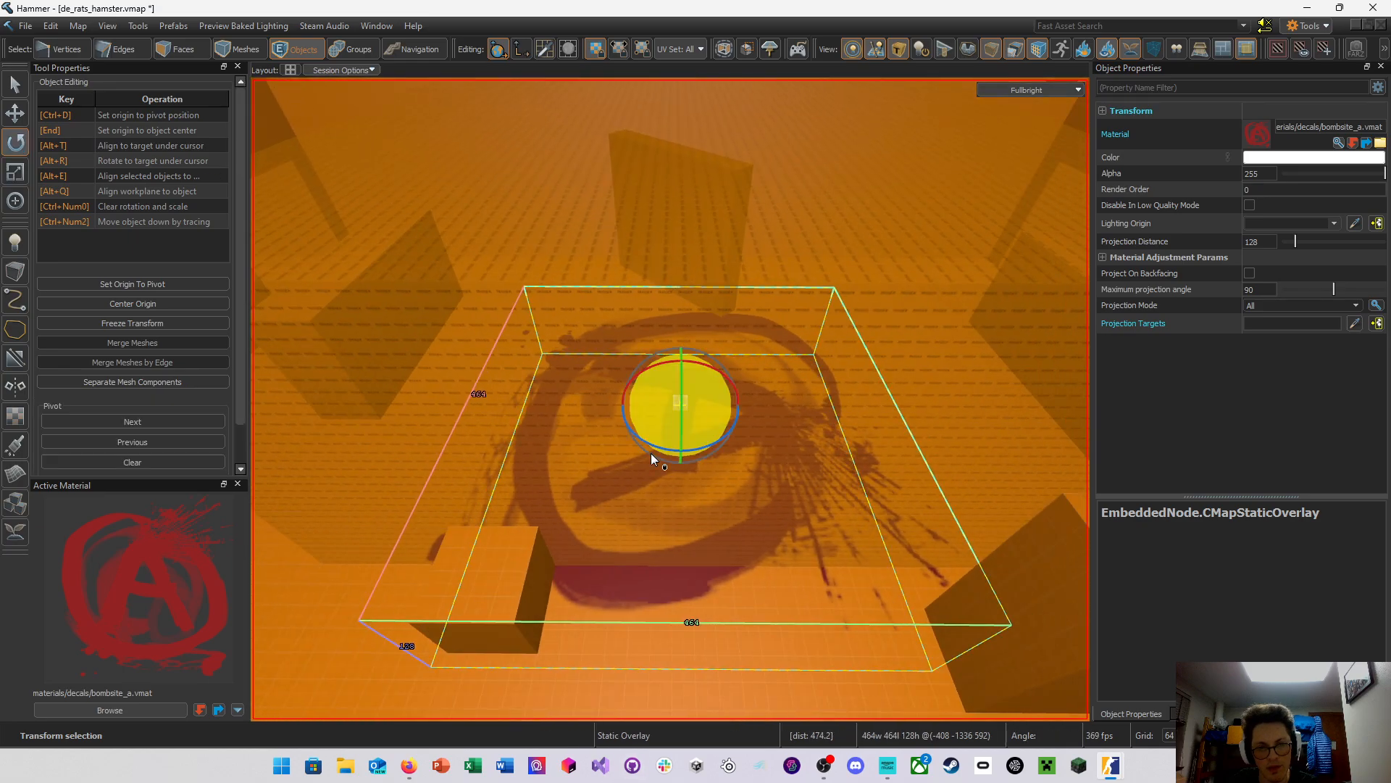
left_click_drag(703, 444, 937, 289)
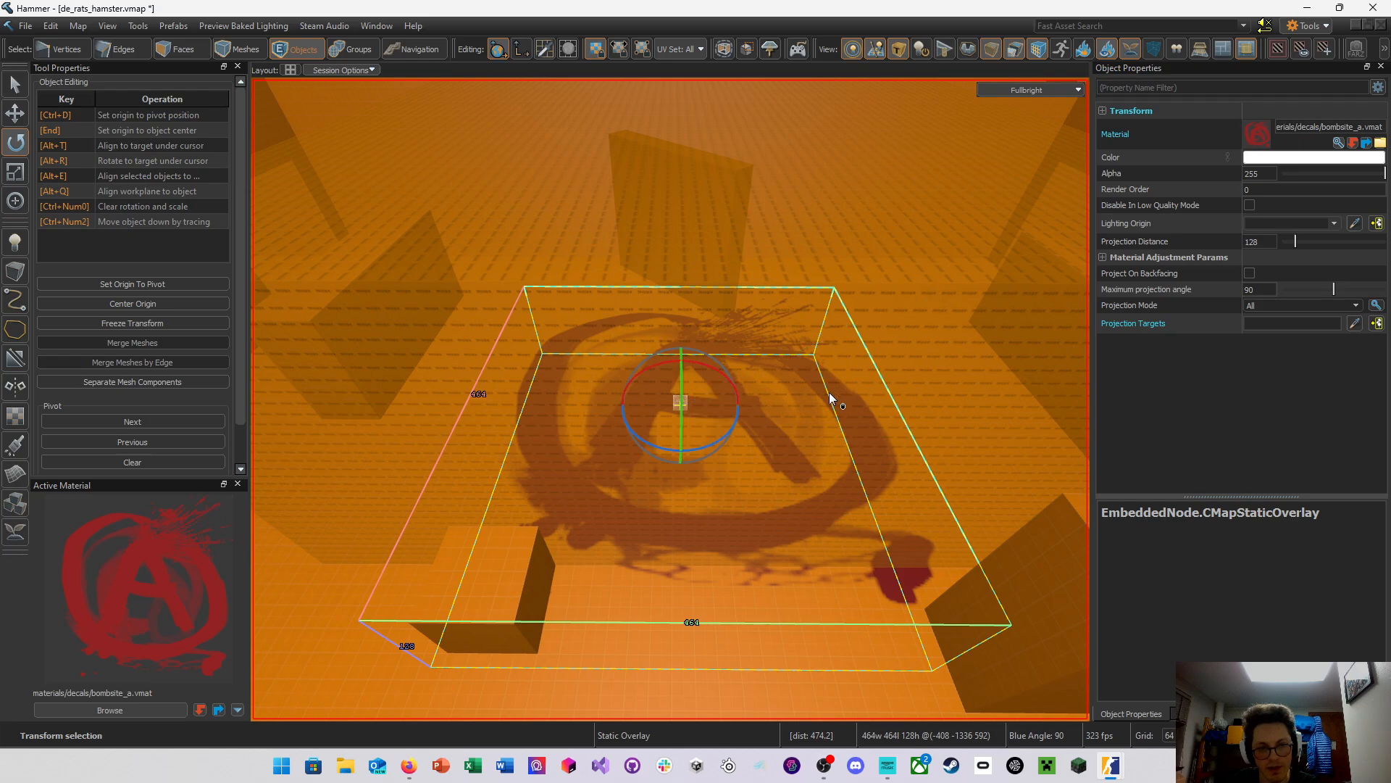
Shift the rotated bombsite A overlay into position on the floor among the blocks, and save the map
right_click_drag(829, 393, 670, 399)
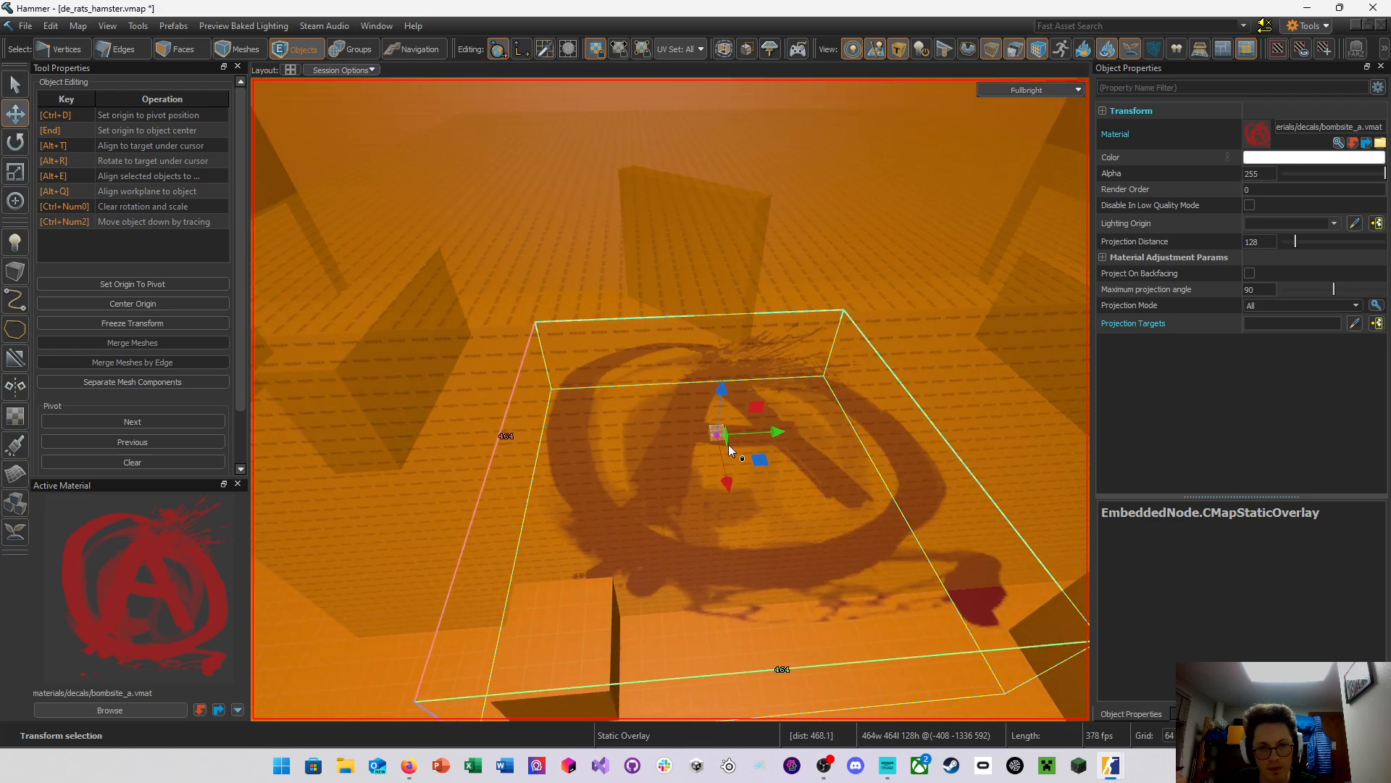
left_click_drag(728, 445, 690, 420)
right_click_drag(690, 420, 680, 393)
key("ctrl+s")
left_click(809, 400)
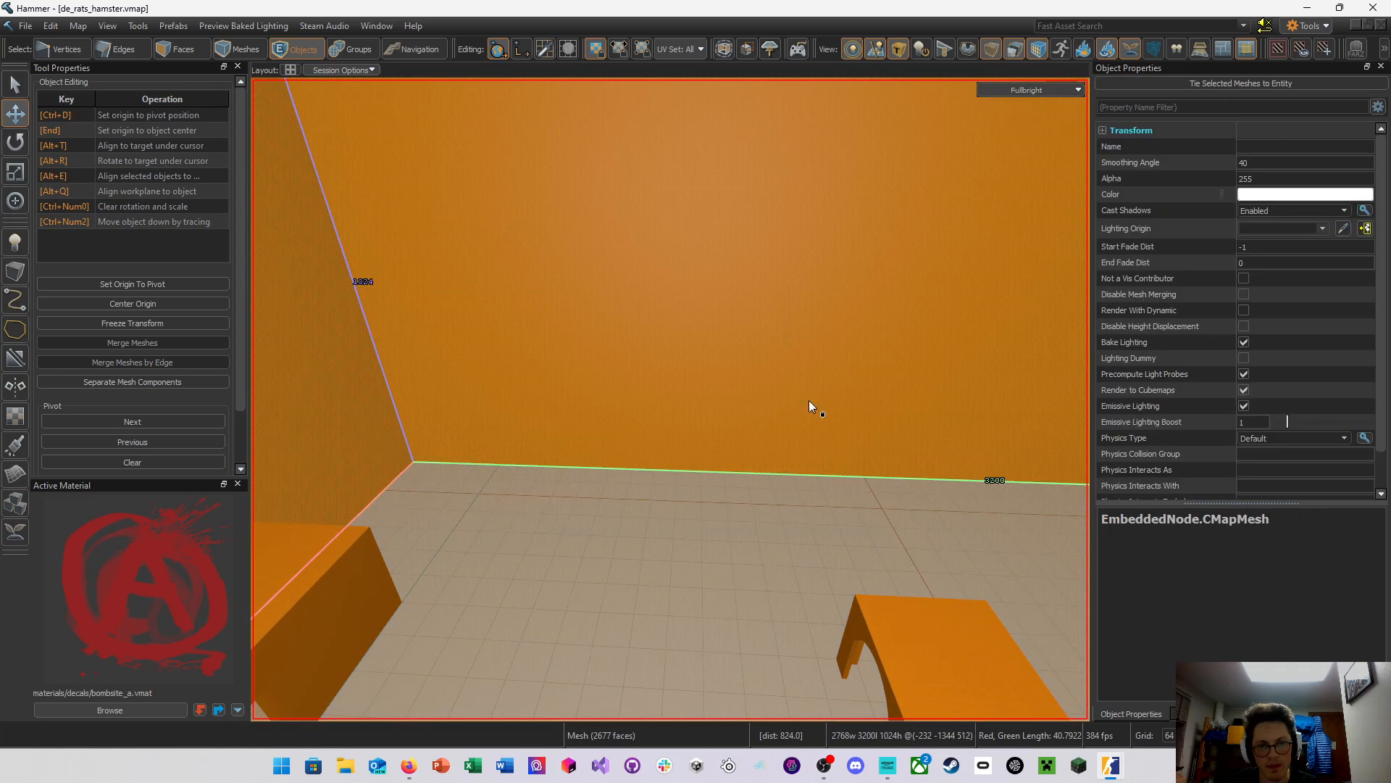
right_click_drag(809, 400, 670, 399)
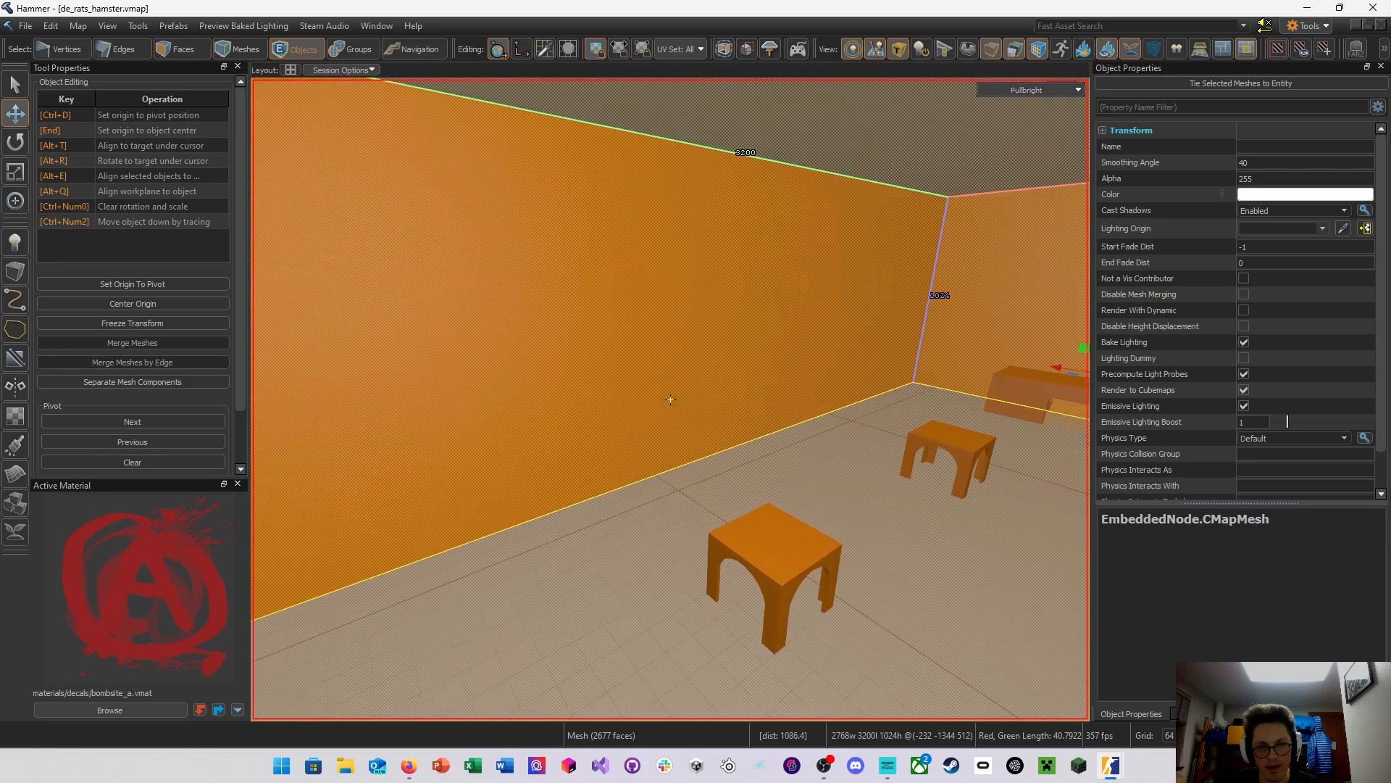